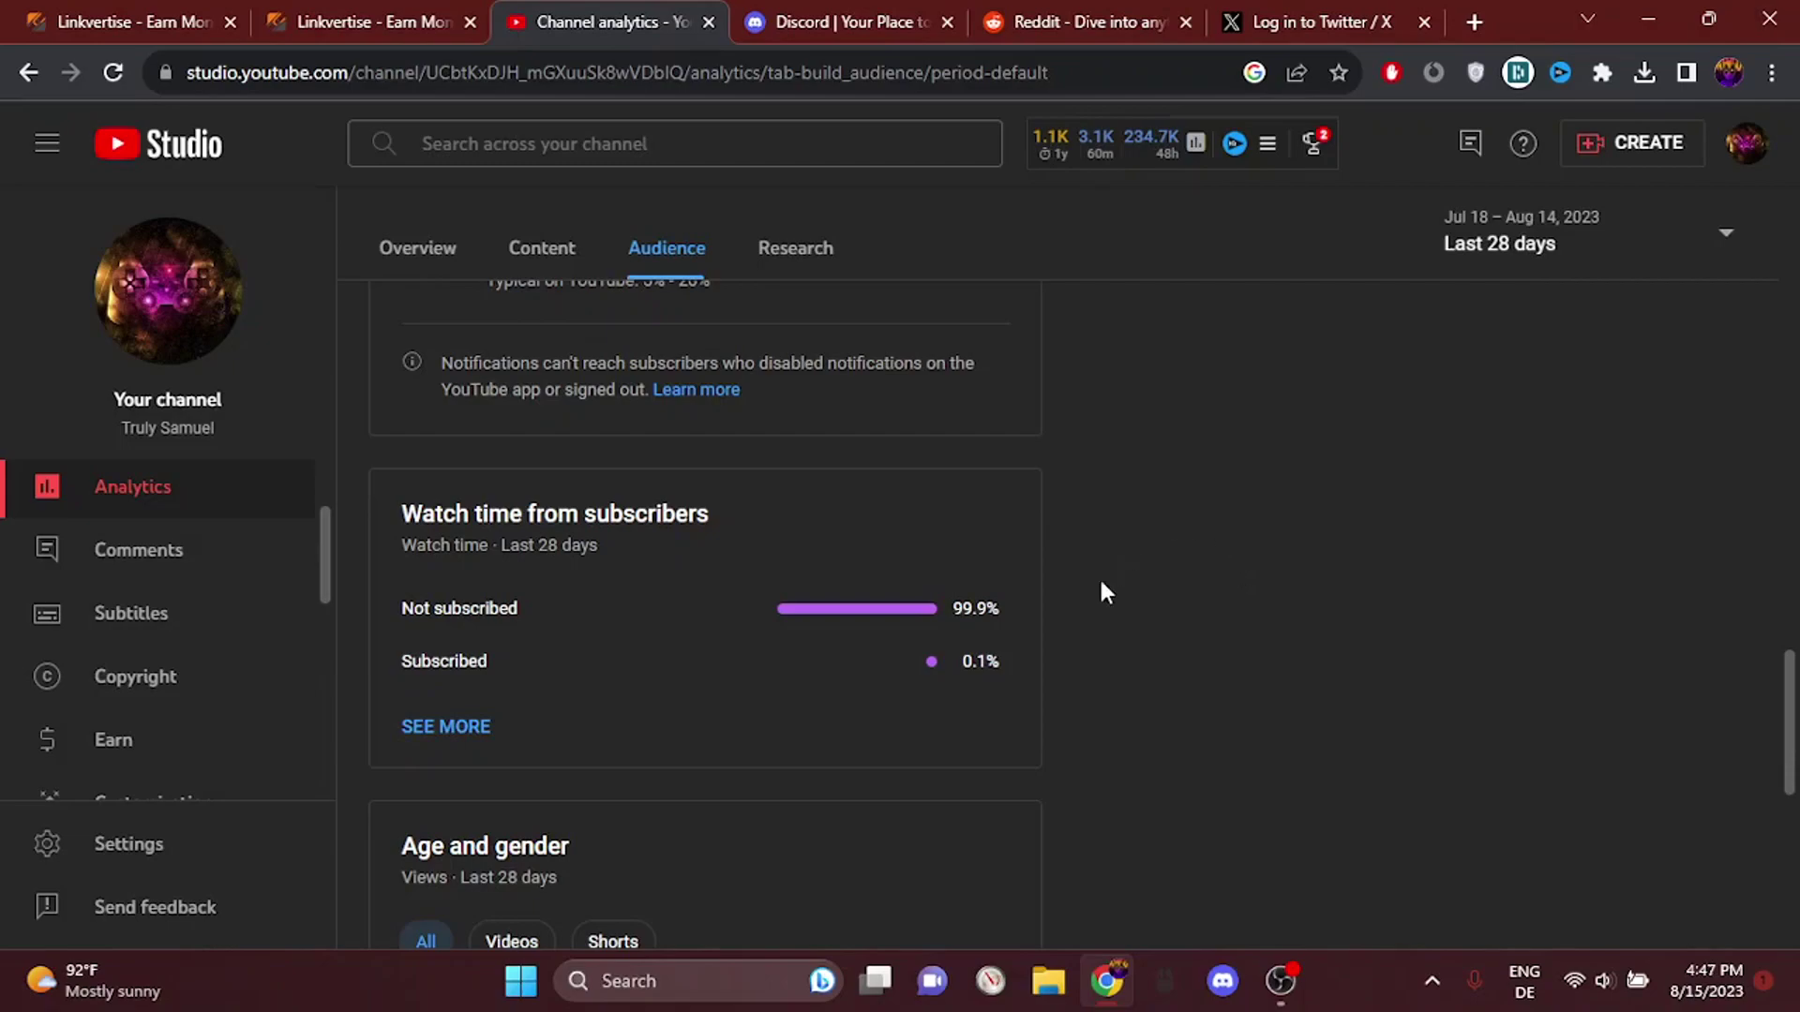
Step: Highlight the 0.1% subscribed and 99.9% non-subscribed watch-time shares, then close Channel analytics
{"action": "left_click_drag", "start_coordinate": [1022, 616], "coordinate": [906, 624]}
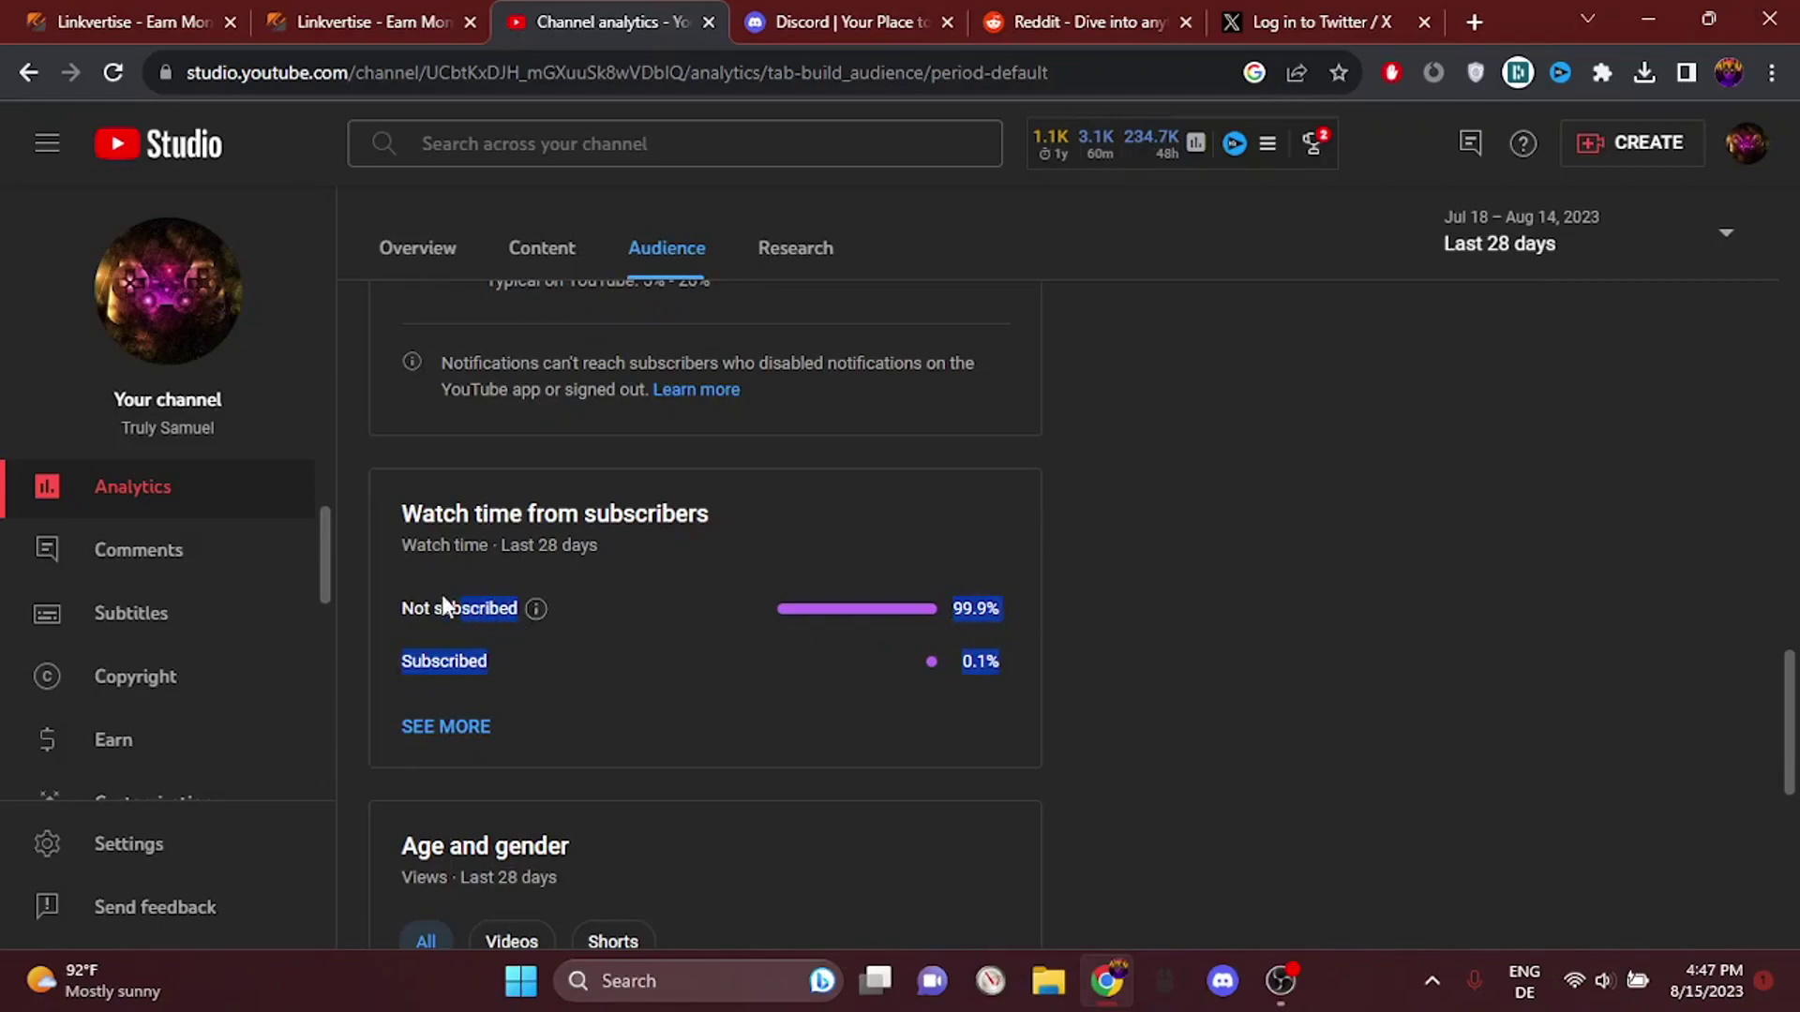
{"action": "left_click_drag", "start_coordinate": [442, 596], "coordinate": [396, 581]}
{"action": "left_click", "coordinate": [1069, 645]}
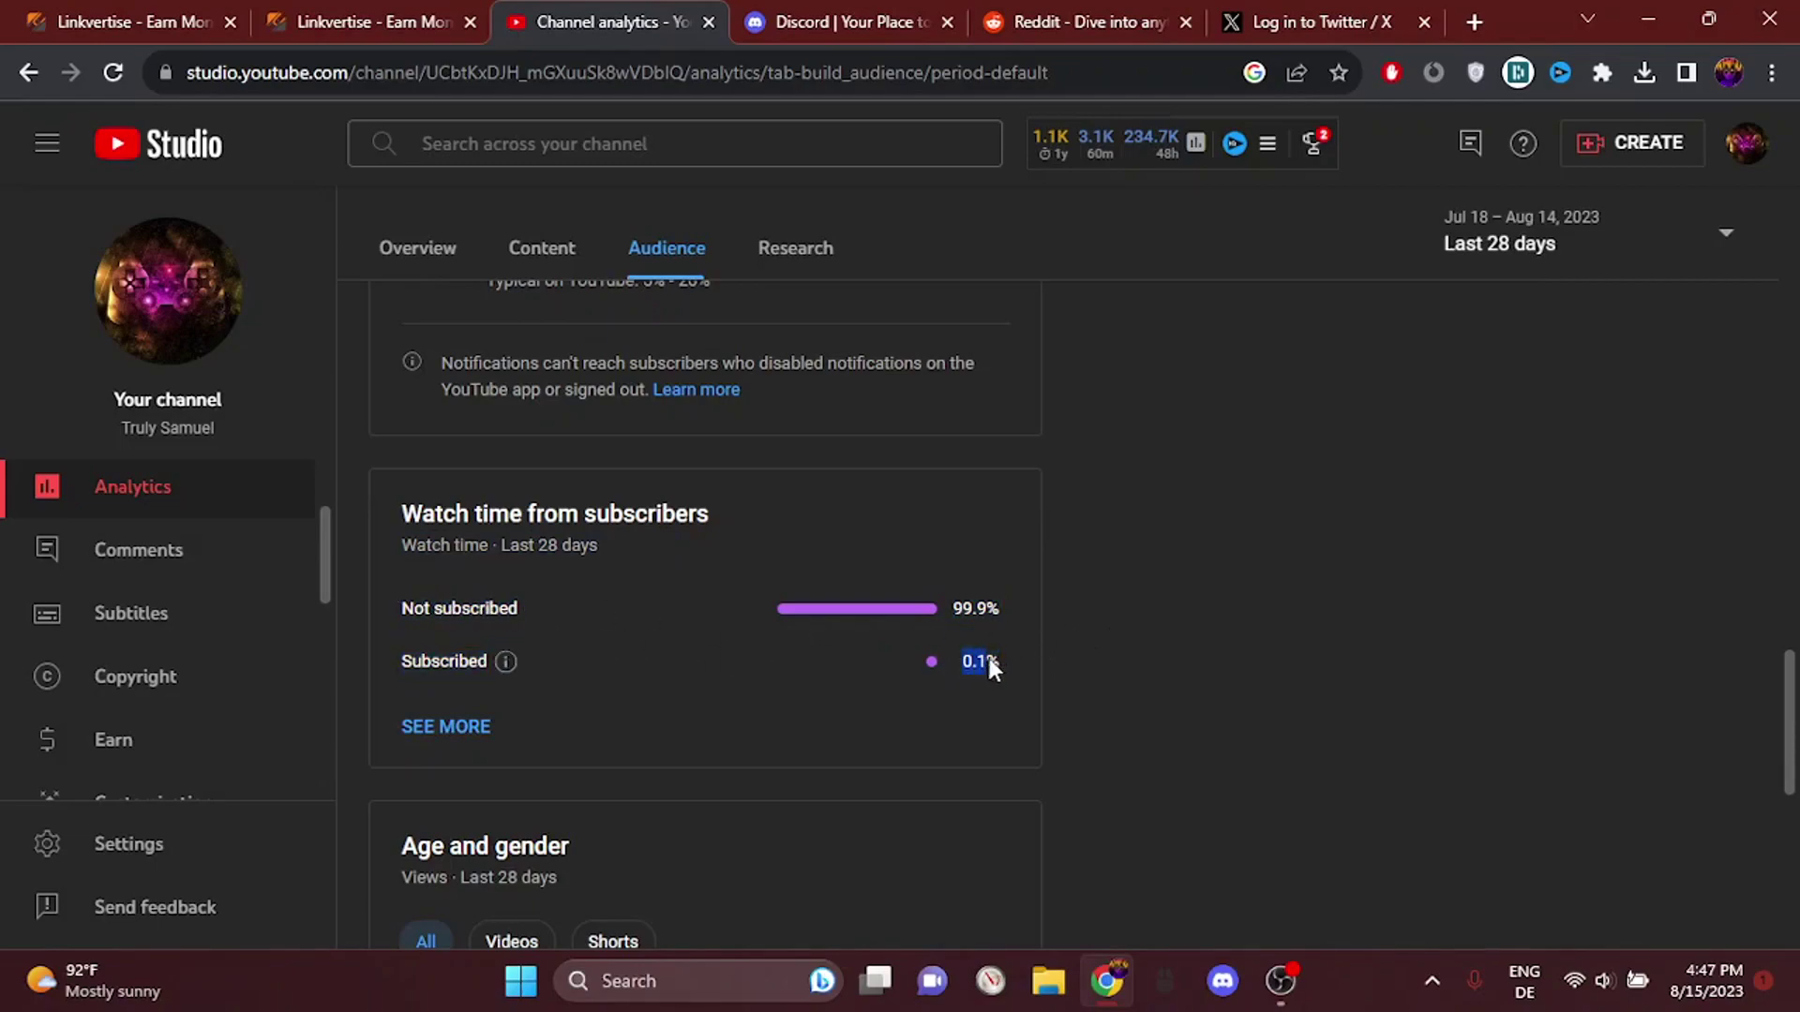
{"action": "left_click", "coordinate": [1018, 656]}
{"action": "left_click_drag", "start_coordinate": [1001, 661], "coordinate": [950, 662]}
{"action": "left_click_drag", "start_coordinate": [1037, 602], "coordinate": [938, 600]}
{"action": "left_click", "coordinate": [1069, 637]}
{"action": "left_click", "coordinate": [707, 28]}
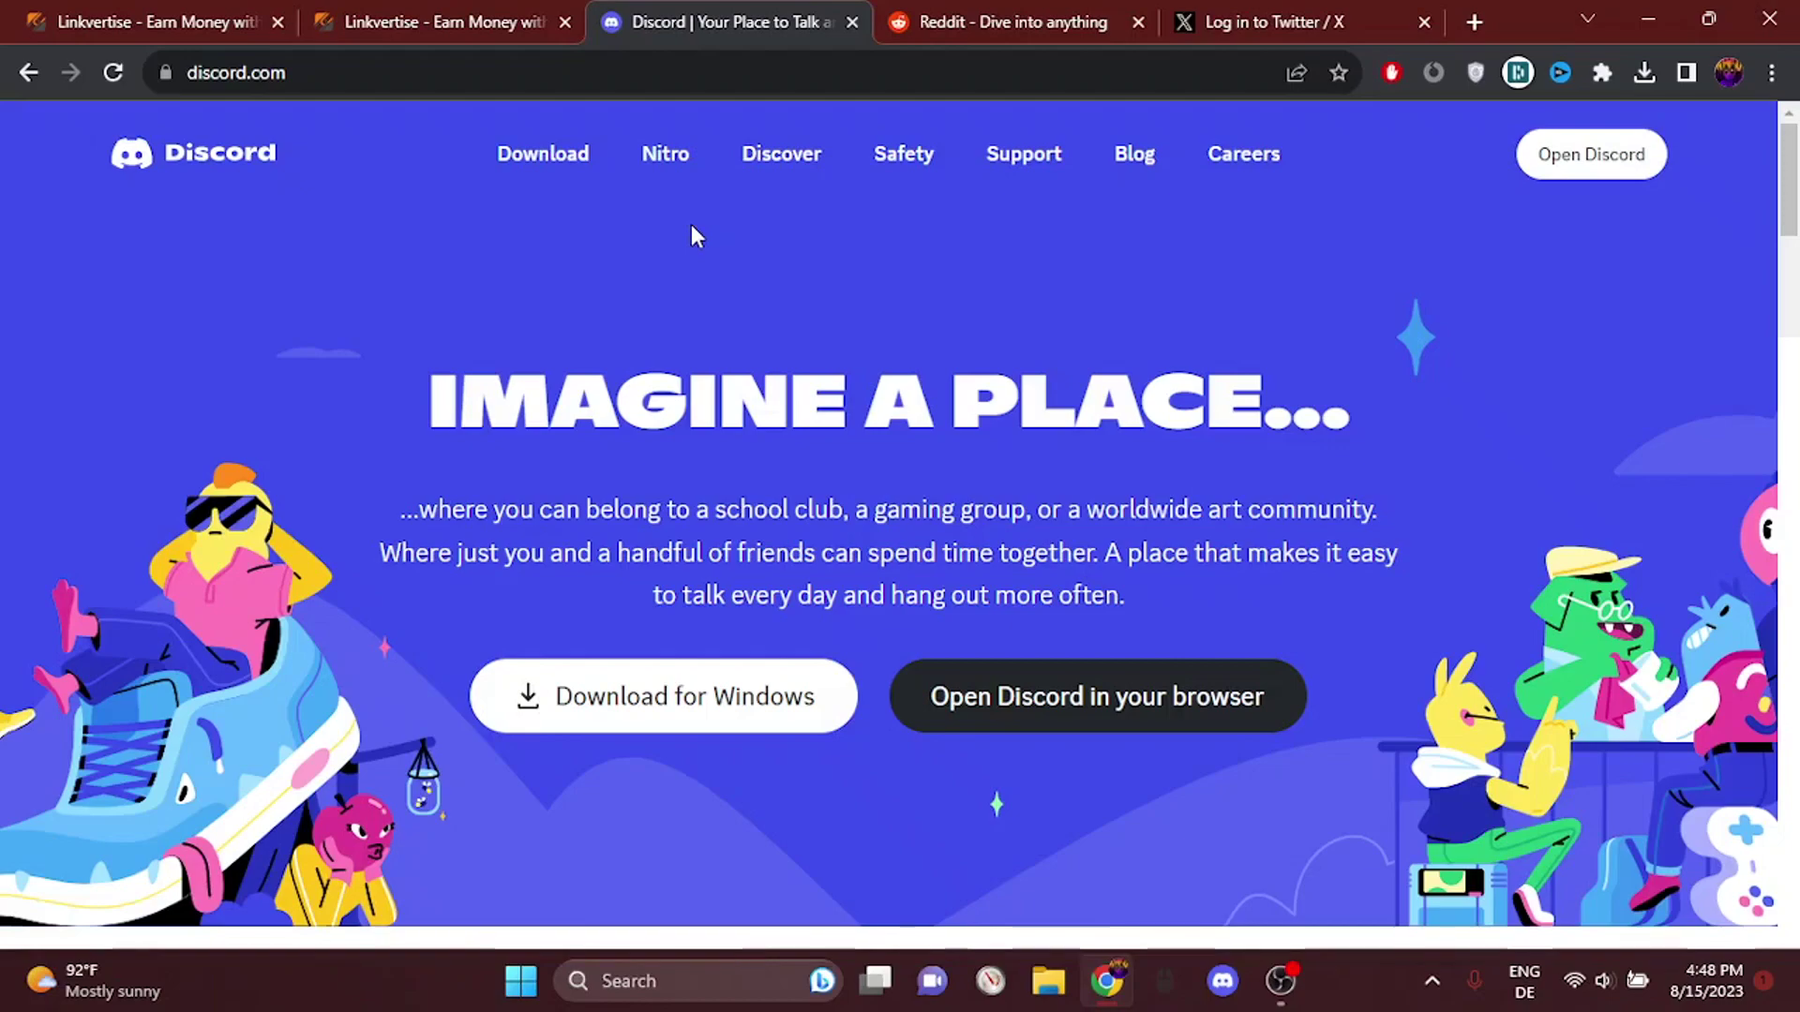
Step: Switch to the Linkvertise dashboard and highlight the Impressions, Clicks and Links figures
{"action": "left_click", "coordinate": [454, 14]}
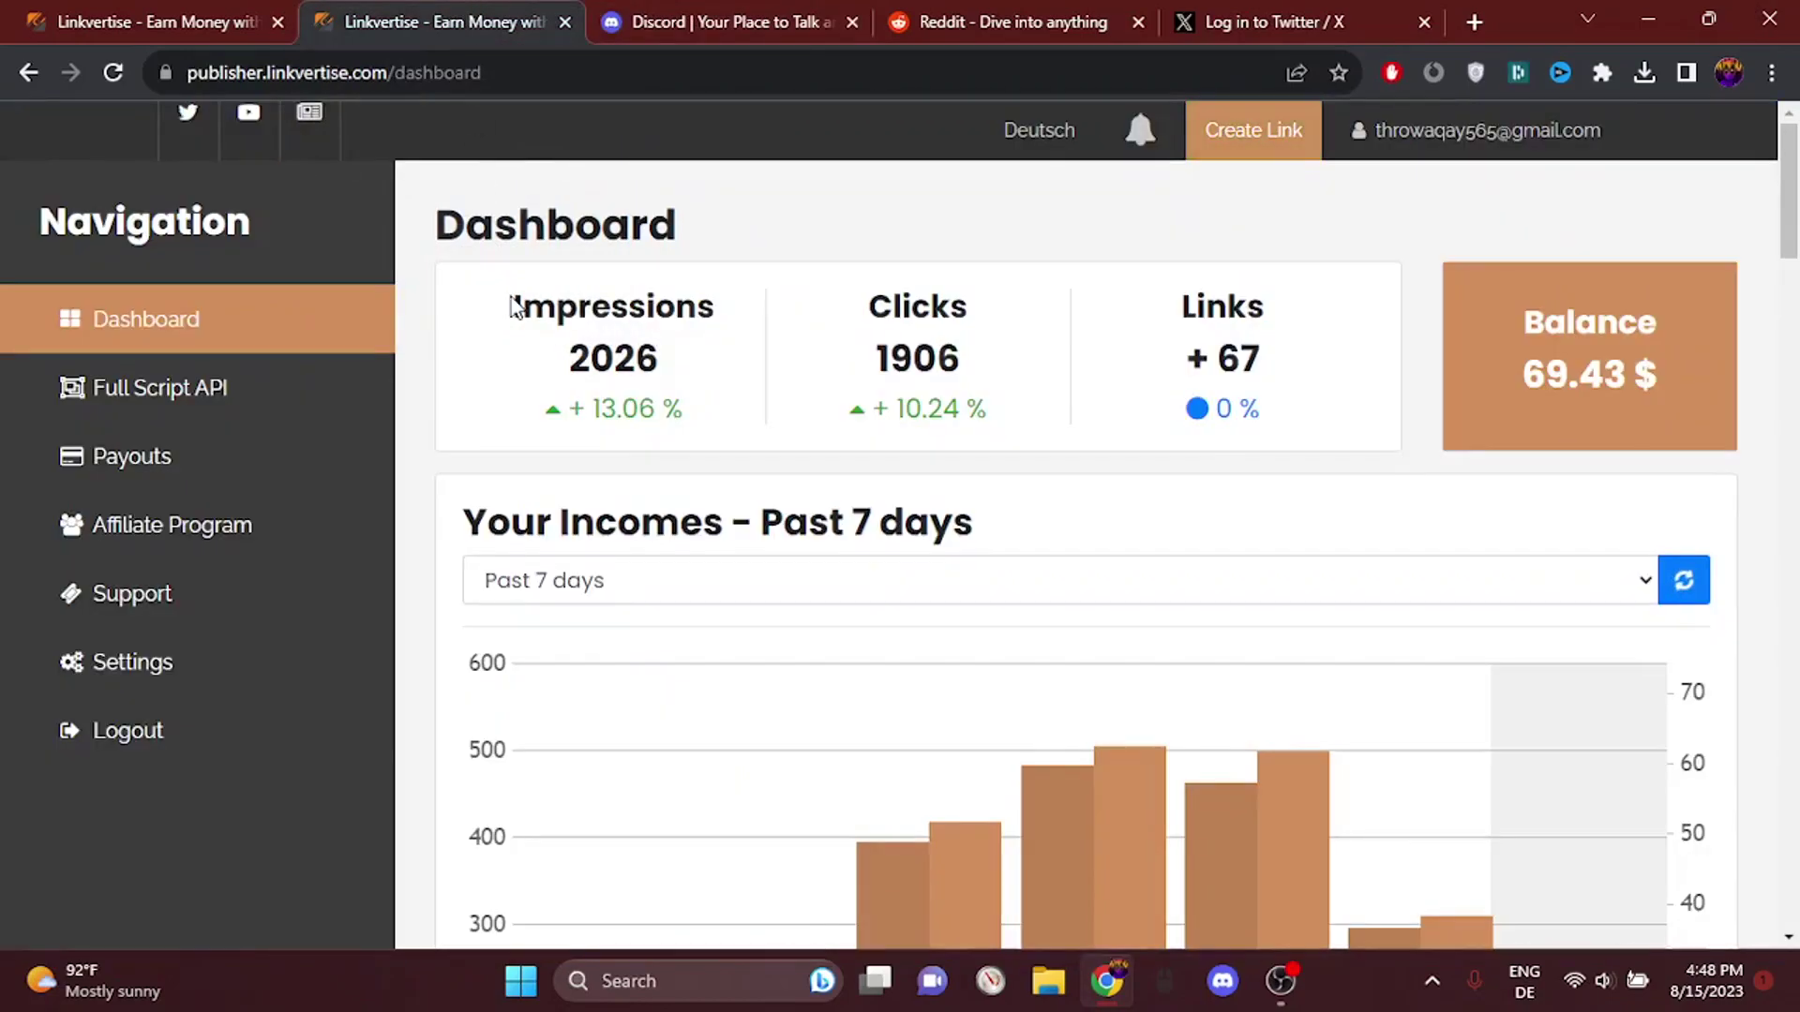
{"action": "left_click_drag", "start_coordinate": [512, 304], "coordinate": [840, 301]}
{"action": "mouse_move", "coordinate": [1270, 309]}
{"action": "left_mouse_down"}
{"action": "mouse_move", "coordinate": [881, 339]}
{"action": "mouse_move", "coordinate": [514, 302]}
{"action": "left_mouse_up"}
{"action": "left_click", "coordinate": [745, 298]}
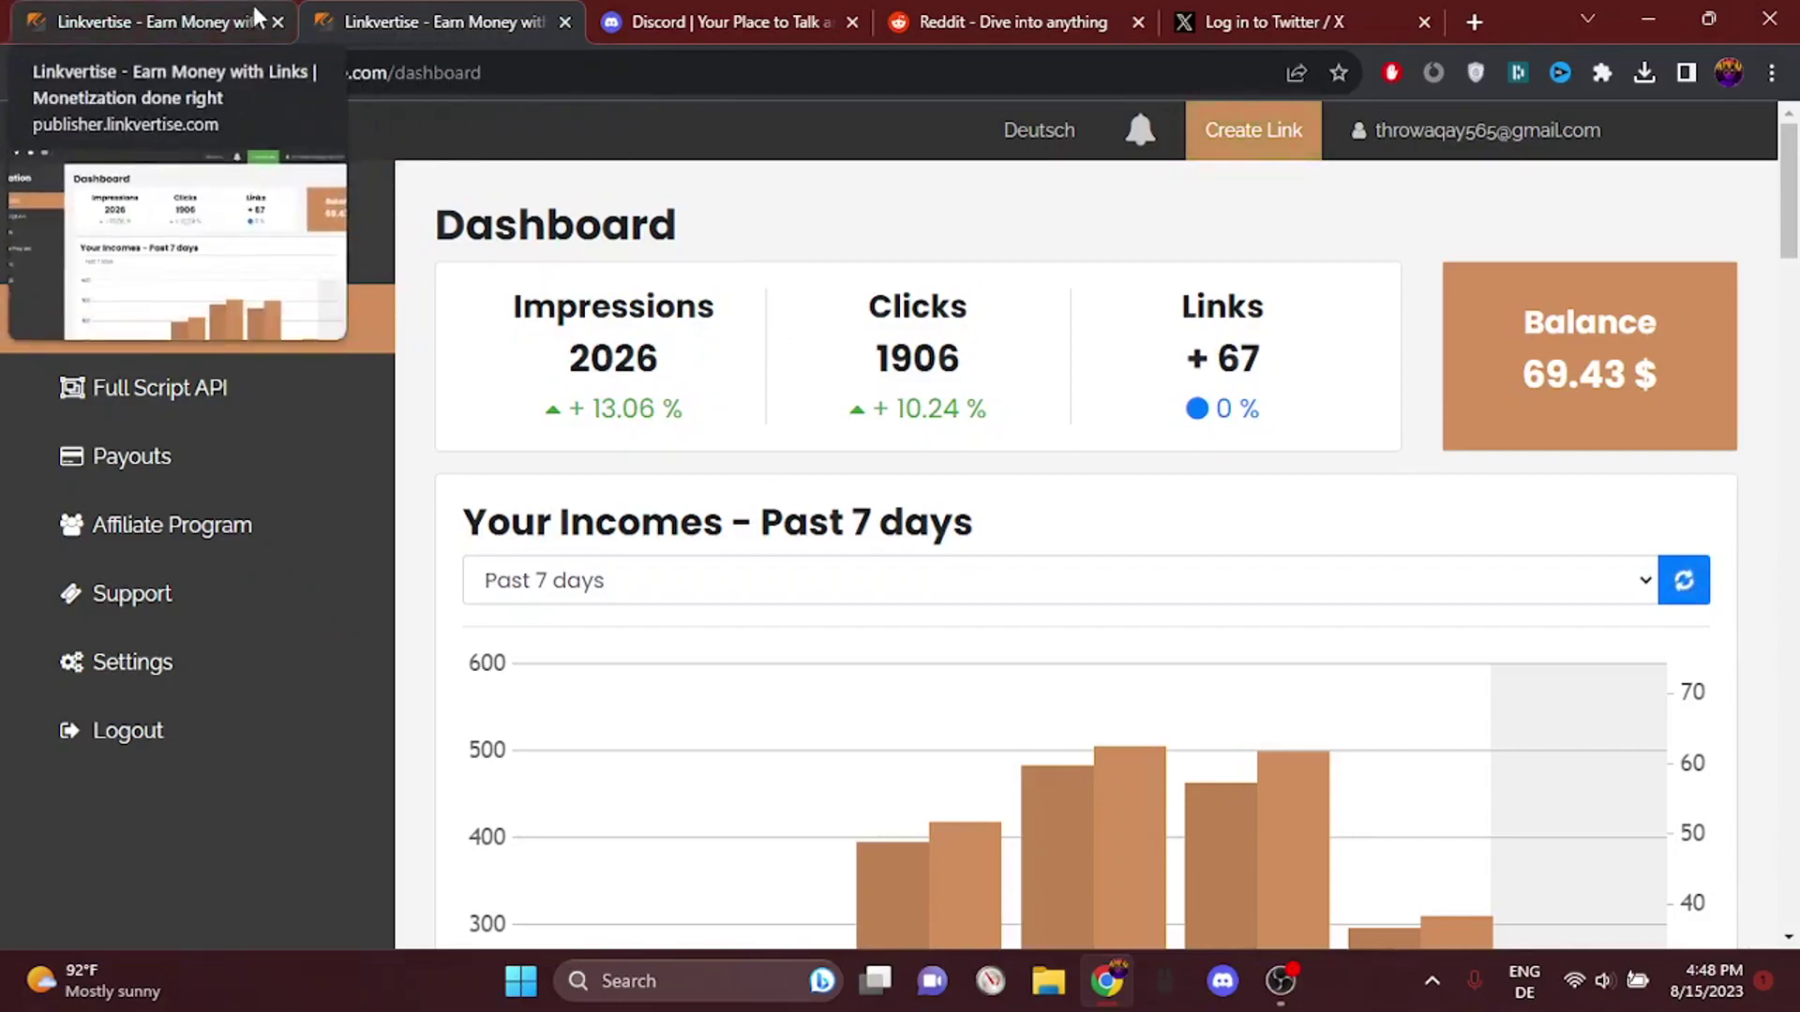
Step: Scroll through the 69.43 $ balance card and the seven-day Your Incomes chart
{"action": "scroll", "coordinate": [1656, 325], "scroll_direction": "down", "scroll_amount": 3}
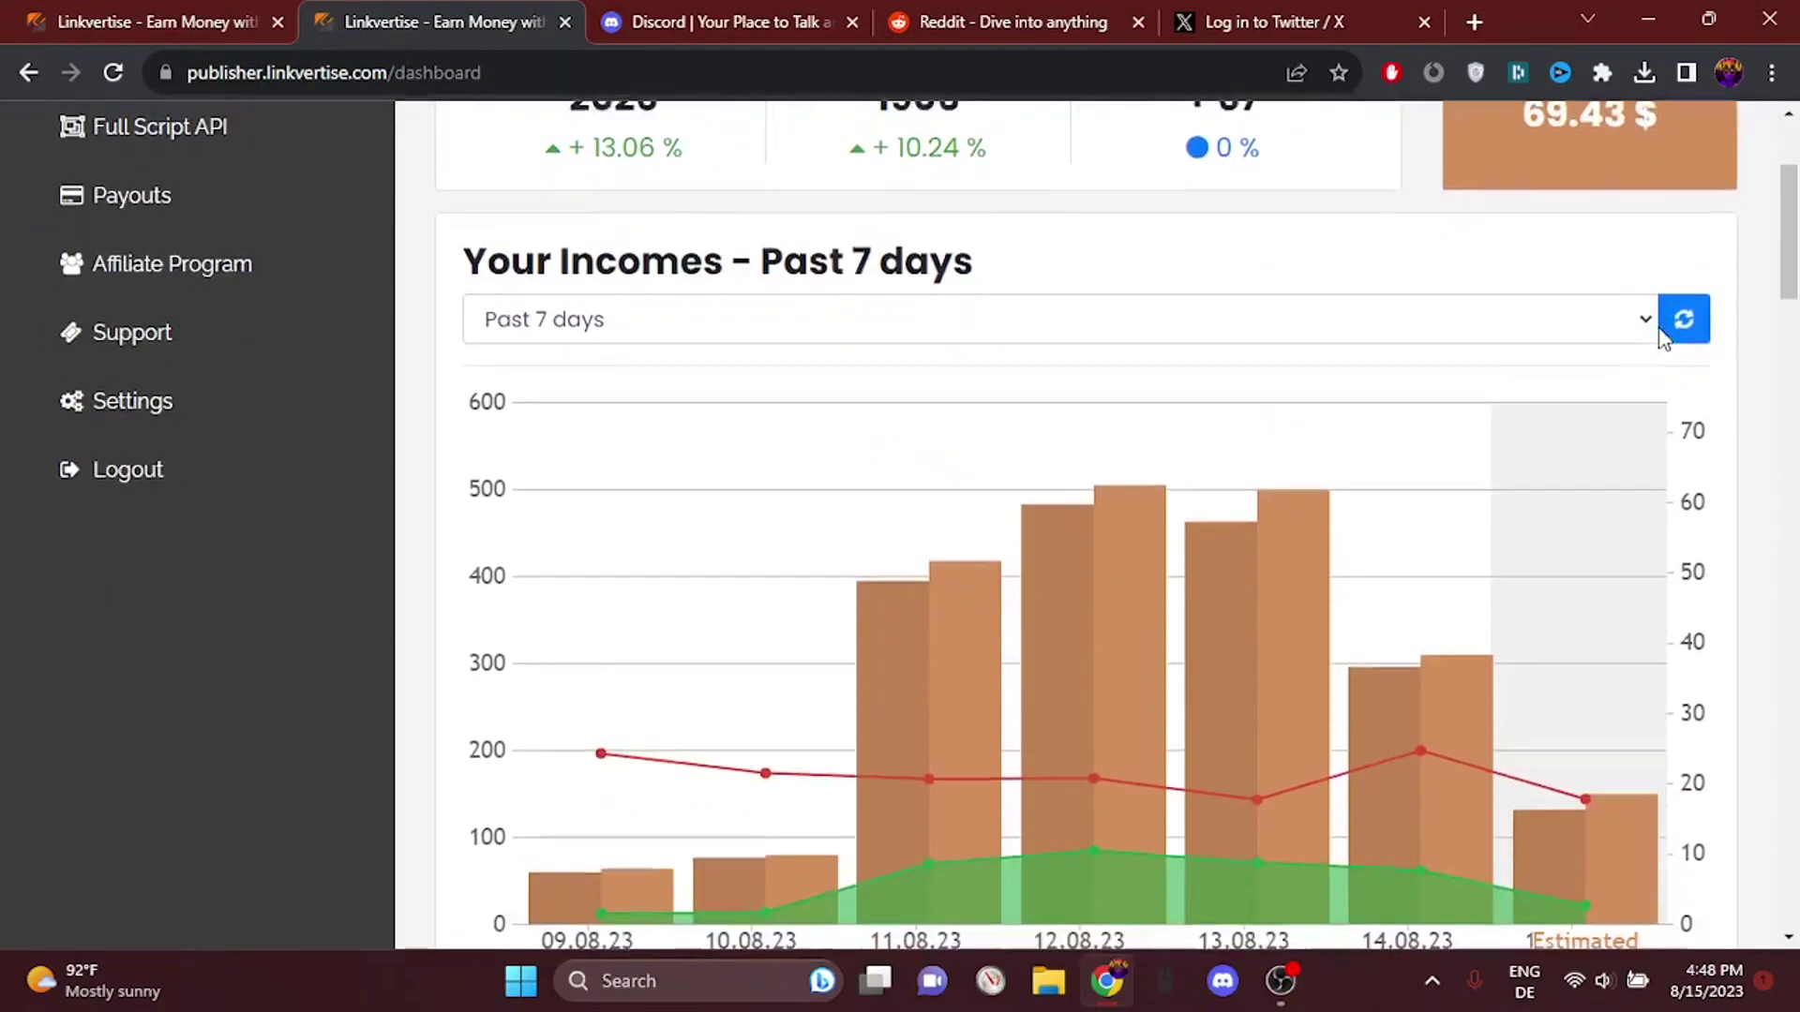
{"action": "scroll", "coordinate": [1660, 330], "scroll_direction": "down", "scroll_amount": 3}
{"action": "scroll", "coordinate": [1639, 532], "scroll_direction": "up", "scroll_amount": 4}
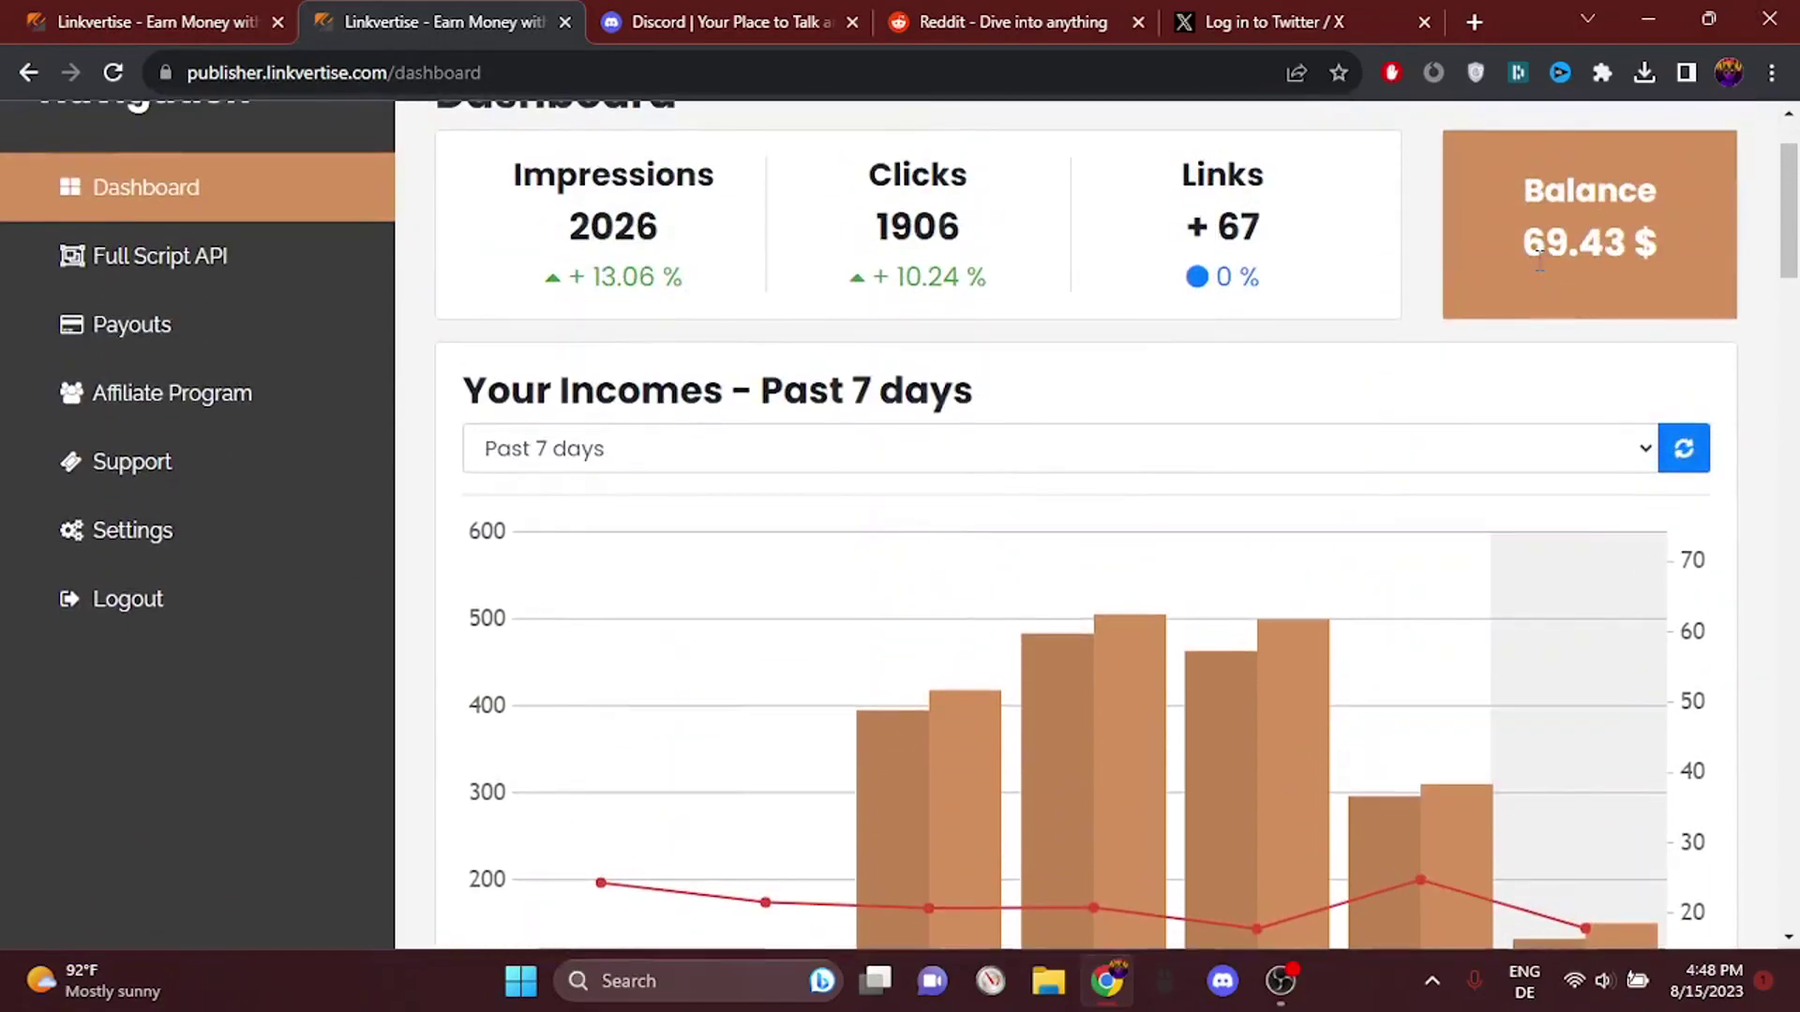
{"action": "left_click_drag", "start_coordinate": [1520, 241], "coordinate": [1732, 234]}
{"action": "scroll", "coordinate": [1734, 234], "scroll_direction": "up", "scroll_amount": 1}
{"action": "scroll", "coordinate": [1687, 366], "scroll_direction": "down", "scroll_amount": 3}
{"action": "scroll", "coordinate": [1683, 366], "scroll_direction": "down", "scroll_amount": 2}
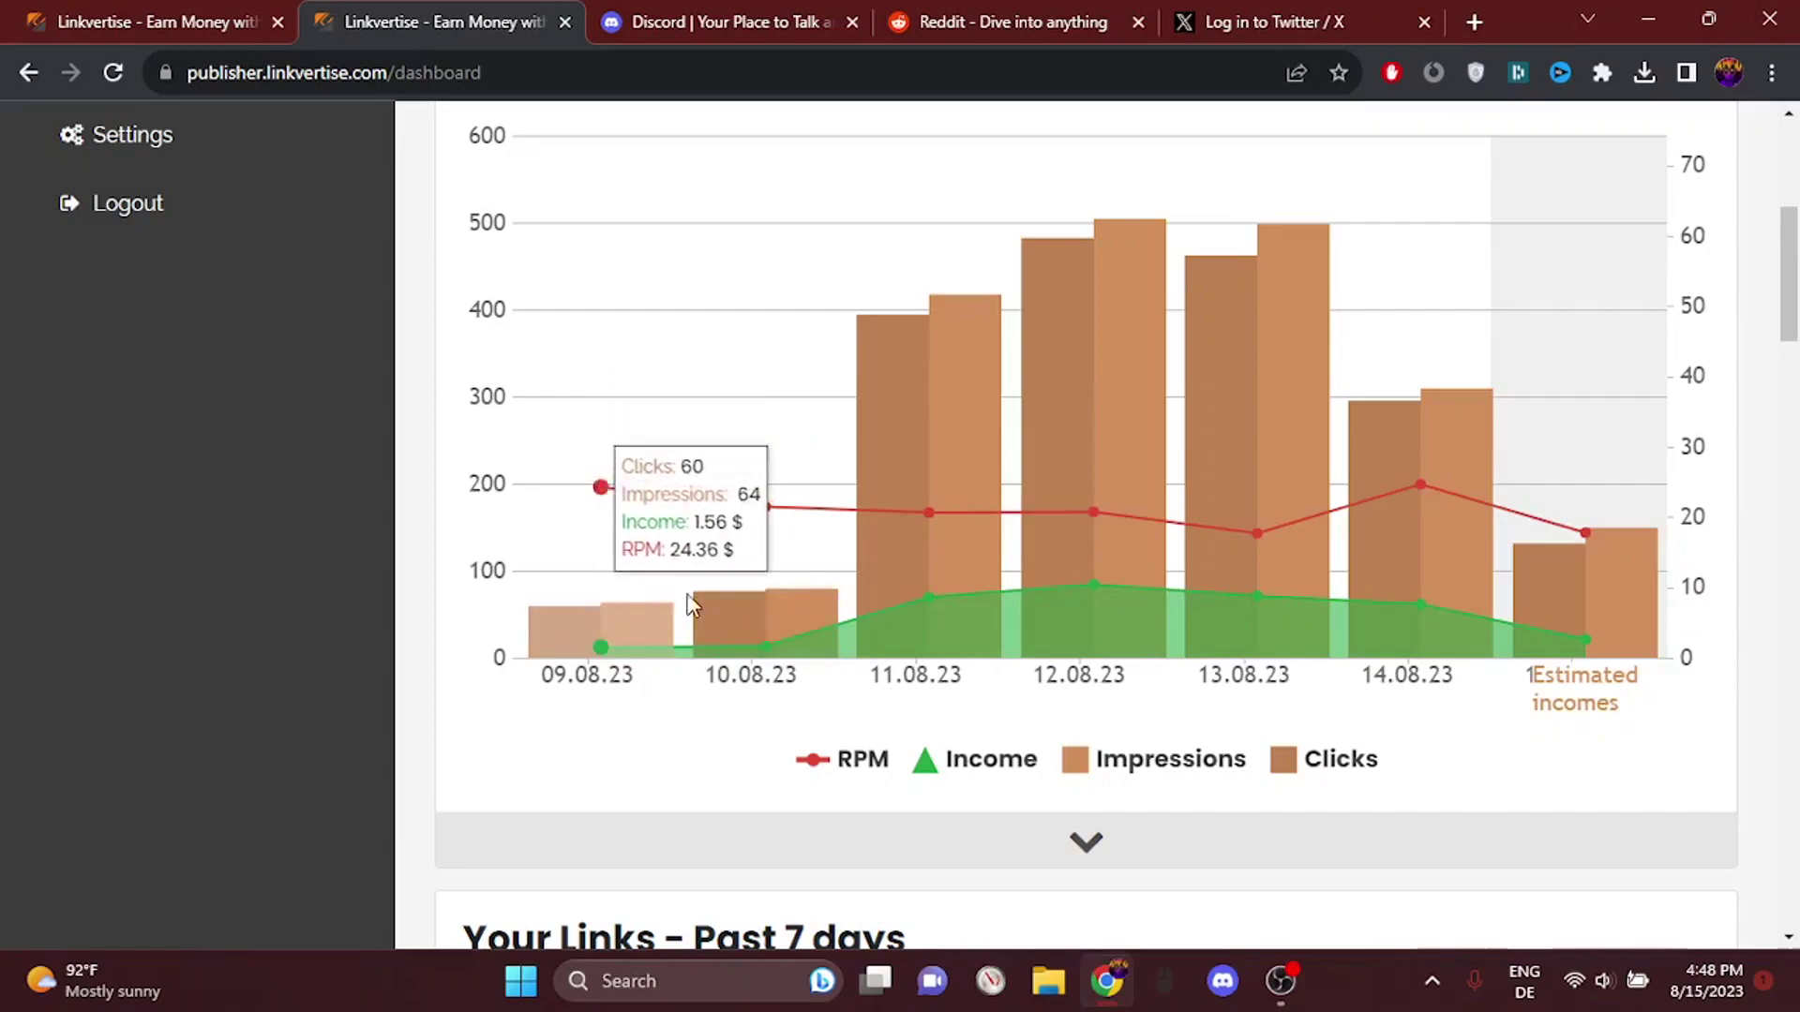
{"action": "scroll", "coordinate": [1537, 647], "scroll_direction": "up", "scroll_amount": 3}
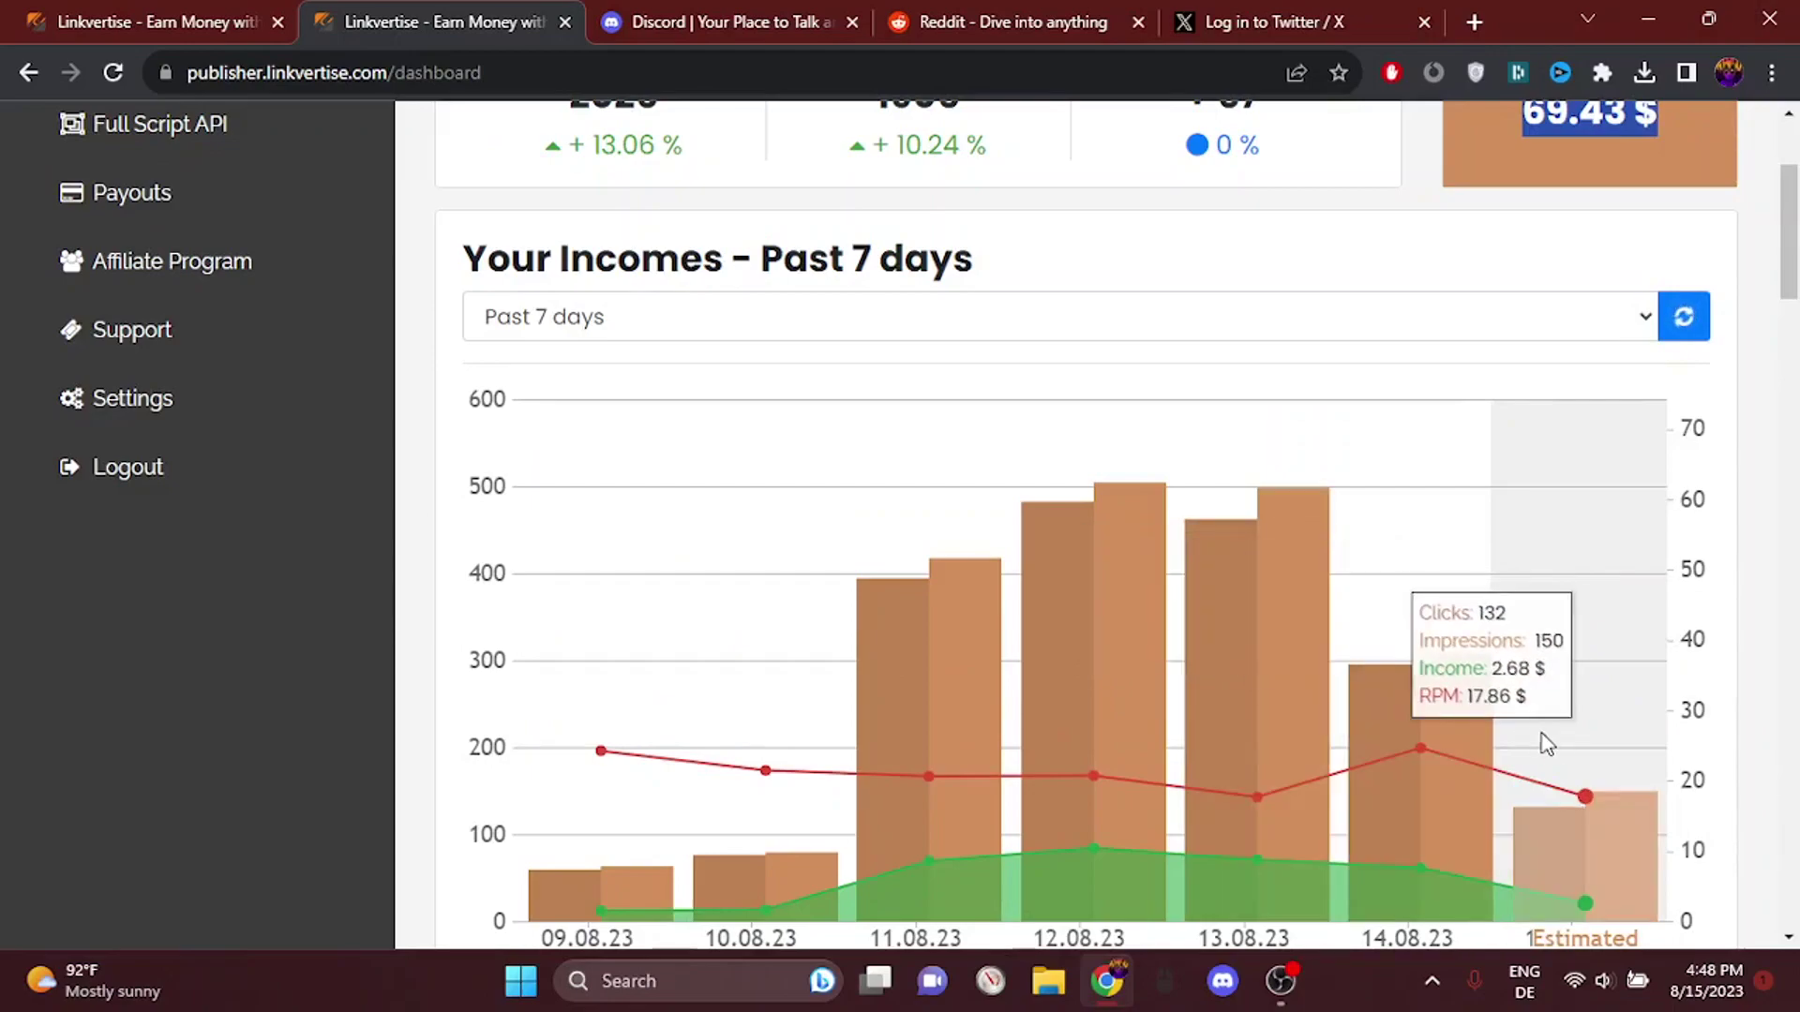
{"action": "scroll", "coordinate": [1506, 735], "scroll_direction": "up", "scroll_amount": 3}
{"action": "scroll", "coordinate": [1449, 491], "scroll_direction": "down", "scroll_amount": 2}
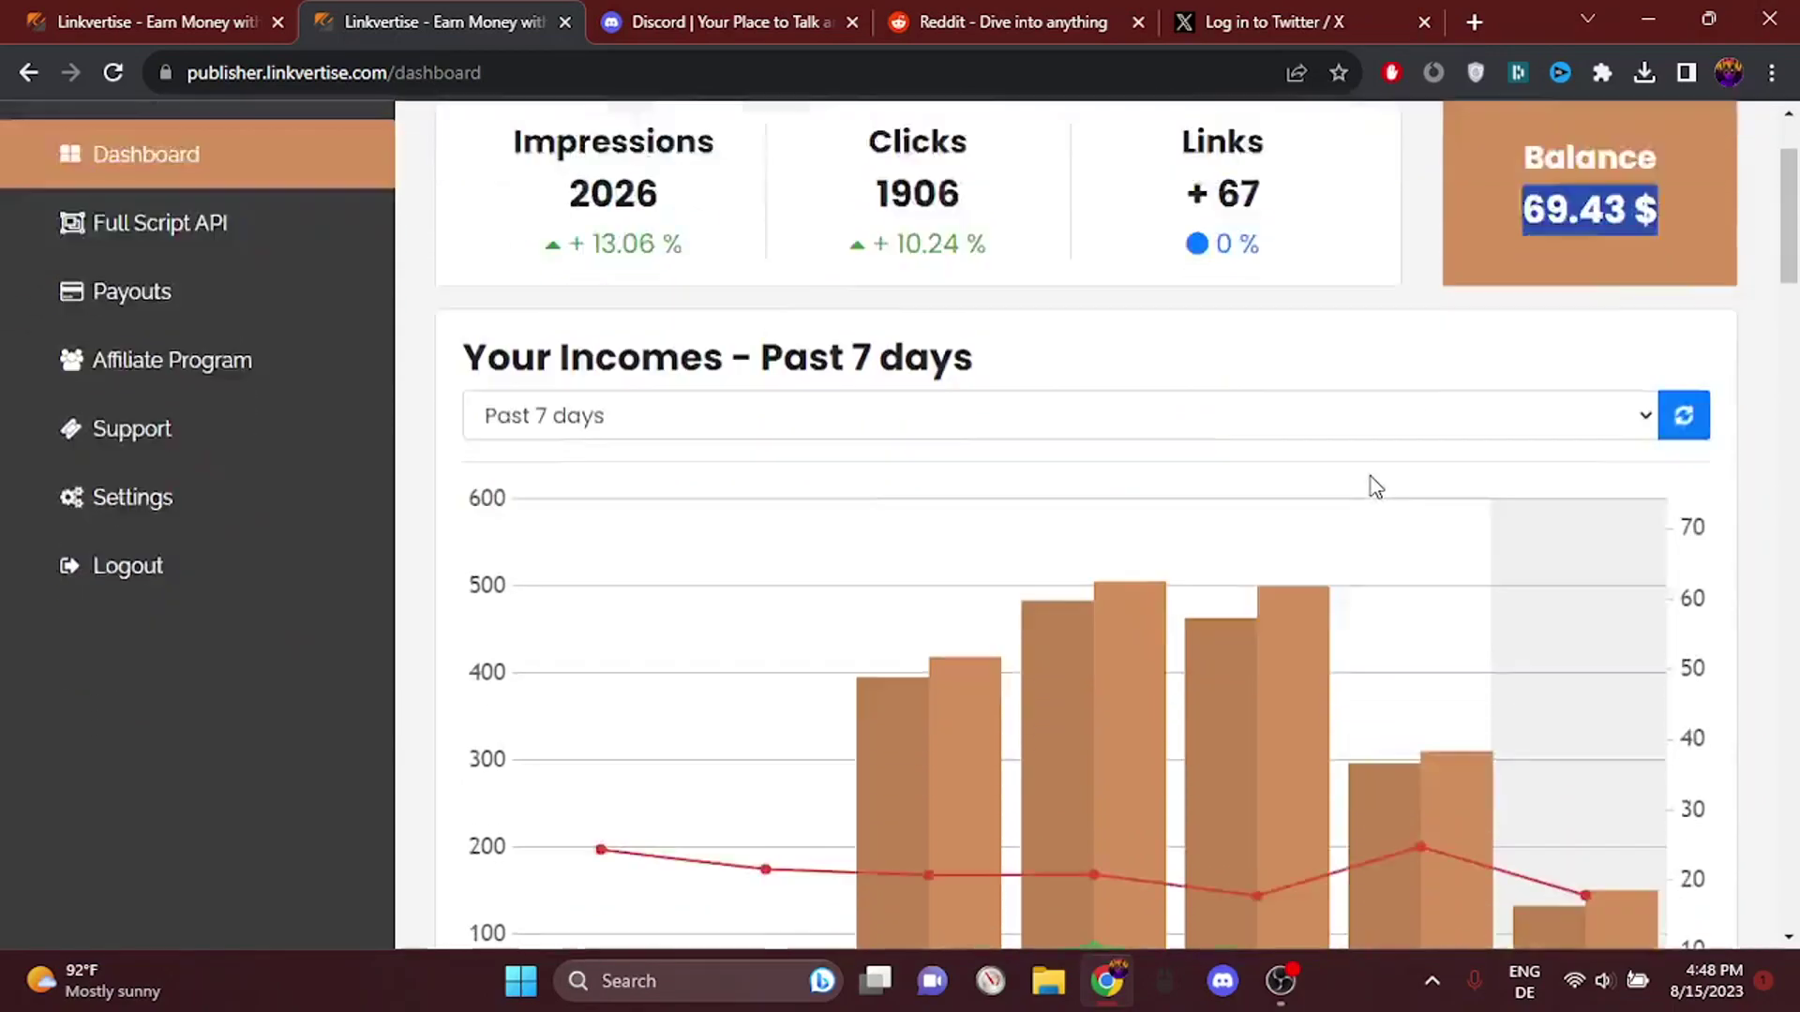
{"action": "scroll", "coordinate": [1369, 487], "scroll_direction": "down", "scroll_amount": 5}
{"action": "scroll", "coordinate": [1370, 486], "scroll_direction": "down", "scroll_amount": 3}
{"action": "scroll", "coordinate": [1369, 506], "scroll_direction": "up", "scroll_amount": 1}
{"action": "scroll", "coordinate": [1364, 536], "scroll_direction": "up", "scroll_amount": 5}
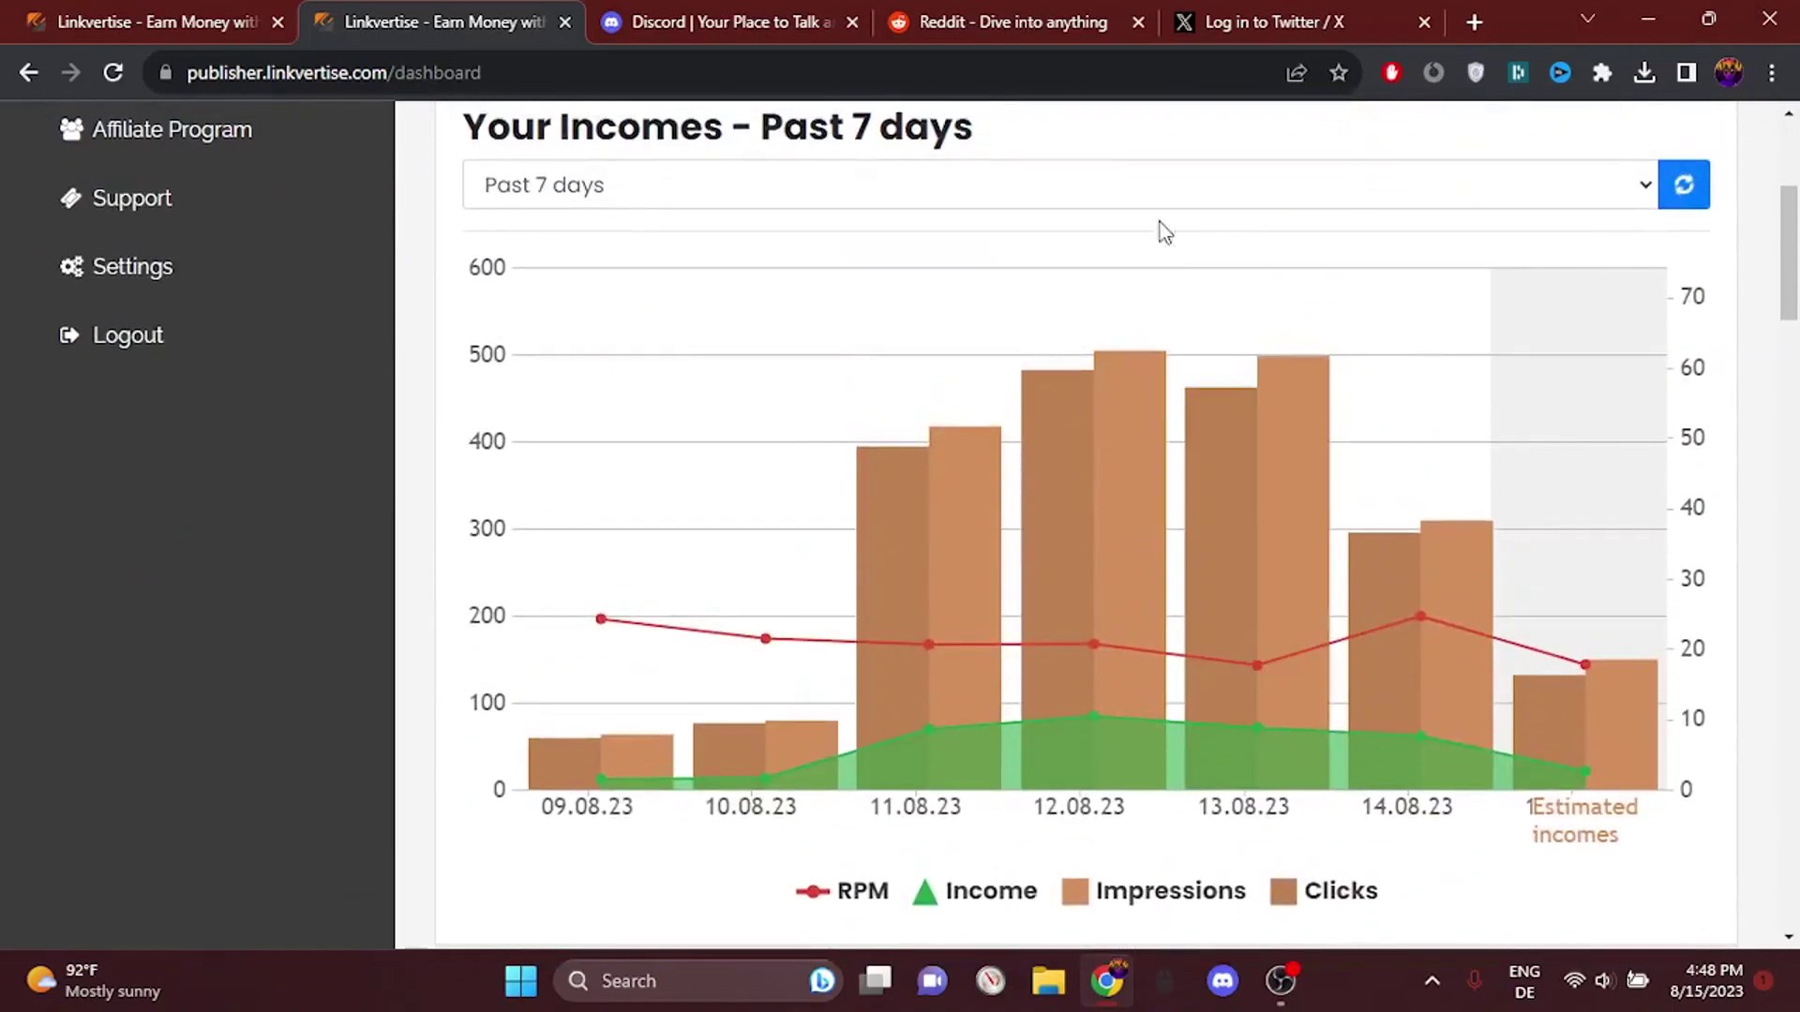
Step: Switch the Your Incomes chart to Past 14 days, then Past 30 days
{"action": "scroll", "coordinate": [1162, 229], "scroll_direction": "up", "scroll_amount": 1}
{"action": "left_click", "coordinate": [975, 317]}
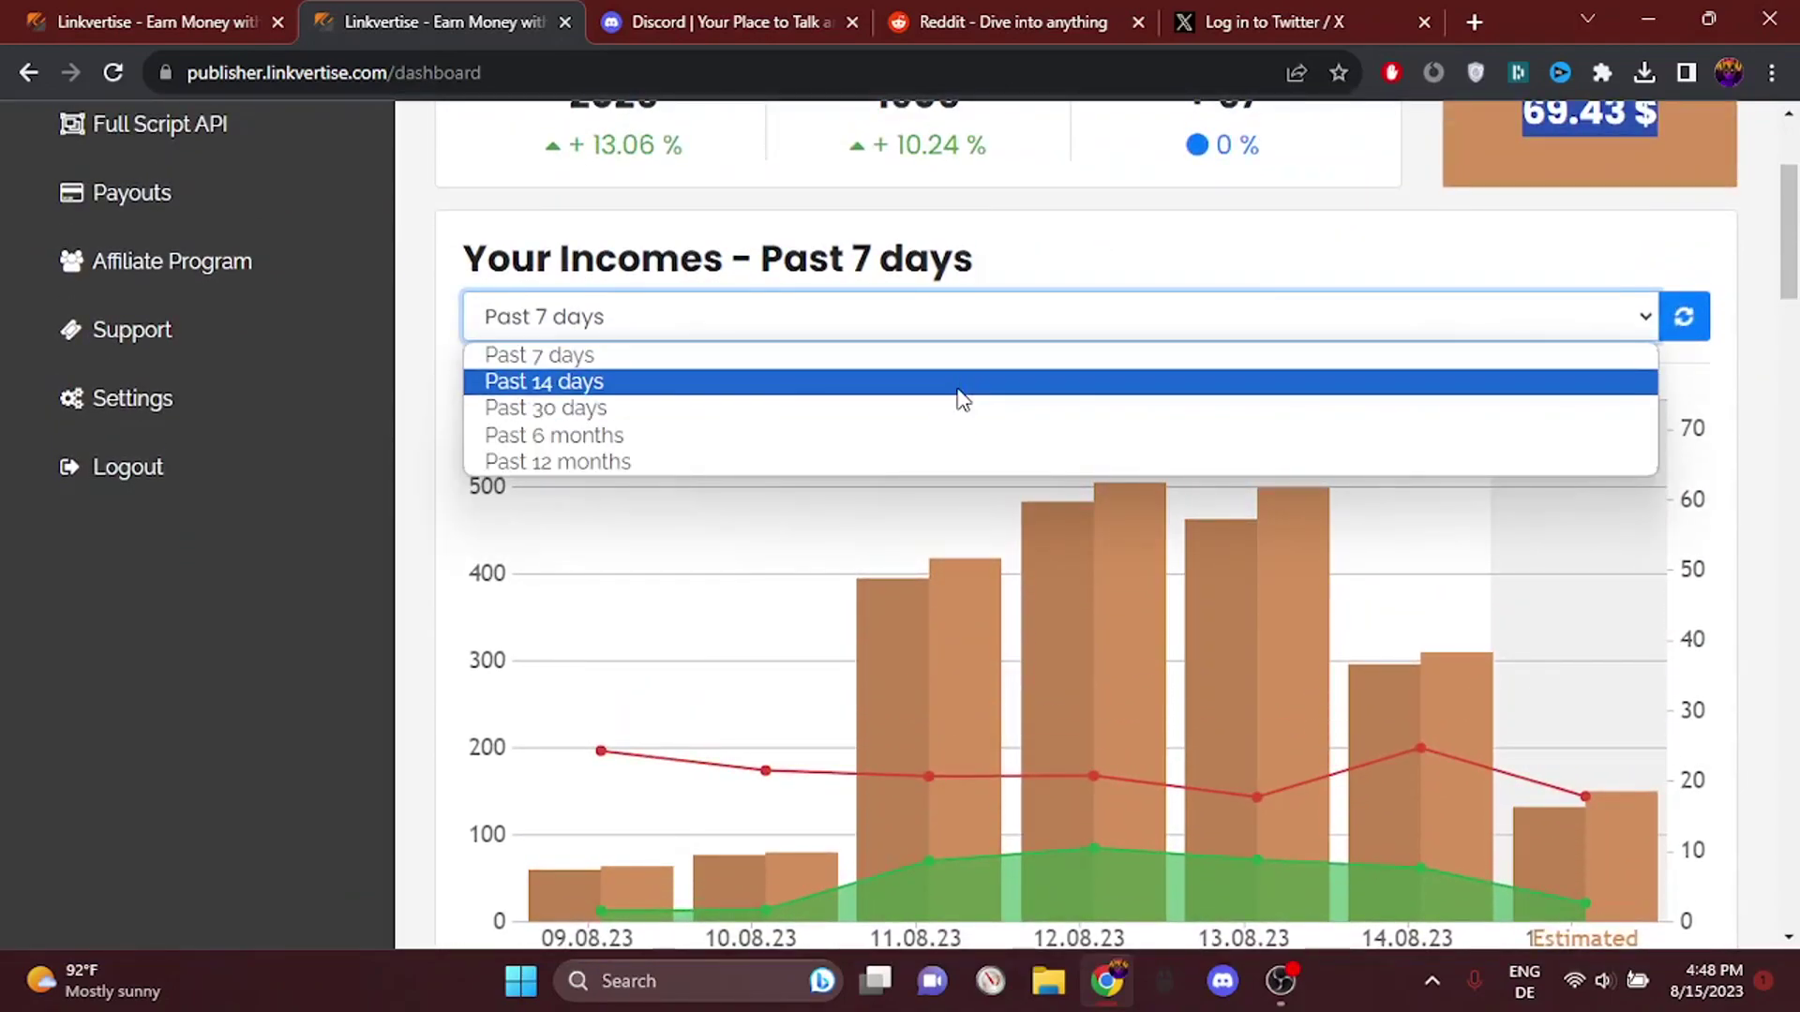
{"action": "left_click", "coordinate": [956, 383]}
{"action": "scroll", "coordinate": [1168, 491], "scroll_direction": "down", "scroll_amount": 1}
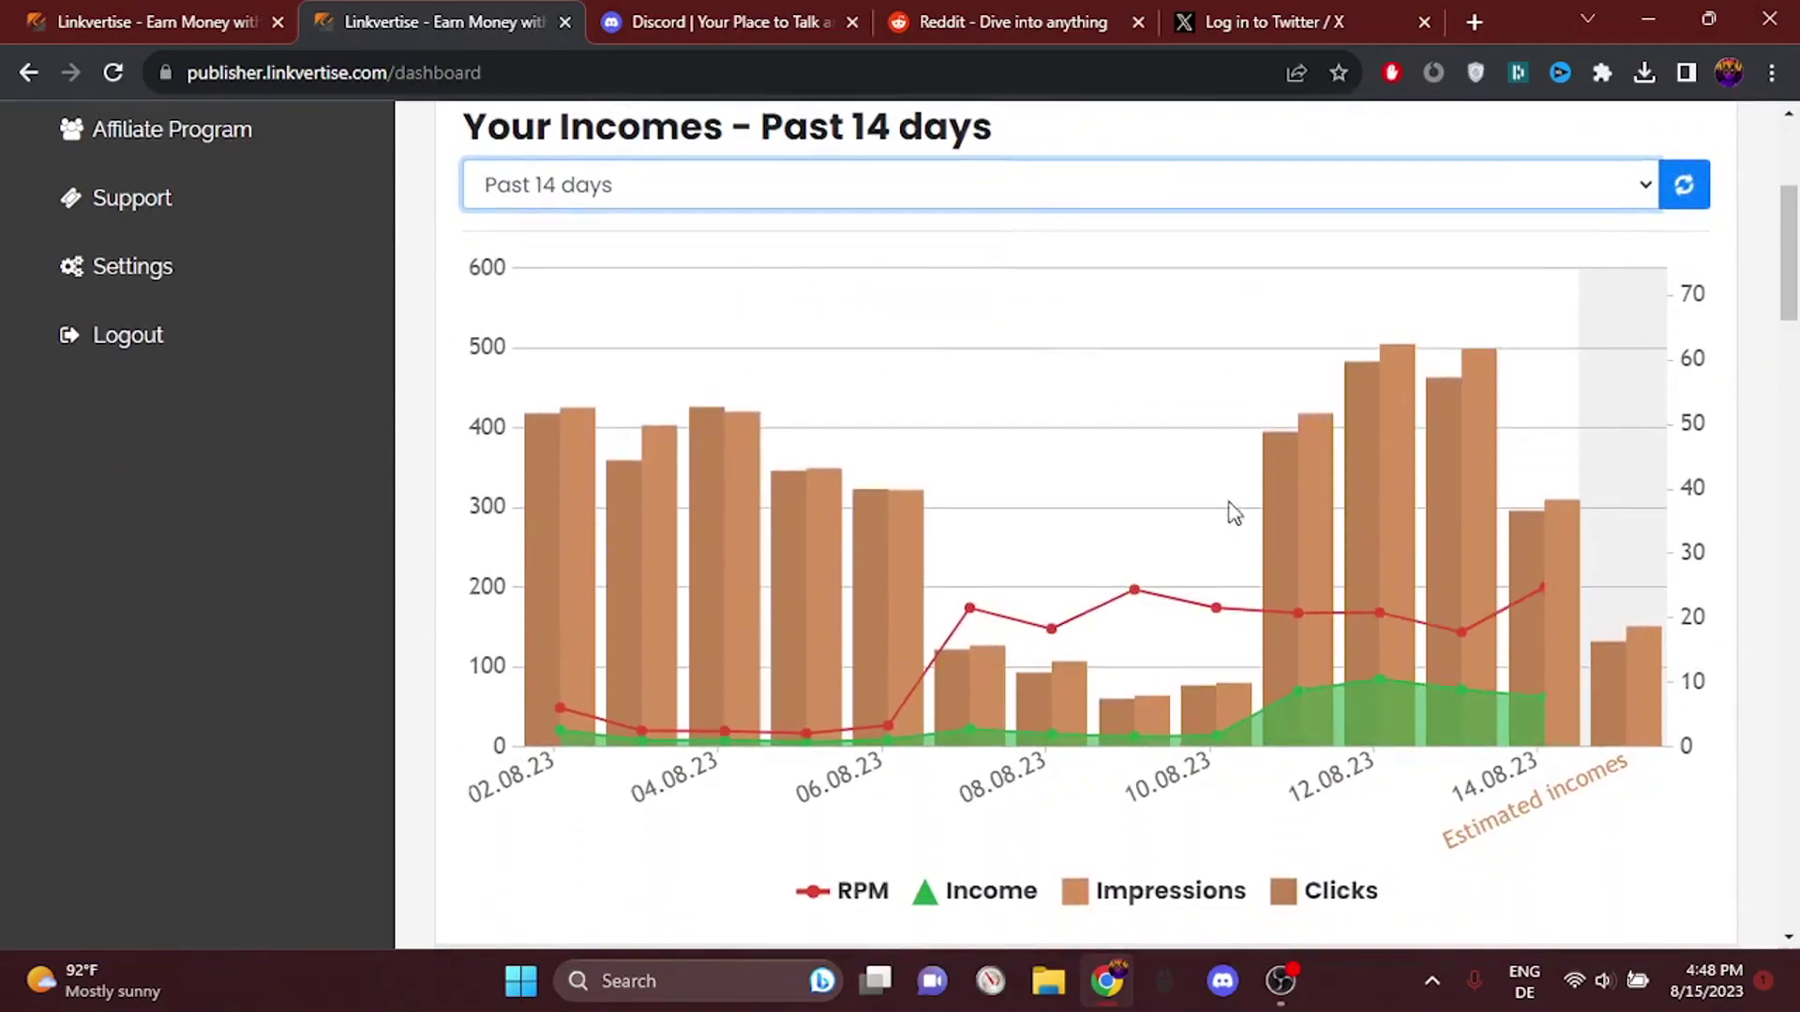
{"action": "left_click", "coordinate": [825, 192]}
{"action": "left_click", "coordinate": [811, 281]}
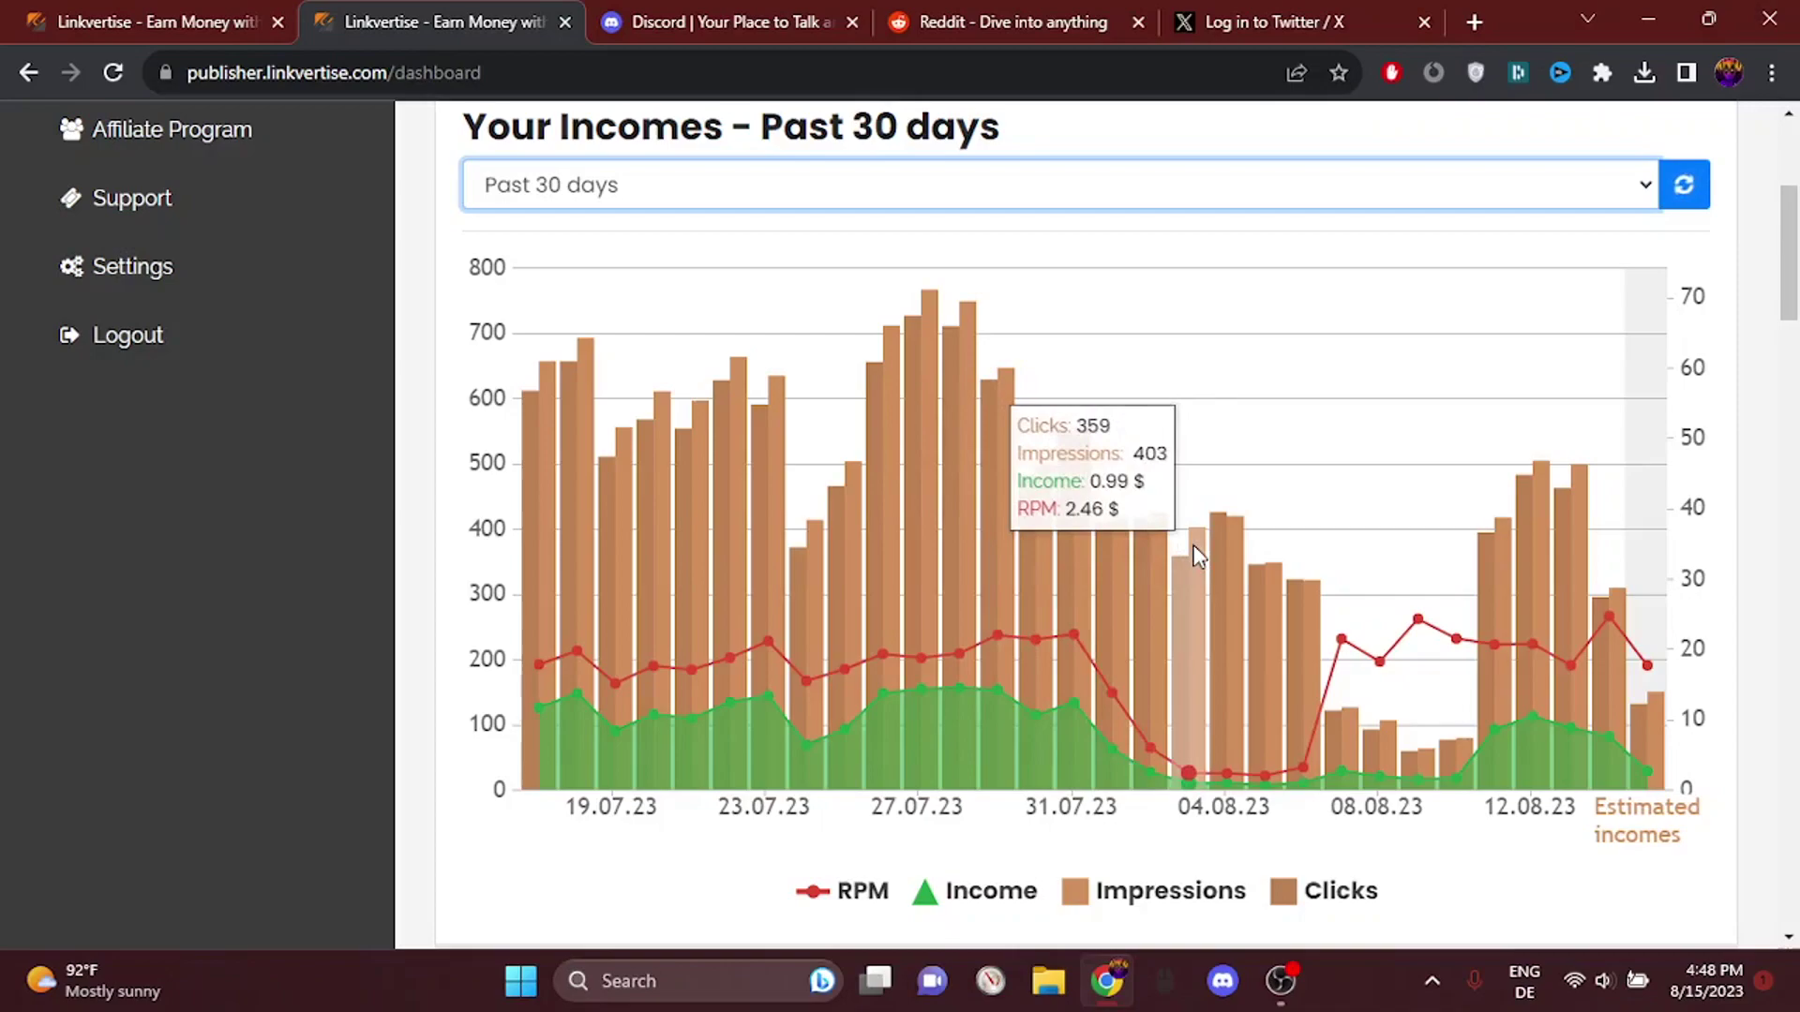
Step: Review the 30-day dashboard figures, highlighting the +336 links count
{"action": "scroll", "coordinate": [1476, 393], "scroll_direction": "down", "scroll_amount": 2}
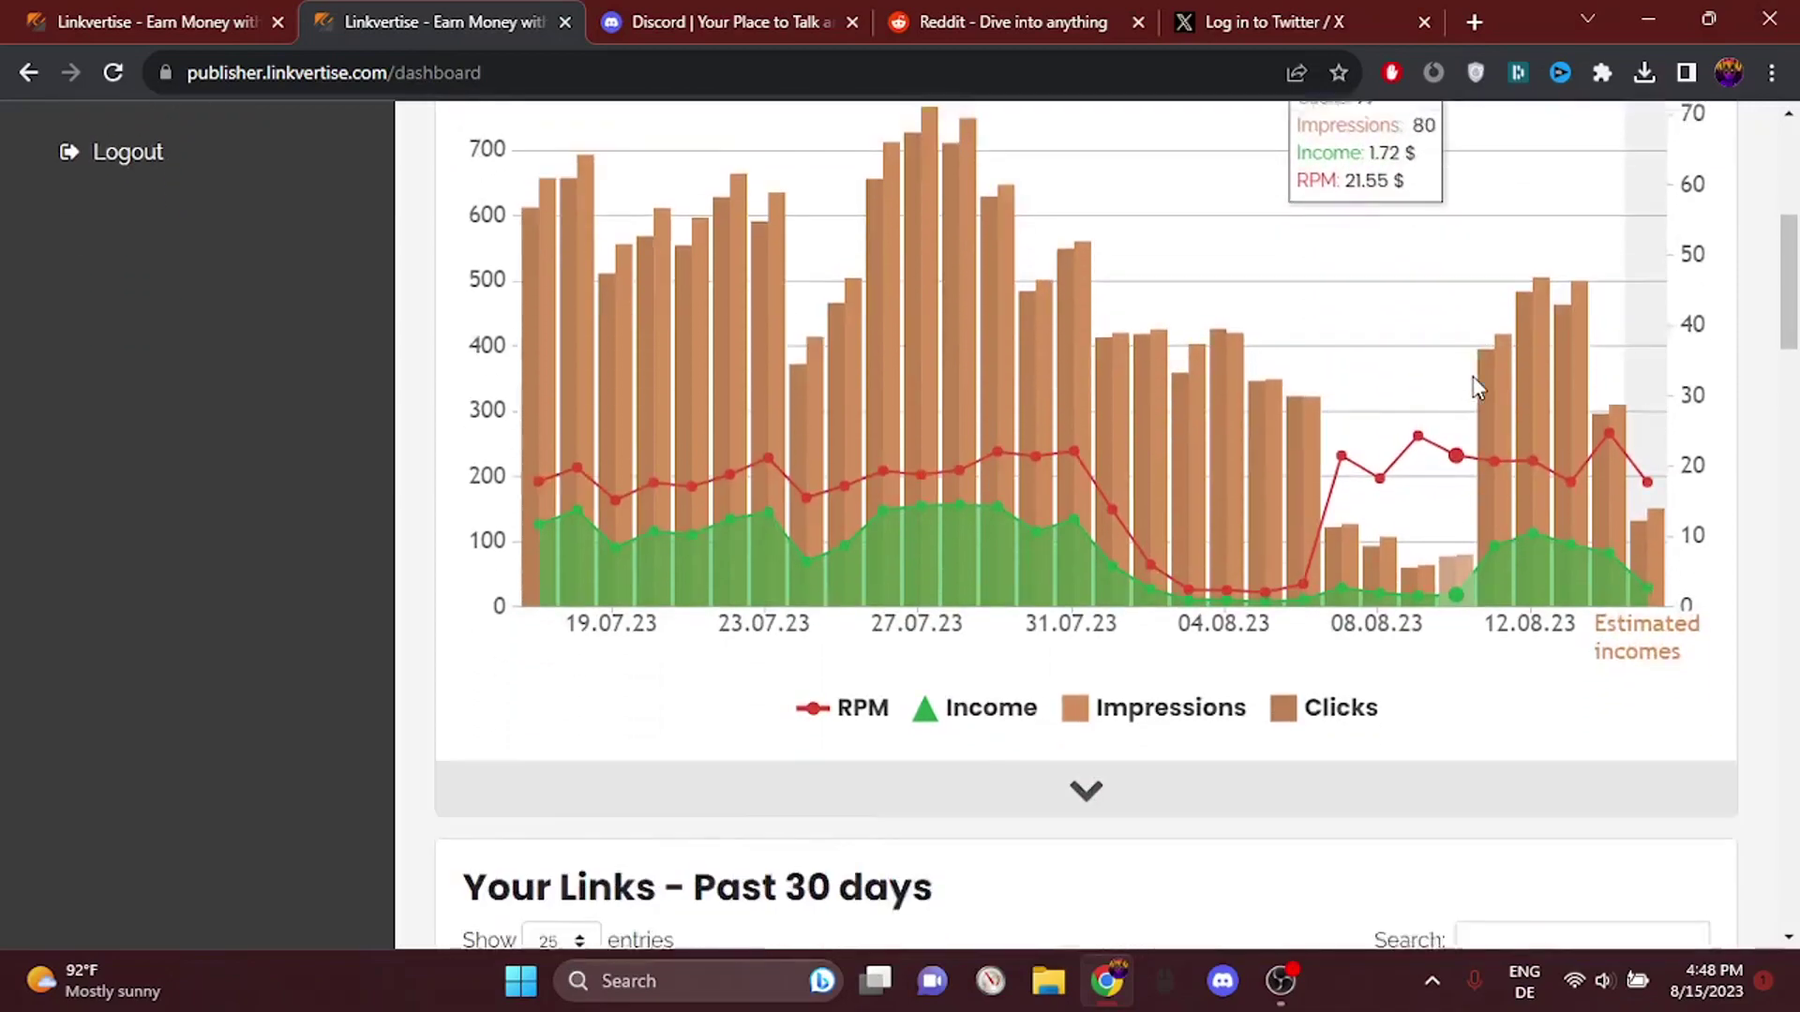
{"action": "scroll", "coordinate": [1444, 487], "scroll_direction": "down", "scroll_amount": 3}
{"action": "scroll", "coordinate": [1401, 530], "scroll_direction": "down", "scroll_amount": 1}
{"action": "scroll", "coordinate": [1388, 539], "scroll_direction": "up", "scroll_amount": 1}
{"action": "scroll", "coordinate": [1388, 539], "scroll_direction": "up", "scroll_amount": 5}
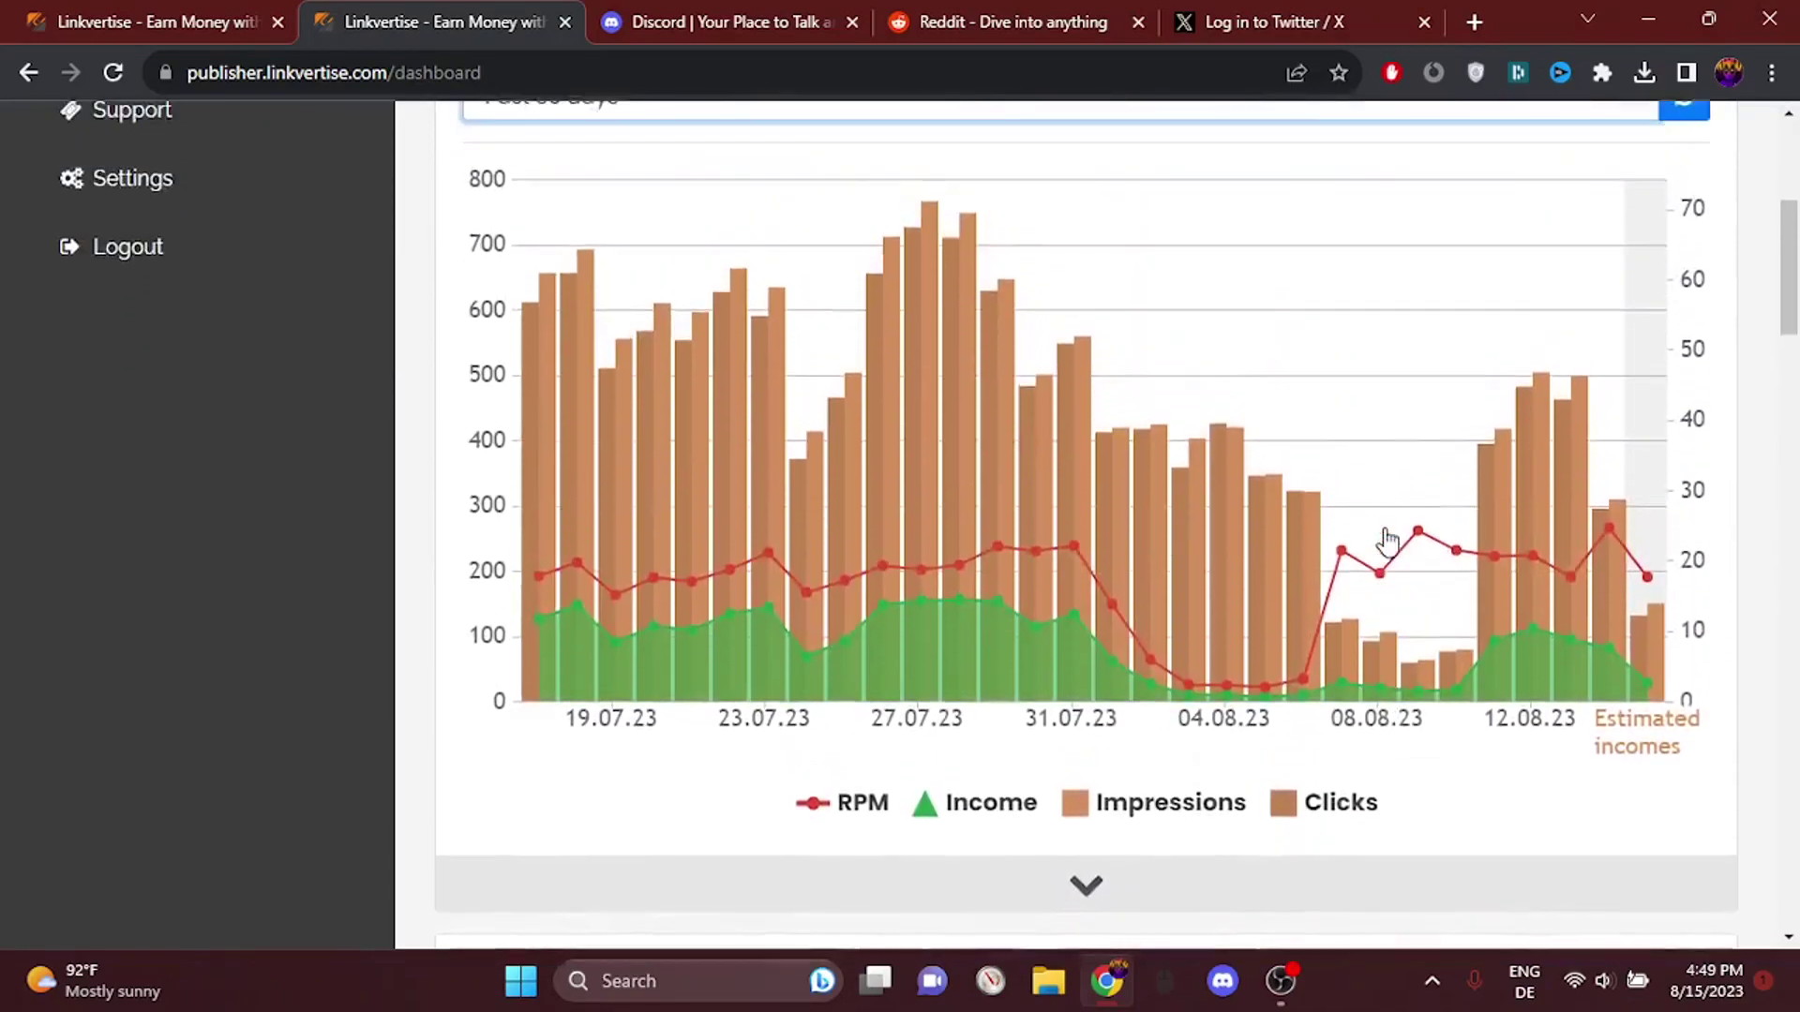
{"action": "scroll", "coordinate": [1186, 356], "scroll_direction": "up", "scroll_amount": 2}
{"action": "scroll", "coordinate": [1171, 356], "scroll_direction": "up", "scroll_amount": 3}
{"action": "left_click_drag", "start_coordinate": [1167, 356], "coordinate": [1329, 348]}
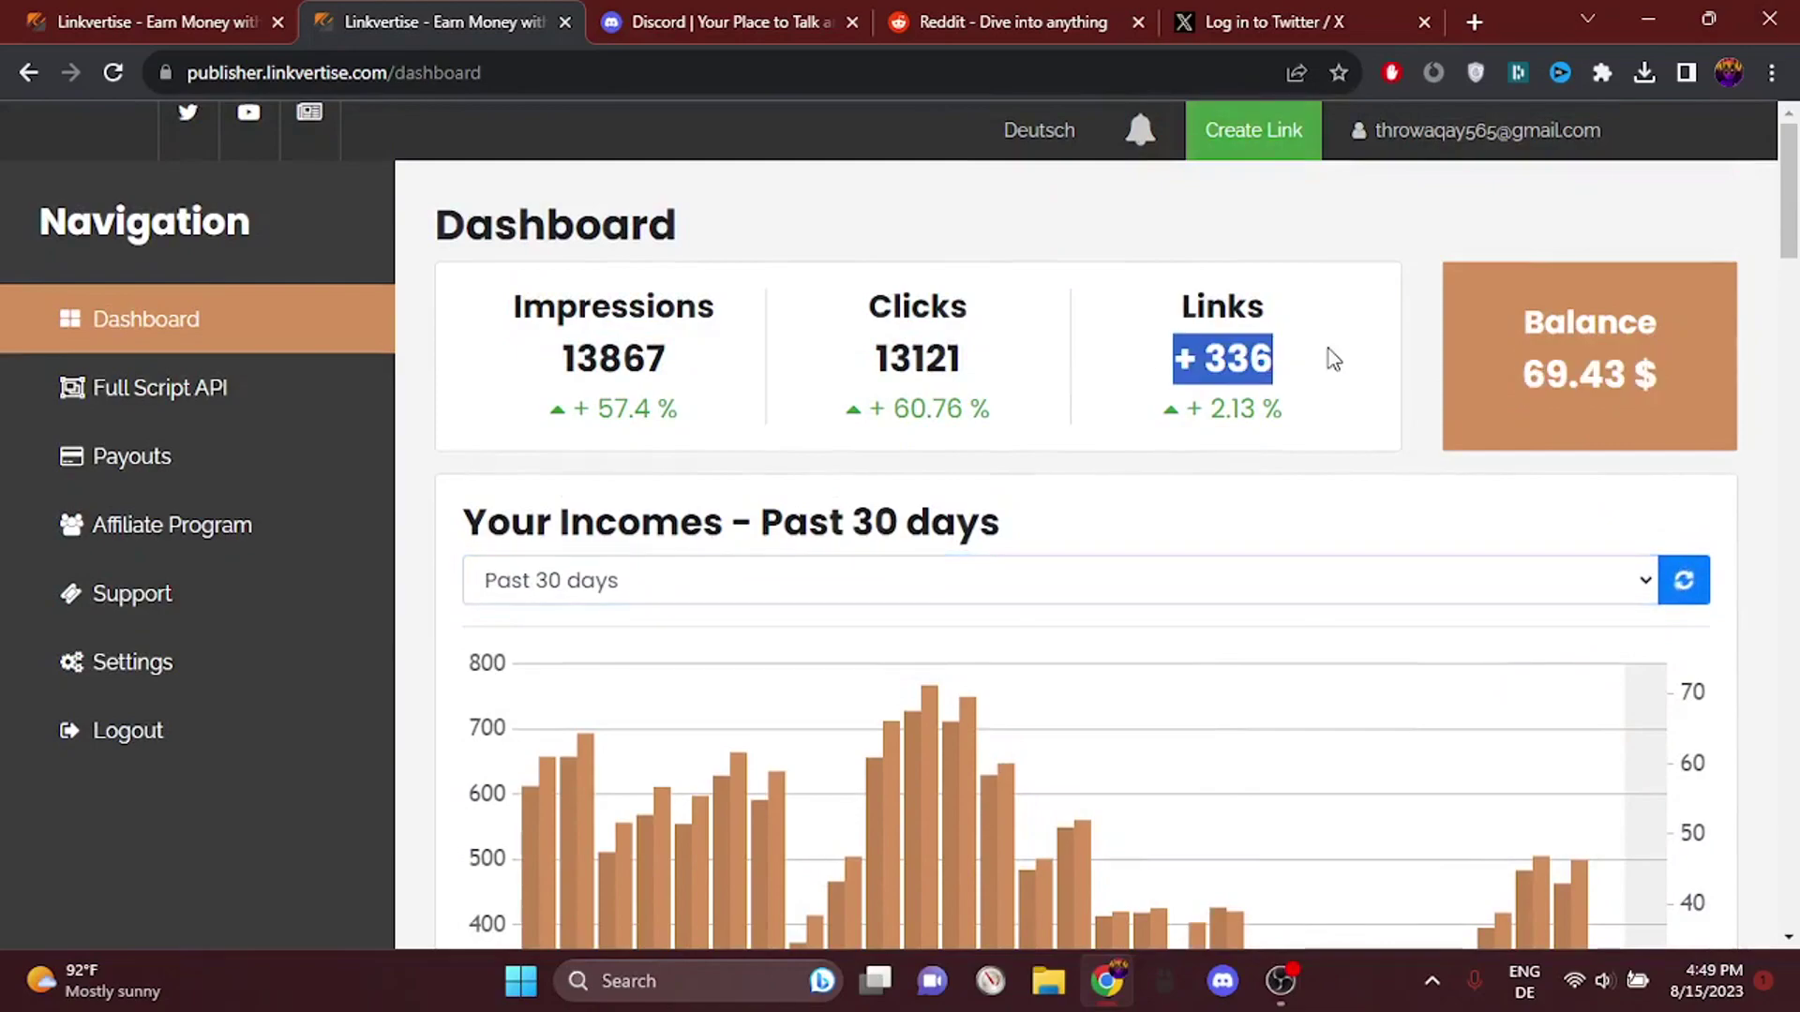
{"action": "left_click", "coordinate": [1340, 352]}
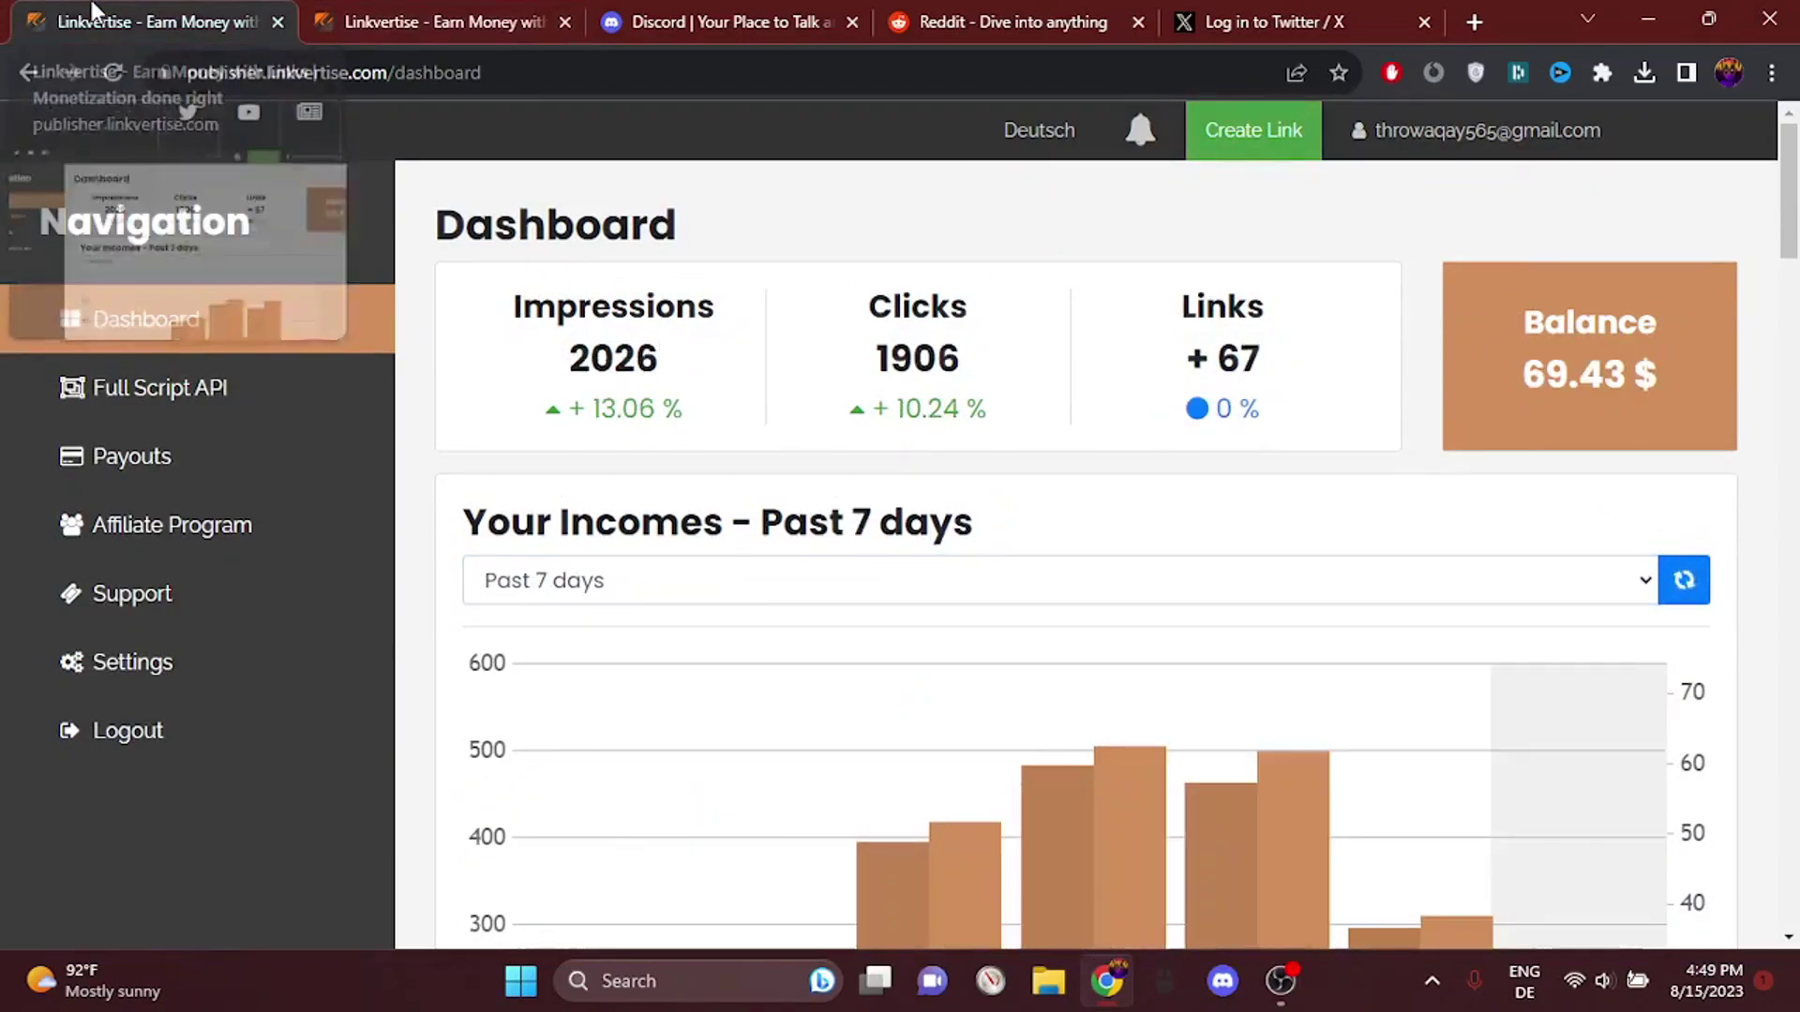
{"action": "scroll", "coordinate": [891, 443], "scroll_direction": "down", "scroll_amount": 2}
{"action": "scroll", "coordinate": [1063, 481], "scroll_direction": "down", "scroll_amount": 1}
{"action": "scroll", "coordinate": [1111, 473], "scroll_direction": "down", "scroll_amount": 3}
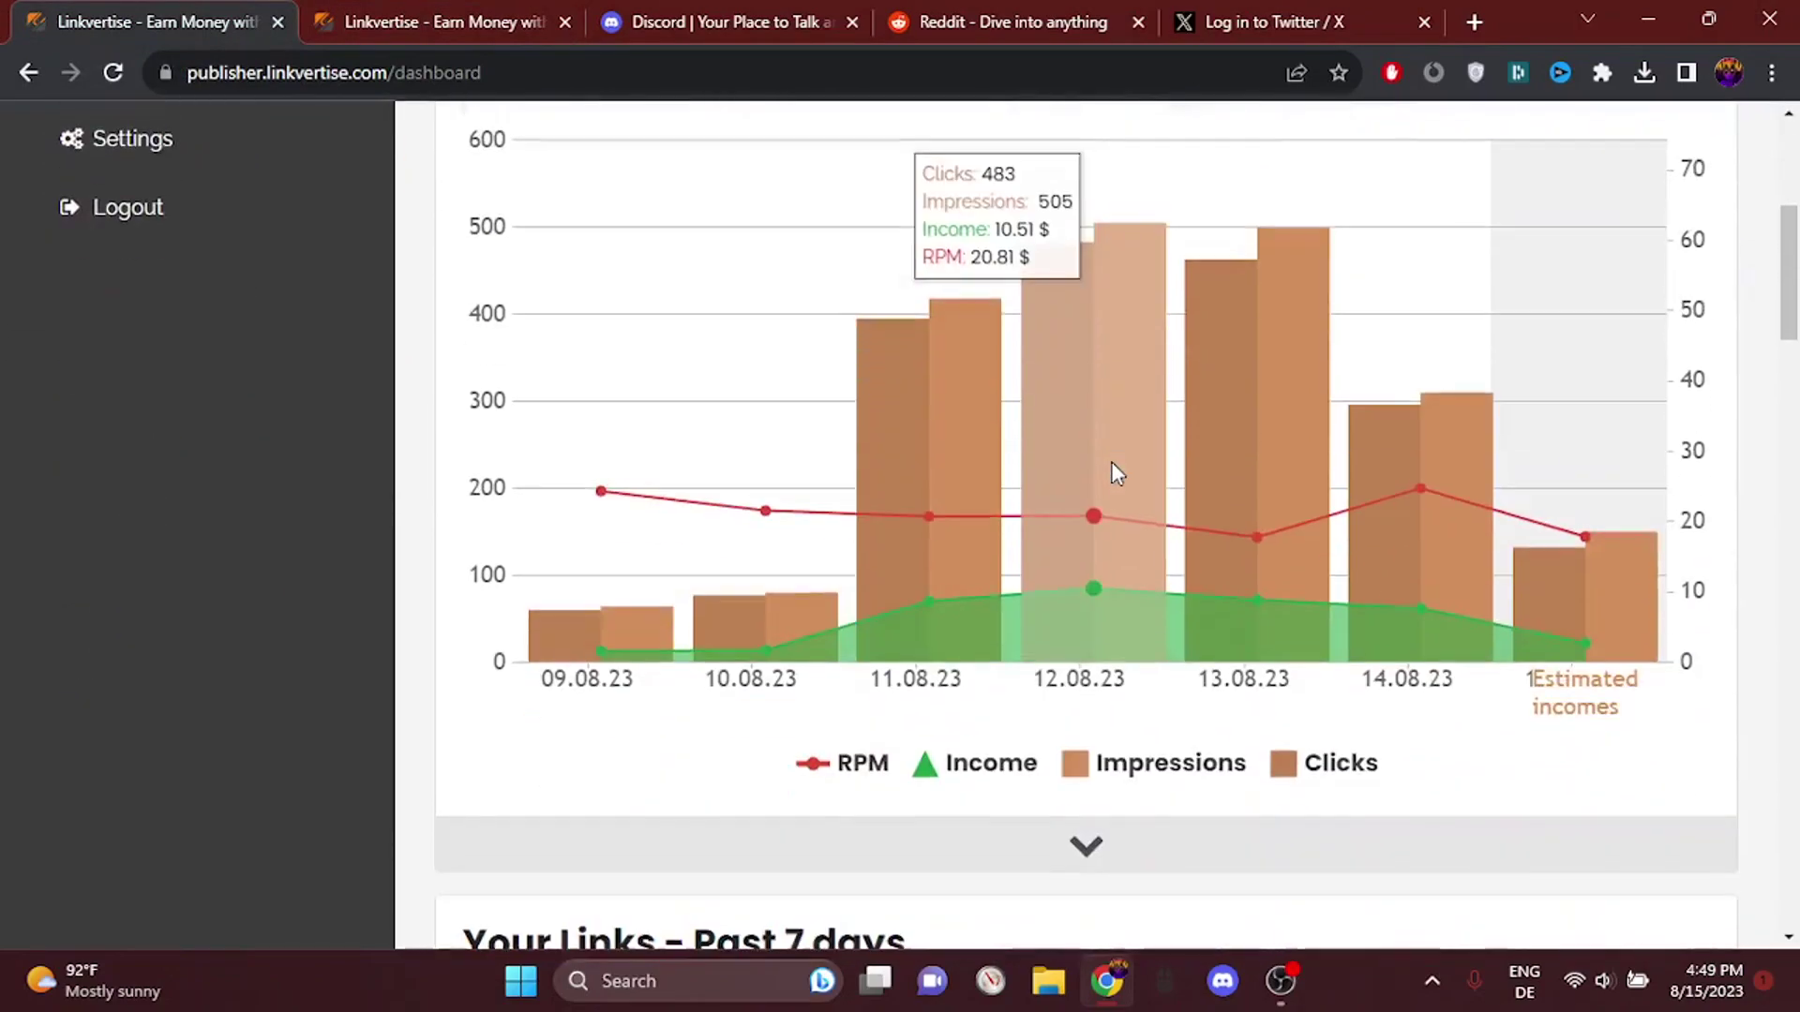
{"action": "scroll", "coordinate": [1111, 473], "scroll_direction": "up", "scroll_amount": 4}
{"action": "scroll", "coordinate": [1099, 524], "scroll_direction": "down", "scroll_amount": 3}
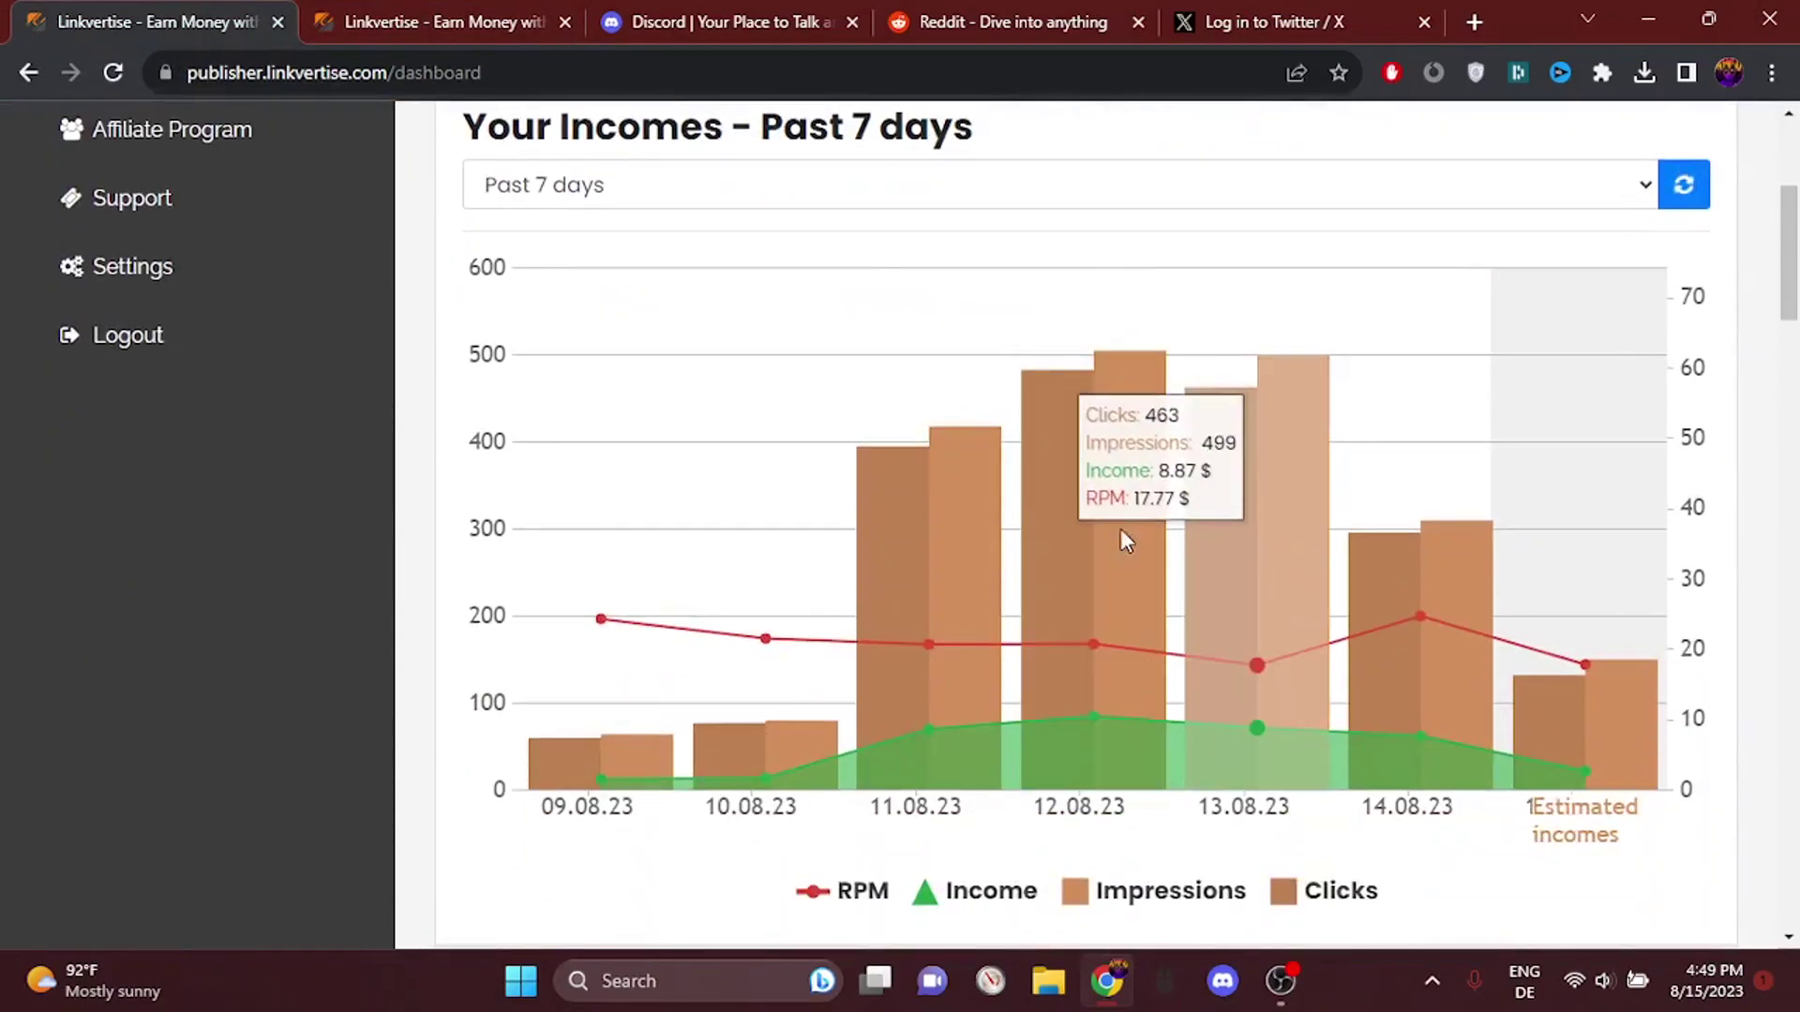
{"action": "scroll", "coordinate": [1421, 571], "scroll_direction": "up", "scroll_amount": 3}
{"action": "scroll", "coordinate": [1416, 576], "scroll_direction": "up", "scroll_amount": 1}
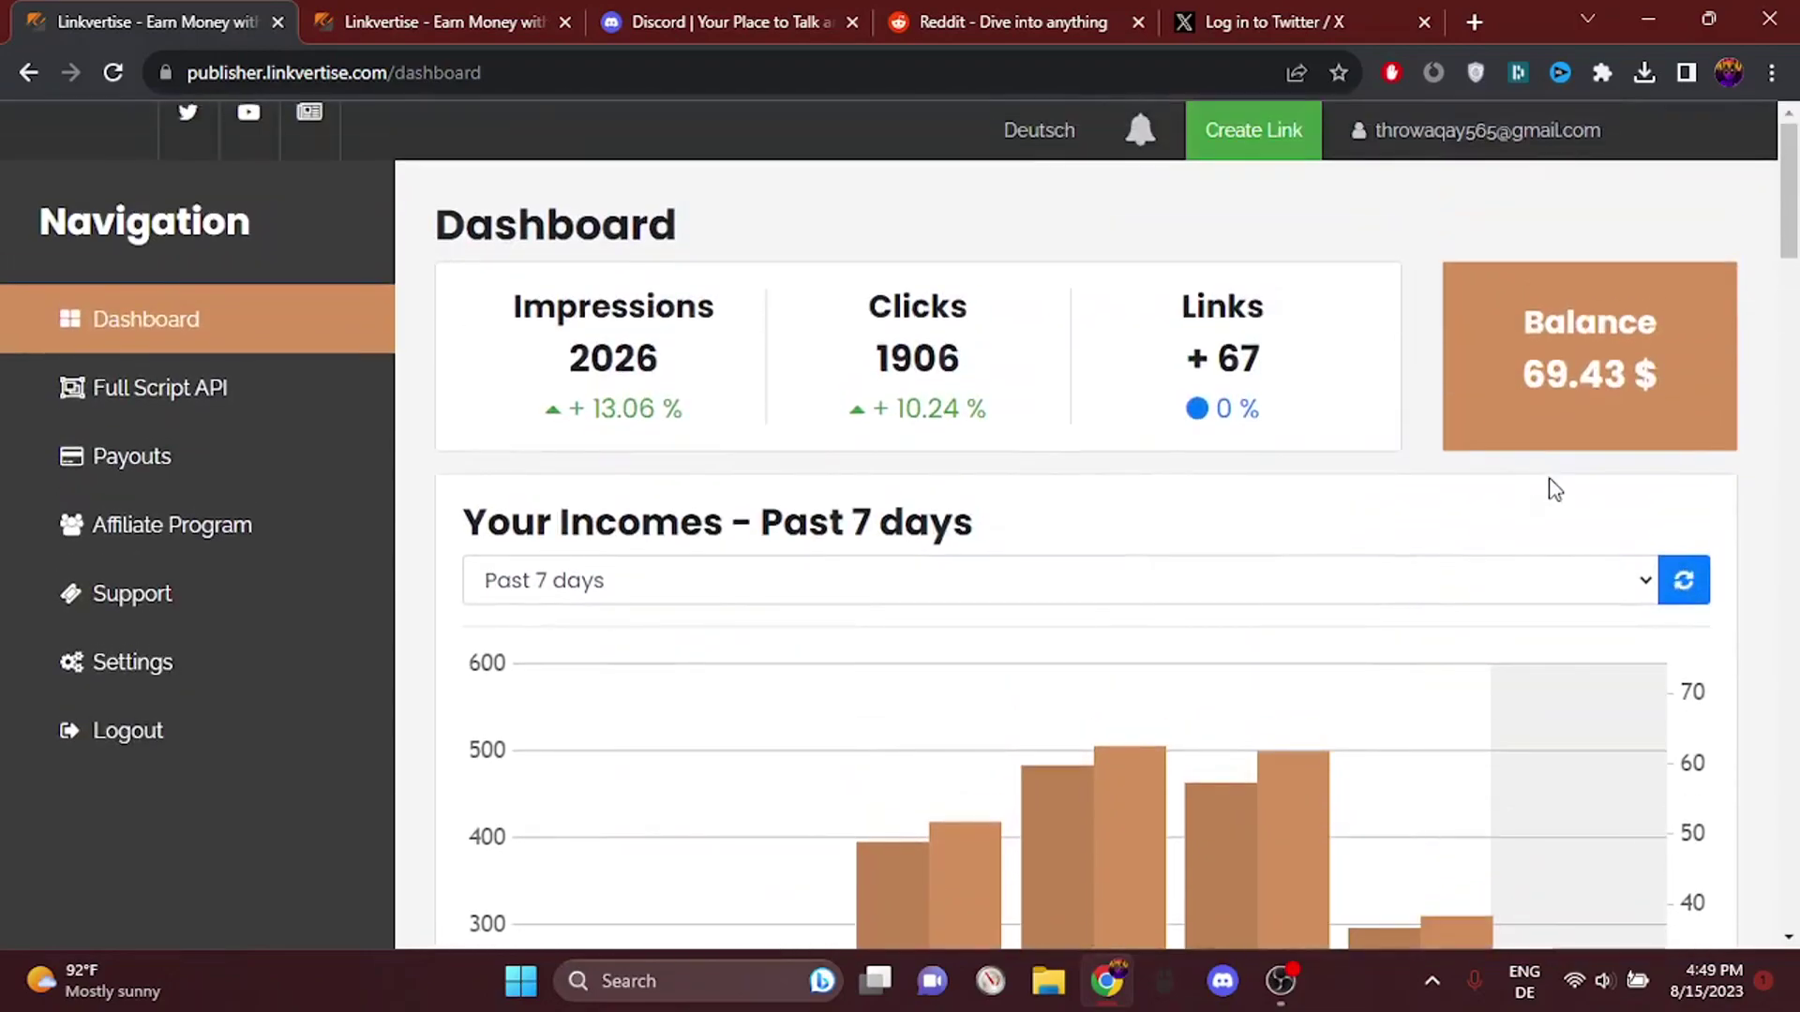
{"action": "left_click", "coordinate": [145, 484]}
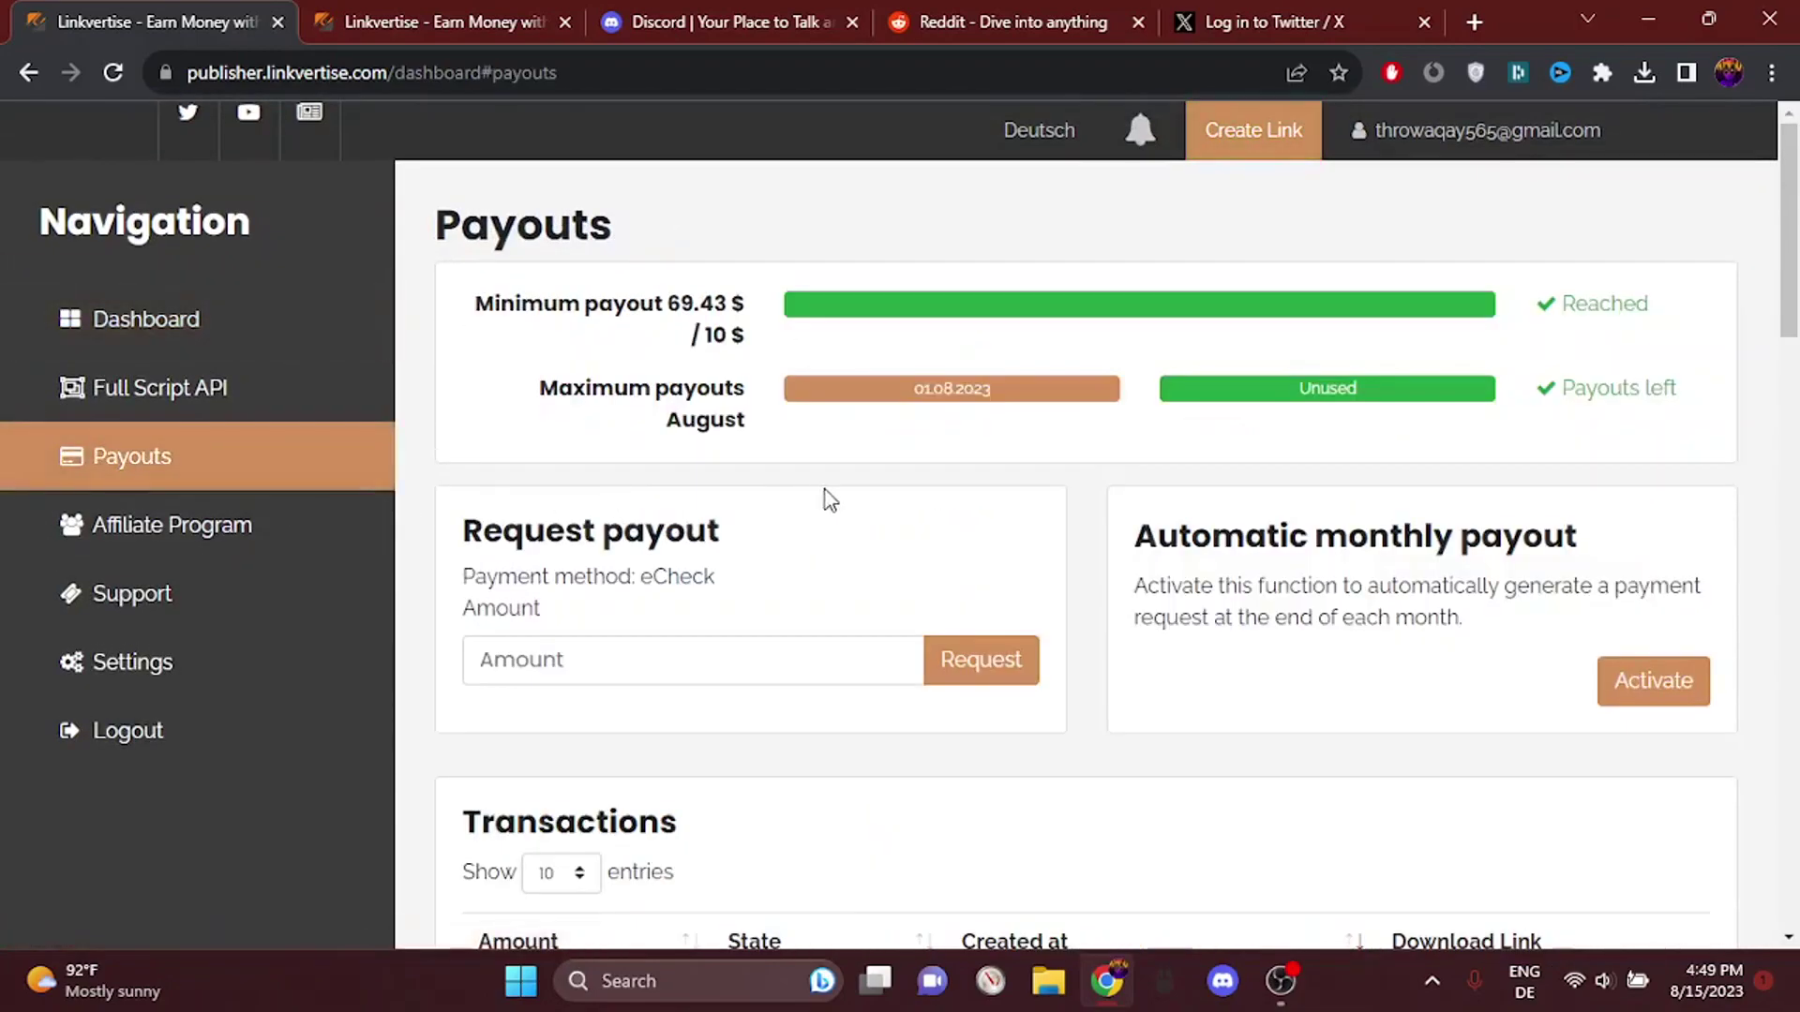
{"action": "left_click_drag", "start_coordinate": [1036, 391], "coordinate": [914, 390]}
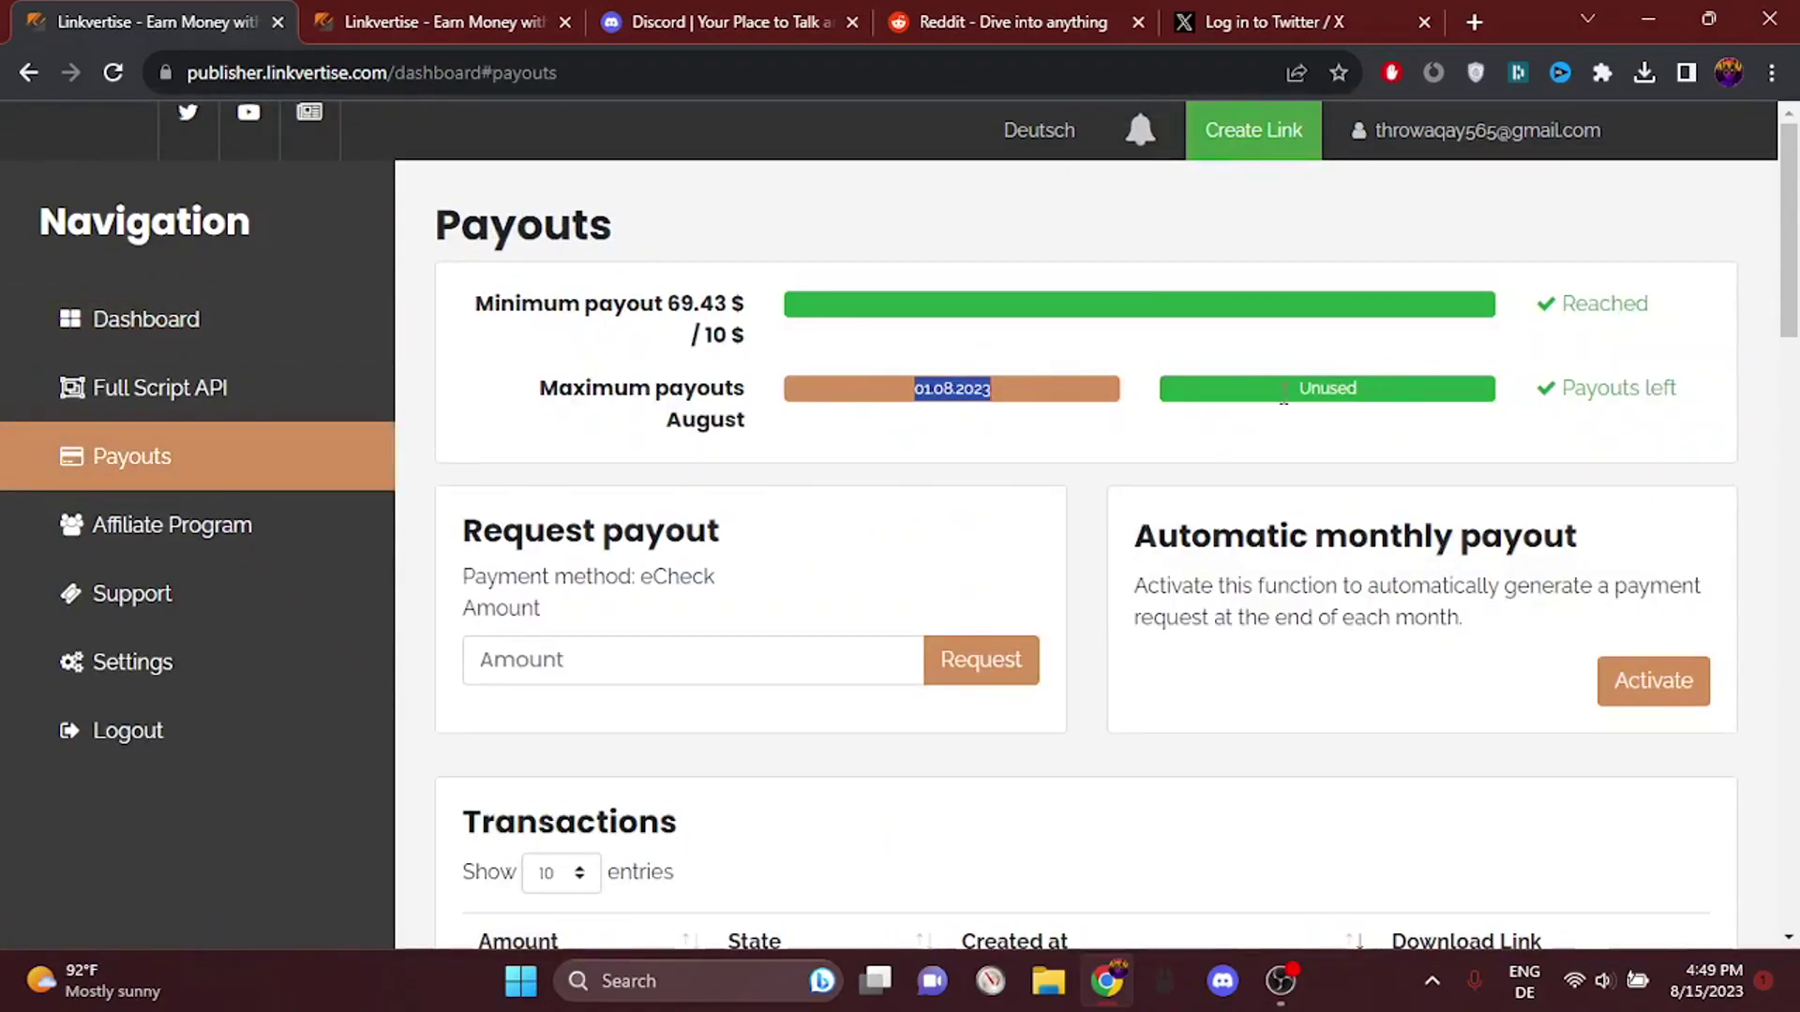
{"action": "left_click_drag", "start_coordinate": [1322, 388], "coordinate": [1187, 387]}
{"action": "scroll", "coordinate": [1284, 480], "scroll_direction": "down", "scroll_amount": 2}
{"action": "scroll", "coordinate": [1257, 498], "scroll_direction": "down", "scroll_amount": 5}
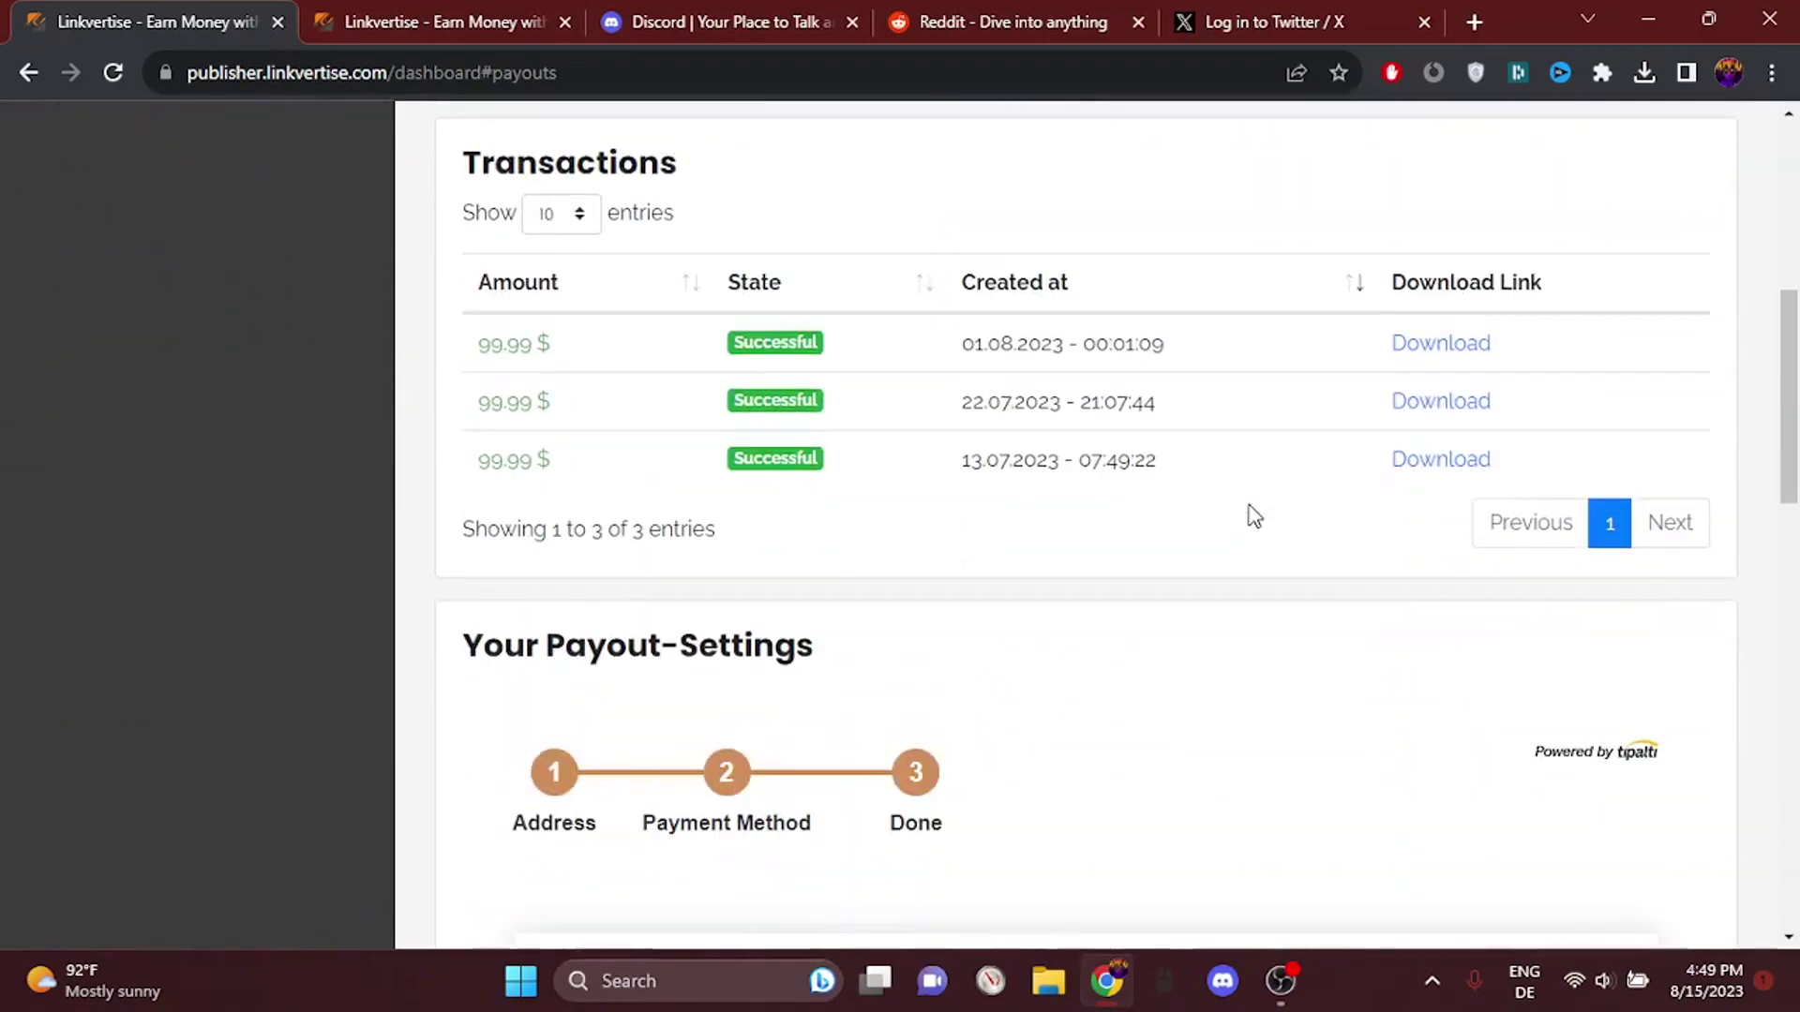
{"action": "scroll", "coordinate": [1249, 515], "scroll_direction": "down", "scroll_amount": 2}
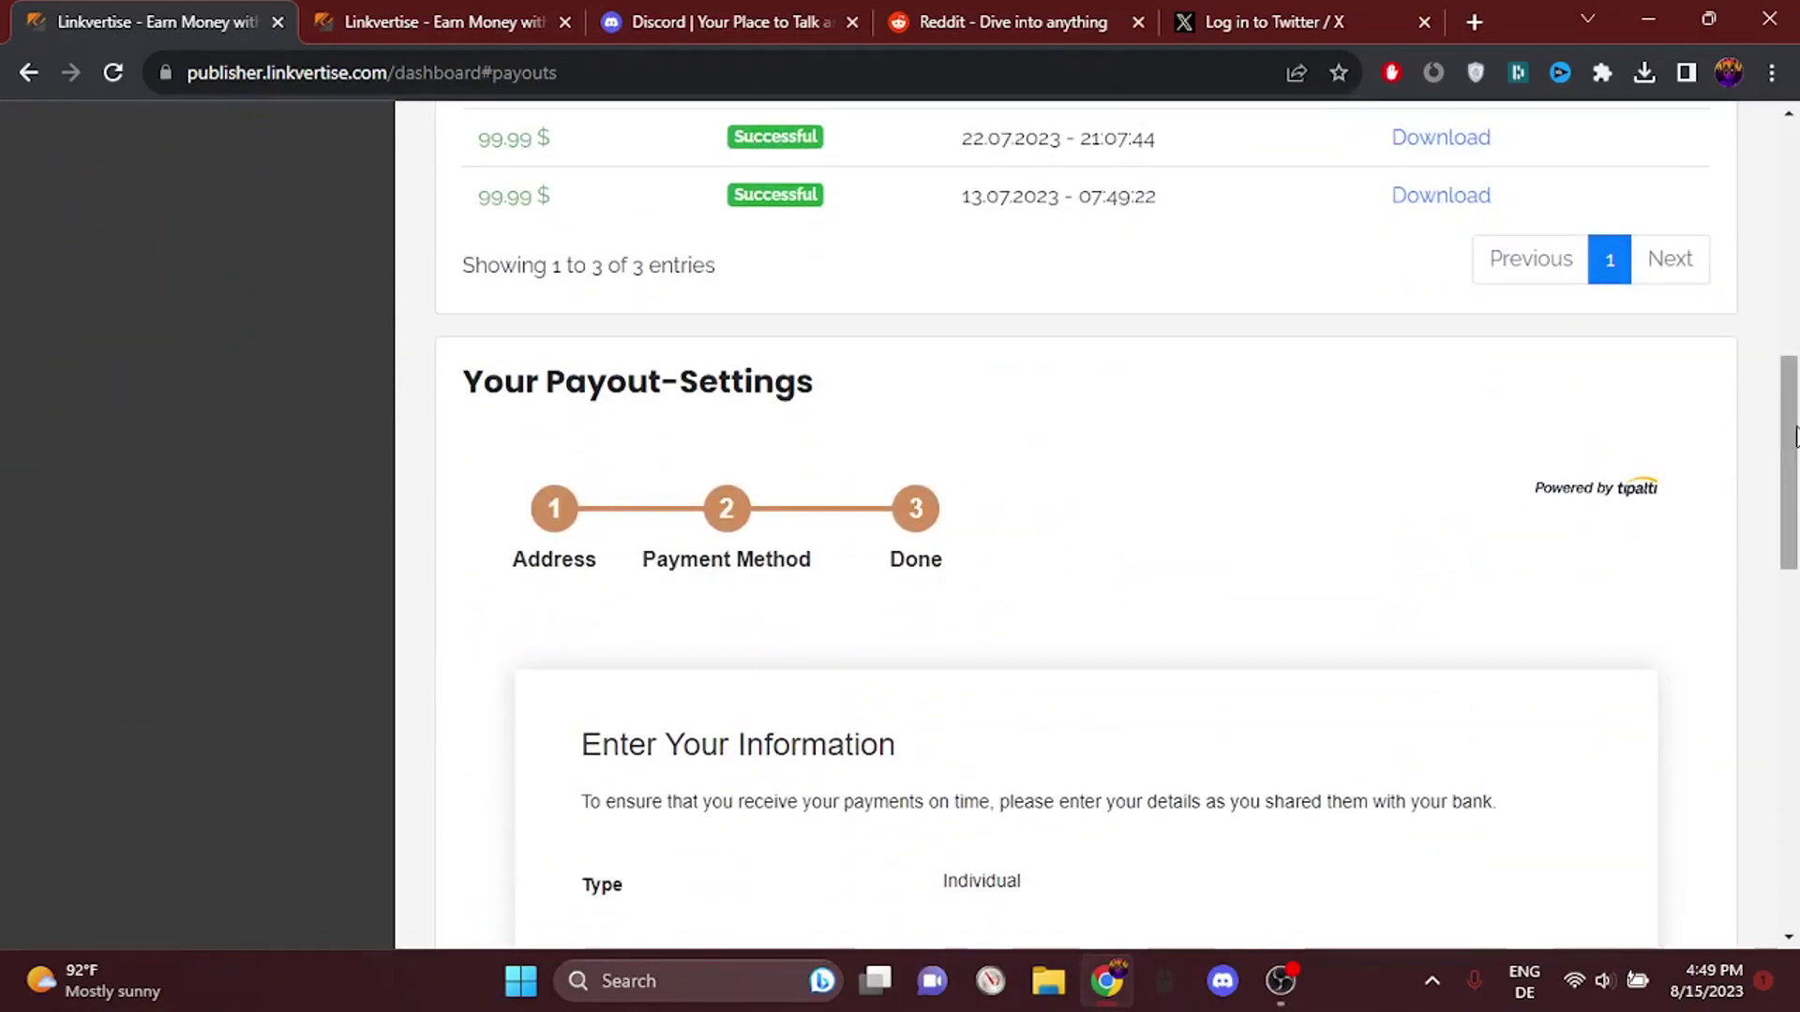
{"action": "left_click_drag", "start_coordinate": [1788, 459], "coordinate": [1788, 816]}
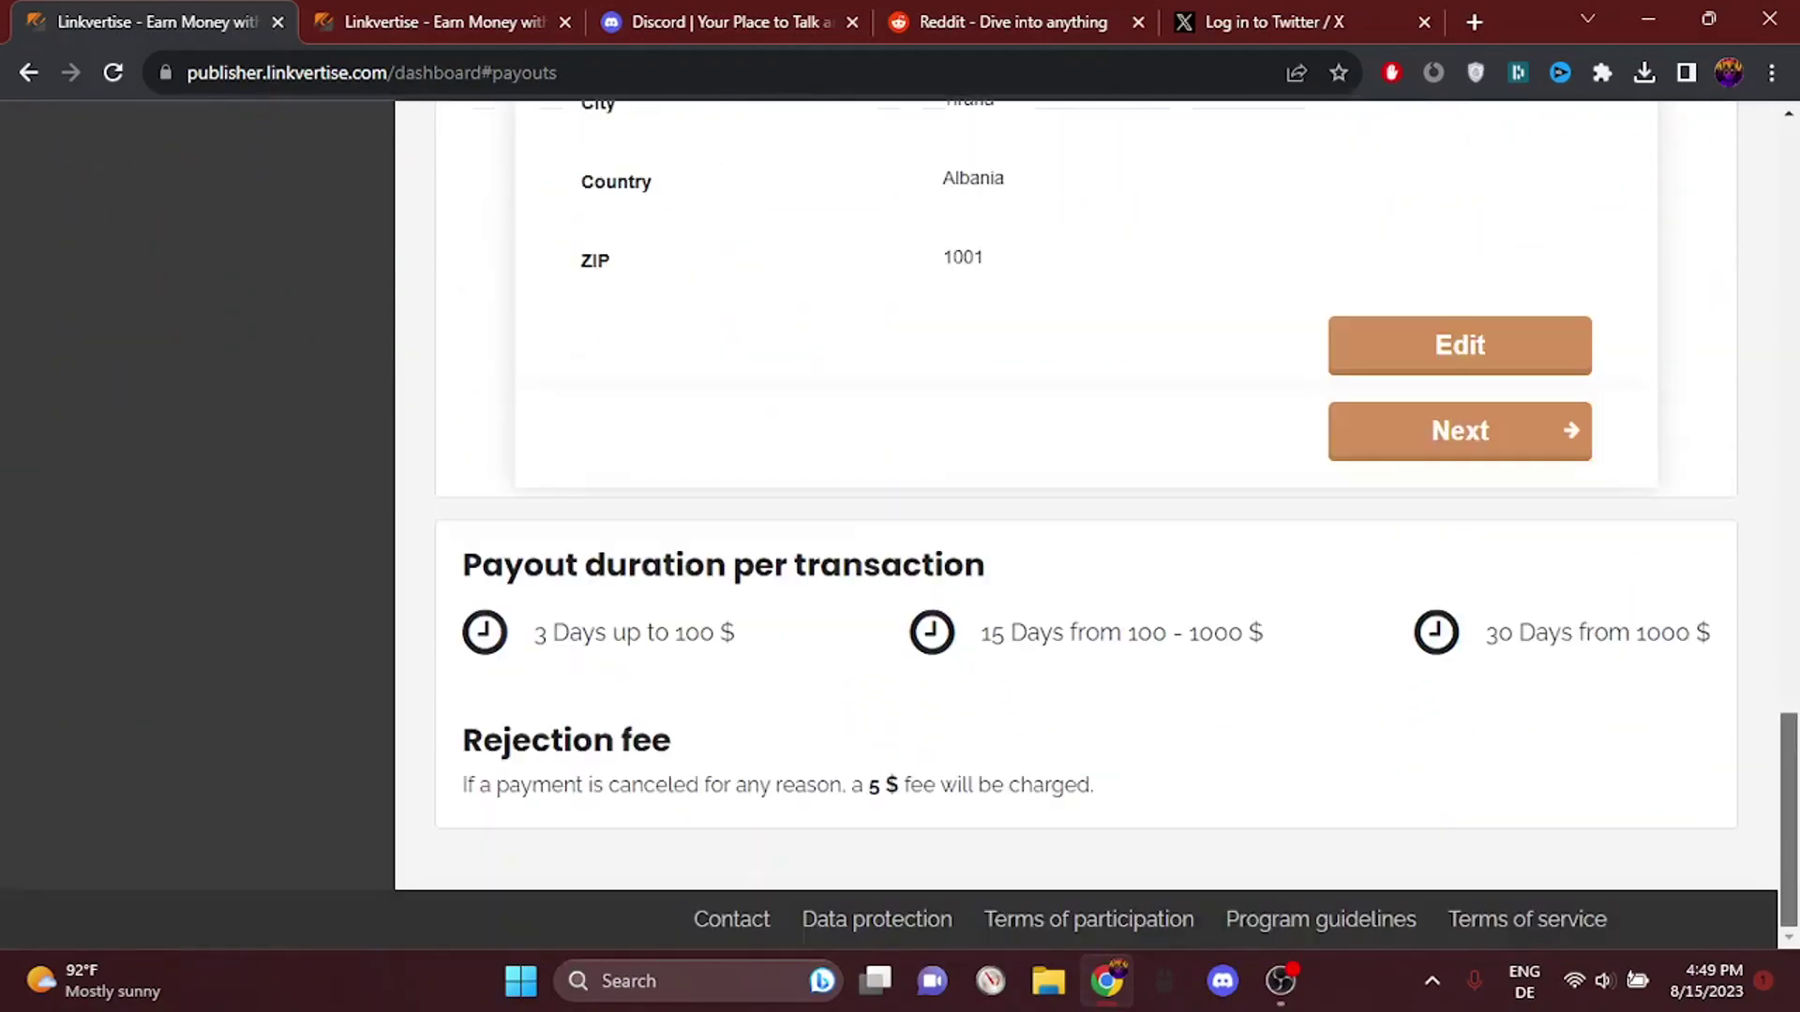
{"action": "left_click_drag", "start_coordinate": [581, 643], "coordinate": [700, 630]}
{"action": "left_click", "coordinate": [727, 620]}
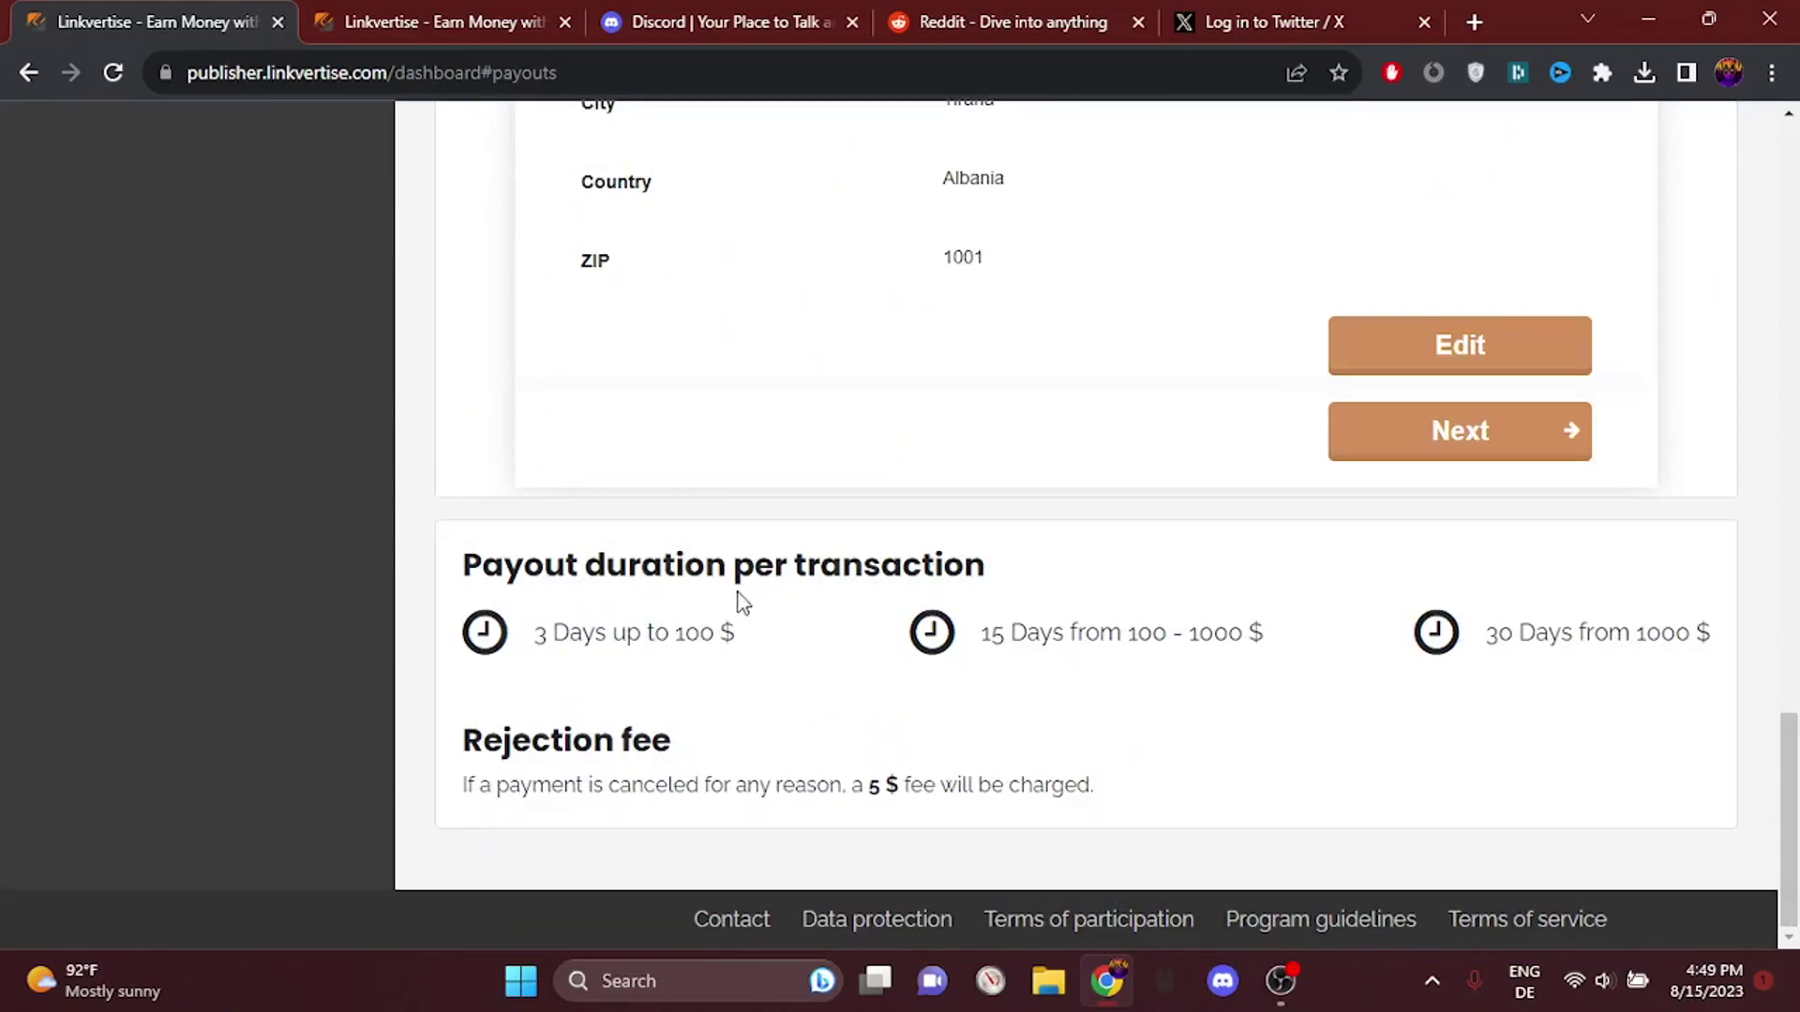
{"action": "left_click_drag", "start_coordinate": [755, 566], "coordinate": [929, 566]}
{"action": "left_click_drag", "start_coordinate": [992, 635], "coordinate": [1098, 638]}
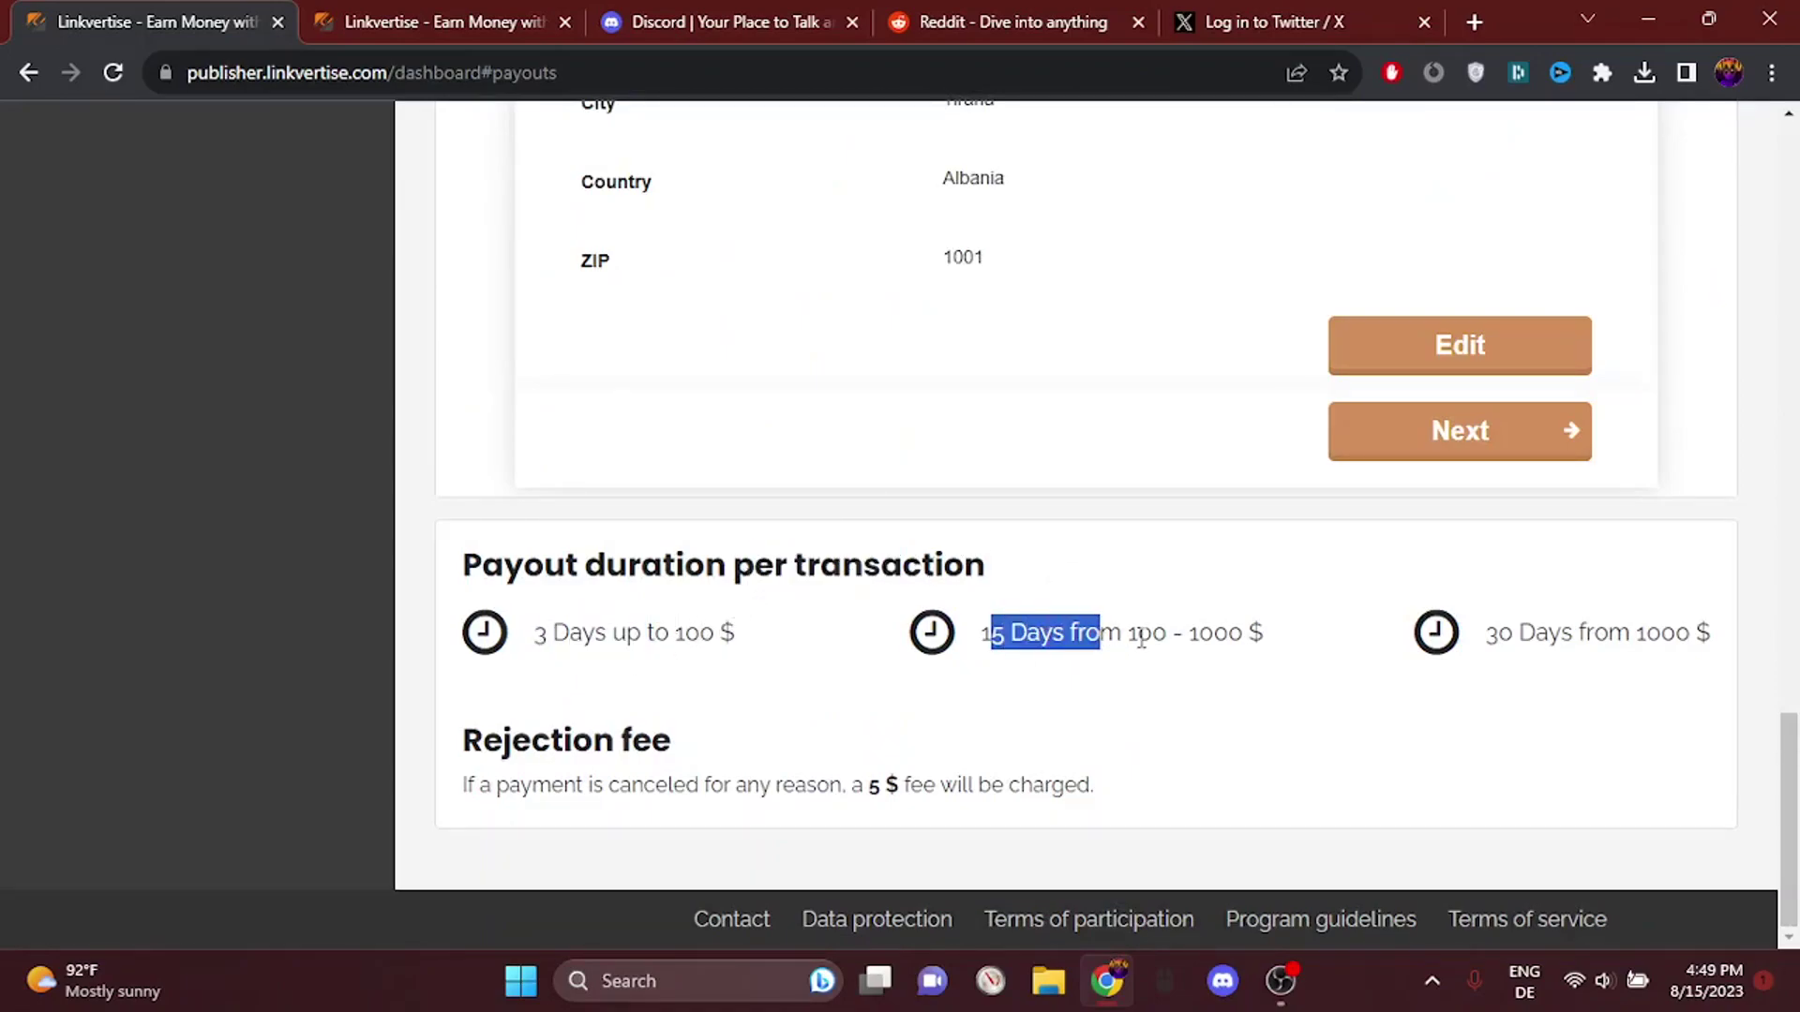
{"action": "left_click", "coordinate": [551, 634]}
{"action": "left_click_drag", "start_coordinate": [525, 645], "coordinate": [720, 645]}
{"action": "mouse_move", "coordinate": [977, 639]}
{"action": "left_mouse_down"}
{"action": "mouse_move", "coordinate": [1257, 655]}
{"action": "mouse_move", "coordinate": [1236, 656]}
{"action": "left_mouse_up"}
{"action": "left_click", "coordinate": [1144, 635]}
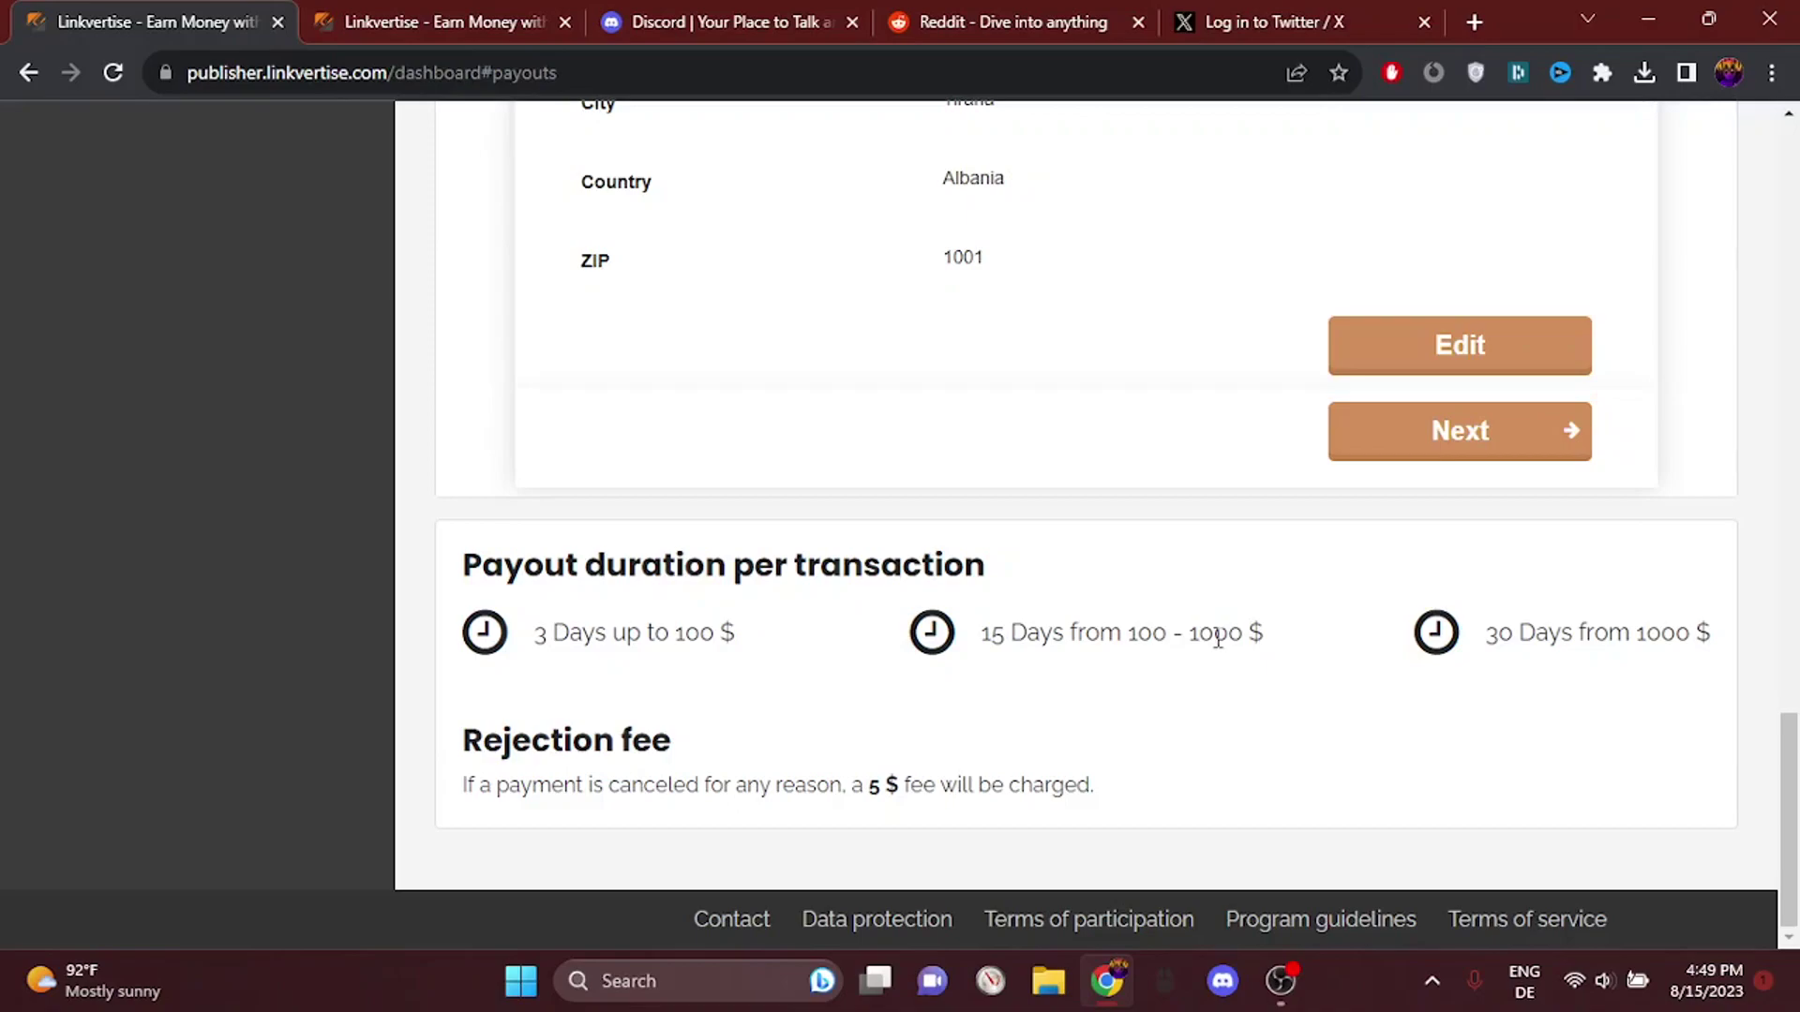
{"action": "left_click_drag", "start_coordinate": [1162, 634], "coordinate": [963, 621]}
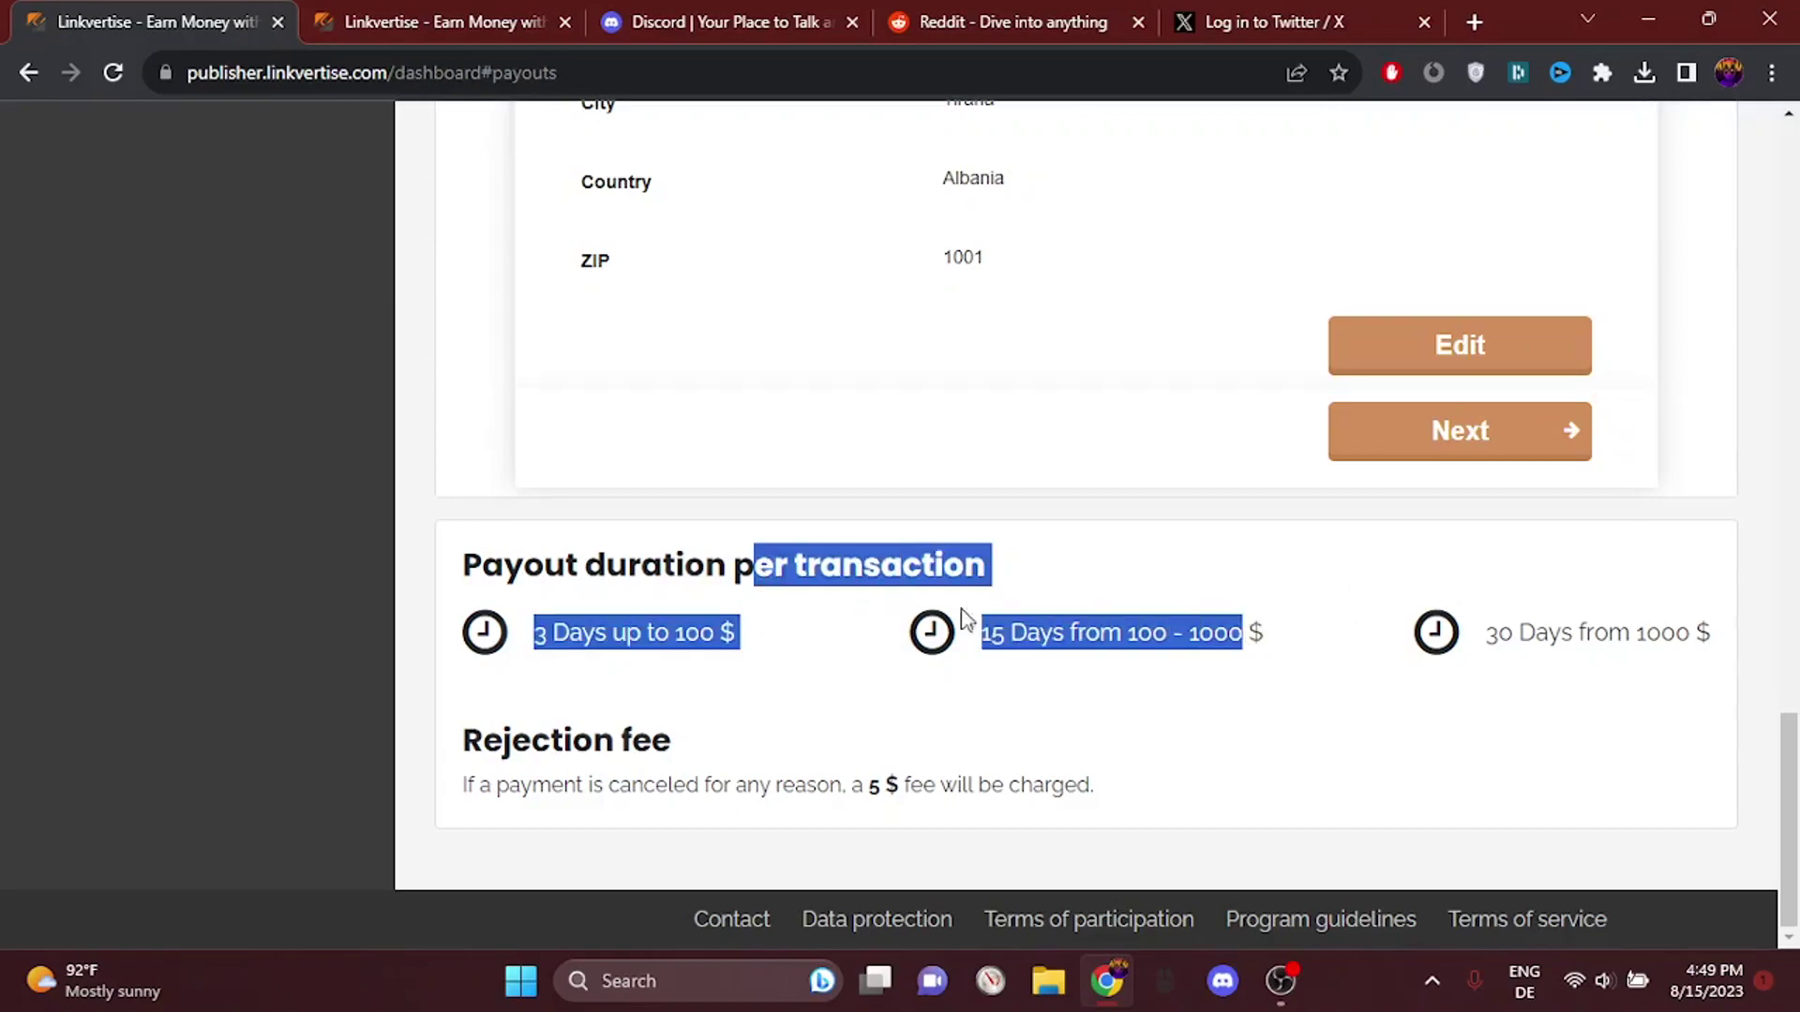
{"action": "left_click", "coordinate": [1231, 630]}
{"action": "left_click_drag", "start_coordinate": [1248, 633], "coordinate": [1043, 624]}
{"action": "left_click", "coordinate": [1175, 626]}
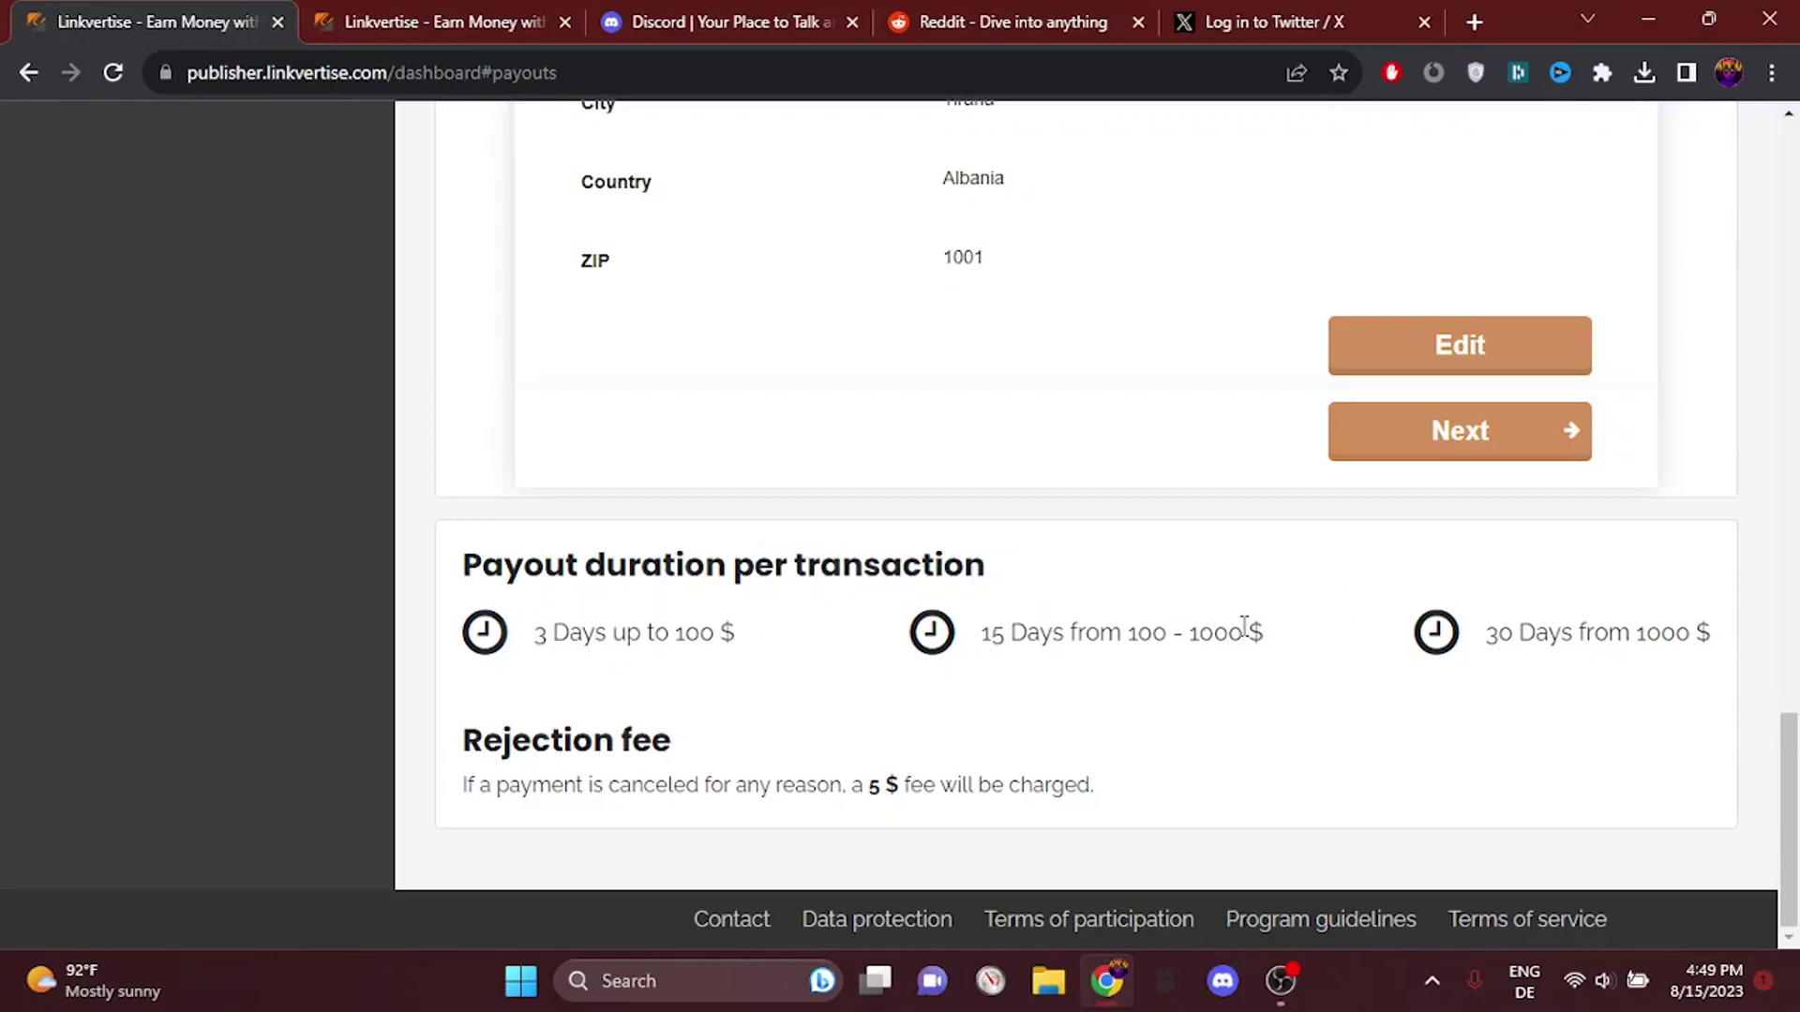
{"action": "left_click_drag", "start_coordinate": [1247, 632], "coordinate": [768, 643]}
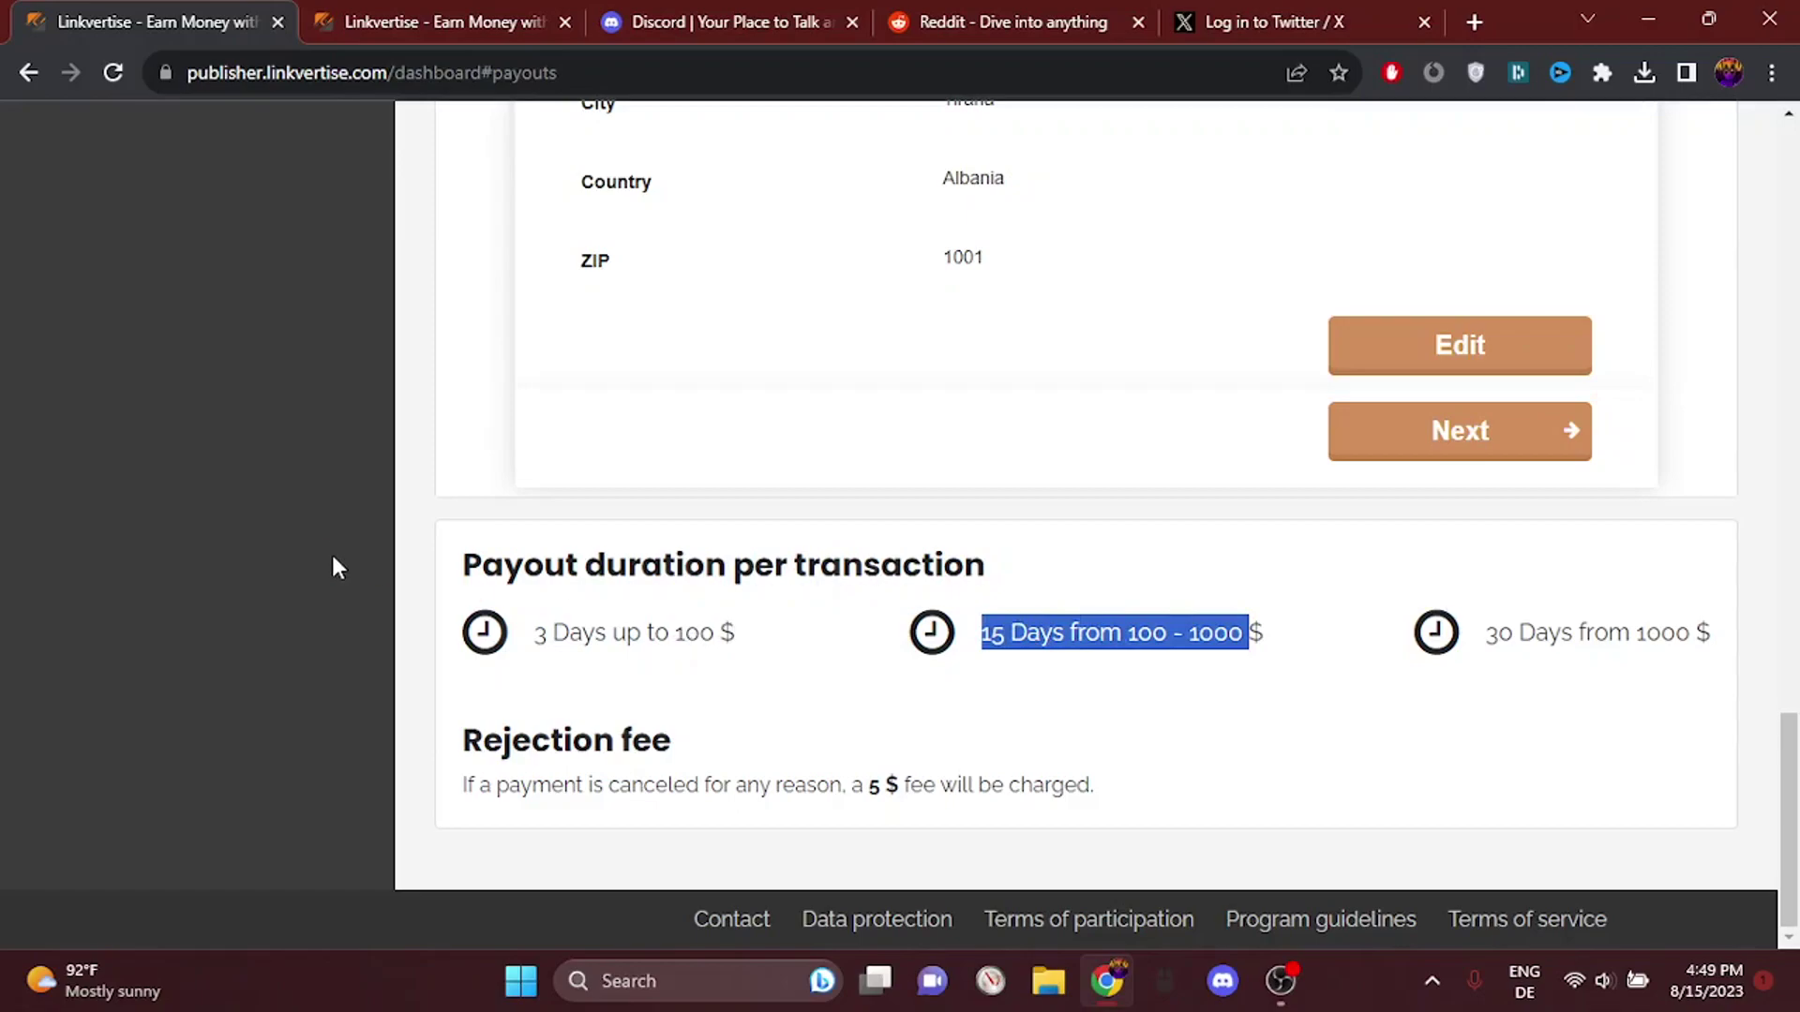
{"action": "left_click", "coordinate": [609, 632]}
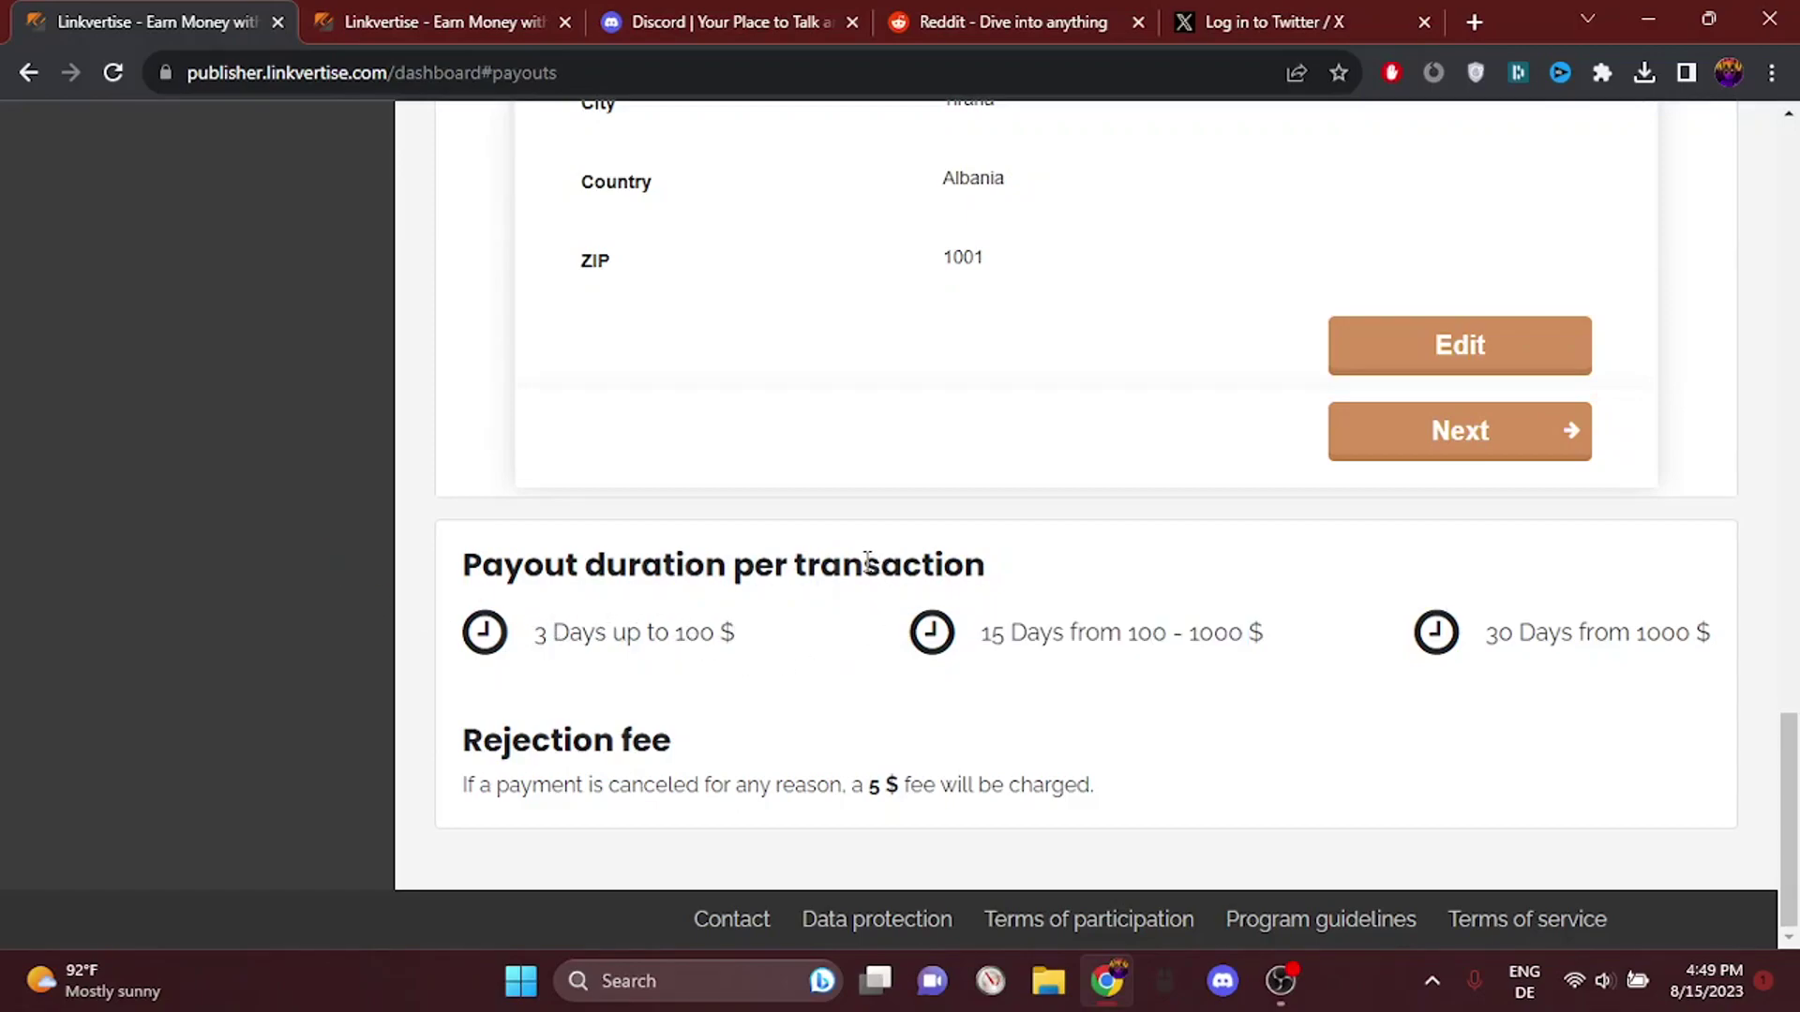
{"action": "double_click", "coordinate": [683, 640]}
{"action": "left_click_drag", "start_coordinate": [1789, 821], "coordinate": [1789, 231]}
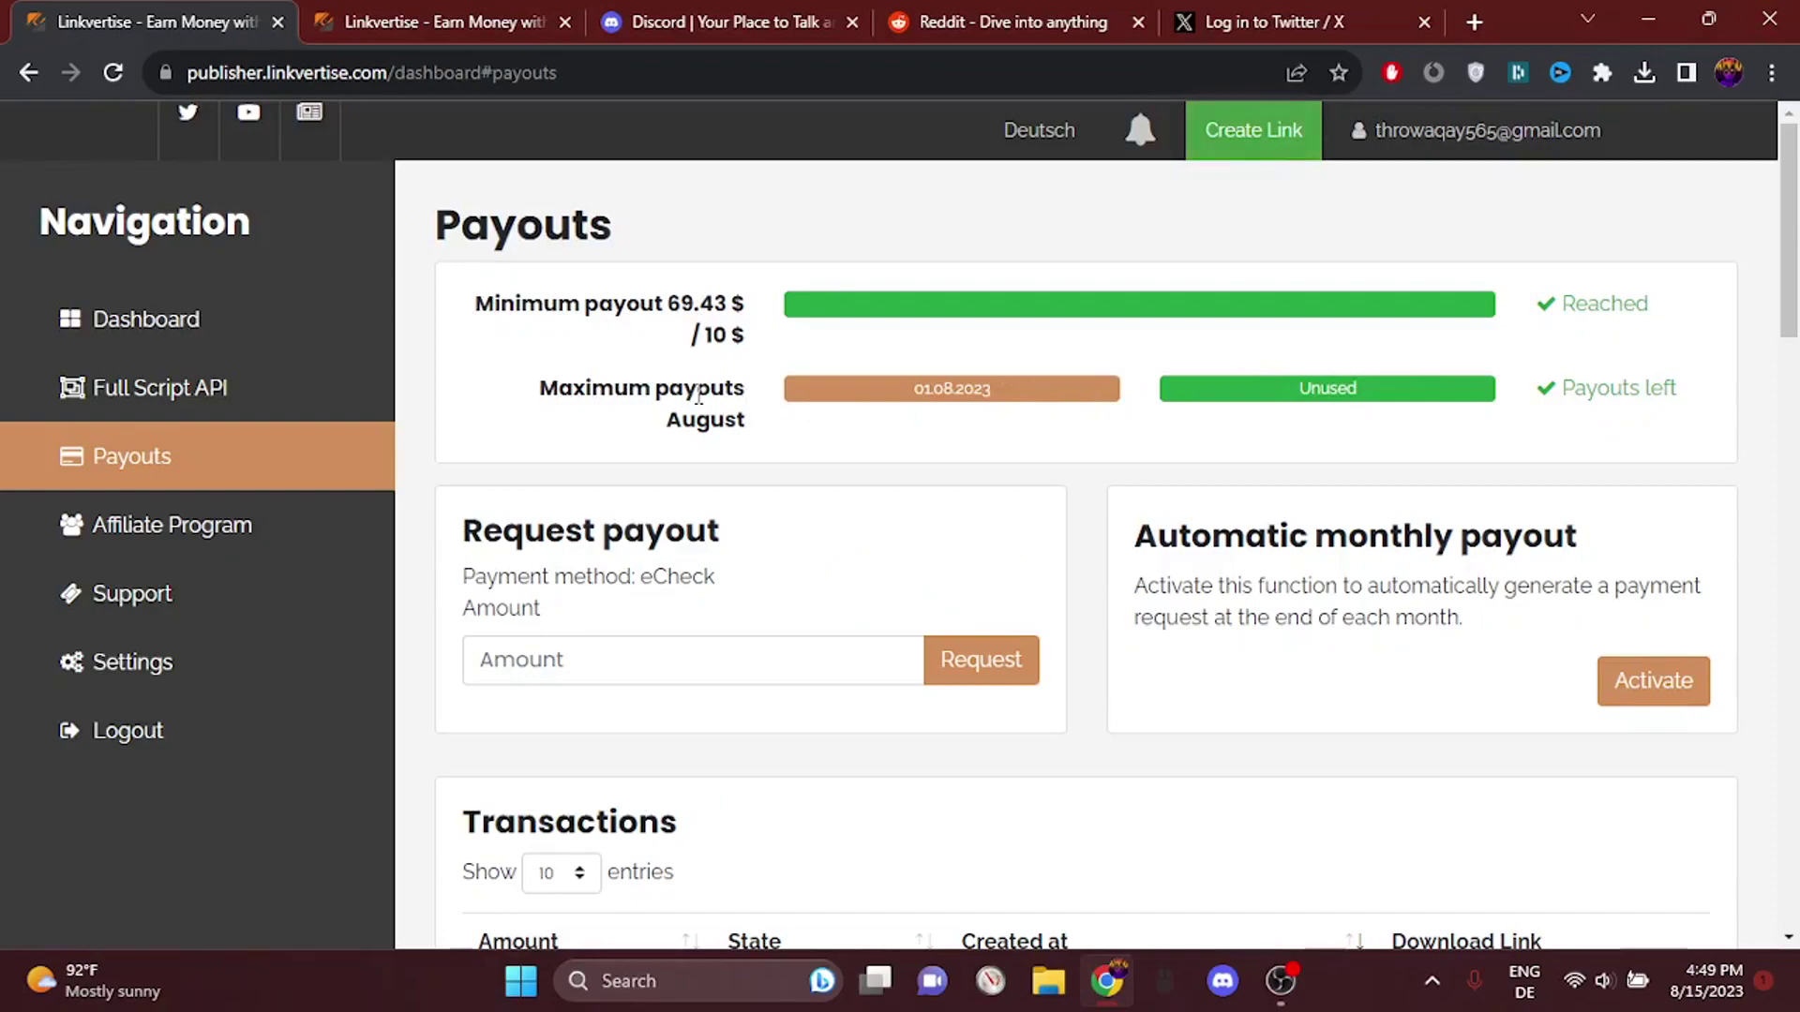
Step: Highlight August's maximum payouts, the 69.43 $ / 10 $ minimum and the 01.08.2023 payout date
{"action": "left_click_drag", "start_coordinate": [698, 393], "coordinate": [938, 399]}
{"action": "left_click", "coordinate": [952, 418]}
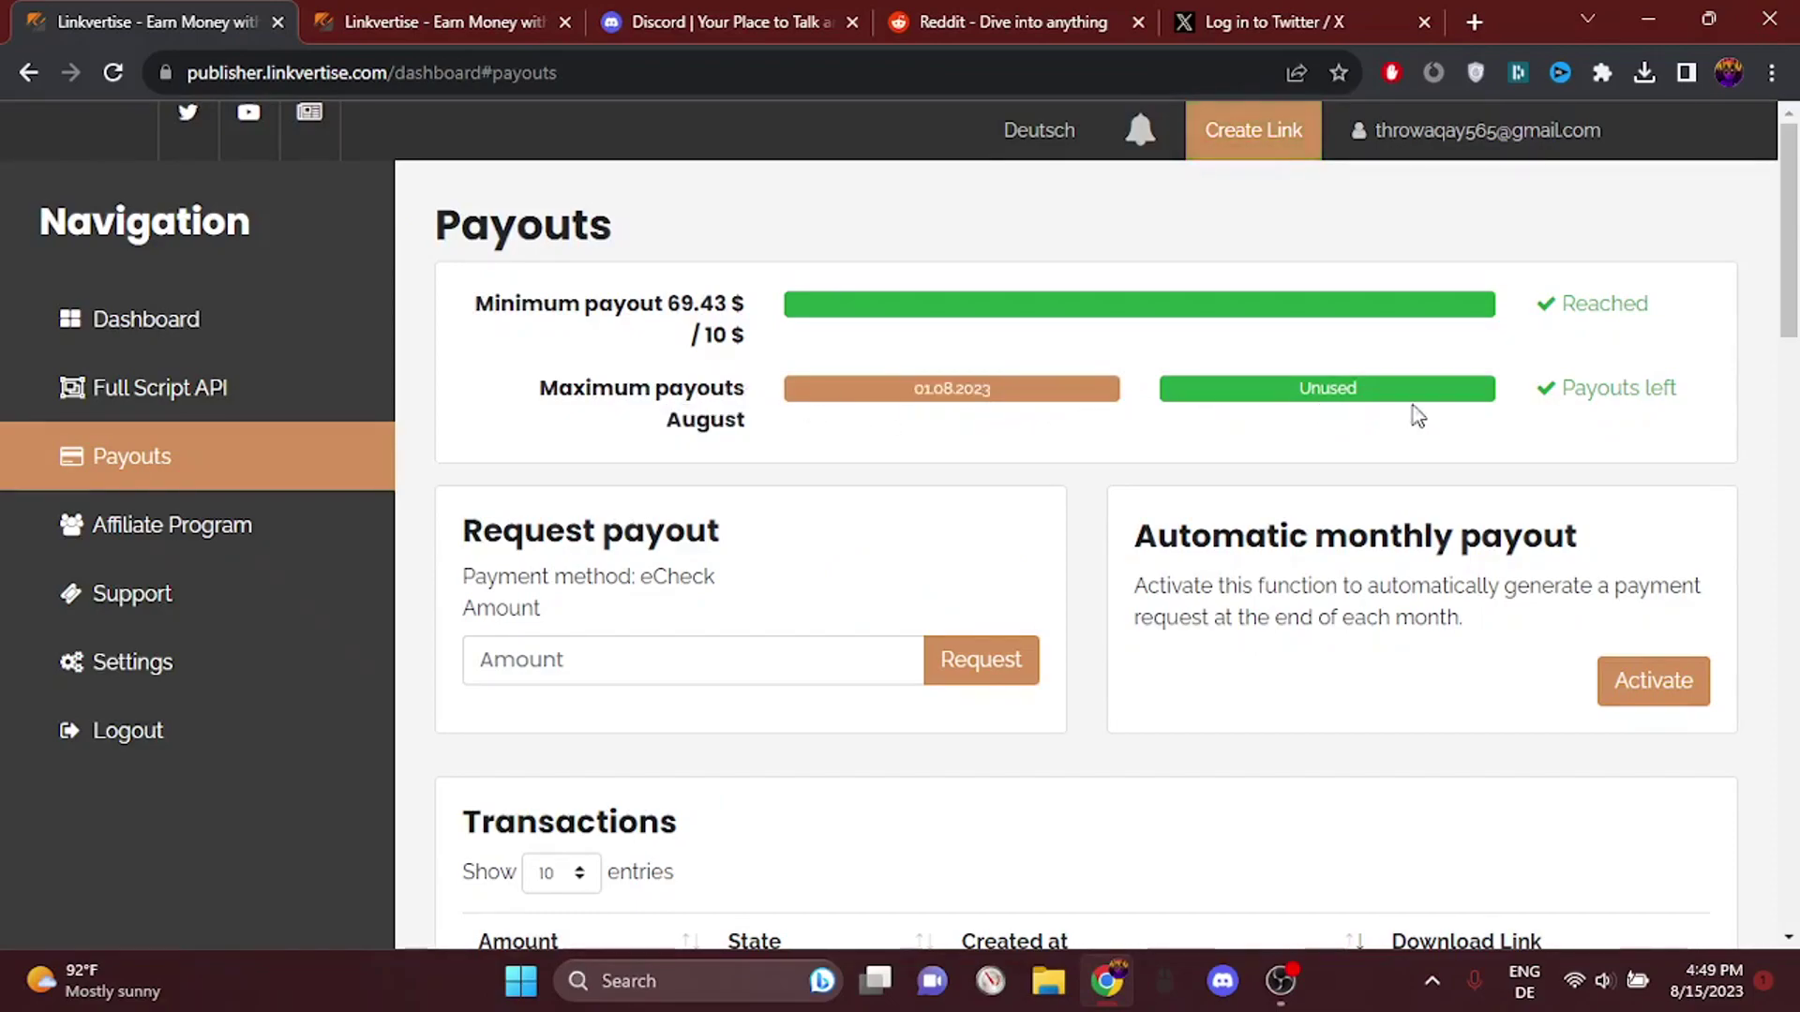
{"action": "left_click_drag", "start_coordinate": [706, 314], "coordinate": [802, 343]}
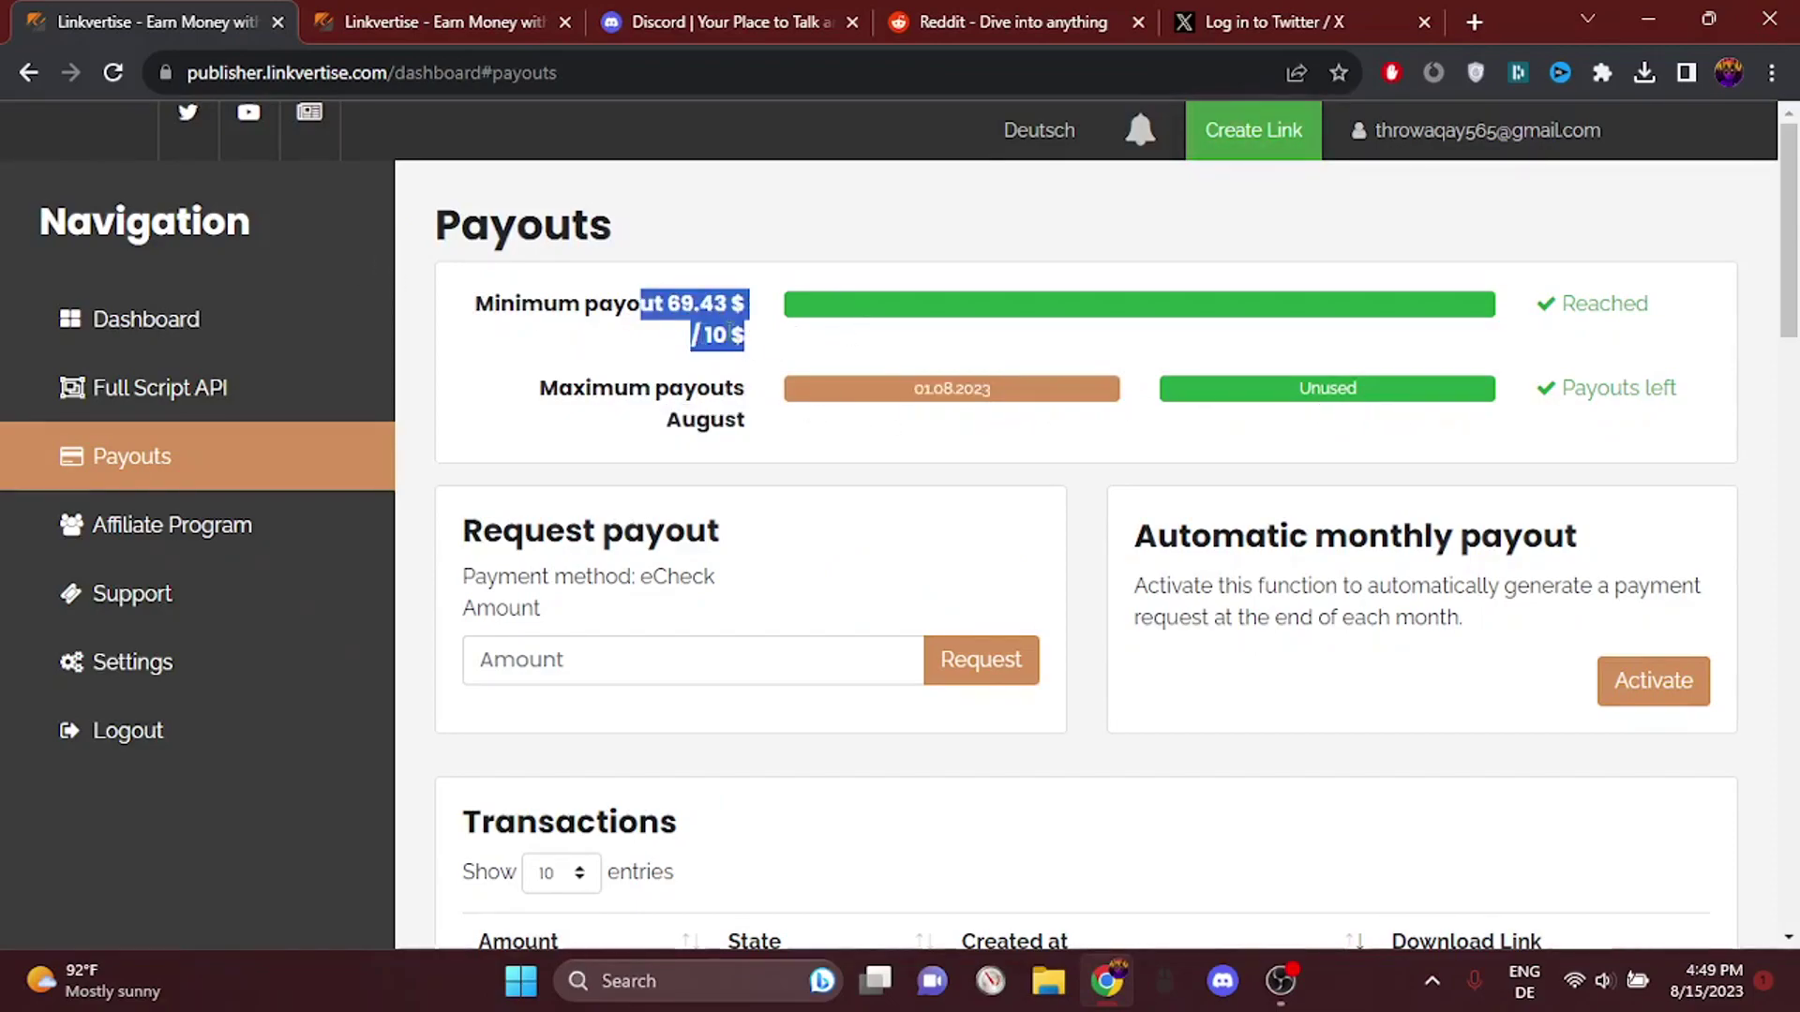
{"action": "left_click", "coordinate": [823, 362]}
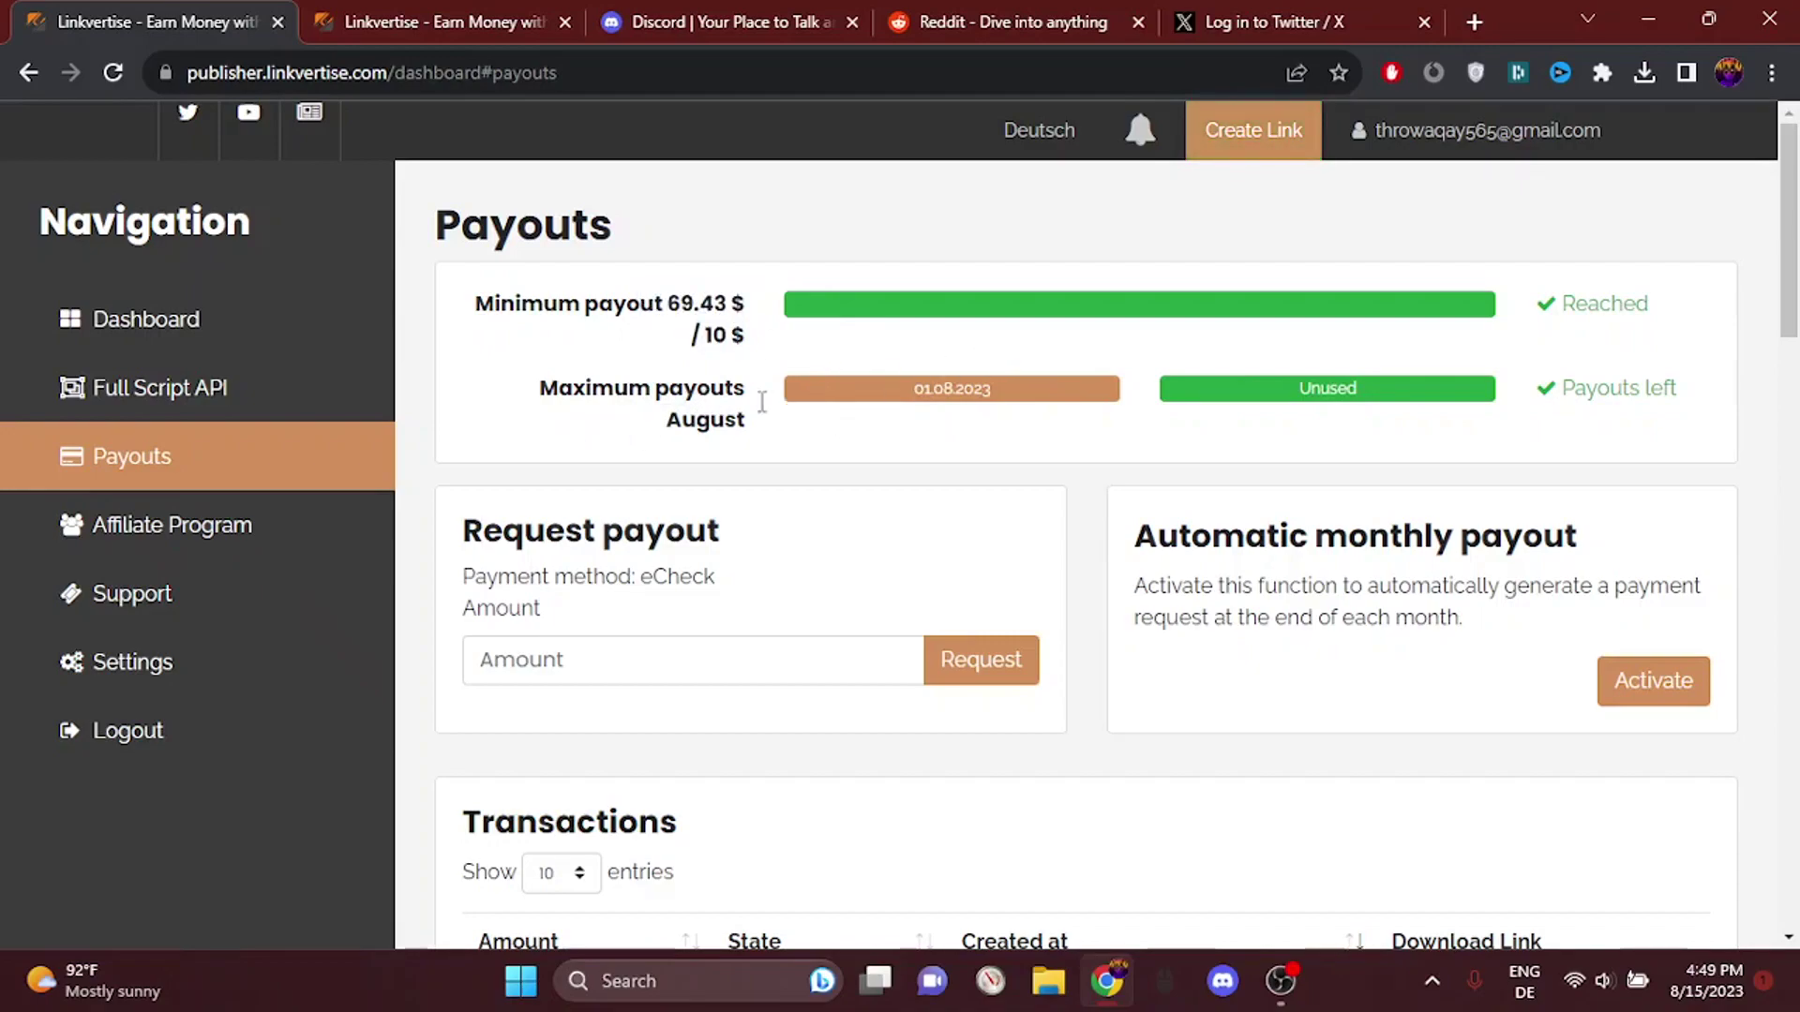
{"action": "left_click_drag", "start_coordinate": [917, 388], "coordinate": [1031, 396]}
{"action": "left_click", "coordinate": [1230, 385]}
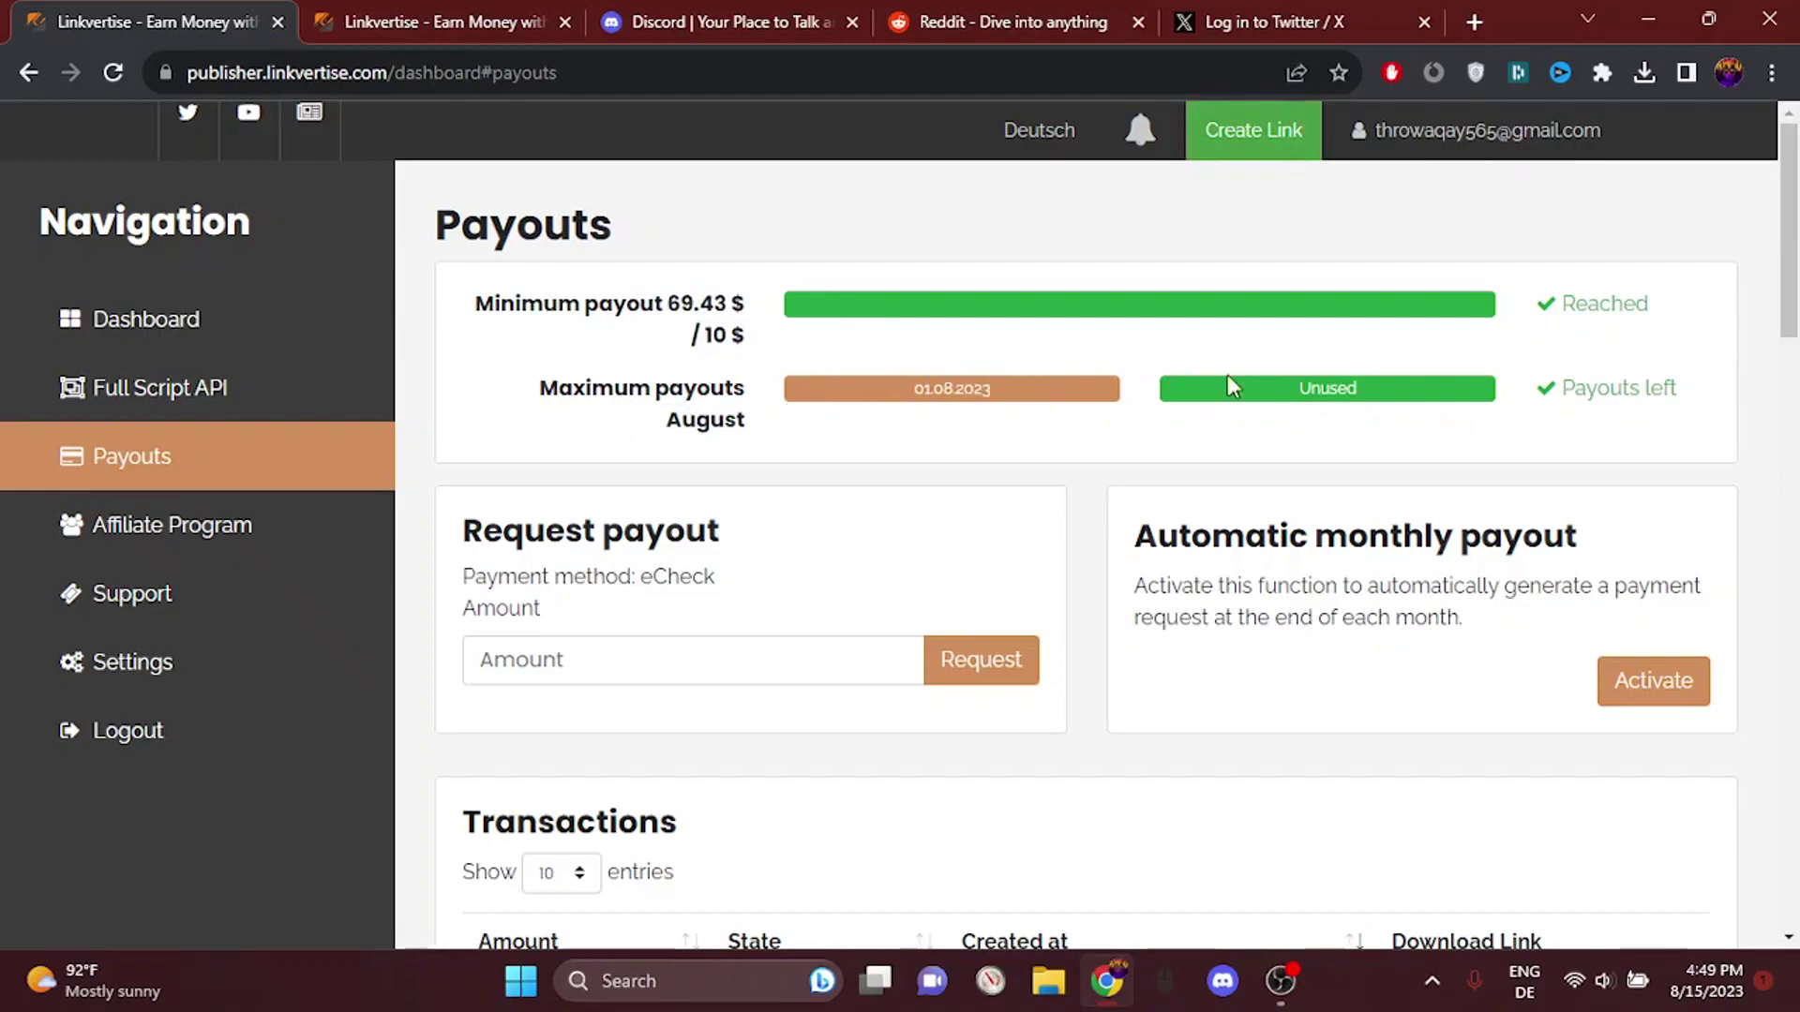
Step: Highlight the unused August payout slot, then open Payouts in the other Linkvertise tab
{"action": "left_click_drag", "start_coordinate": [1381, 399], "coordinate": [1275, 379]}
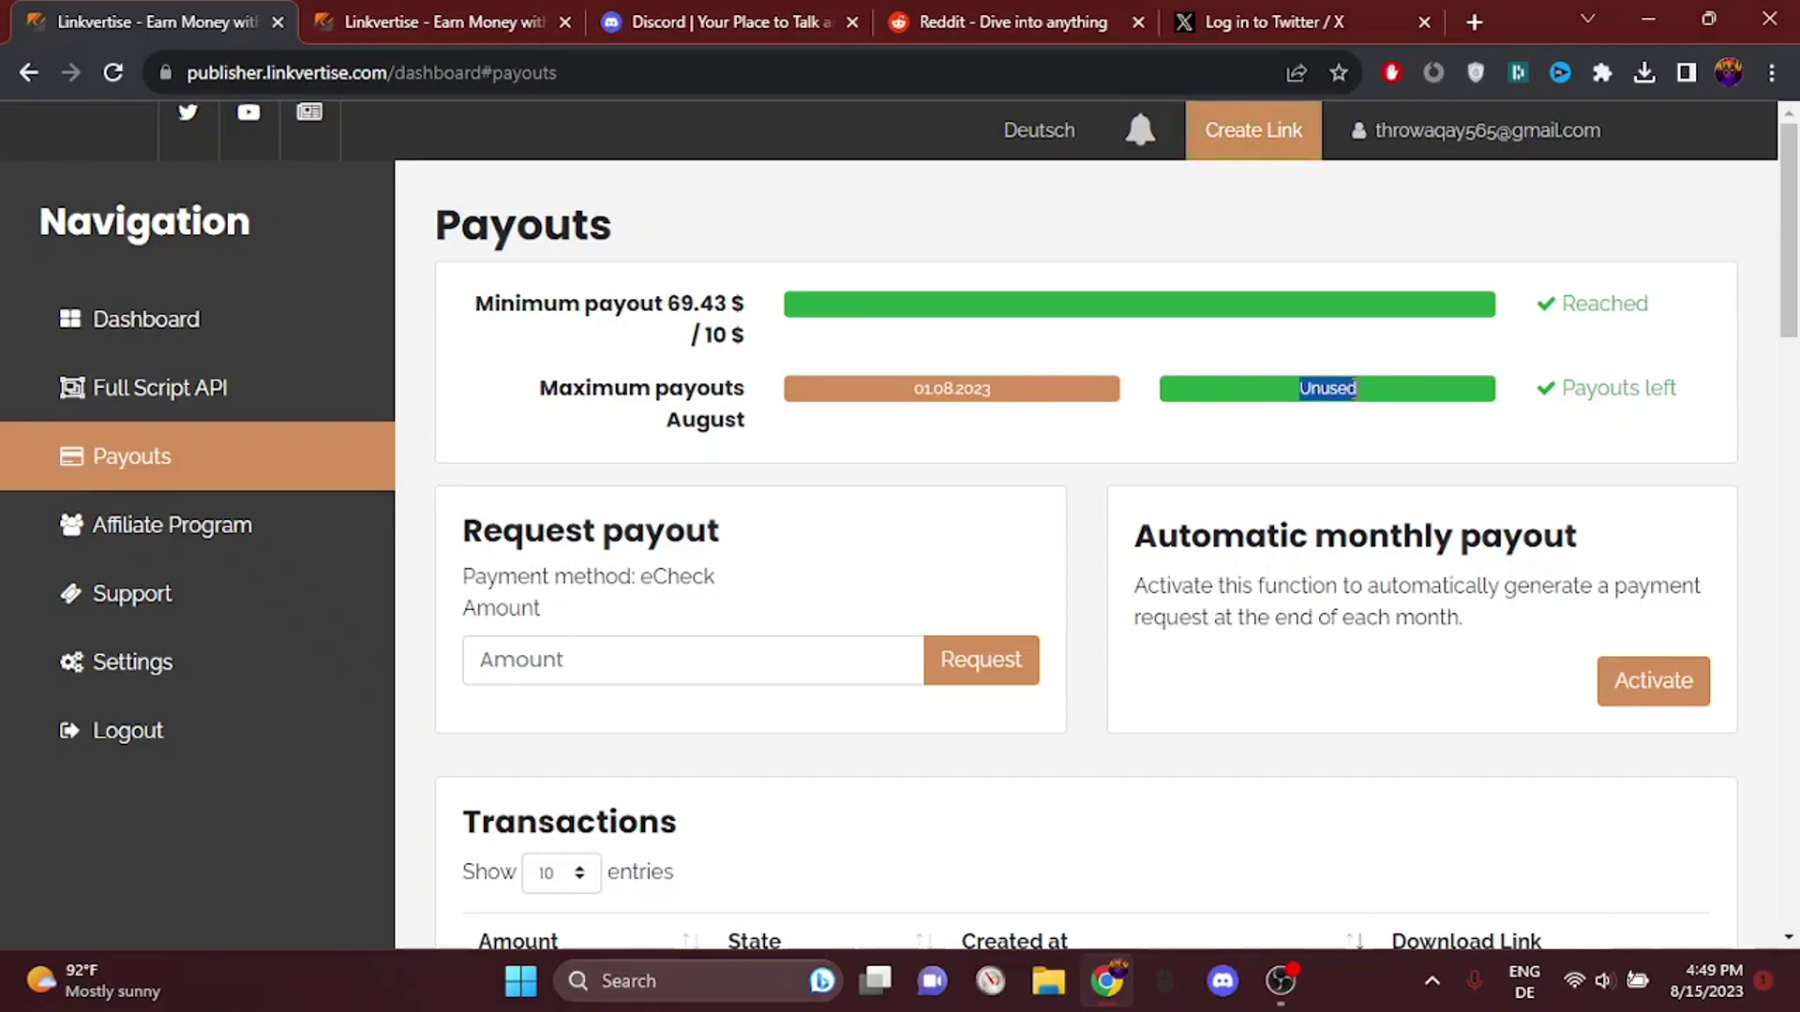
{"action": "left_click", "coordinate": [1324, 397]}
{"action": "left_click", "coordinate": [495, 25]}
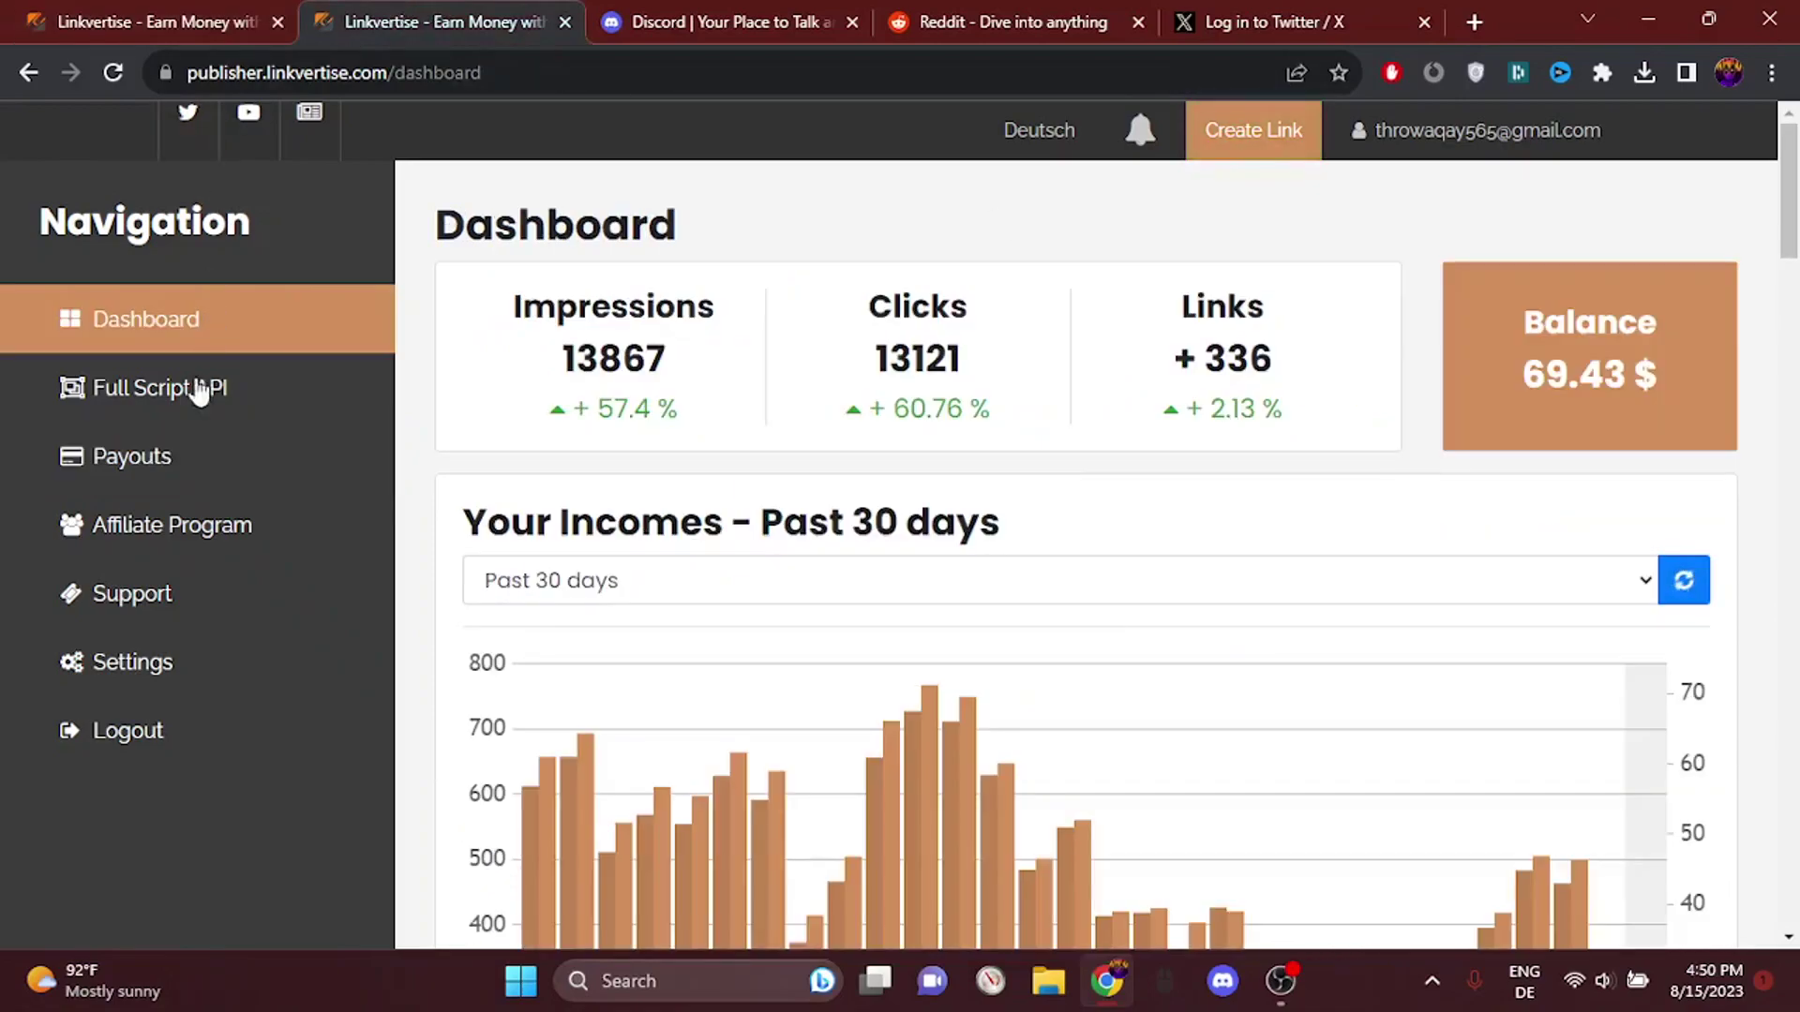
{"action": "left_click", "coordinate": [178, 468]}
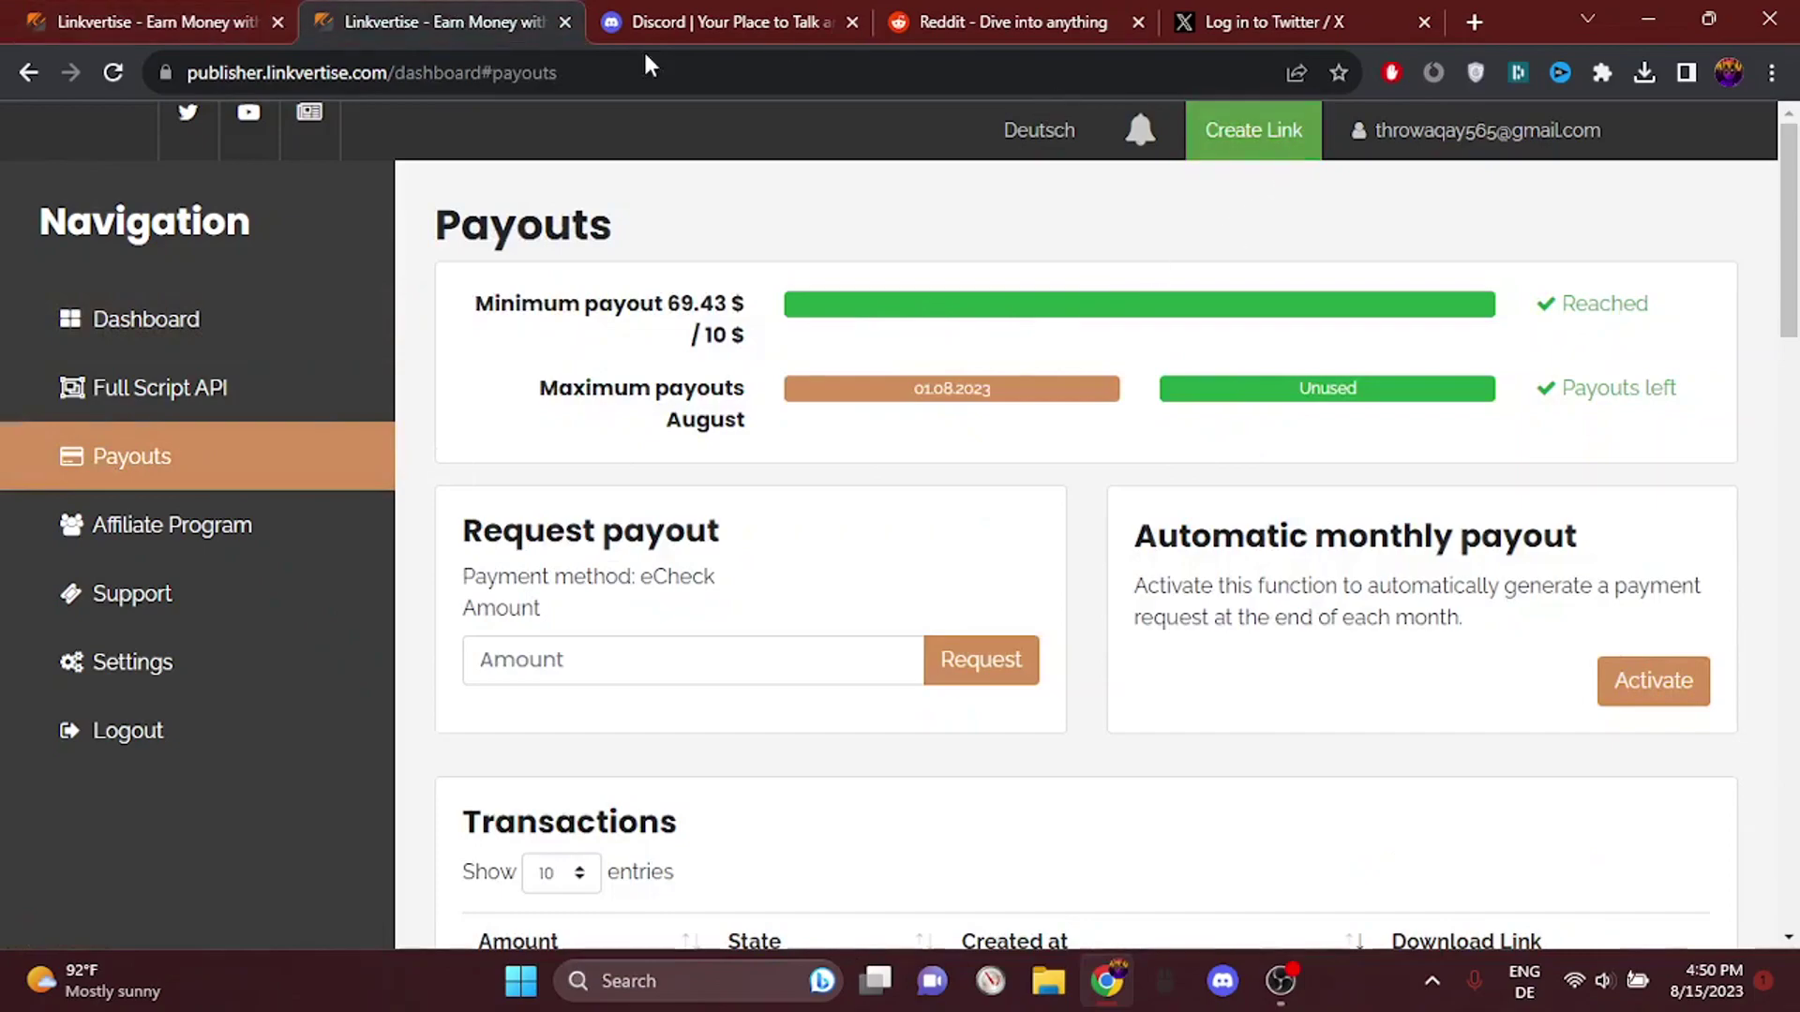
Step: Log out and log back in with the other saved account, passing the reCAPTCHA
{"action": "left_click", "coordinate": [150, 735]}
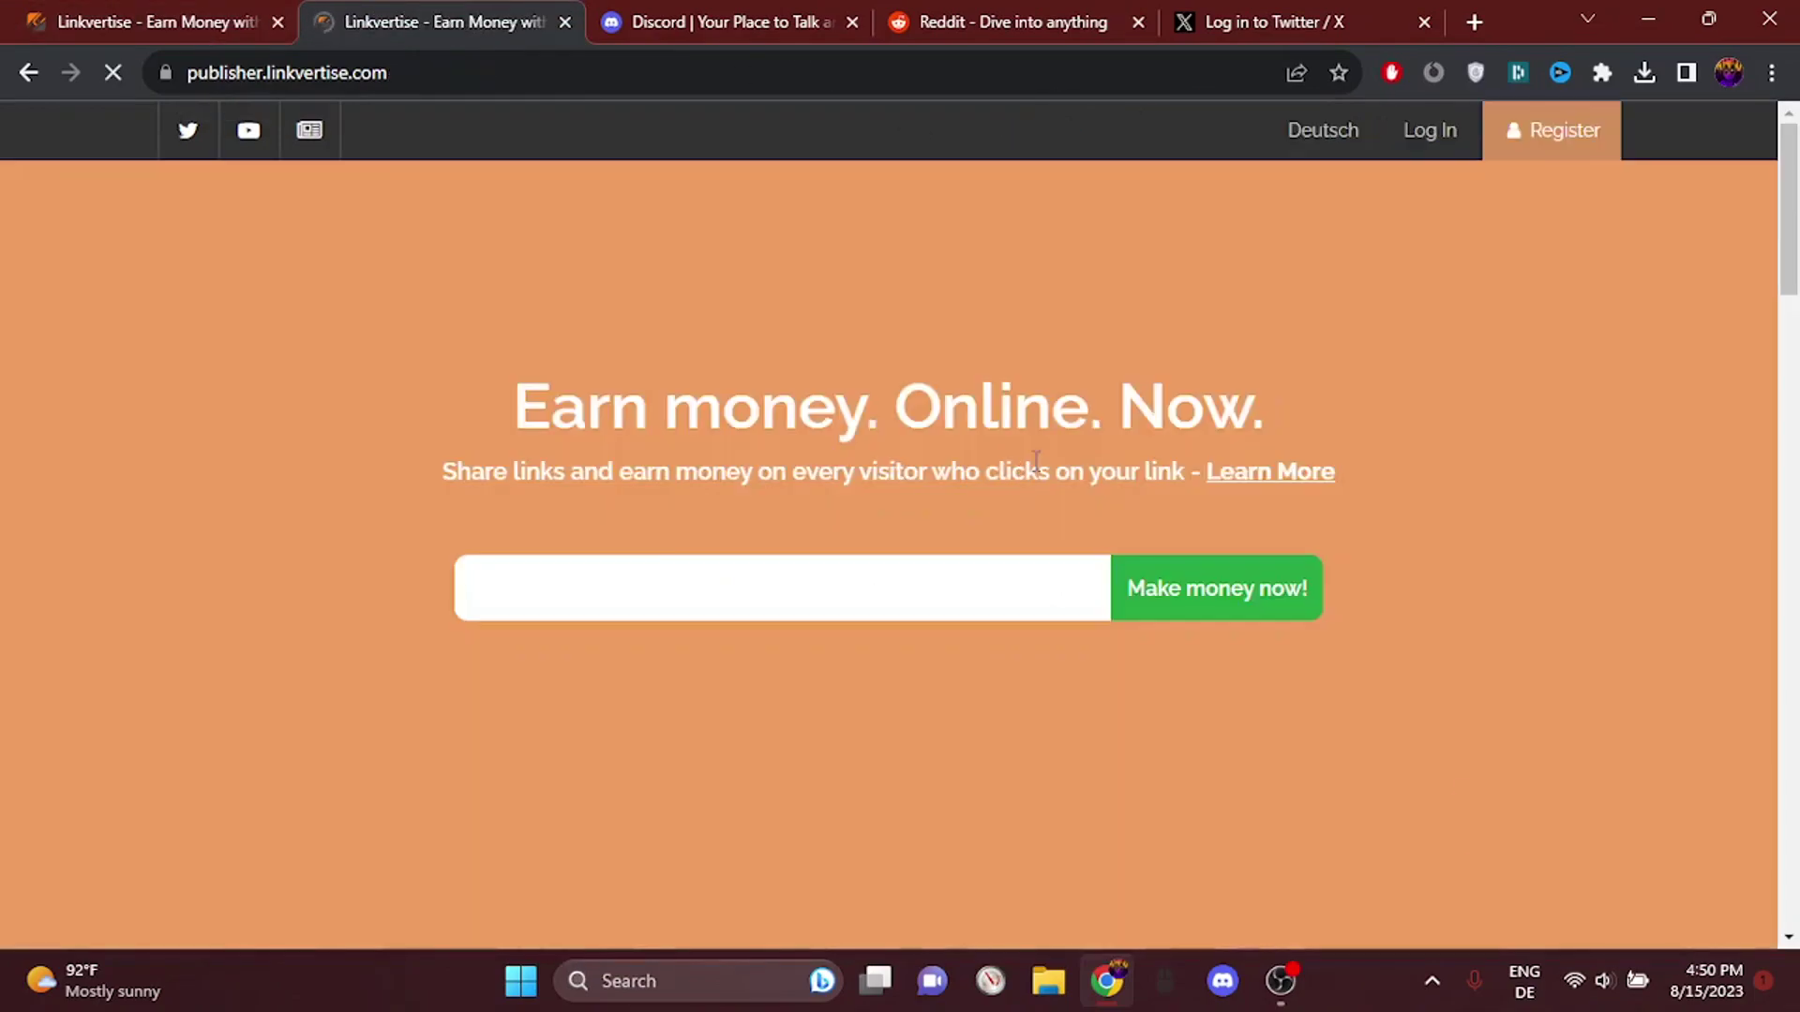
{"action": "left_click", "coordinate": [1432, 136]}
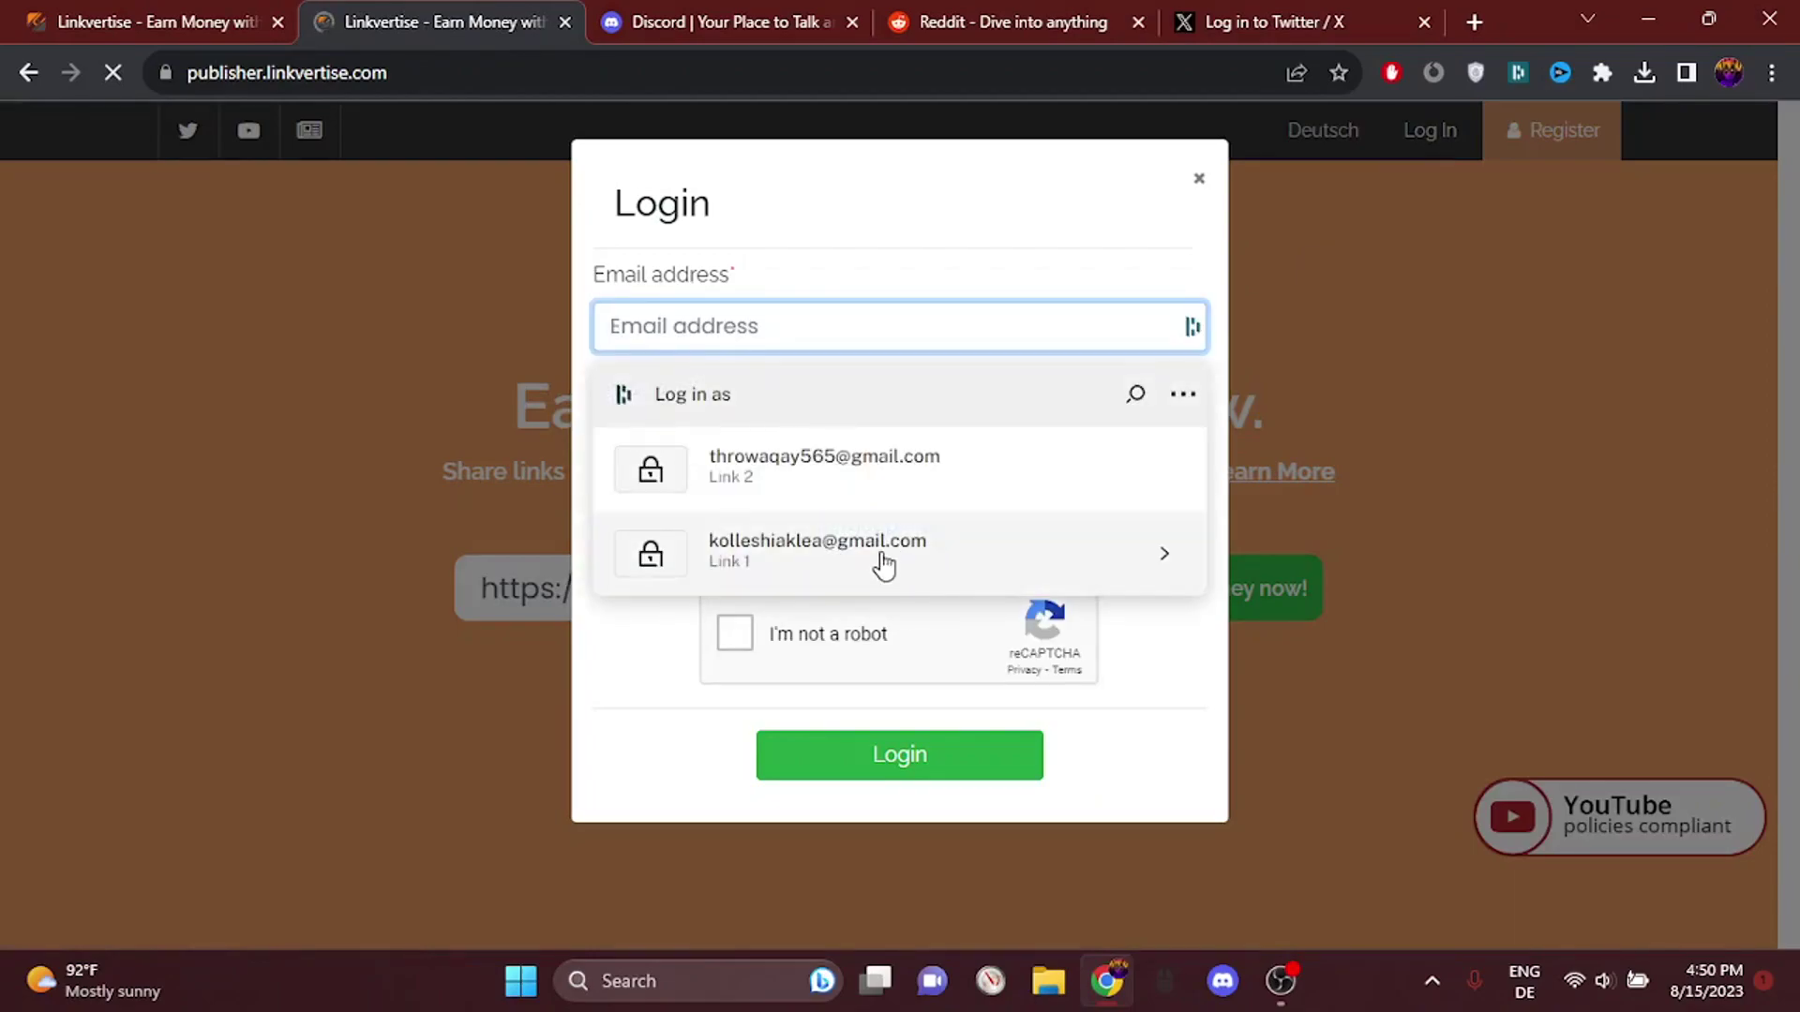
{"action": "left_click", "coordinate": [883, 553]}
{"action": "left_click", "coordinate": [734, 633]}
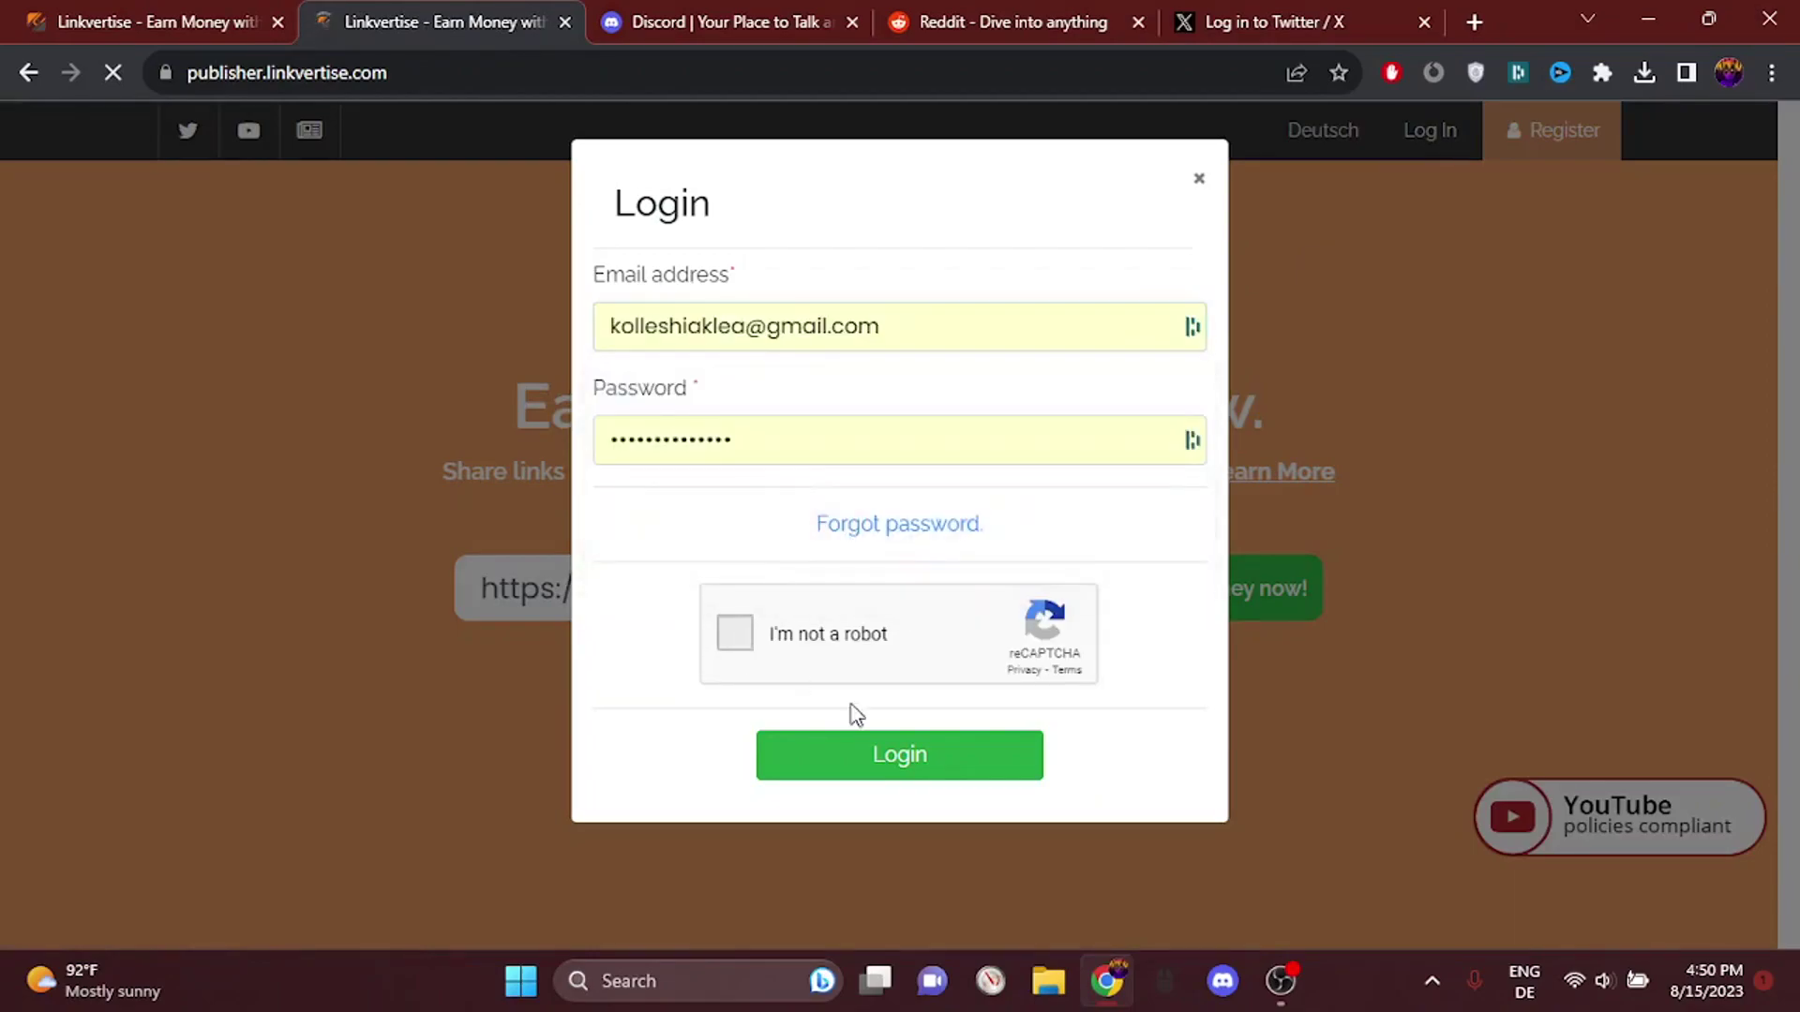
{"action": "left_click", "coordinate": [900, 756]}
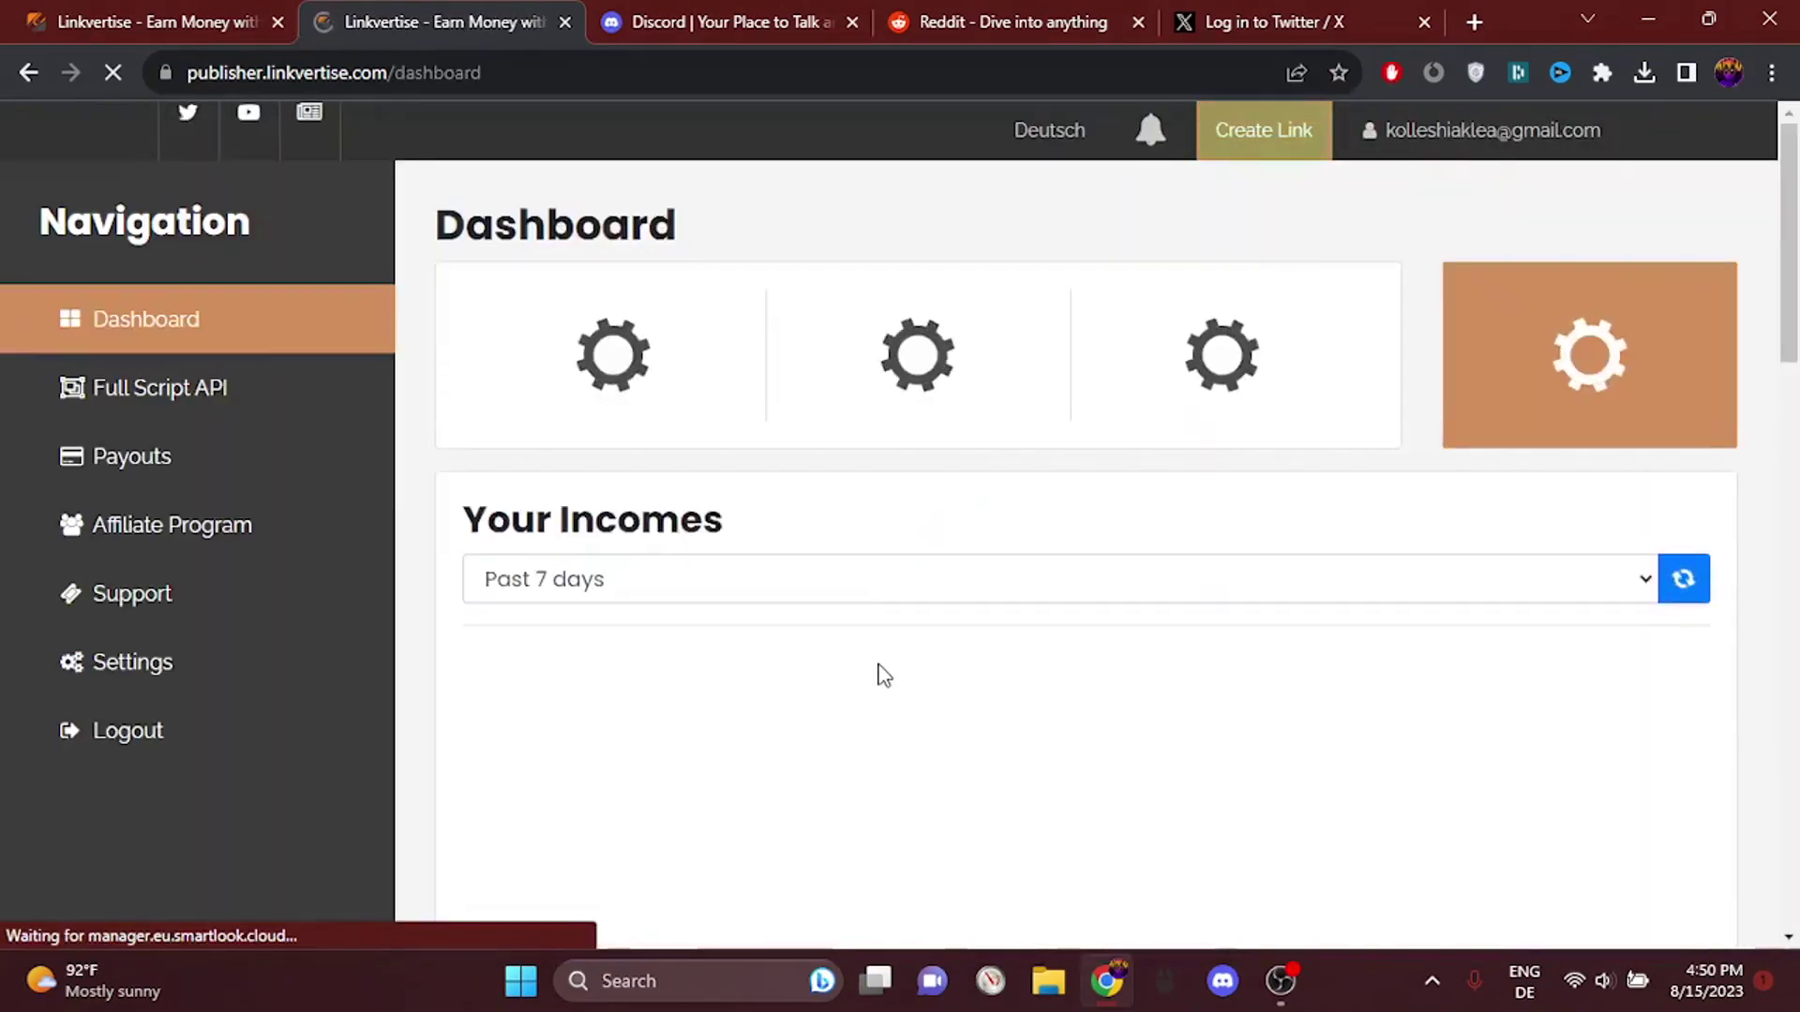
{"action": "left_click", "coordinate": [160, 464]}
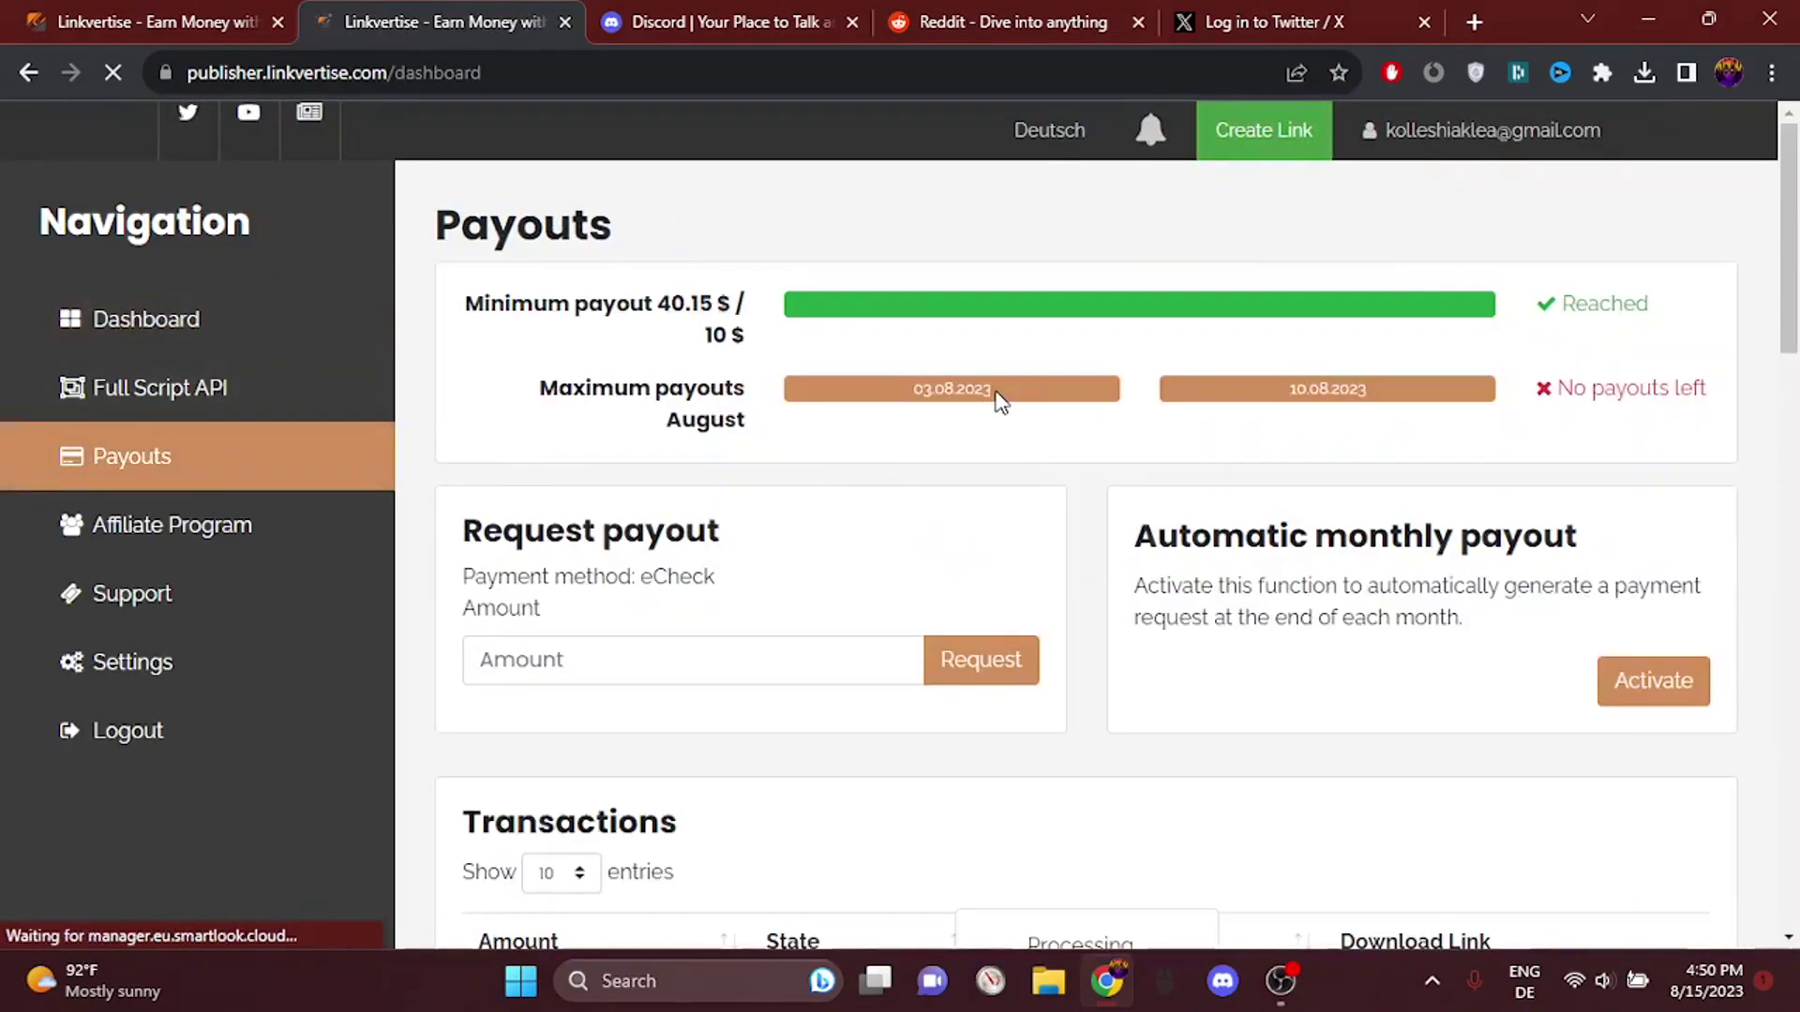
{"action": "left_click_drag", "start_coordinate": [1001, 402], "coordinate": [1205, 404]}
{"action": "double_click", "coordinate": [1364, 393]}
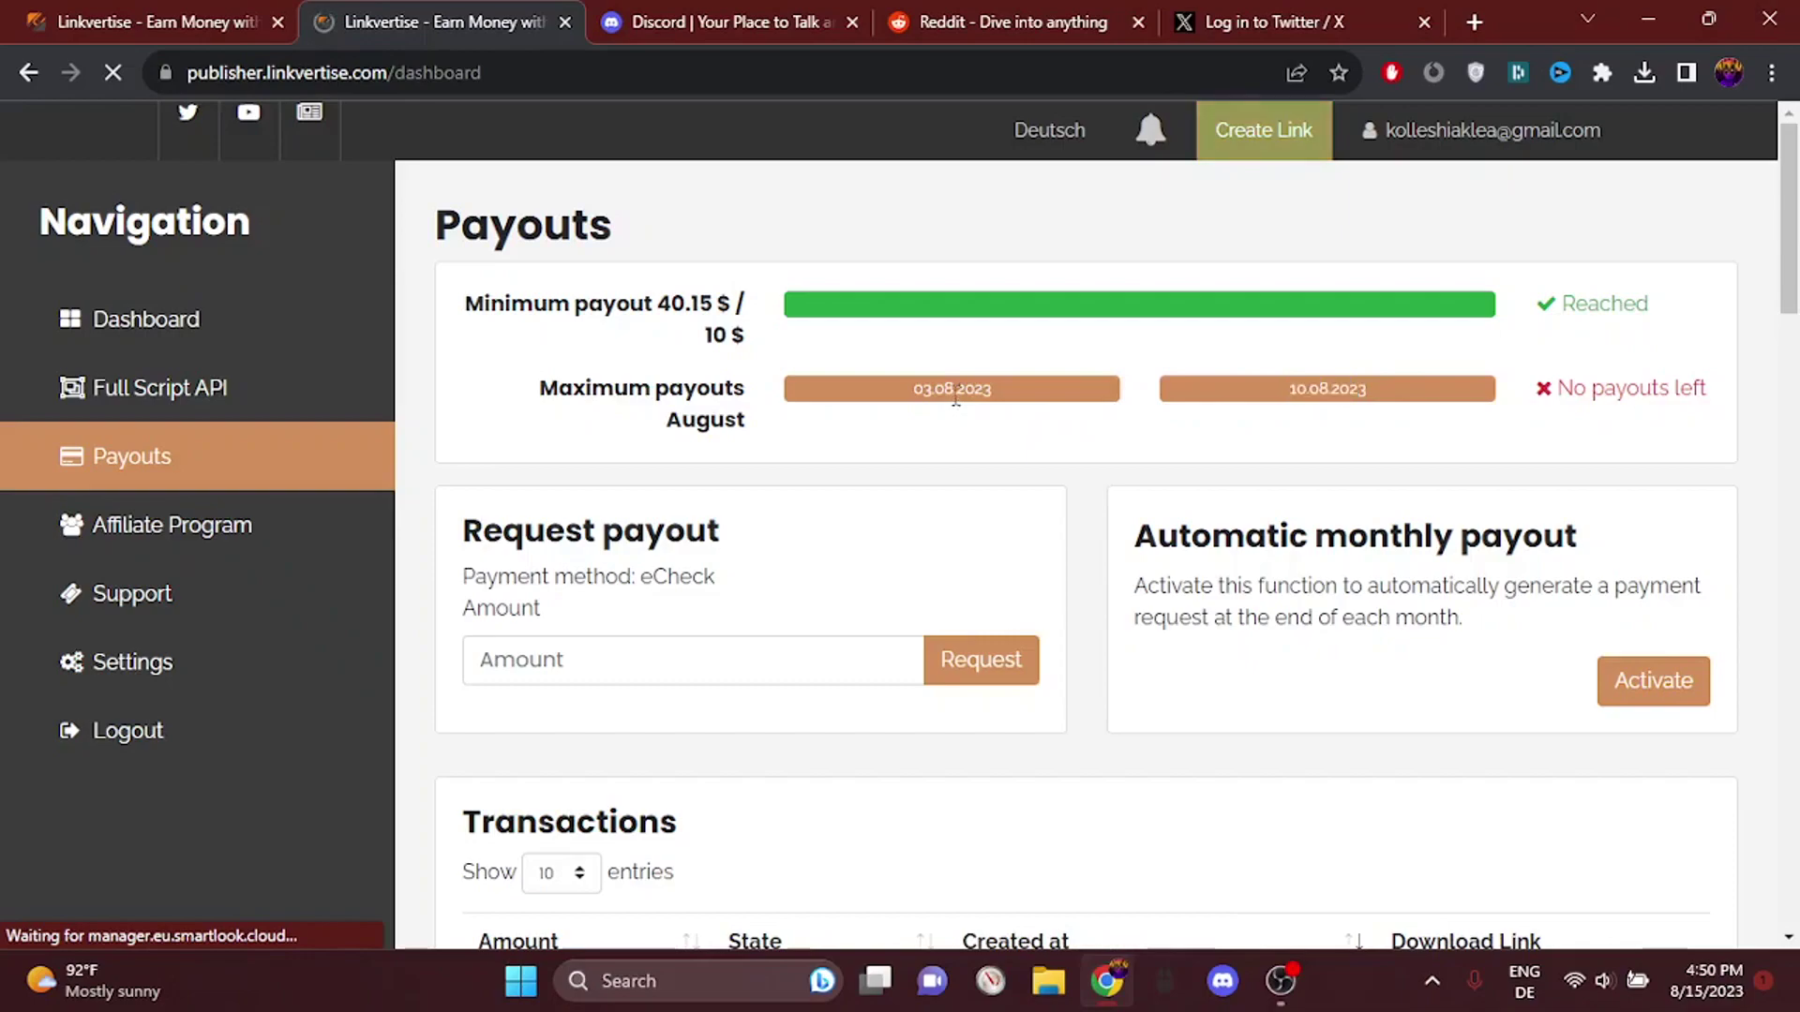
{"action": "mouse_move", "coordinate": [933, 389]}
{"action": "left_mouse_down"}
{"action": "mouse_move", "coordinate": [869, 406]}
{"action": "mouse_move", "coordinate": [915, 376]}
{"action": "left_mouse_up"}
{"action": "left_click_drag", "start_coordinate": [1293, 385], "coordinate": [1301, 395]}
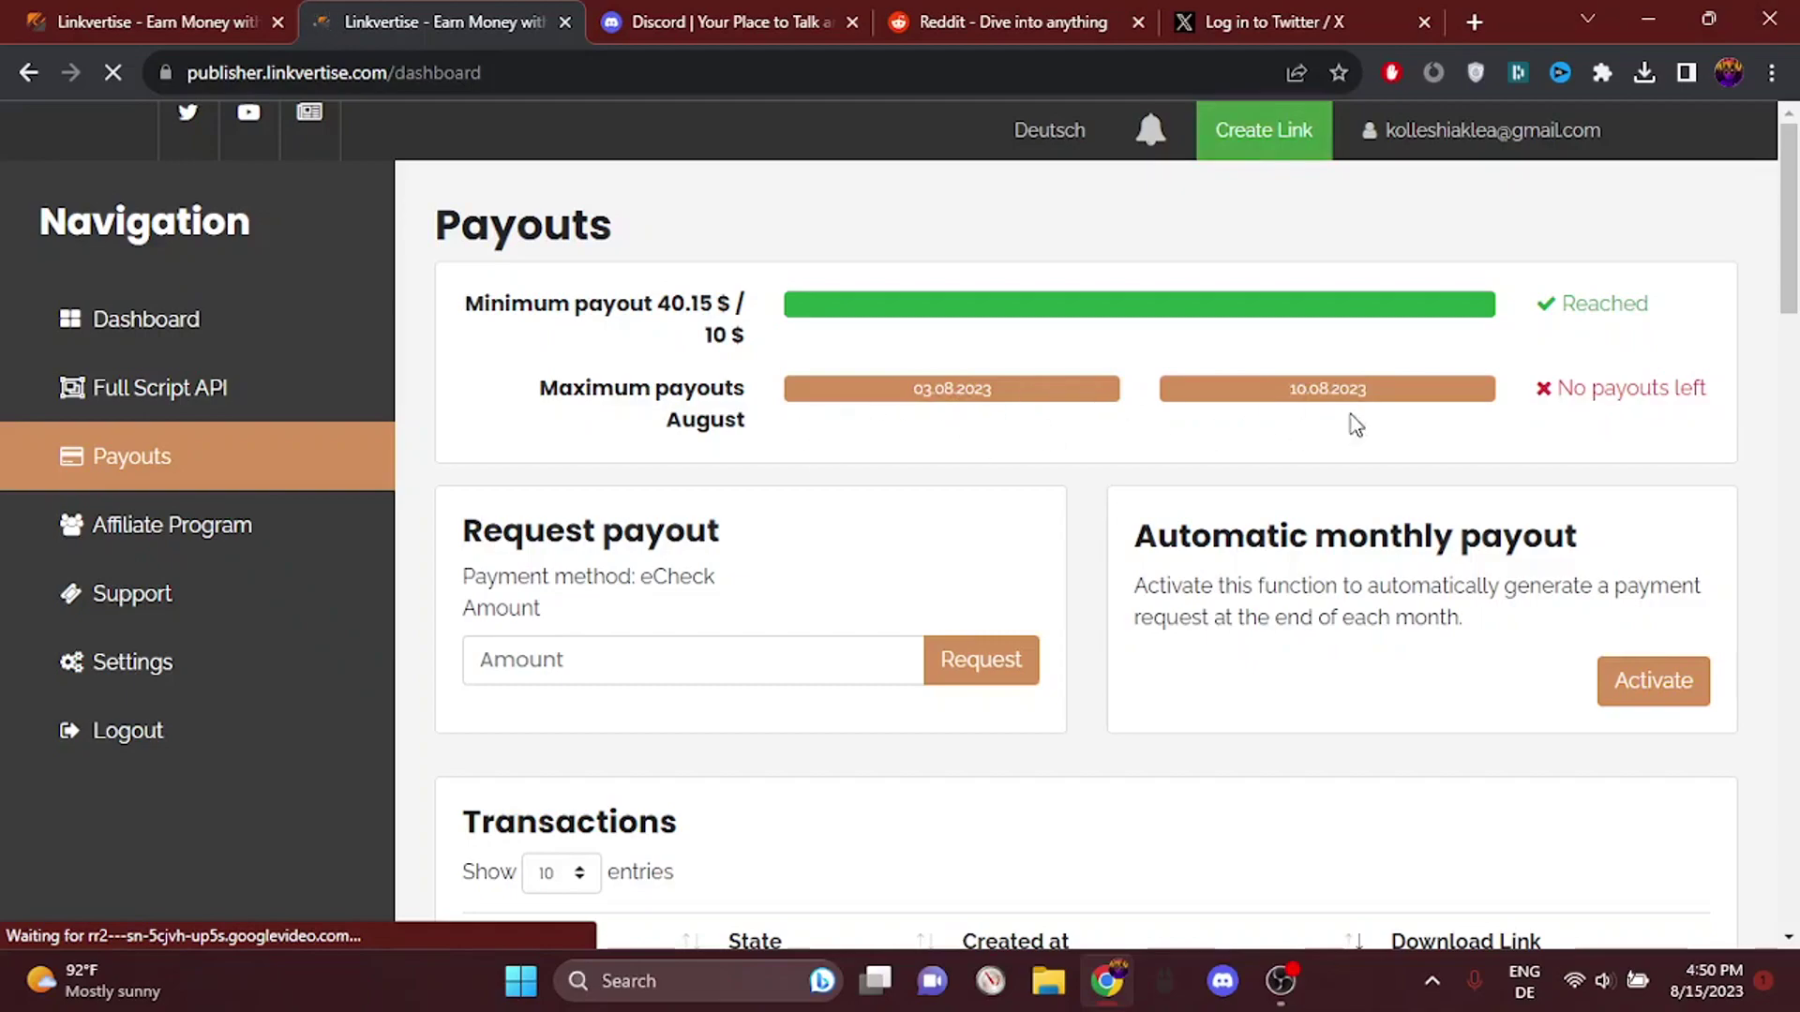
{"action": "scroll", "coordinate": [1137, 509], "scroll_direction": "down", "scroll_amount": 5}
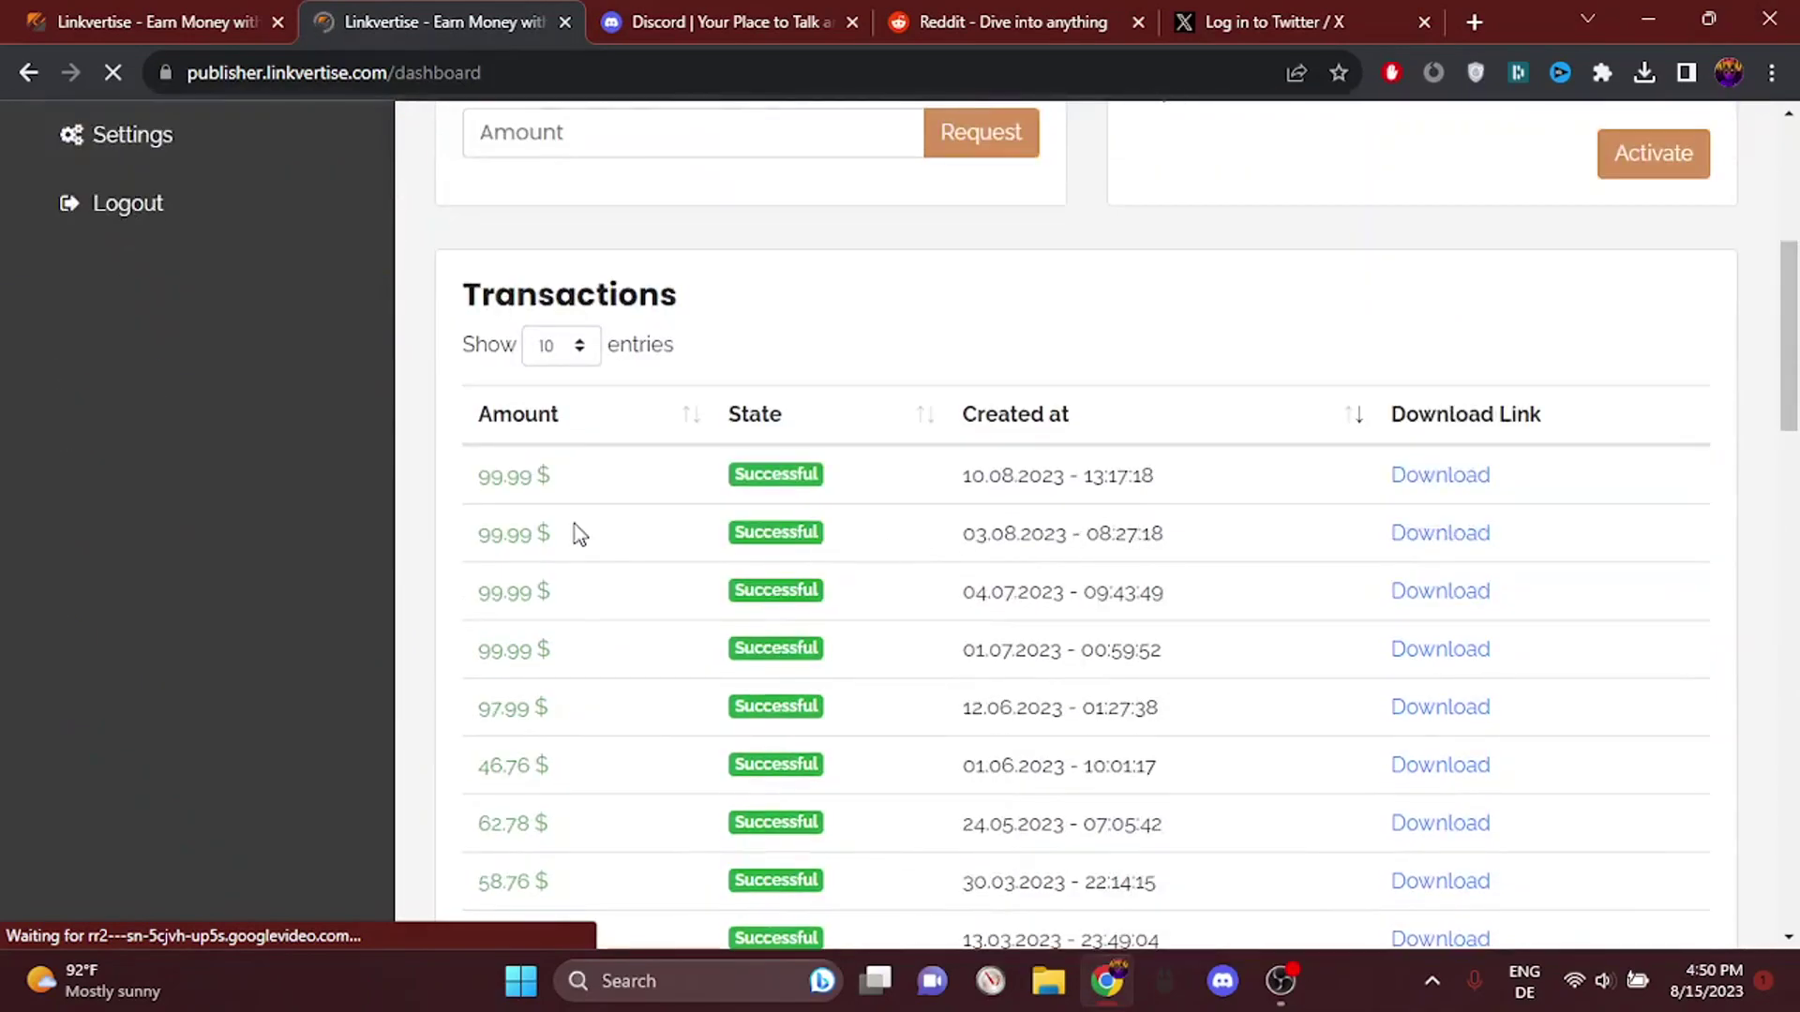
{"action": "left_click_drag", "start_coordinate": [579, 533], "coordinate": [494, 531]}
{"action": "left_click", "coordinate": [562, 522]}
{"action": "scroll", "coordinate": [589, 598], "scroll_direction": "down", "scroll_amount": 2}
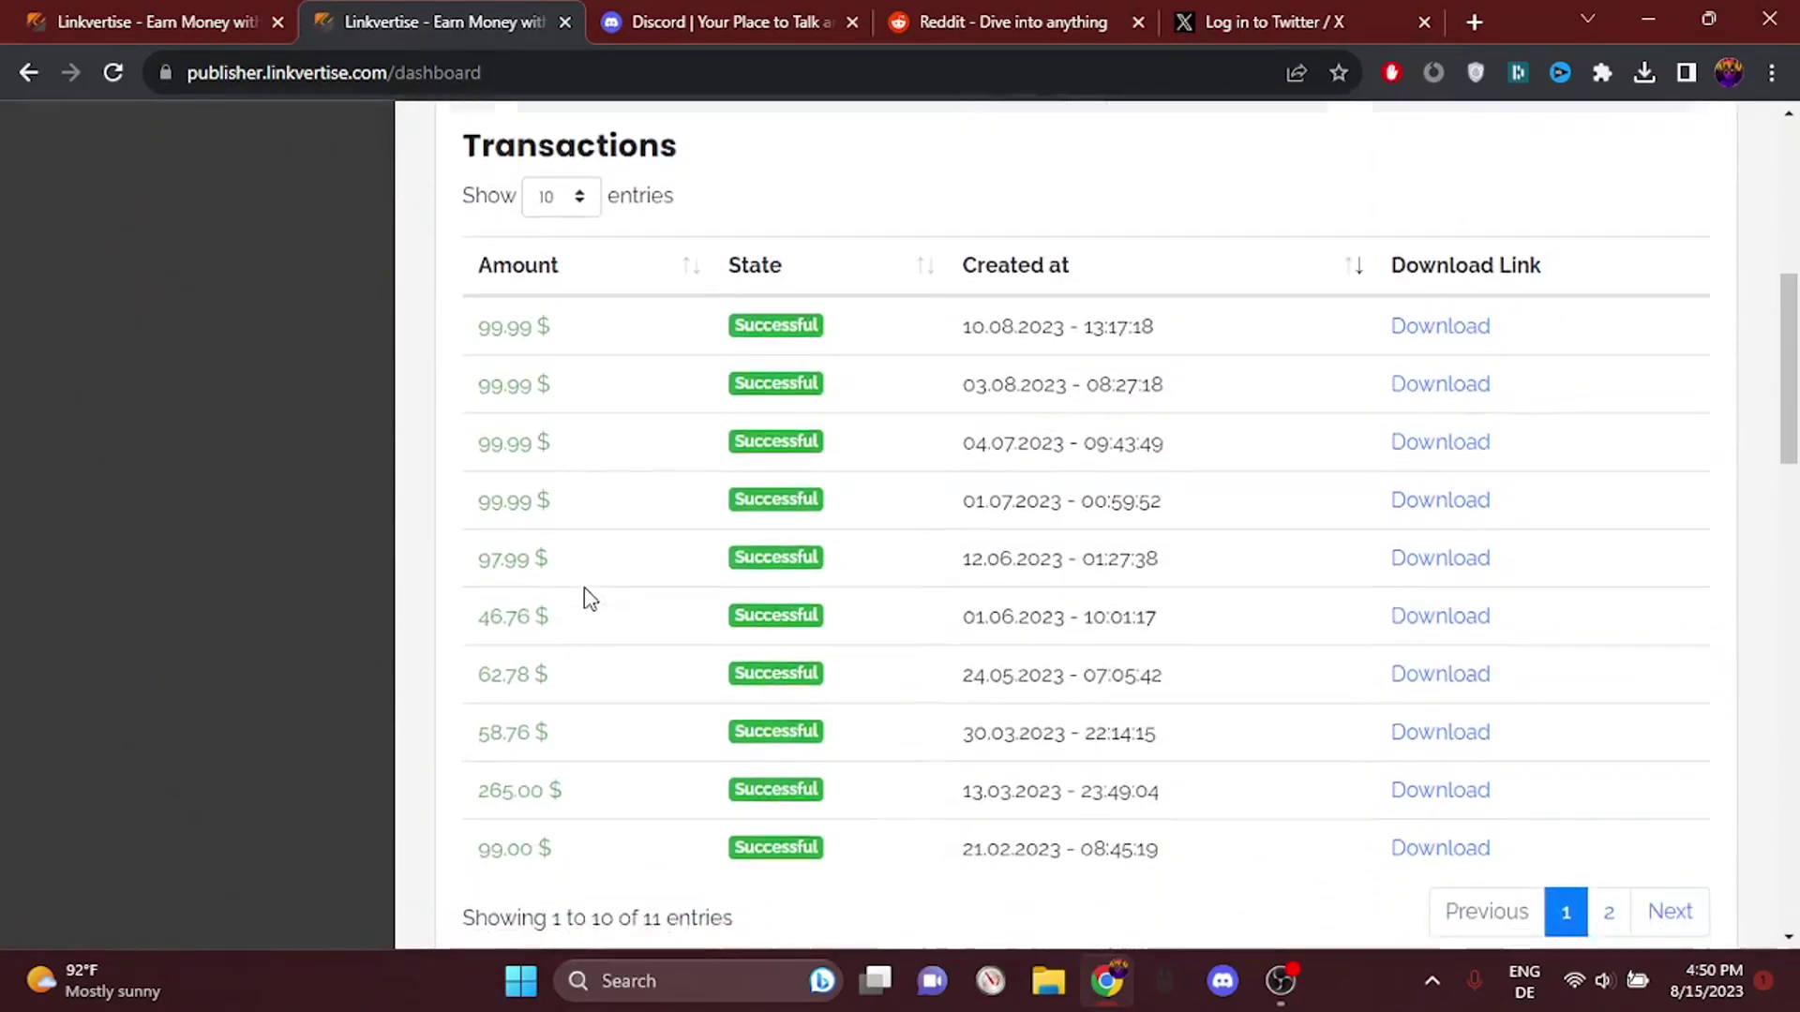
{"action": "scroll", "coordinate": [588, 608], "scroll_direction": "down", "scroll_amount": 3}
{"action": "scroll", "coordinate": [553, 638], "scroll_direction": "up", "scroll_amount": 2}
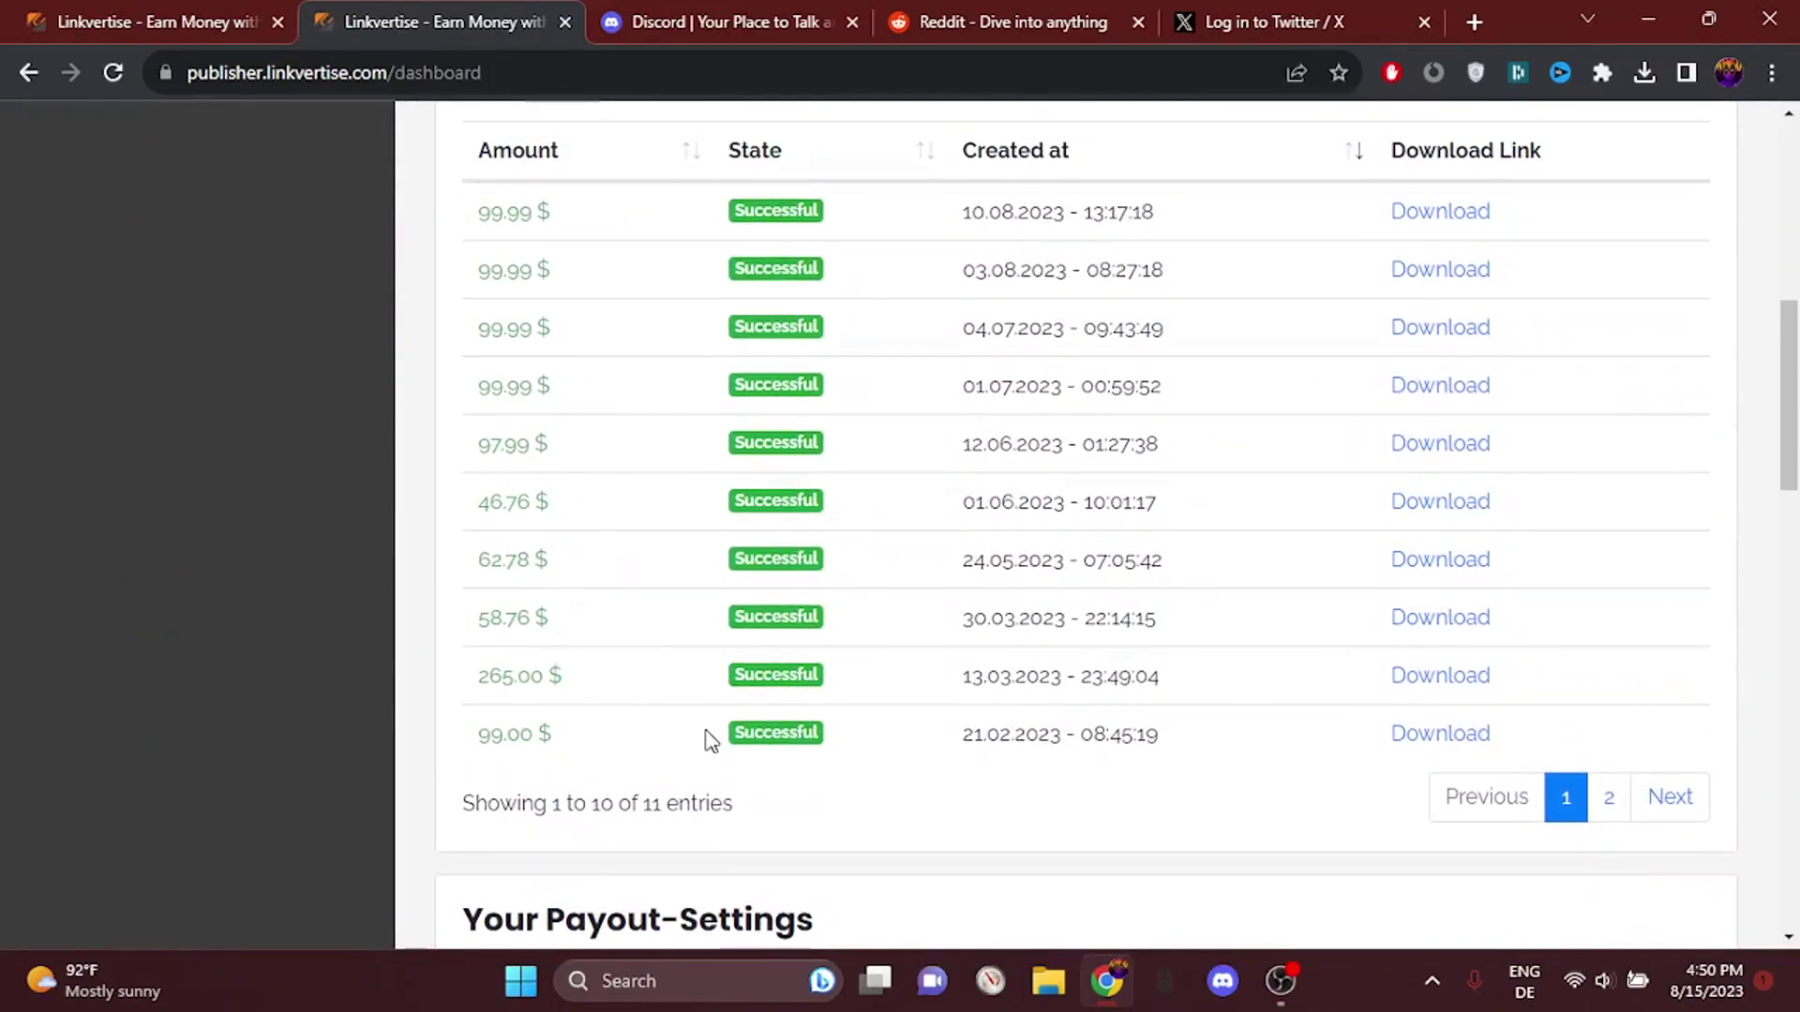
{"action": "left_click_drag", "start_coordinate": [490, 734], "coordinate": [474, 131]}
{"action": "left_click", "coordinate": [534, 670]}
{"action": "scroll", "coordinate": [563, 399], "scroll_direction": "up", "scroll_amount": 7}
{"action": "scroll", "coordinate": [663, 449], "scroll_direction": "up", "scroll_amount": 2}
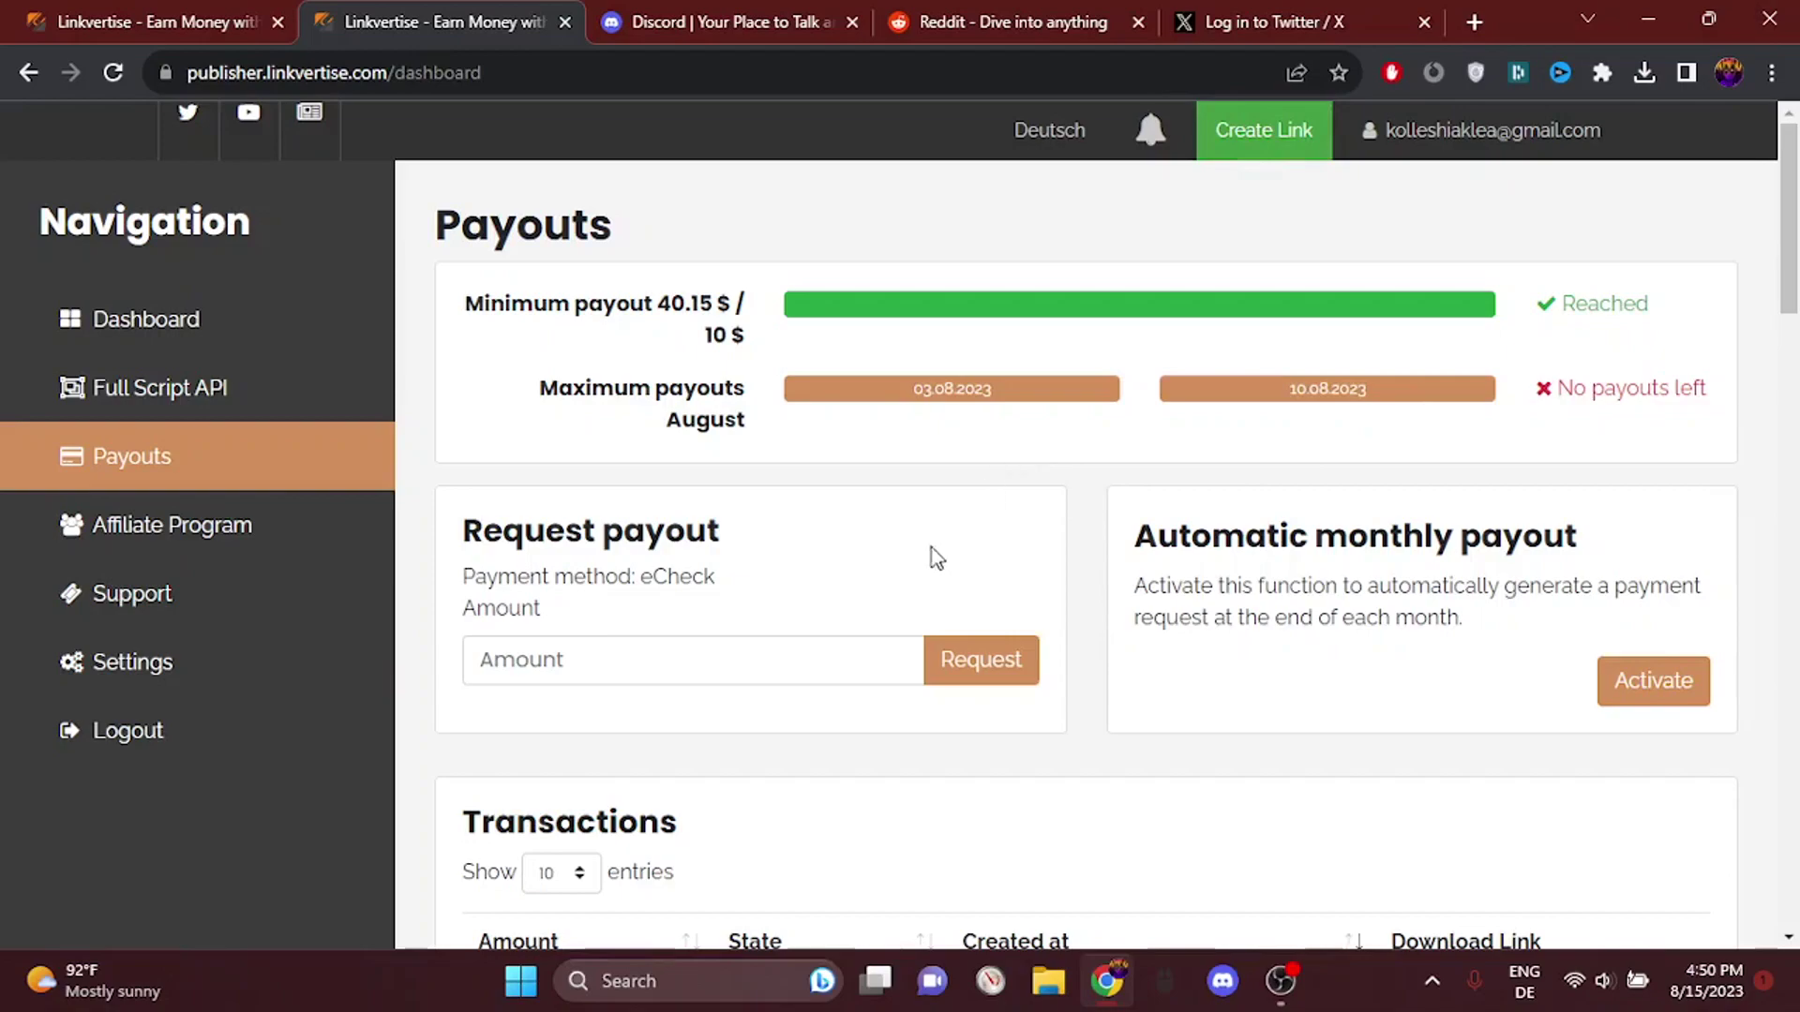
{"action": "mouse_move", "coordinate": [643, 575]}
{"action": "left_mouse_down"}
{"action": "mouse_move", "coordinate": [715, 579]}
{"action": "mouse_move", "coordinate": [443, 543]}
{"action": "left_mouse_up"}
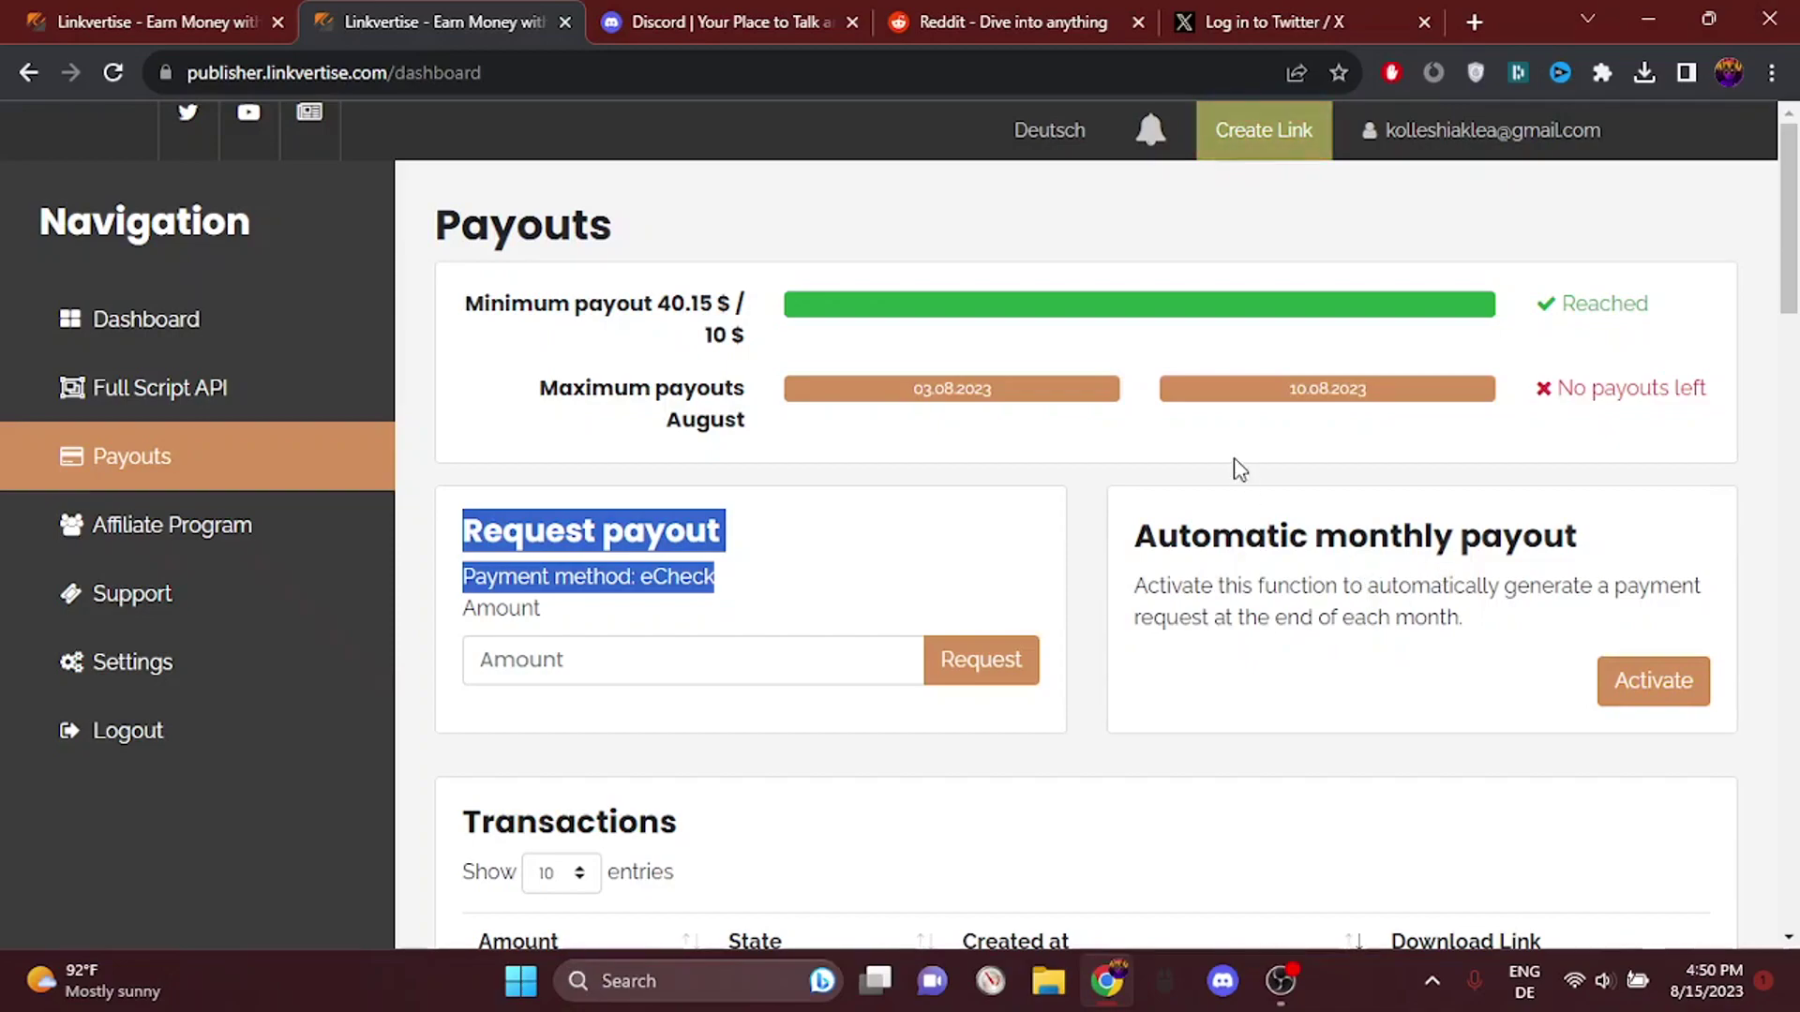
{"action": "mouse_move", "coordinate": [1358, 388]}
{"action": "left_mouse_down"}
{"action": "mouse_move", "coordinate": [1169, 359]}
{"action": "mouse_move", "coordinate": [1126, 395]}
{"action": "mouse_move", "coordinate": [1290, 388]}
{"action": "left_mouse_up"}
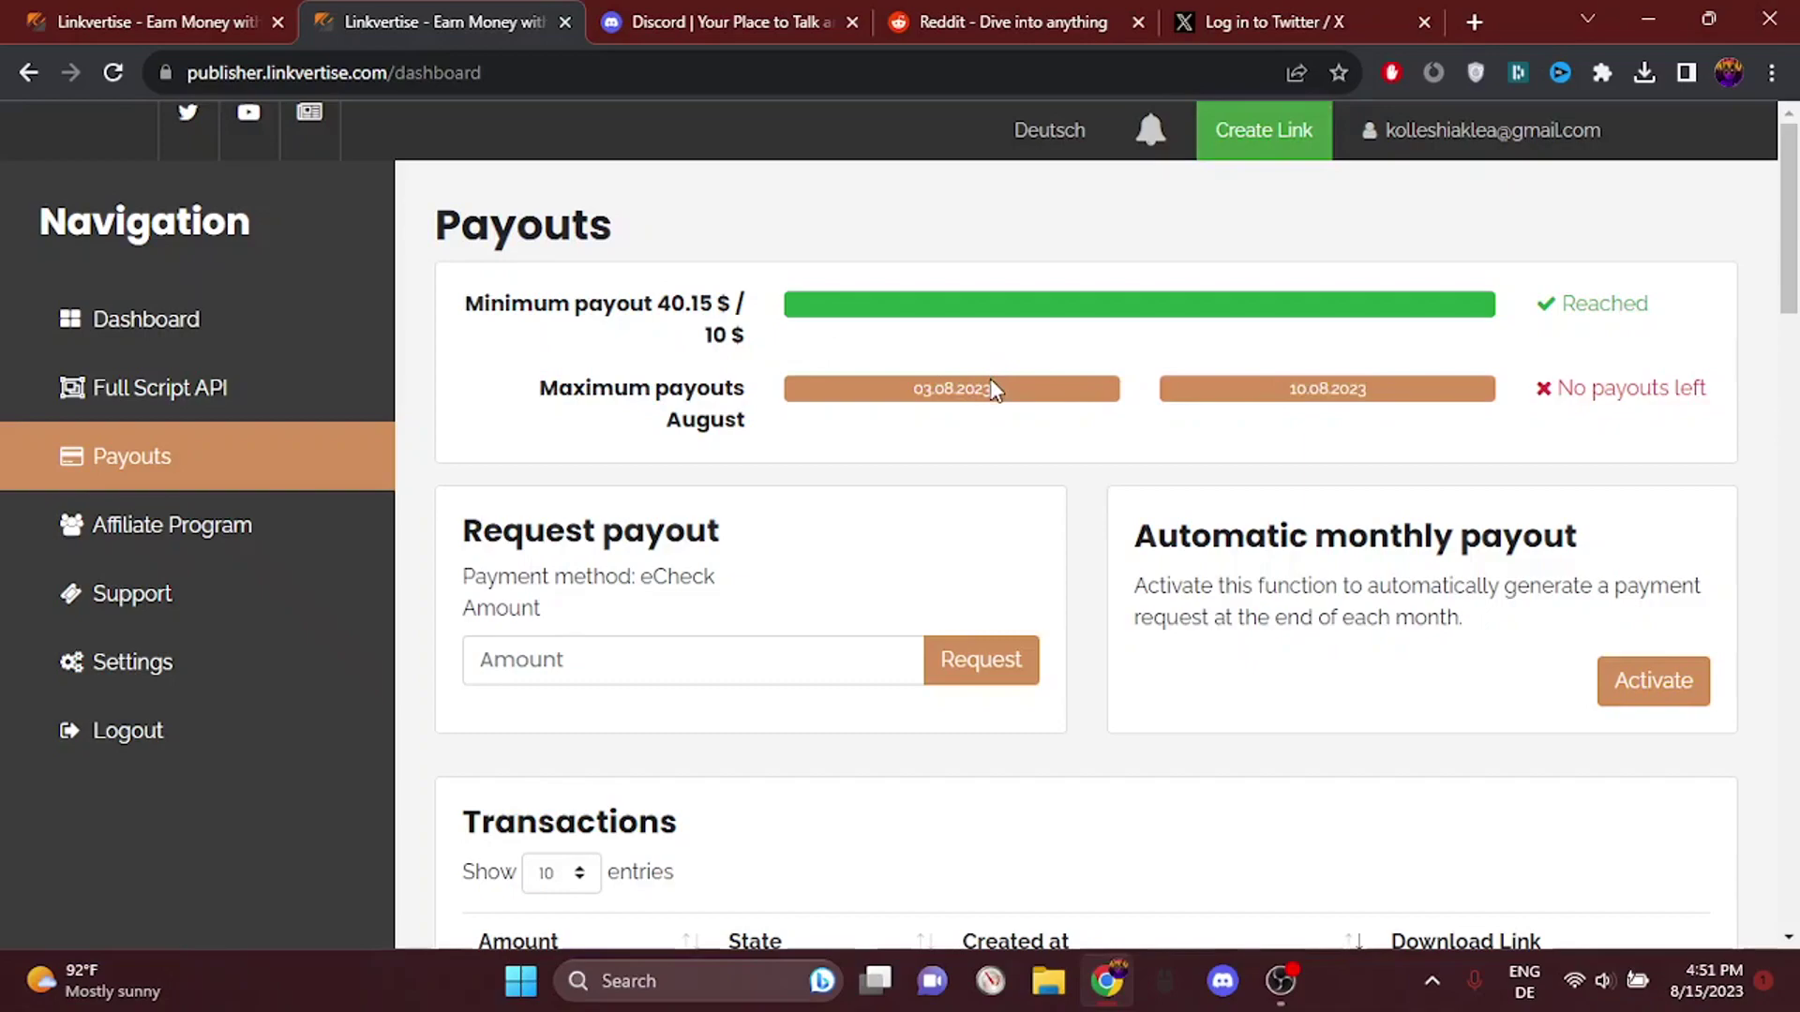
{"action": "left_click_drag", "start_coordinate": [1168, 410], "coordinate": [793, 361]}
{"action": "left_click", "coordinate": [1047, 398]}
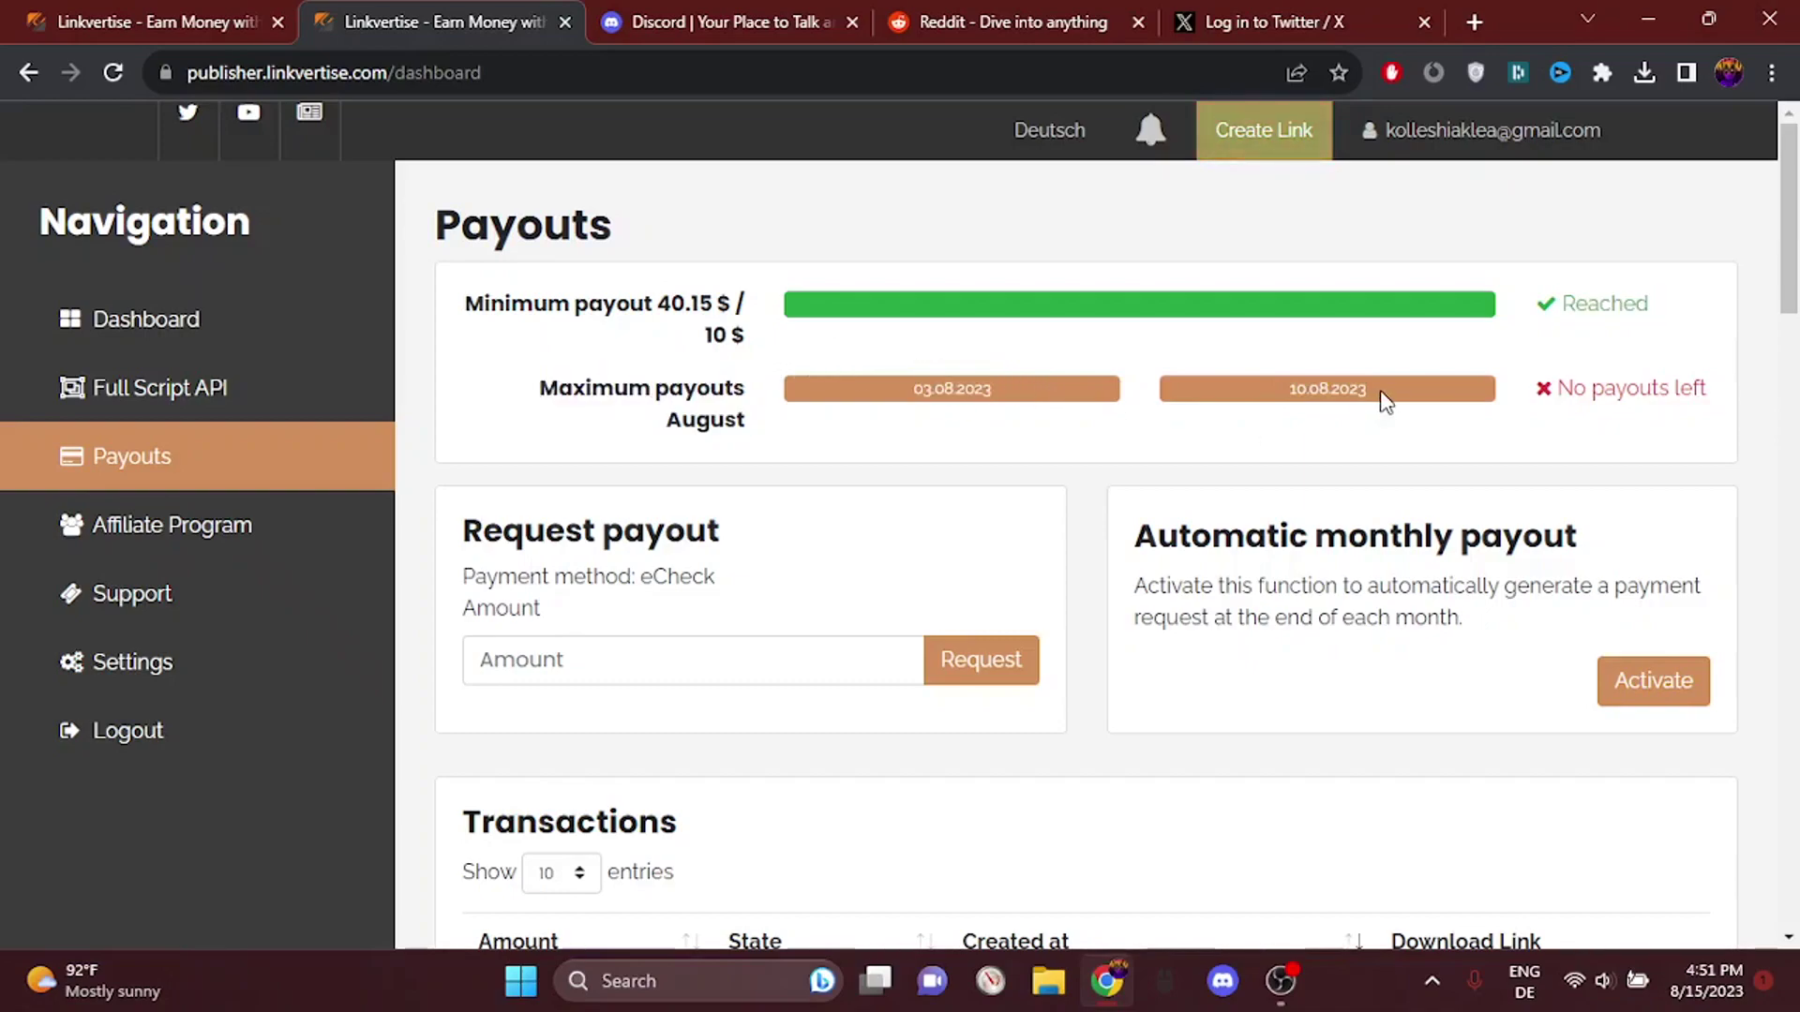
{"action": "mouse_move", "coordinate": [1385, 401]}
{"action": "left_mouse_down"}
{"action": "mouse_move", "coordinate": [1599, 293]}
{"action": "mouse_move", "coordinate": [863, 296]}
{"action": "left_mouse_up"}
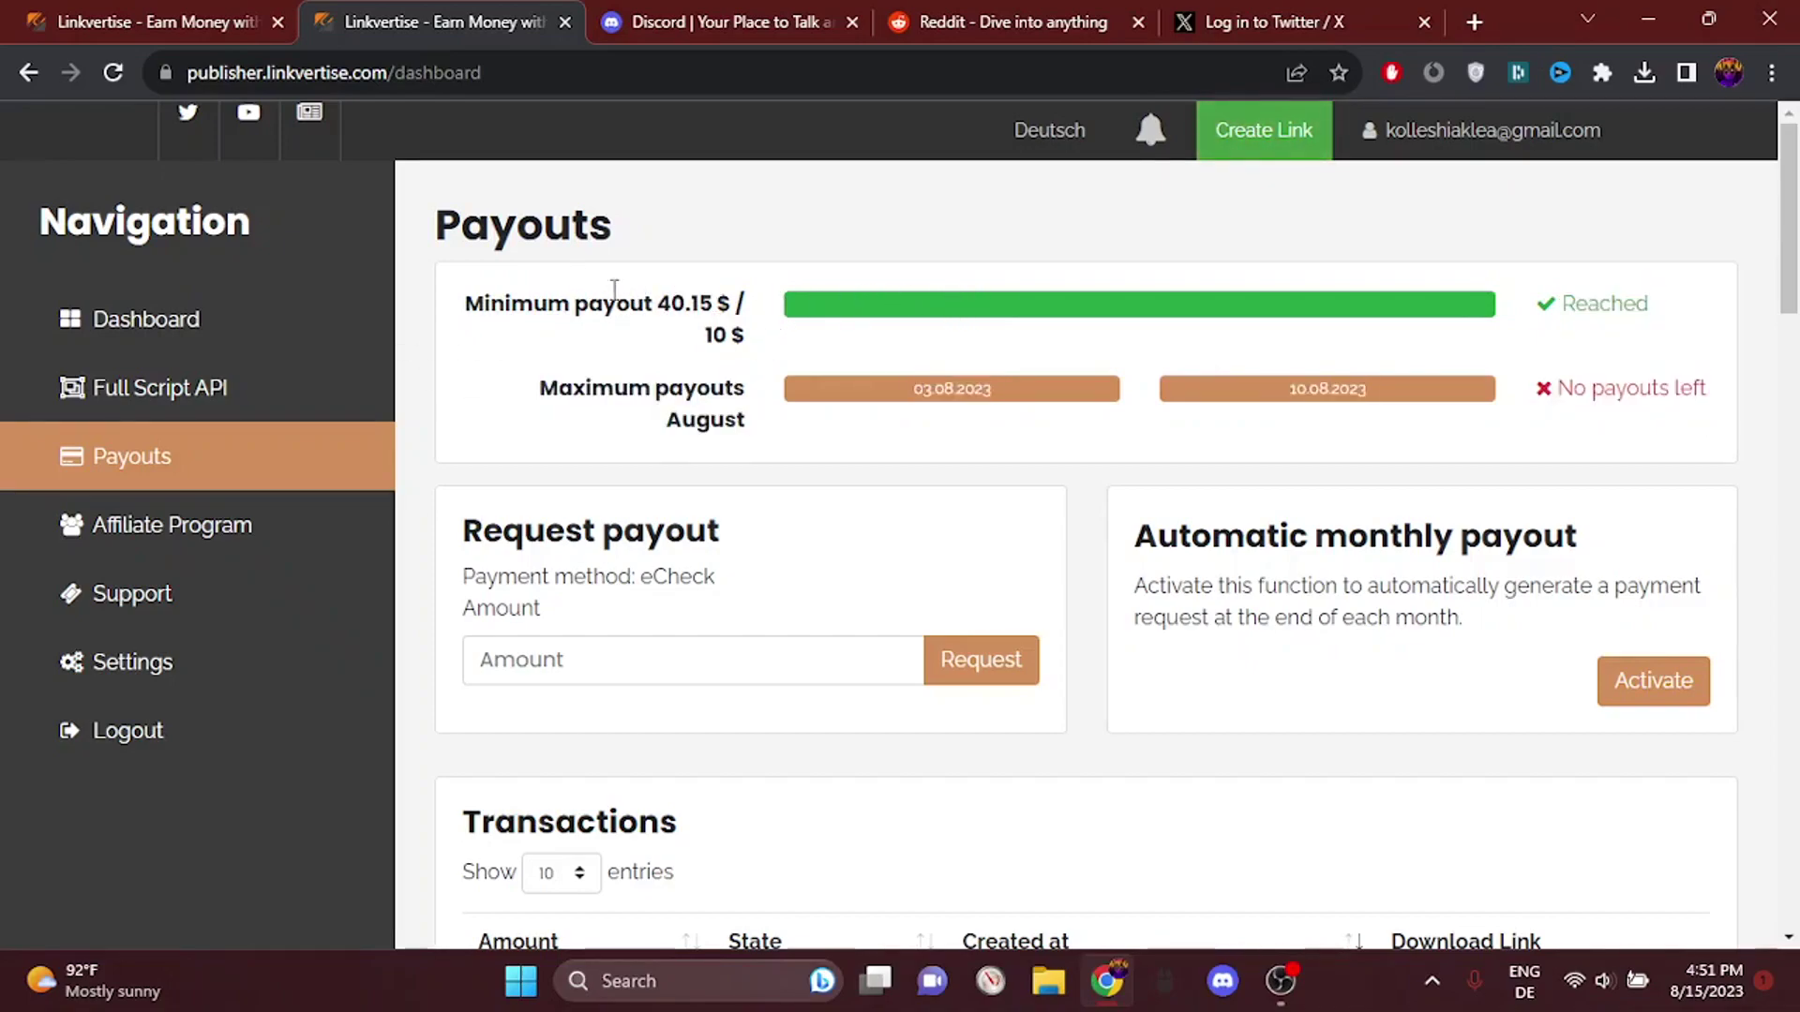
{"action": "left_click_drag", "start_coordinate": [774, 323], "coordinate": [563, 225]}
{"action": "left_click", "coordinate": [786, 370]}
{"action": "left_click_drag", "start_coordinate": [774, 410], "coordinate": [511, 302]}
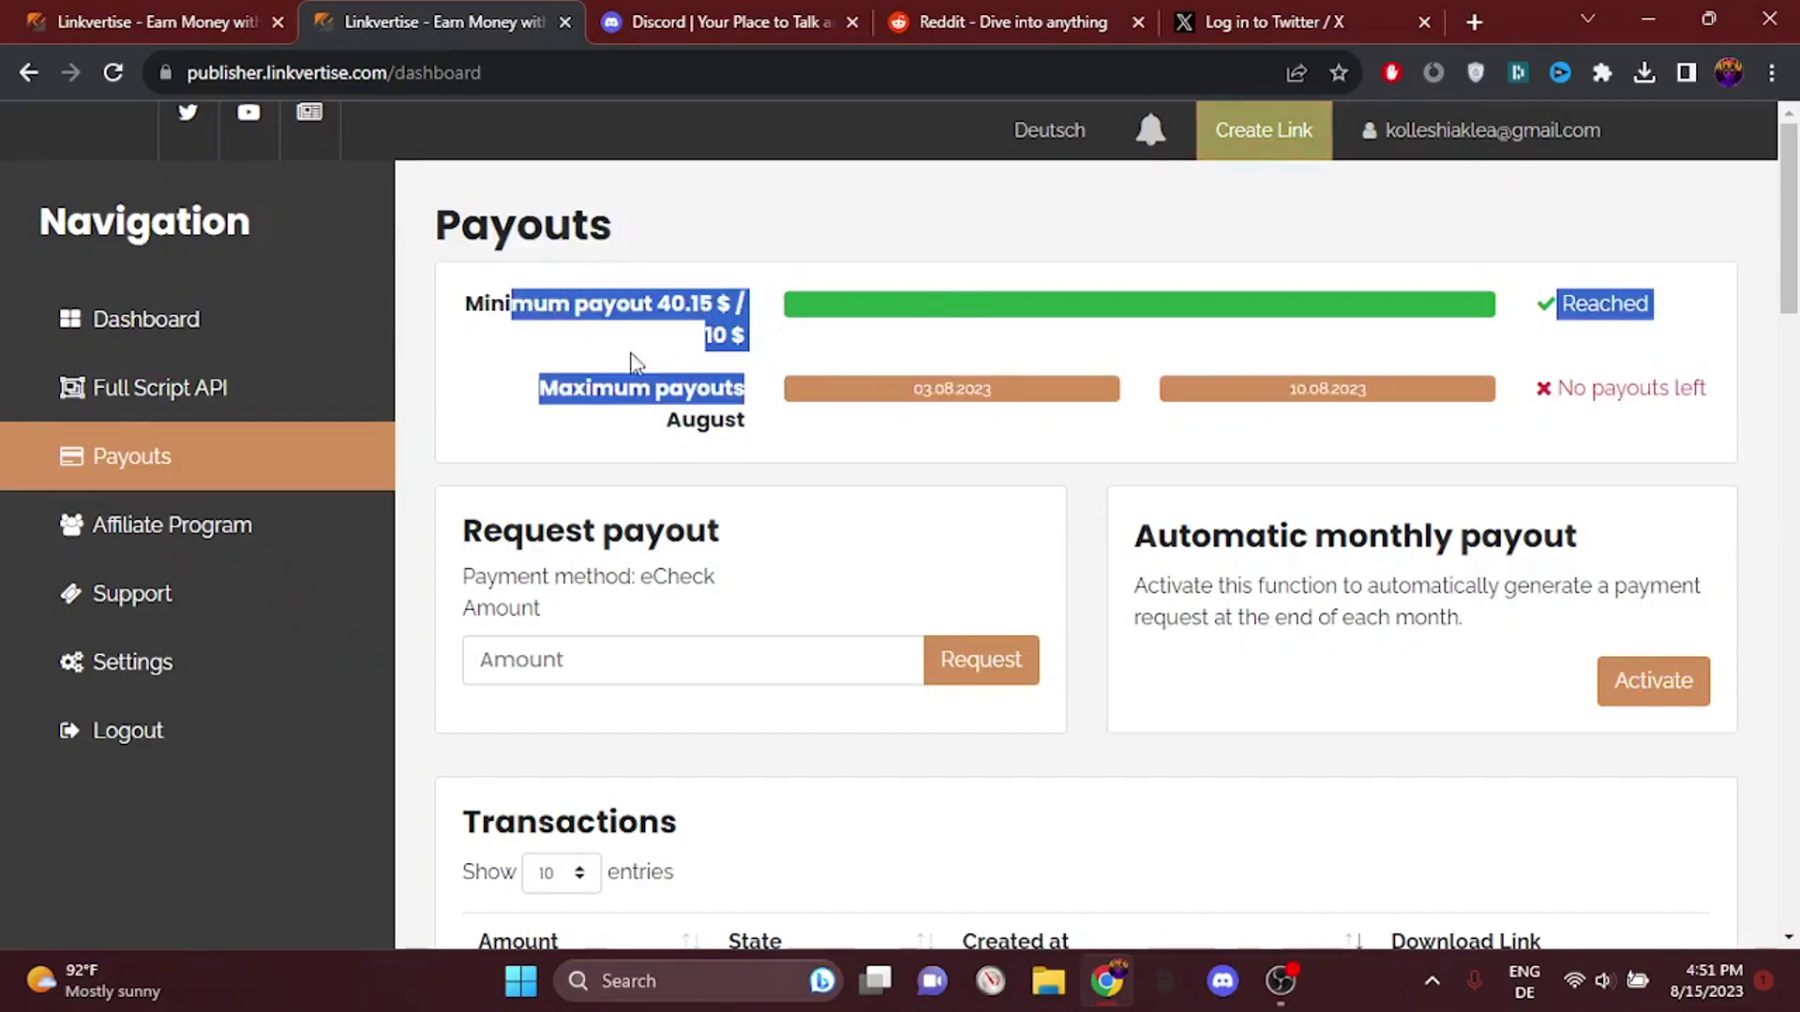
{"action": "left_click_drag", "start_coordinate": [699, 335], "coordinate": [757, 417]}
{"action": "left_click", "coordinate": [758, 363]}
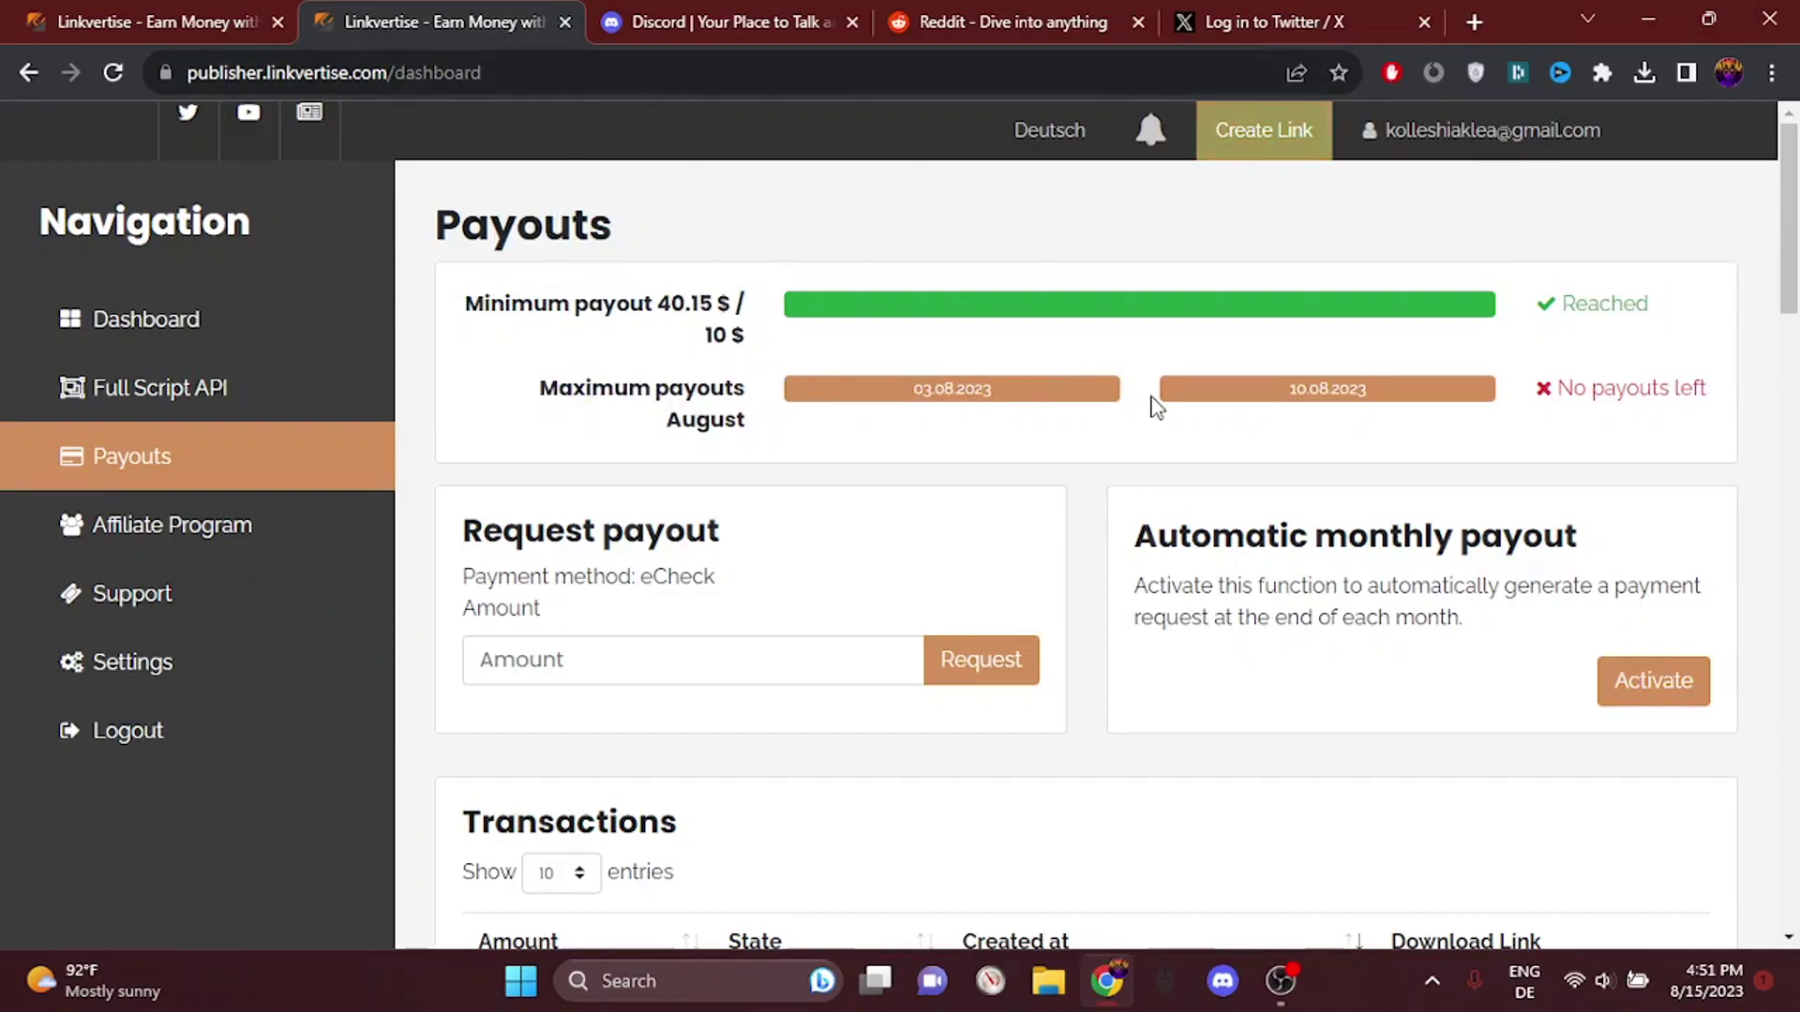
{"action": "left_click_drag", "start_coordinate": [1138, 392], "coordinate": [631, 341]}
{"action": "left_click", "coordinate": [992, 389]}
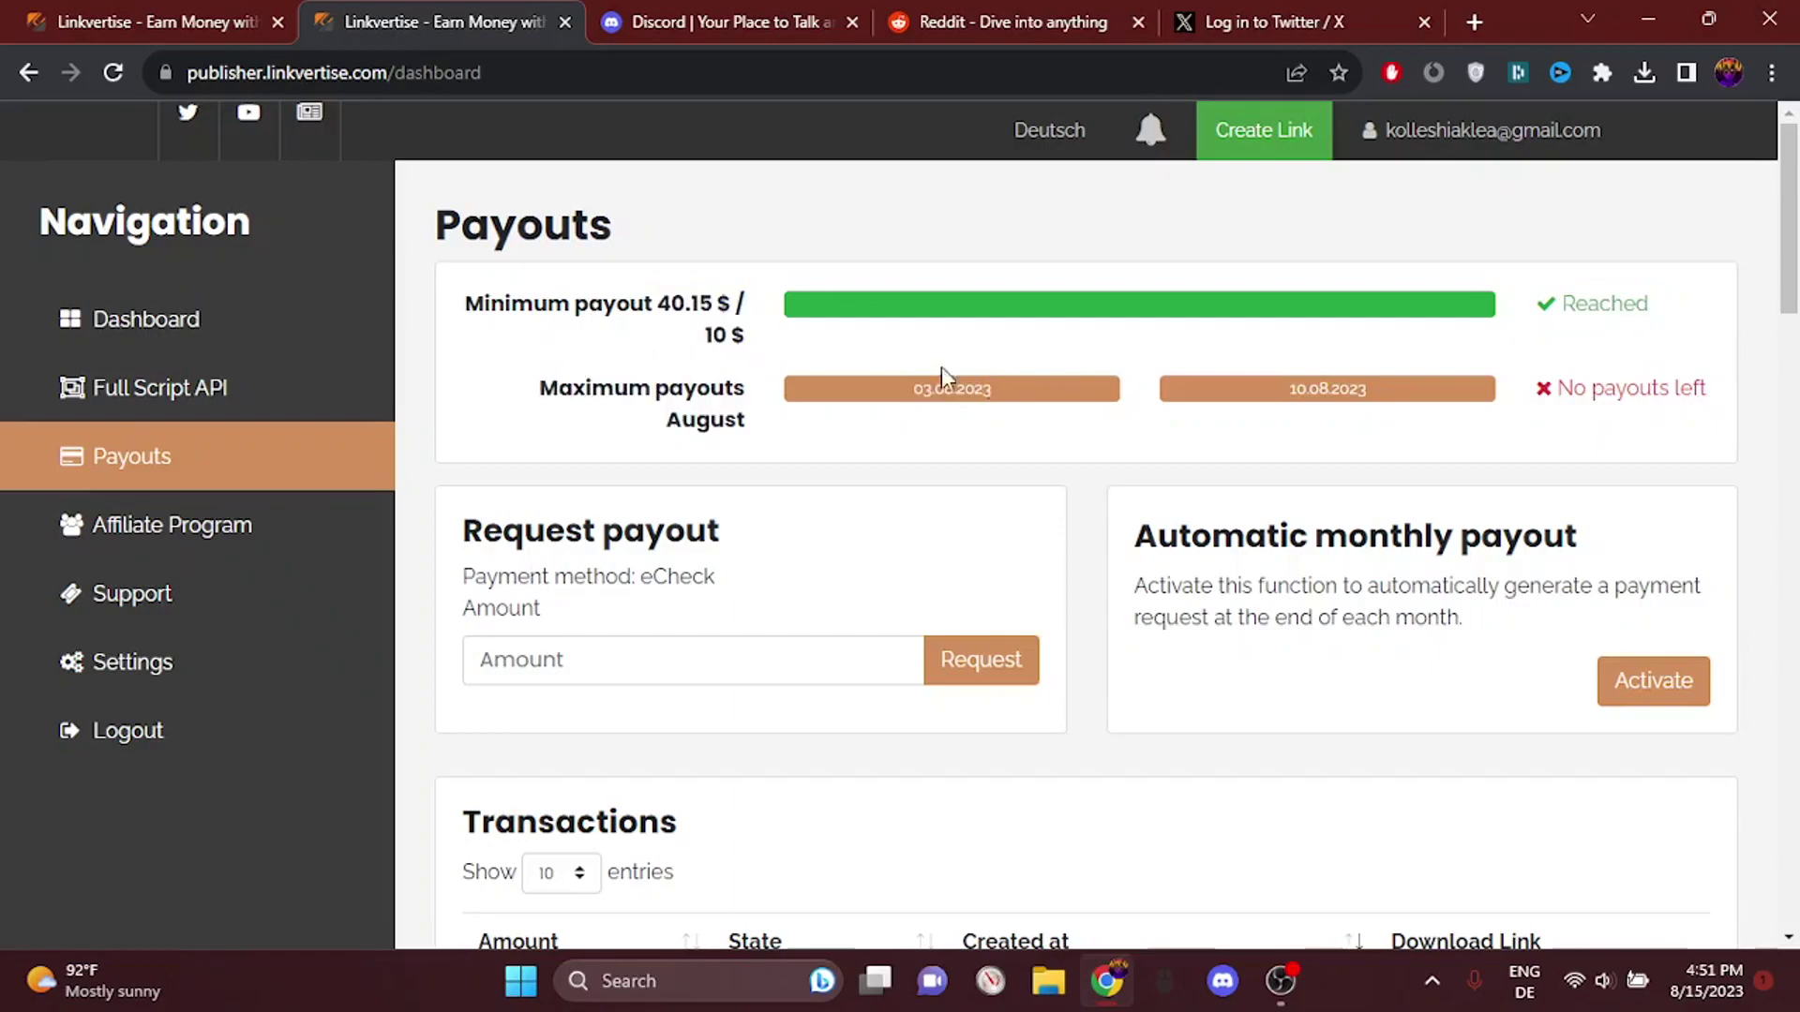
{"action": "left_click", "coordinate": [485, 303], "text": "shift"}
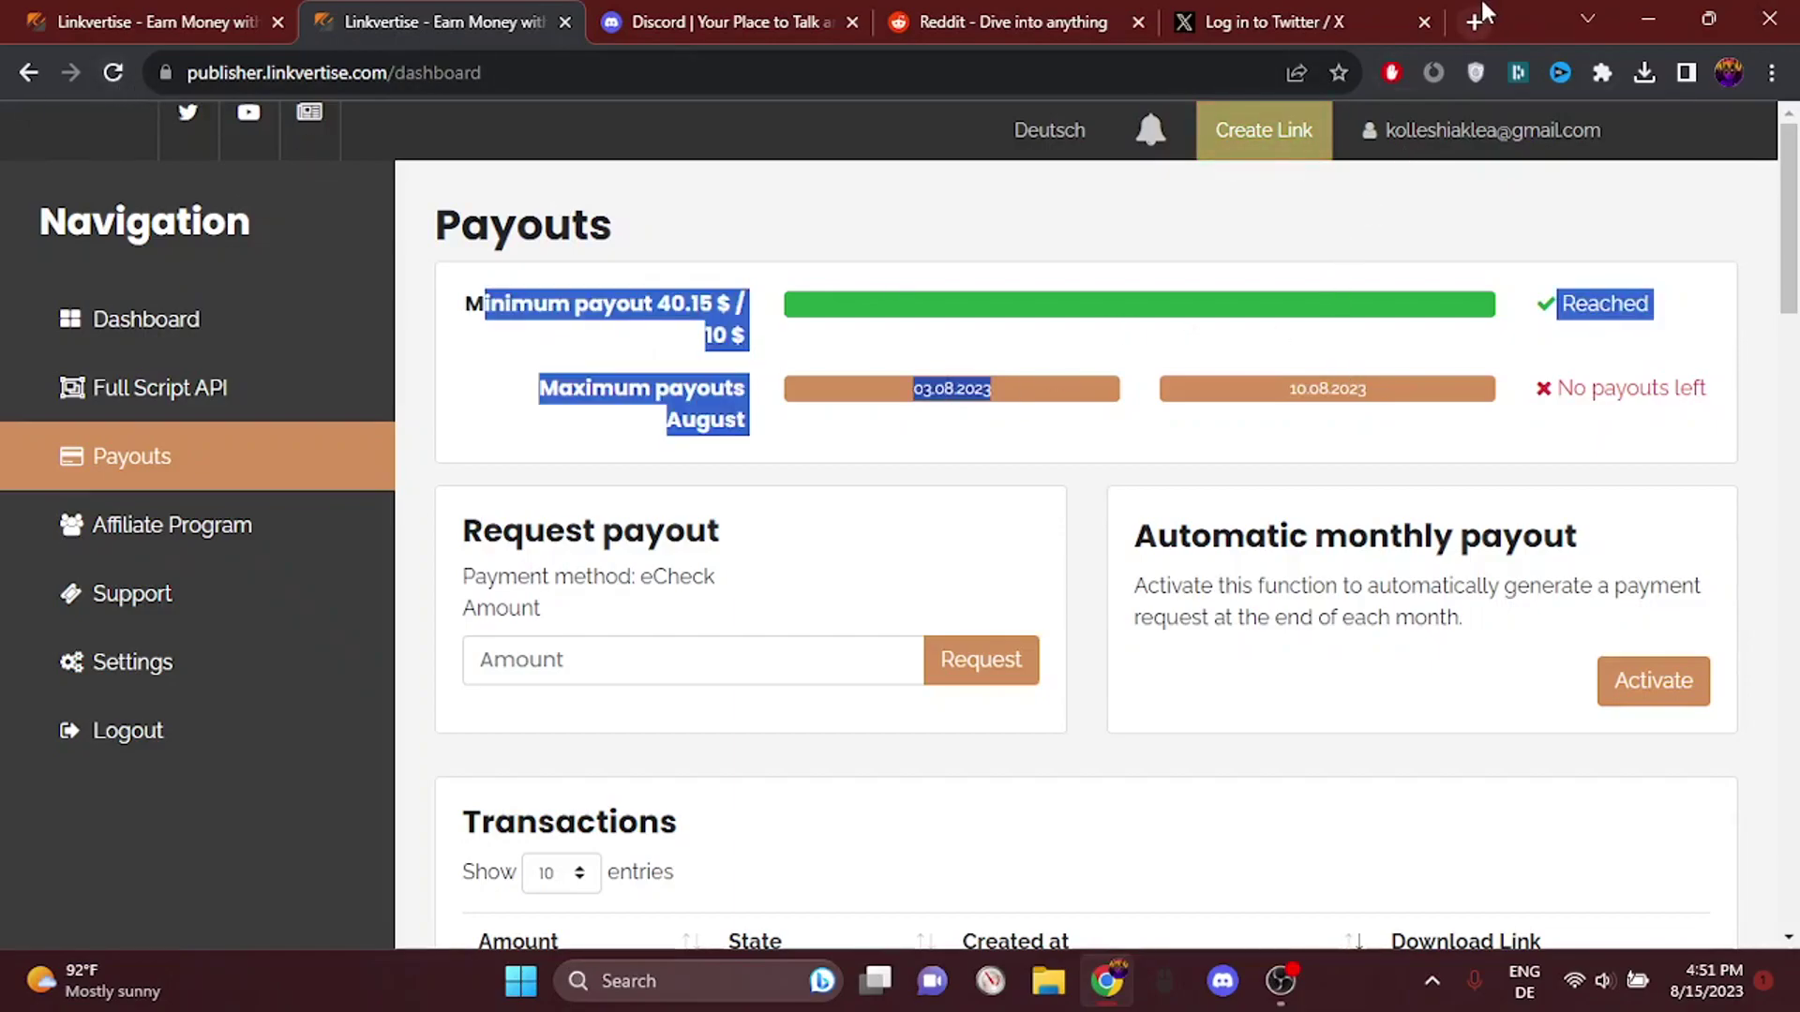
Step: Open the Quora question about a computer for gaming and YouTube and read its answers
{"action": "left_click", "coordinate": [1474, 21]}
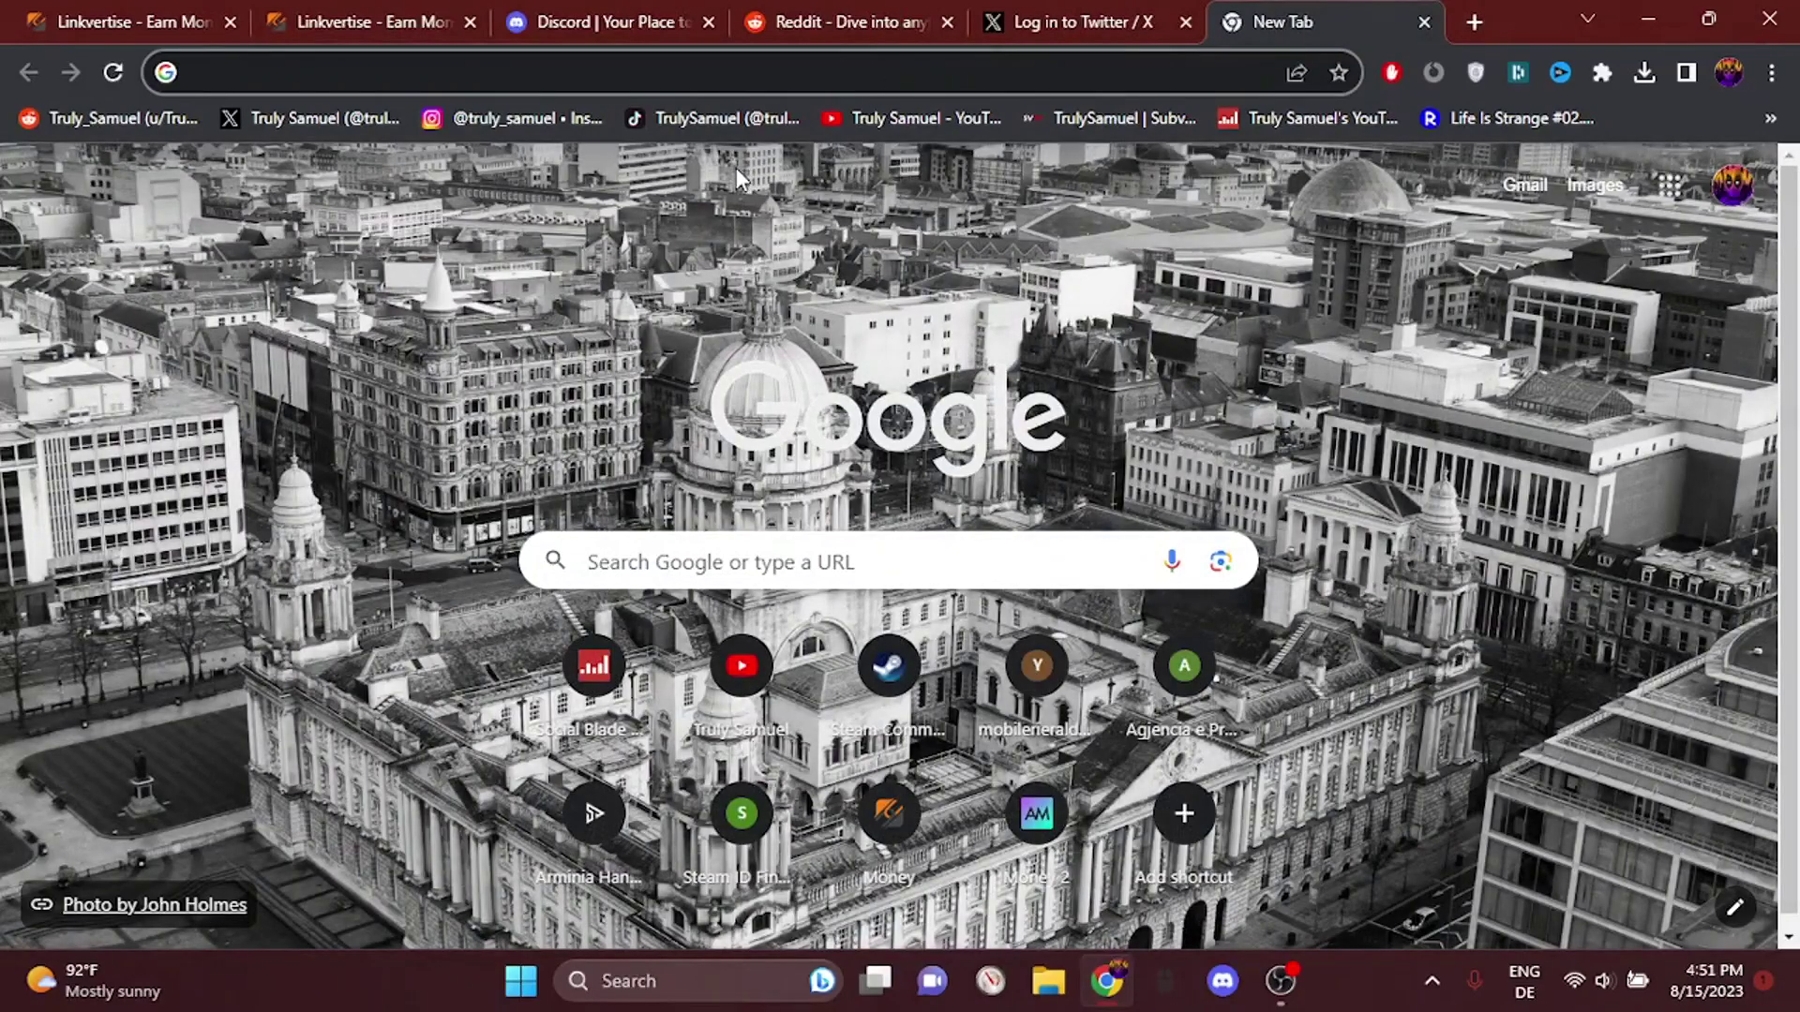
{"action": "type", "text": "q"}
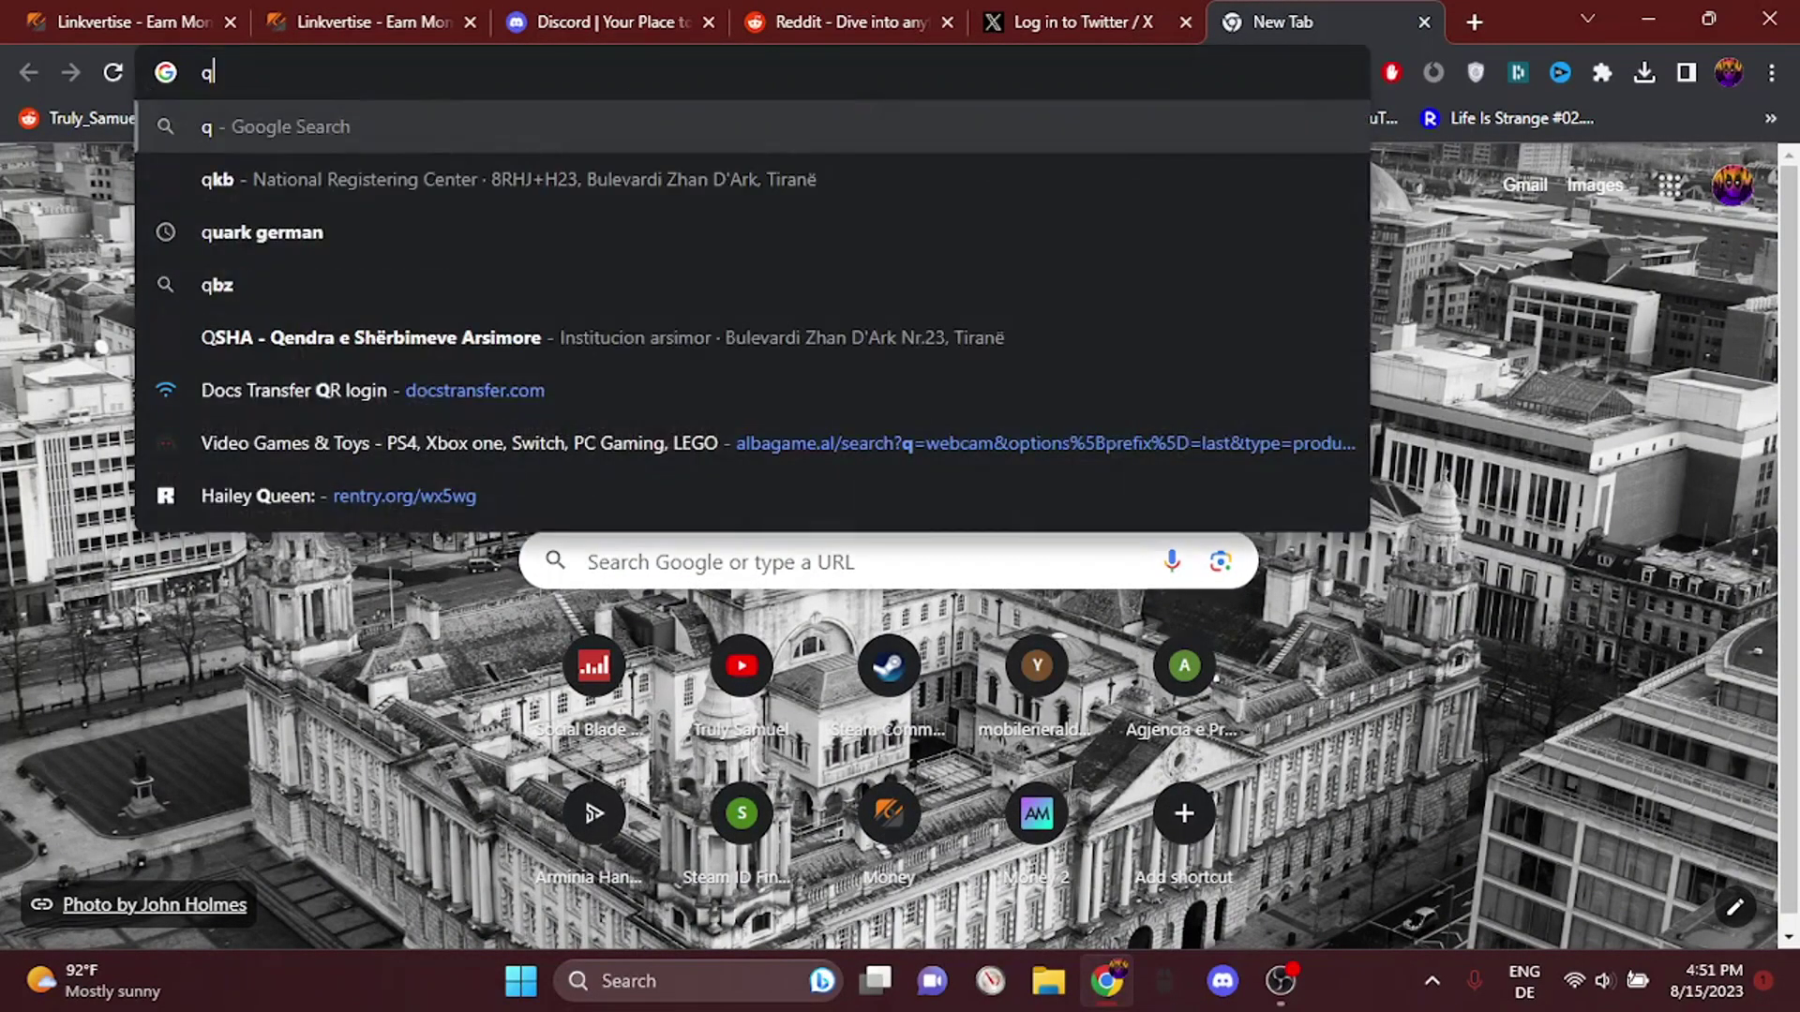
{"action": "type", "text": "uora"}
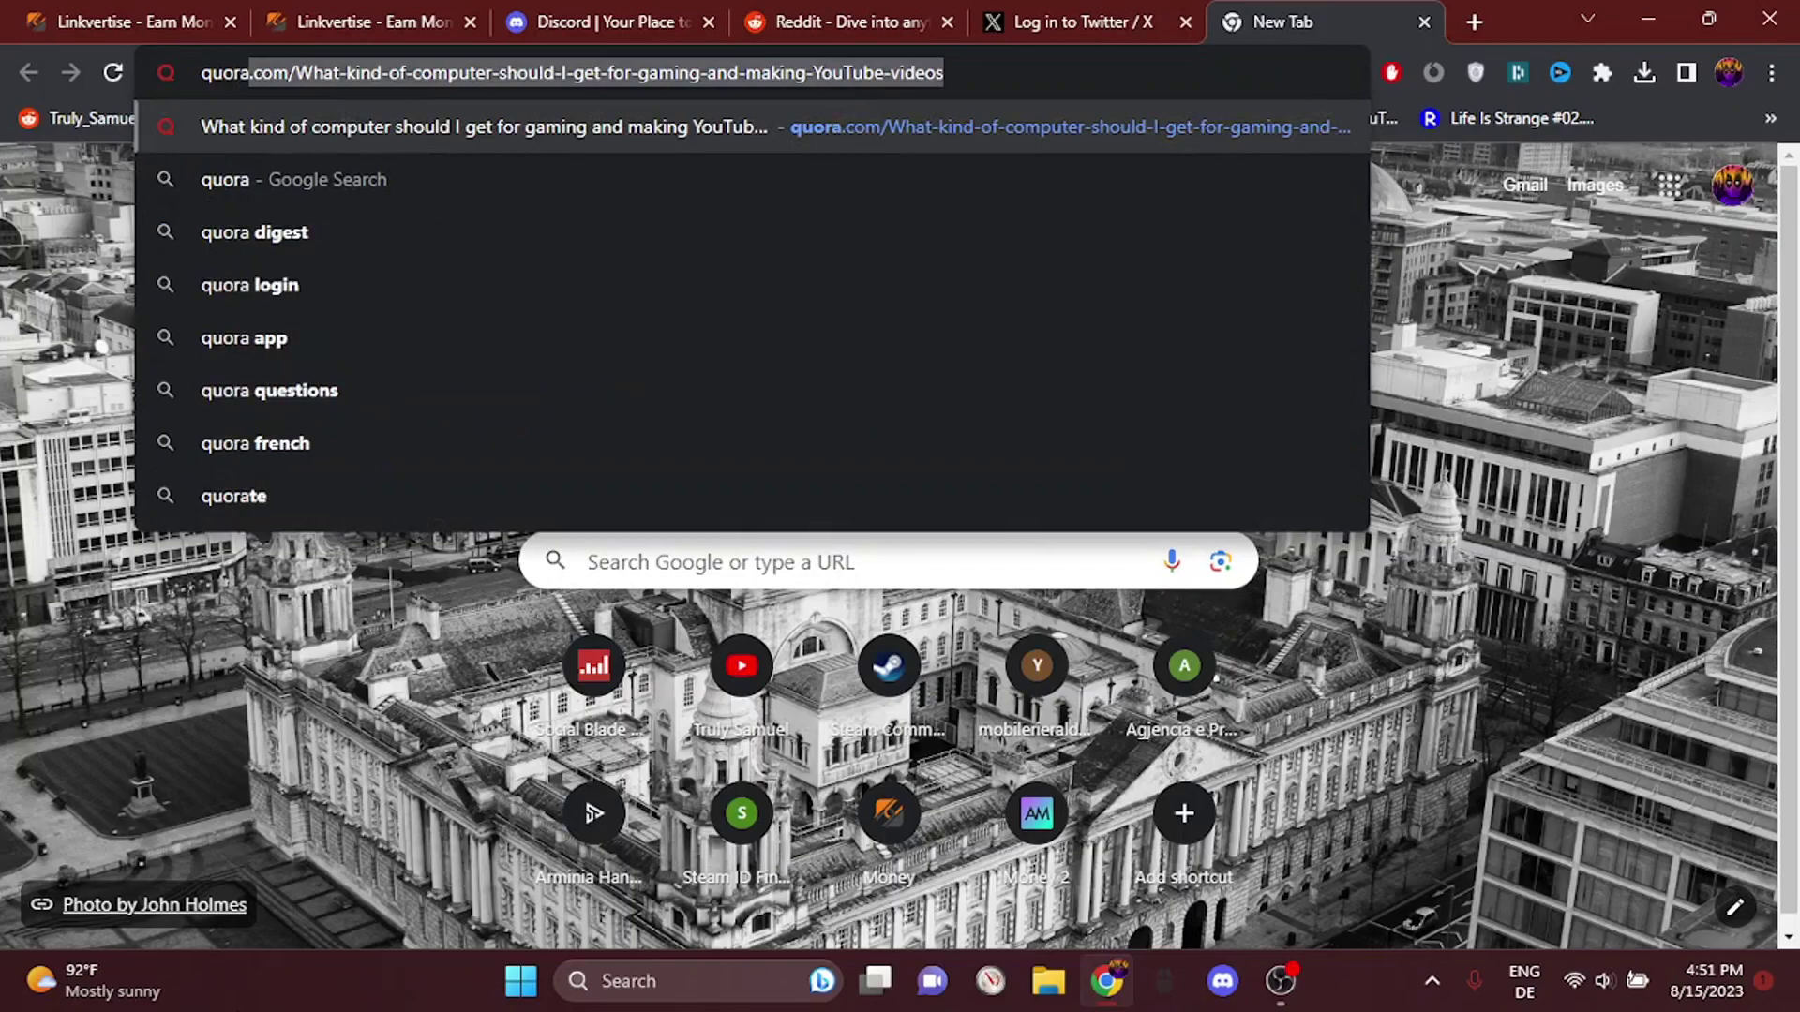
{"action": "key", "text": "Return"}
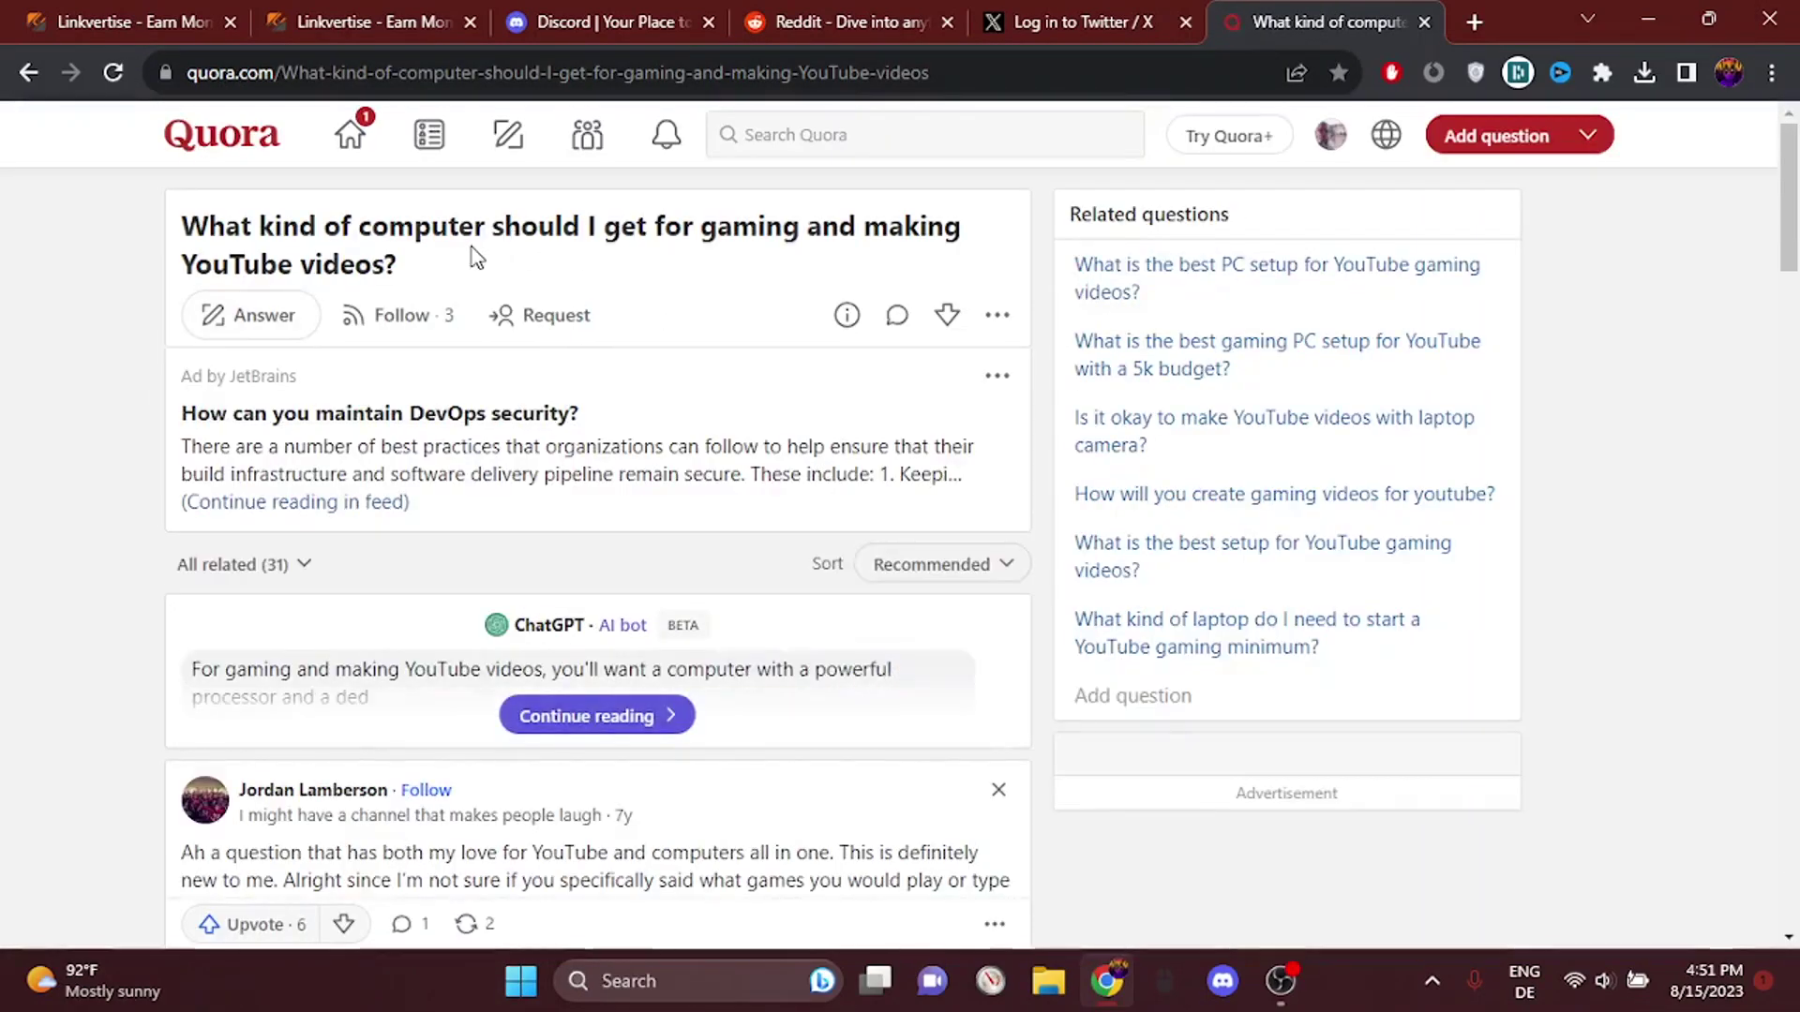
{"action": "scroll", "coordinate": [468, 251], "scroll_direction": "down", "scroll_amount": 2}
{"action": "scroll", "coordinate": [440, 269], "scroll_direction": "down", "scroll_amount": 2}
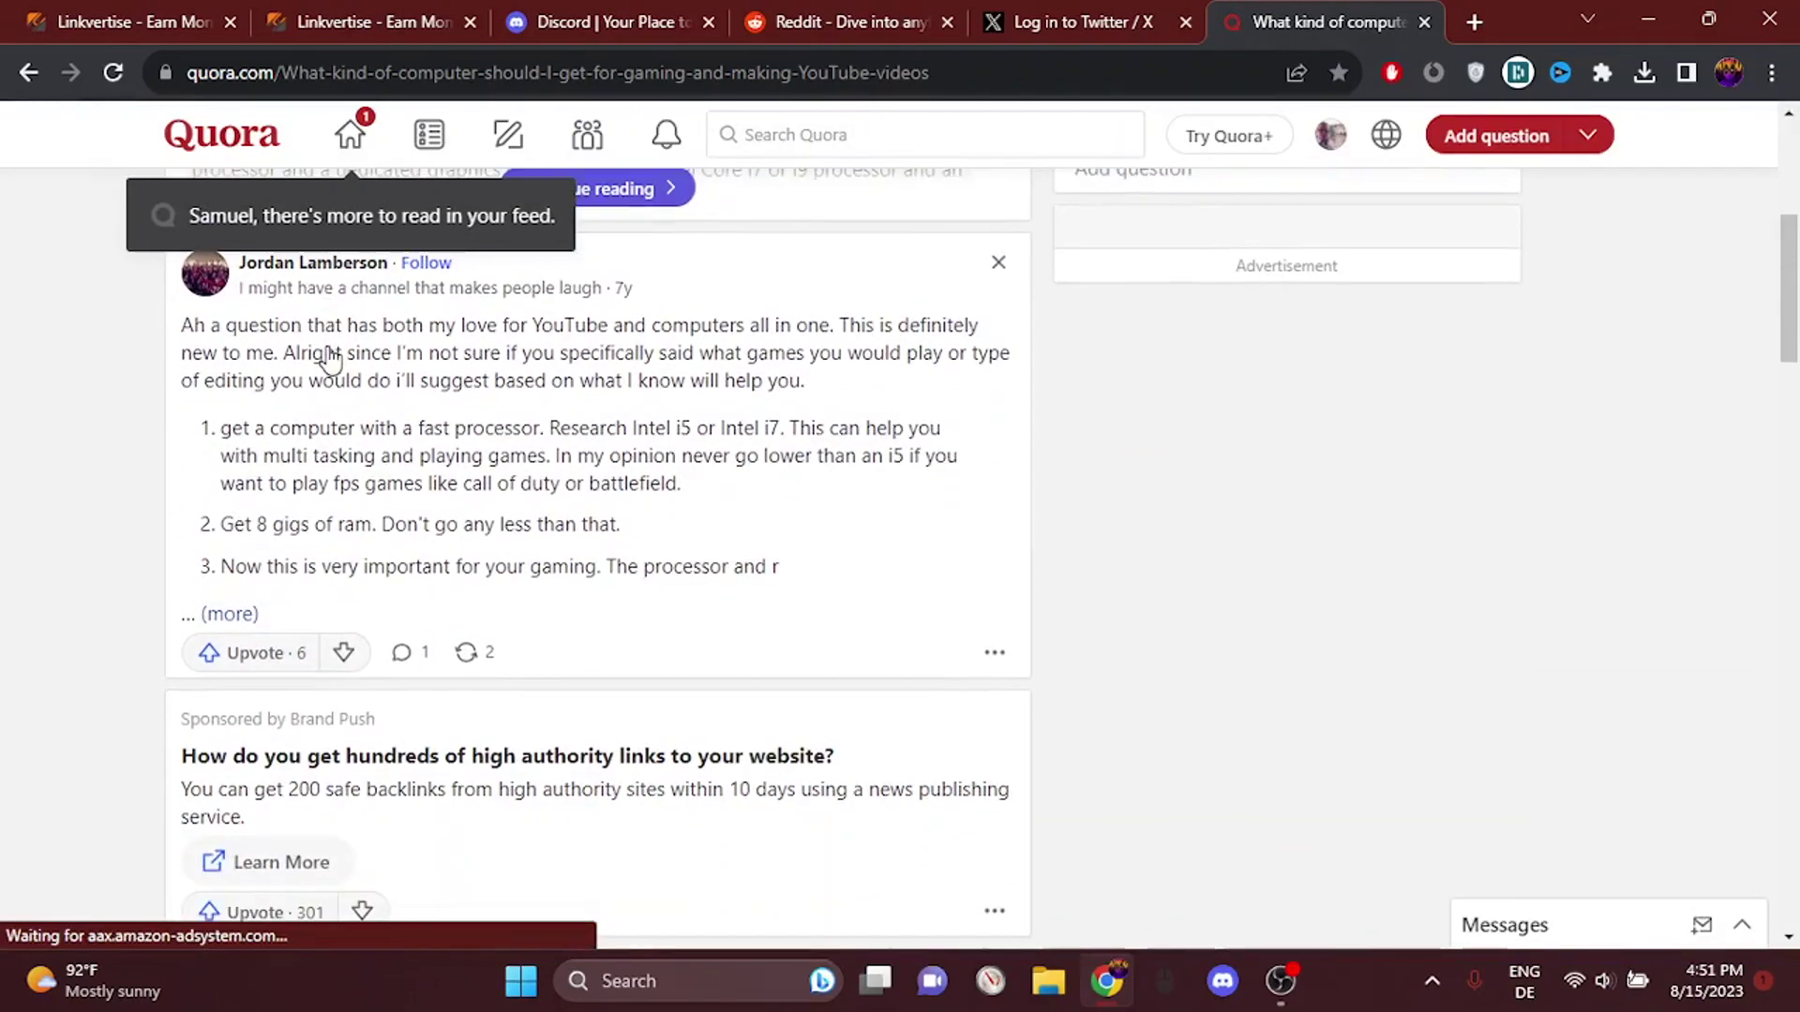
{"action": "scroll", "coordinate": [328, 357], "scroll_direction": "down", "scroll_amount": 1}
{"action": "scroll", "coordinate": [271, 375], "scroll_direction": "up", "scroll_amount": 1}
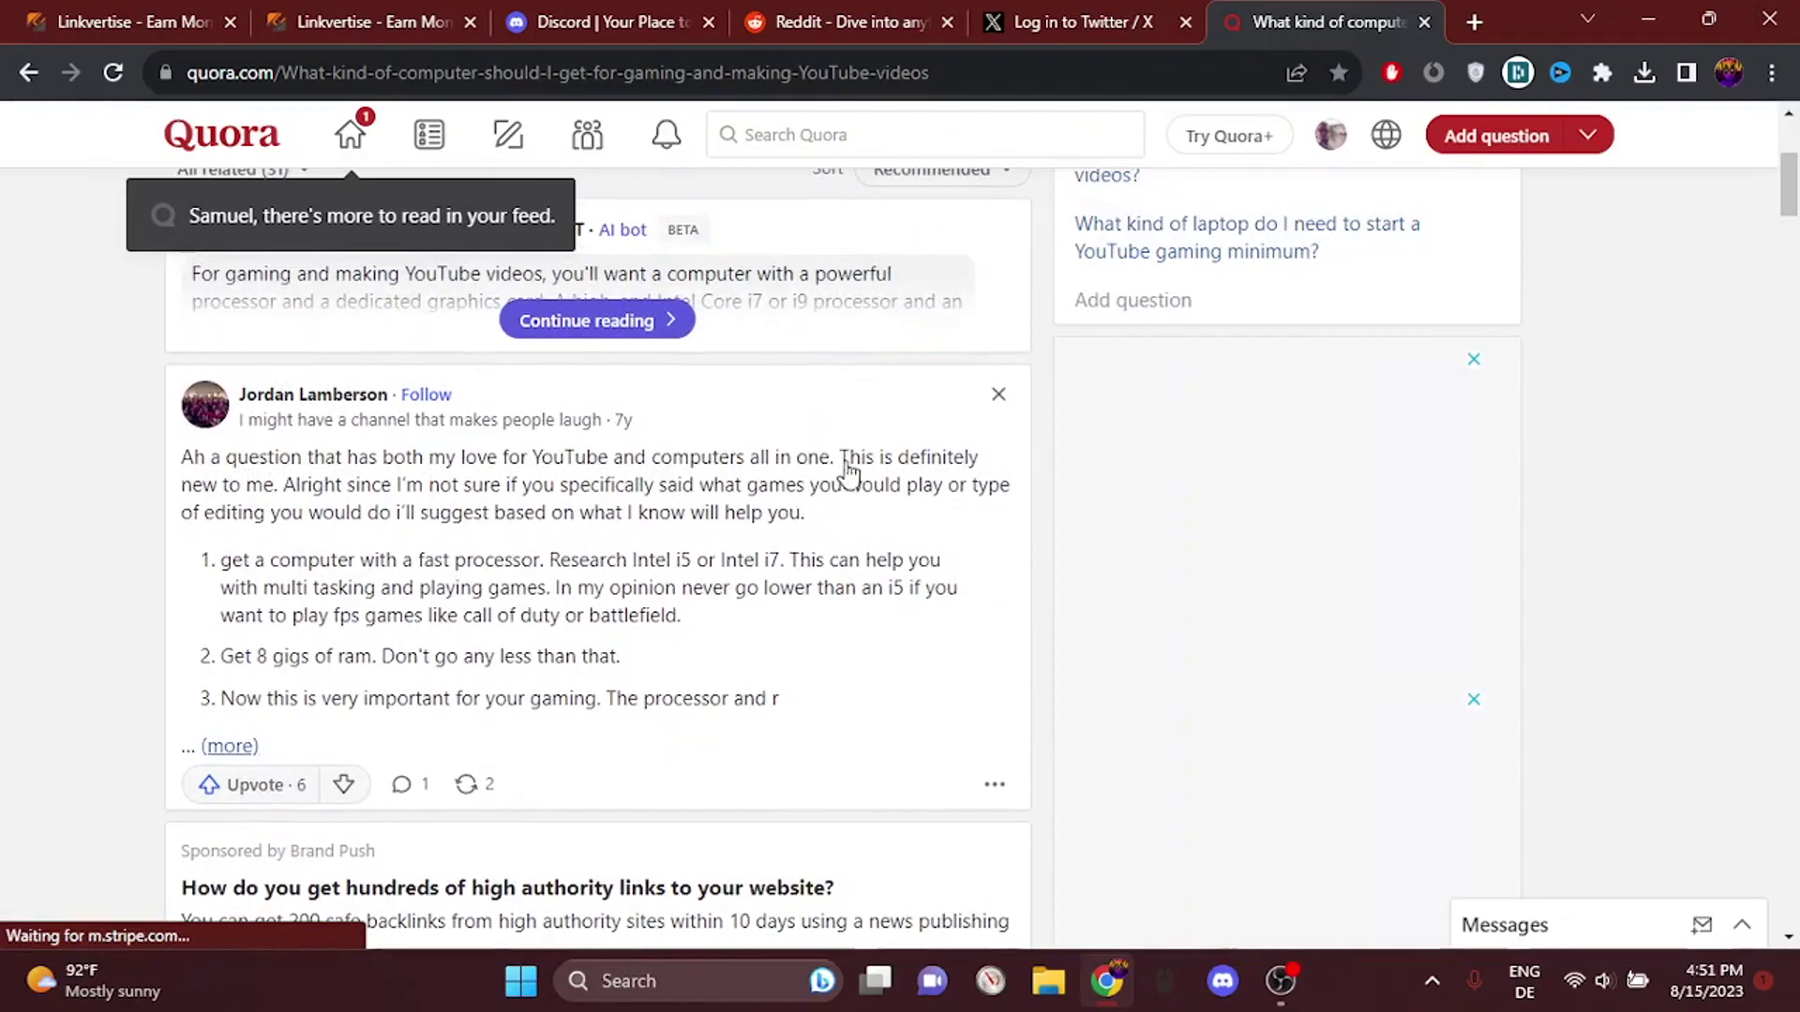
{"action": "scroll", "coordinate": [848, 469], "scroll_direction": "down", "scroll_amount": 5}
{"action": "scroll", "coordinate": [412, 422], "scroll_direction": "down", "scroll_amount": 3}
{"action": "scroll", "coordinate": [348, 453], "scroll_direction": "up", "scroll_amount": 3}
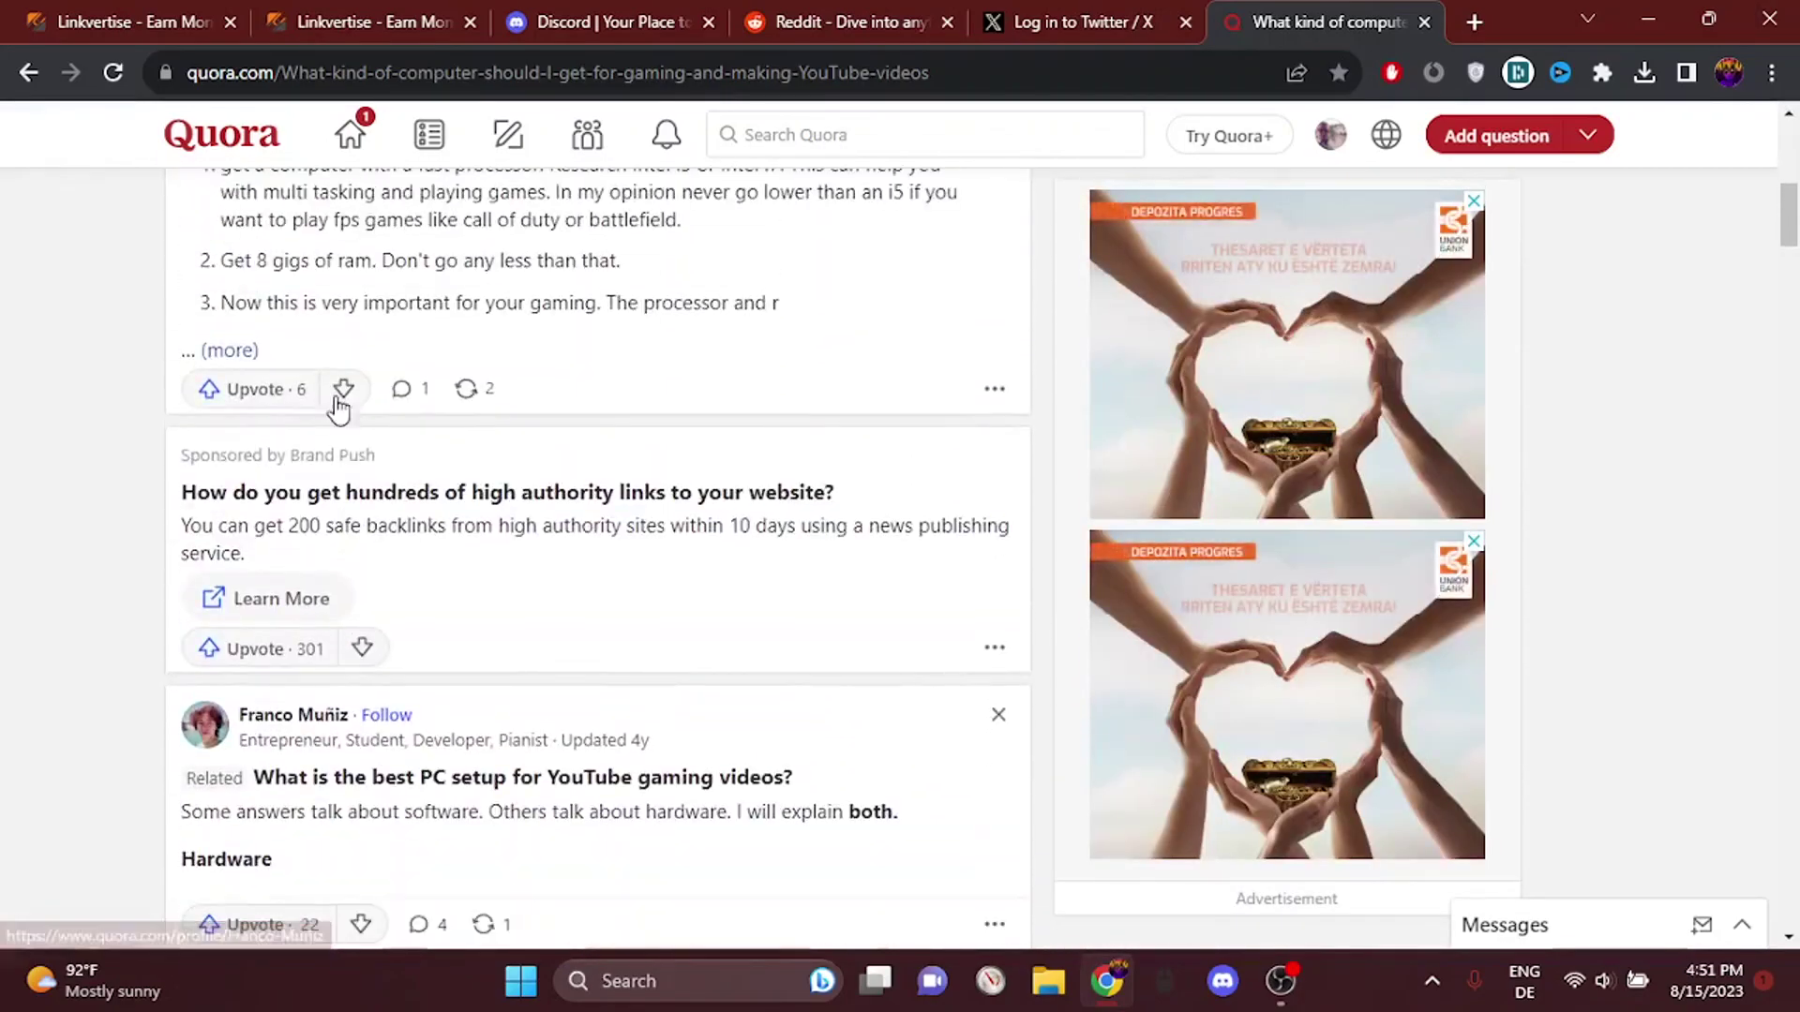
{"action": "scroll", "coordinate": [349, 263], "scroll_direction": "up", "scroll_amount": 5}
{"action": "scroll", "coordinate": [375, 488], "scroll_direction": "down", "scroll_amount": 2}
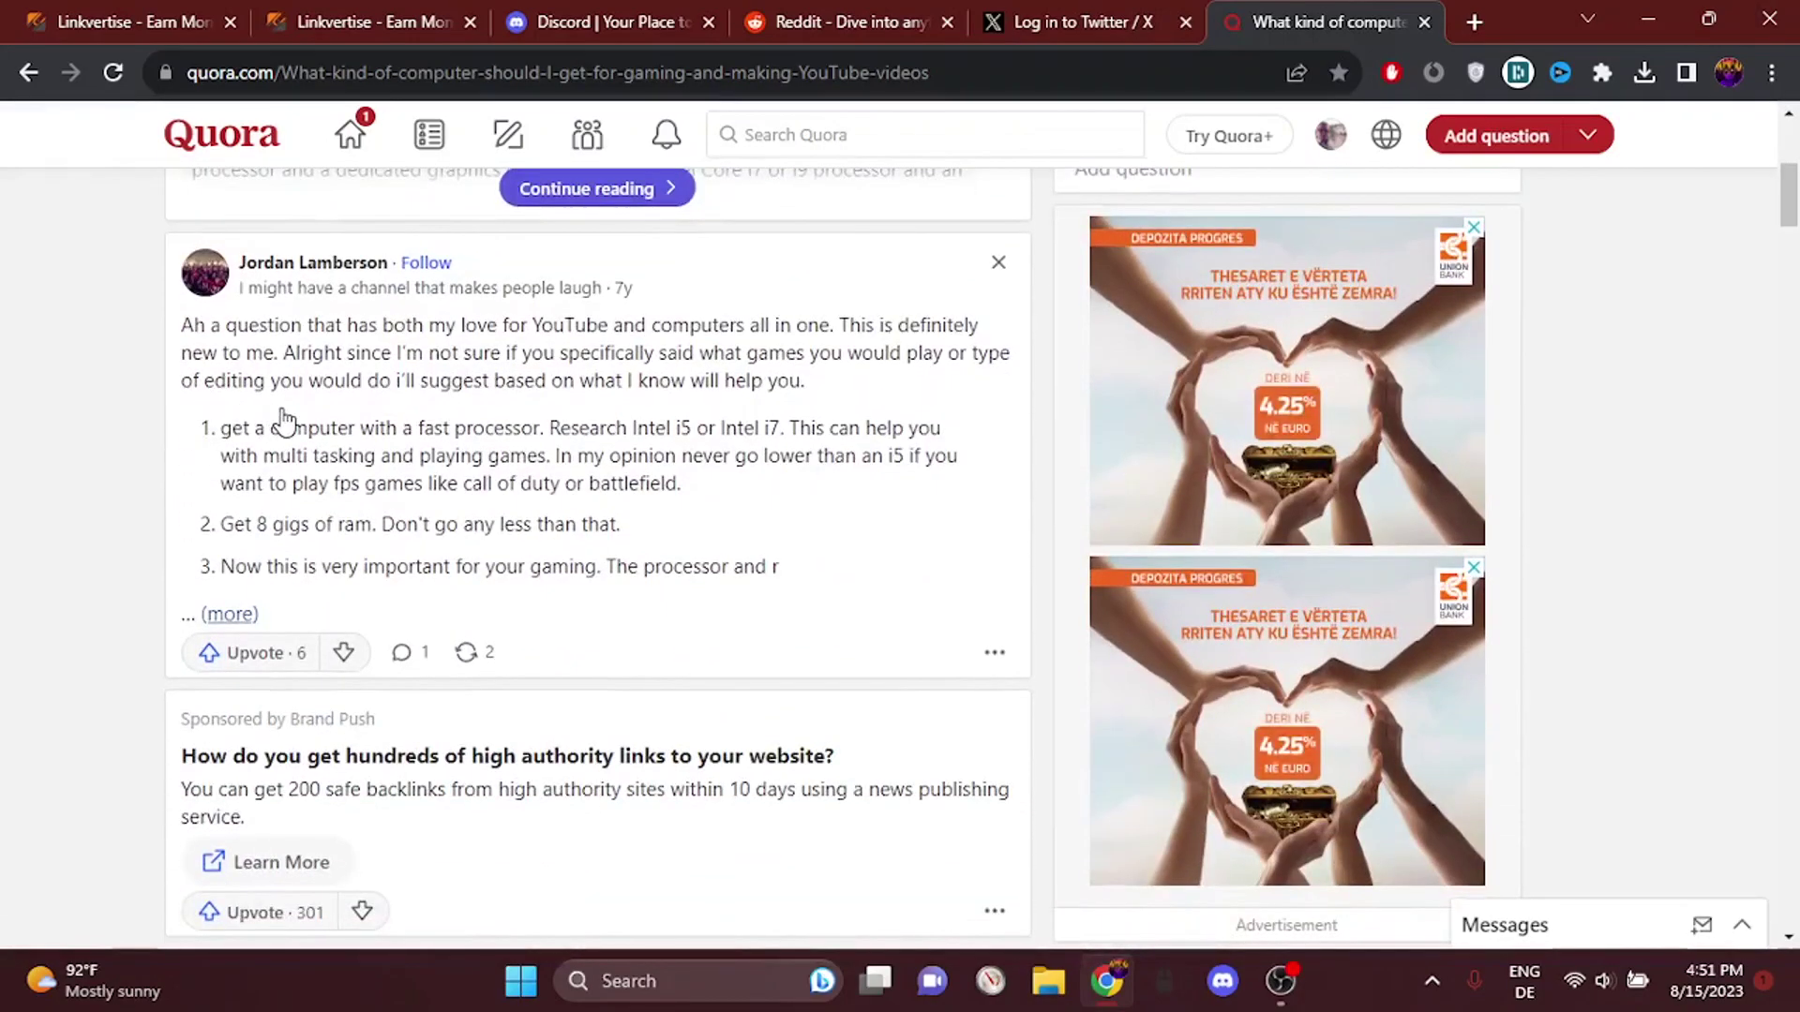
{"action": "scroll", "coordinate": [384, 441], "scroll_direction": "down", "scroll_amount": 3}
{"action": "scroll", "coordinate": [410, 342], "scroll_direction": "up", "scroll_amount": 1}
{"action": "scroll", "coordinate": [410, 342], "scroll_direction": "up", "scroll_amount": 6}
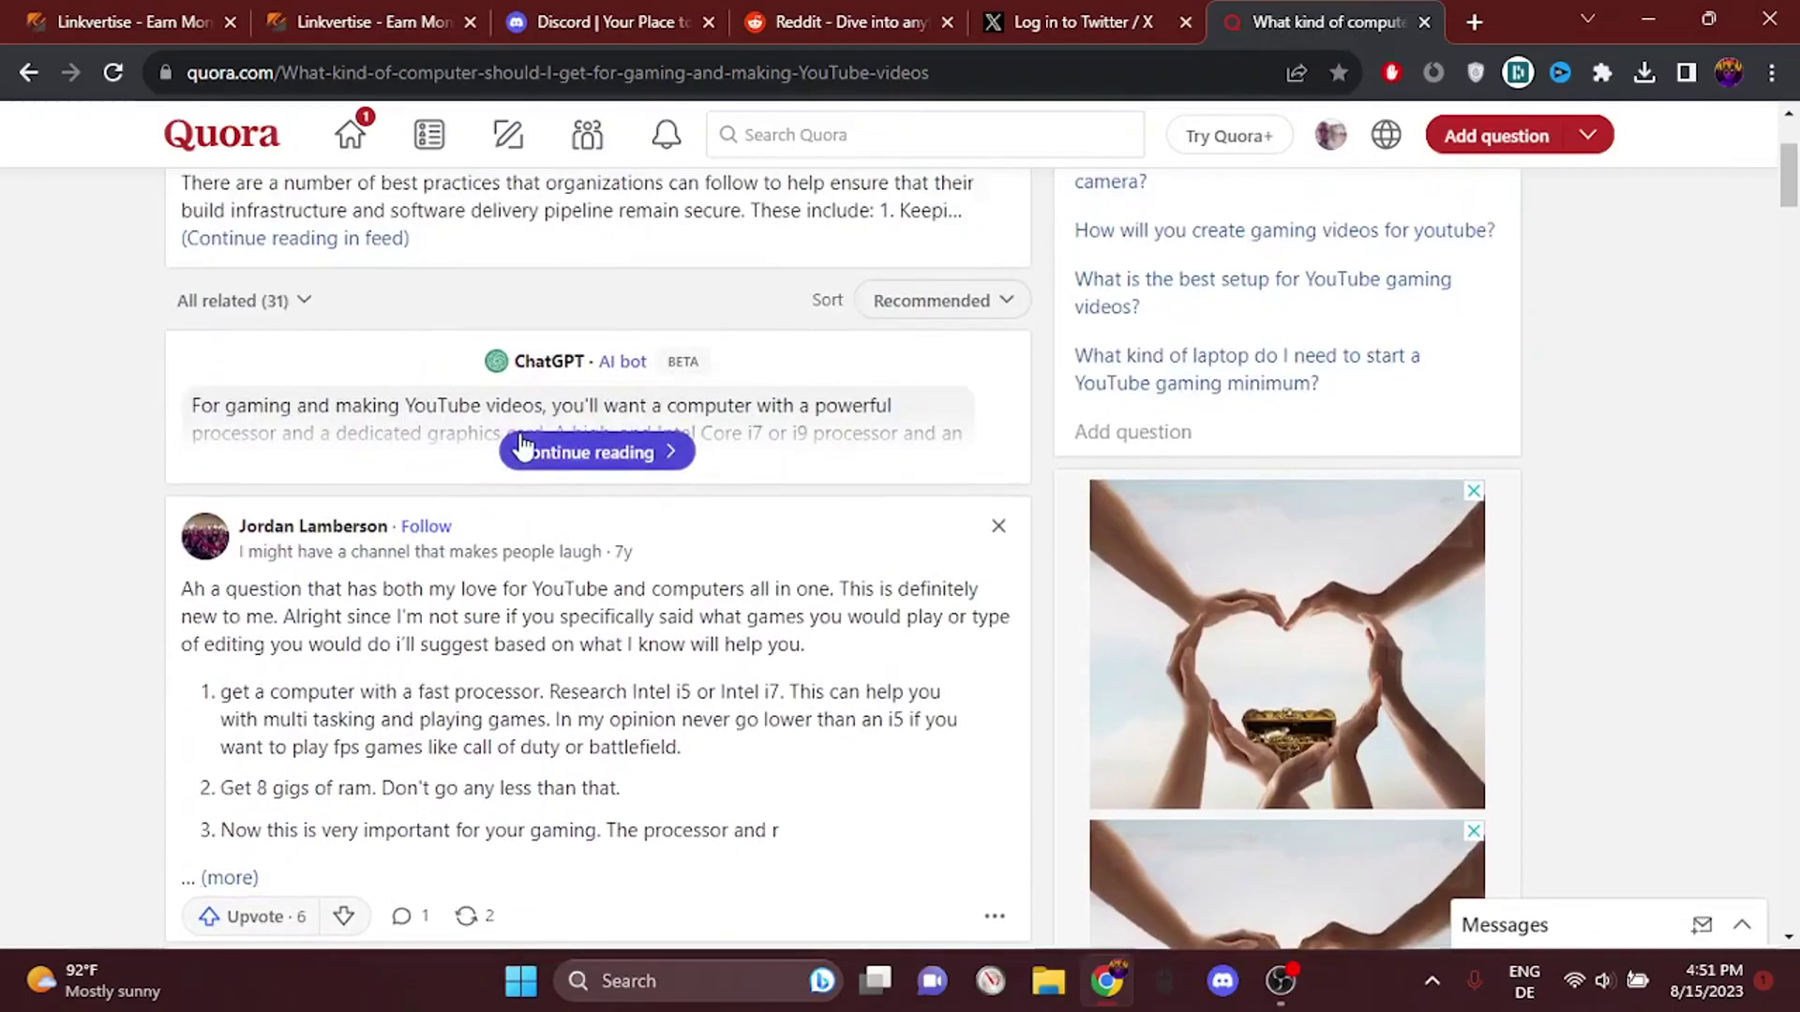
{"action": "scroll", "coordinate": [656, 656], "scroll_direction": "up", "scroll_amount": 1}
{"action": "scroll", "coordinate": [536, 609], "scroll_direction": "down", "scroll_amount": 5}
{"action": "scroll", "coordinate": [548, 497], "scroll_direction": "up", "scroll_amount": 4}
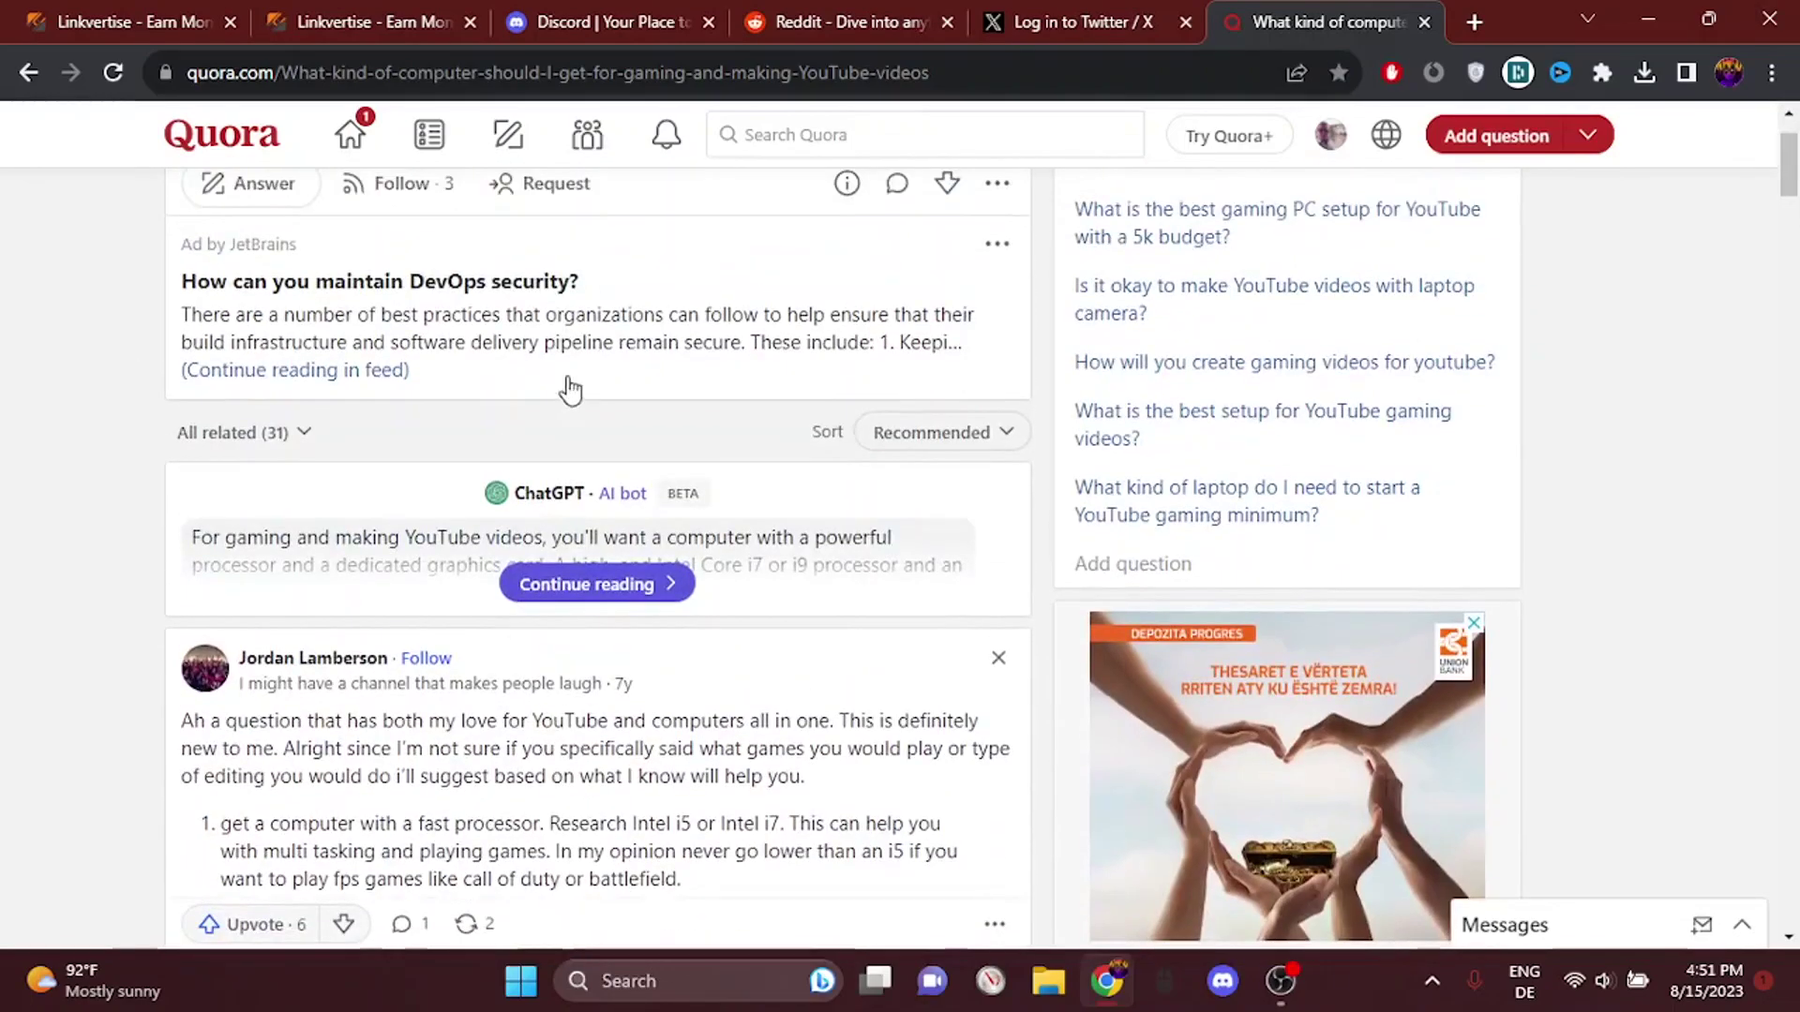
Step: Return to the Quora home feed and scroll through its posts
{"action": "left_click", "coordinate": [380, 130]}
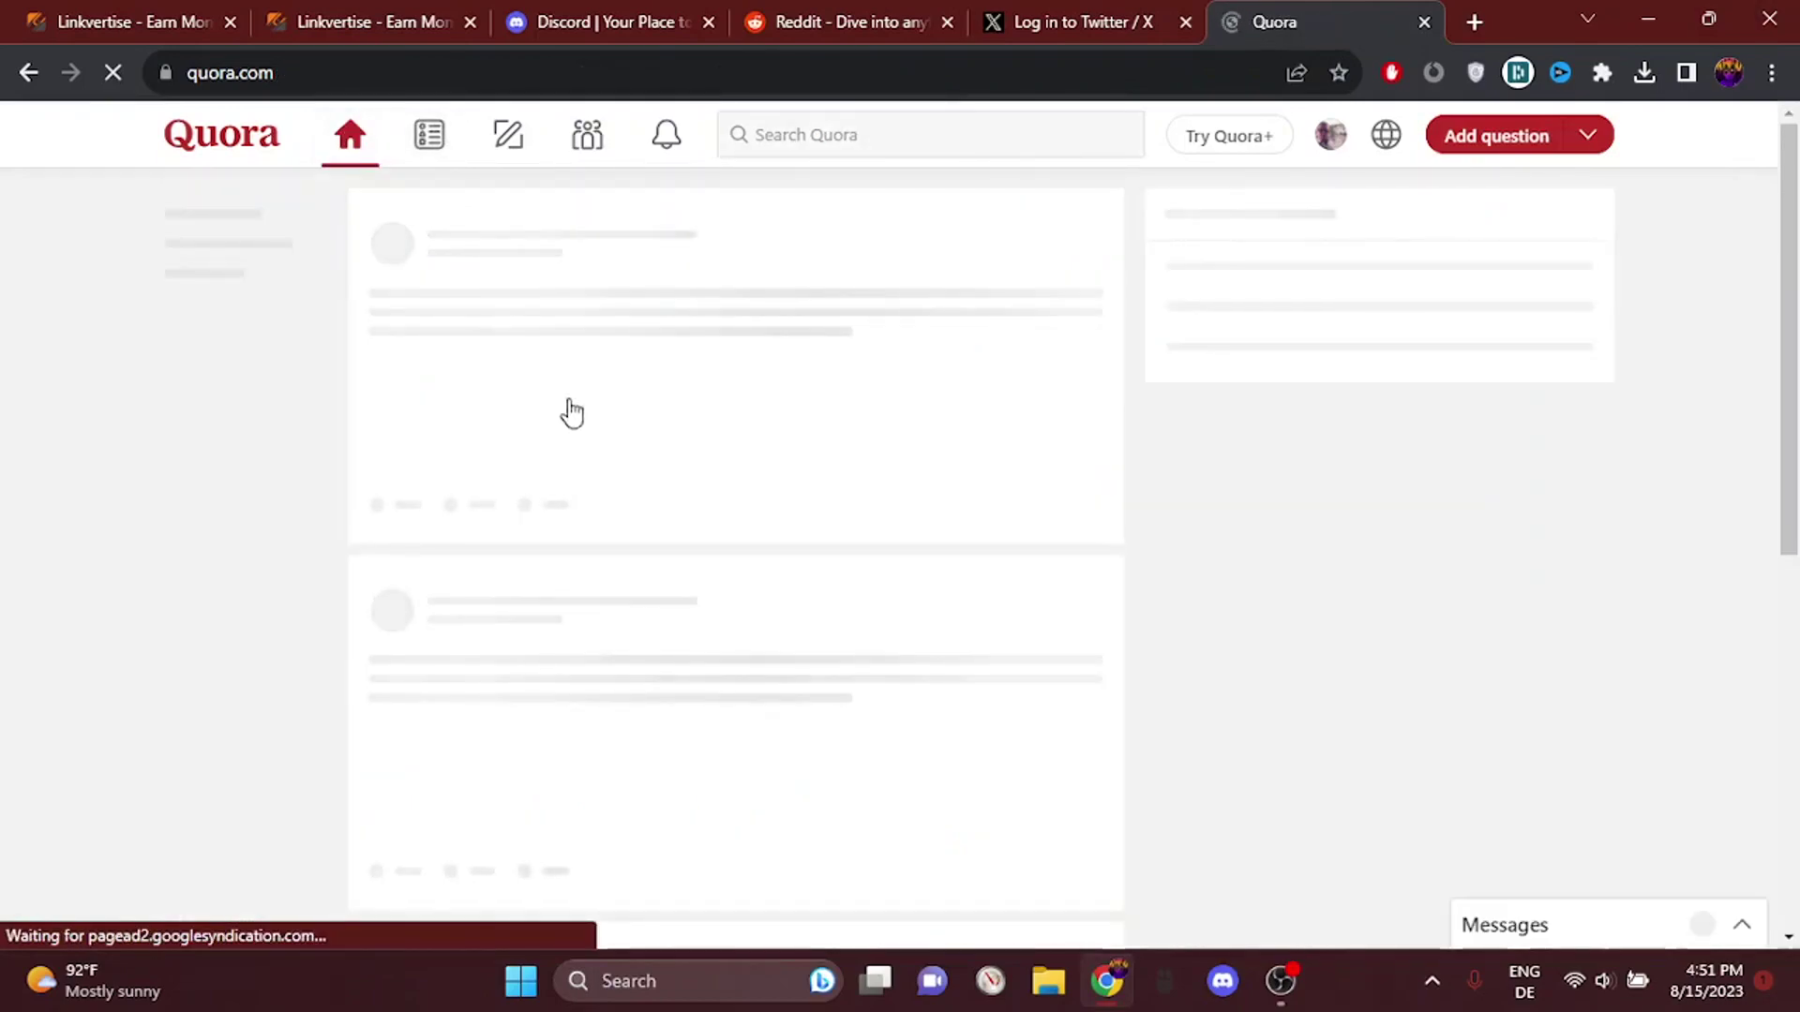
{"action": "scroll", "coordinate": [562, 410], "scroll_direction": "down", "scroll_amount": 3}
{"action": "scroll", "coordinate": [566, 413], "scroll_direction": "down", "scroll_amount": 1}
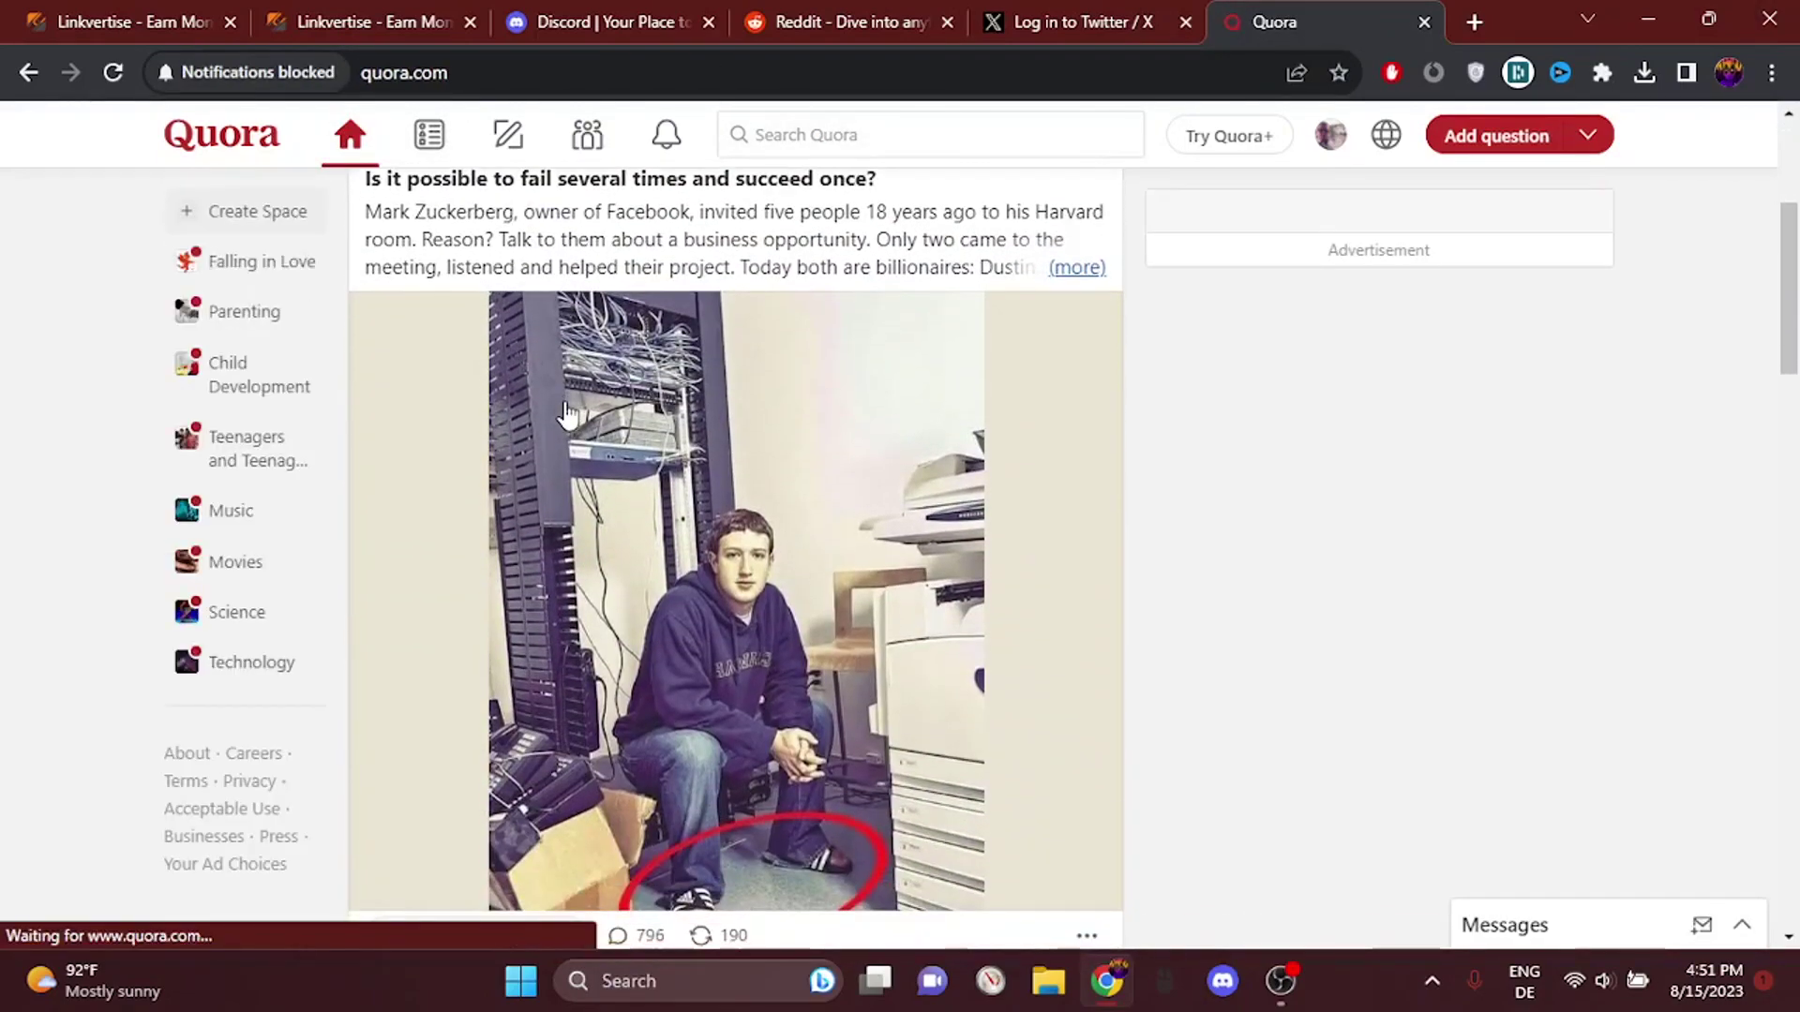
{"action": "scroll", "coordinate": [626, 379], "scroll_direction": "down", "scroll_amount": 5}
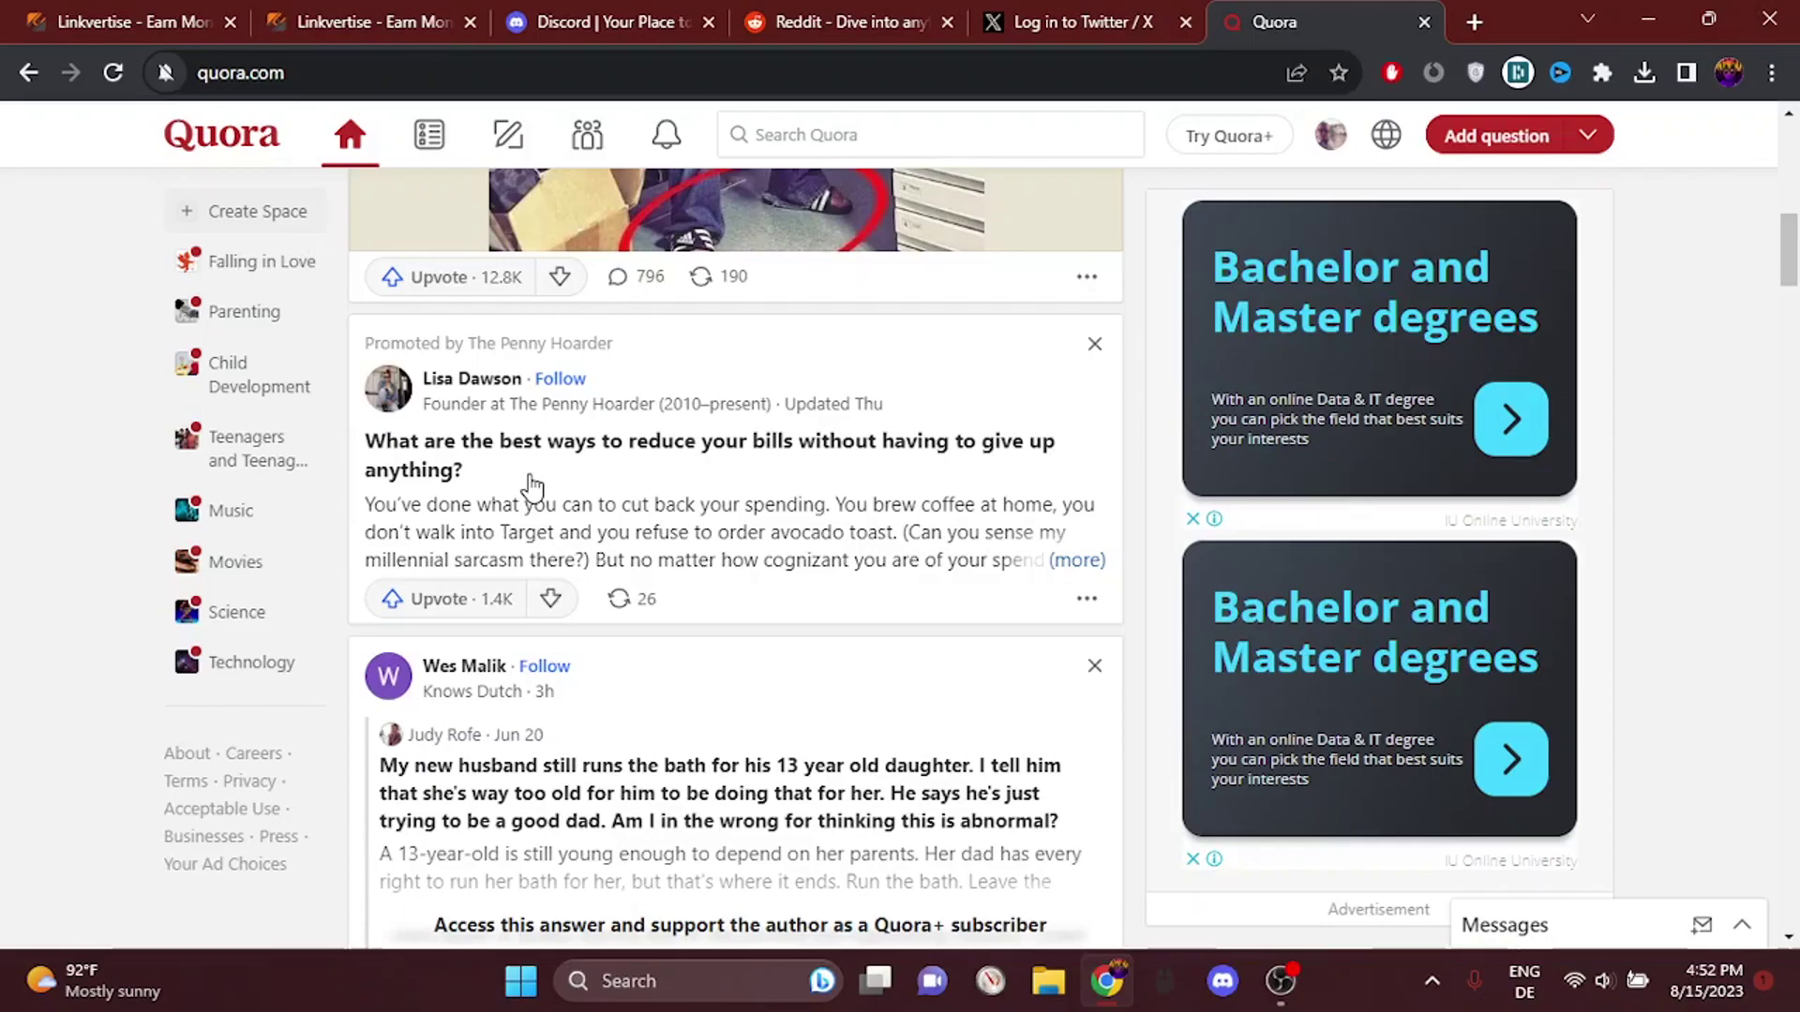
Step: Publish a new Rentry paste with the text jzfguhihu
{"action": "left_click", "coordinate": [1483, 26]}
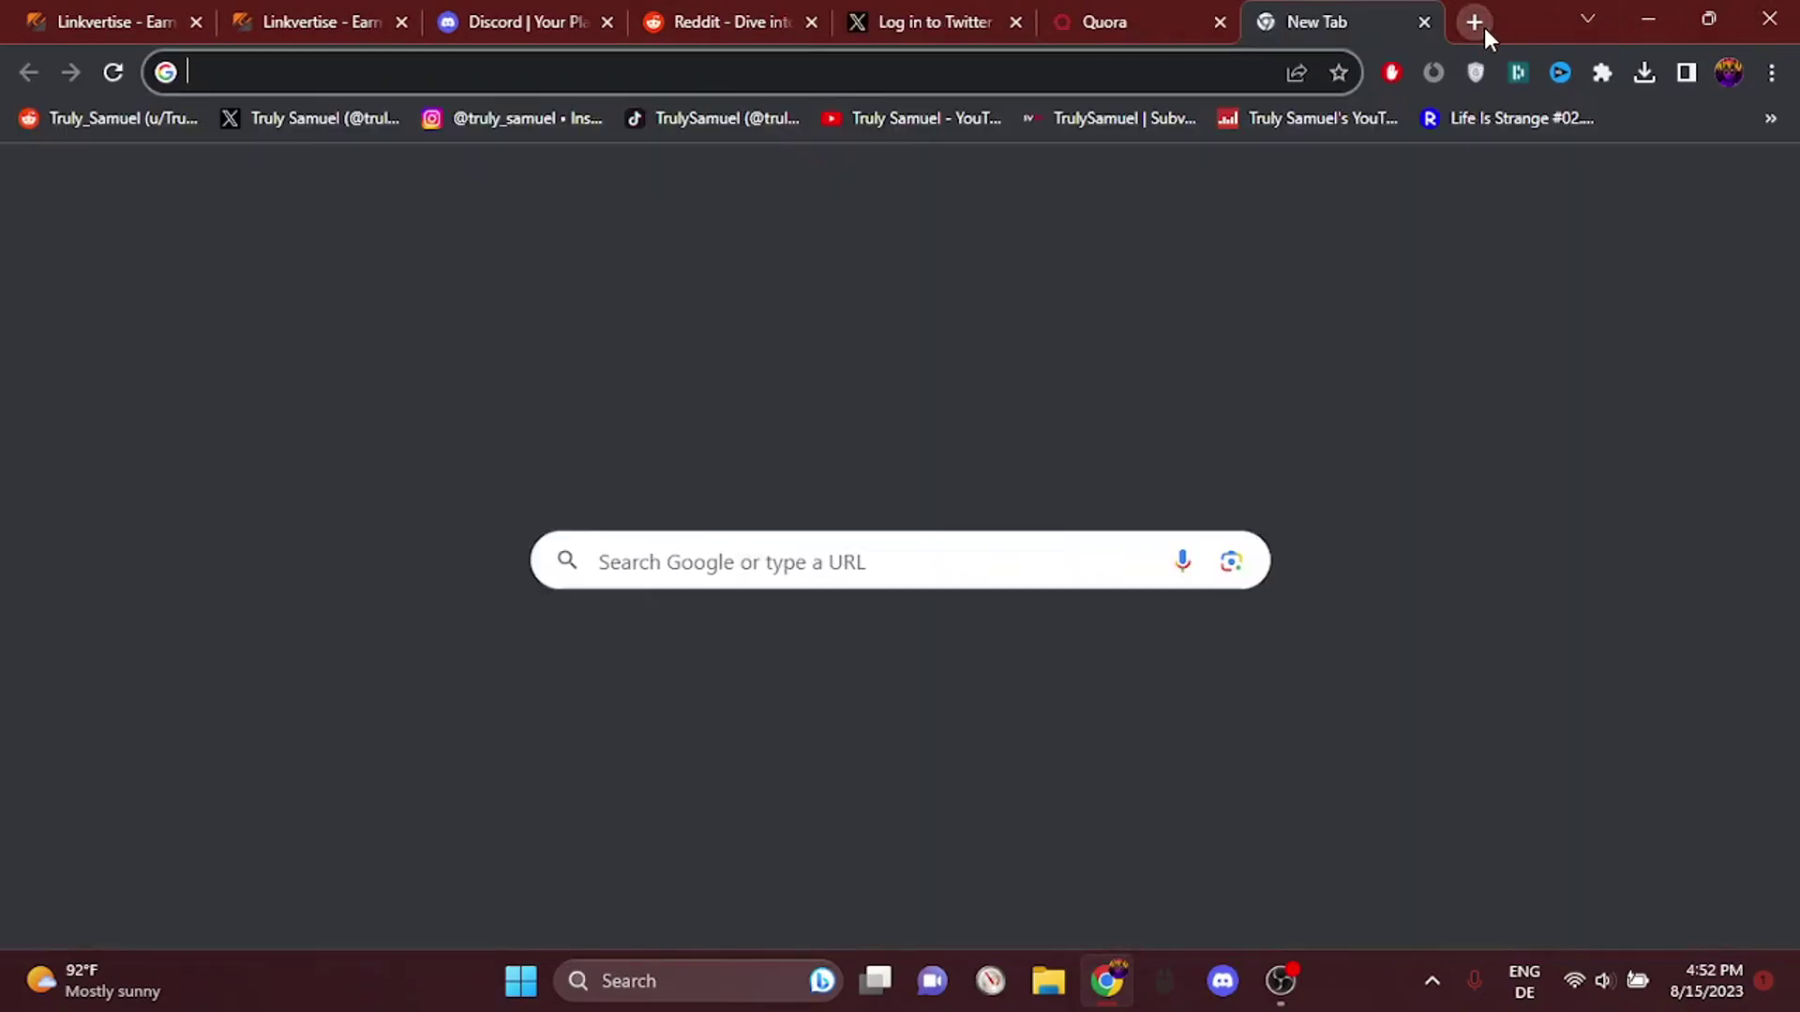
{"action": "type", "text": "re"}
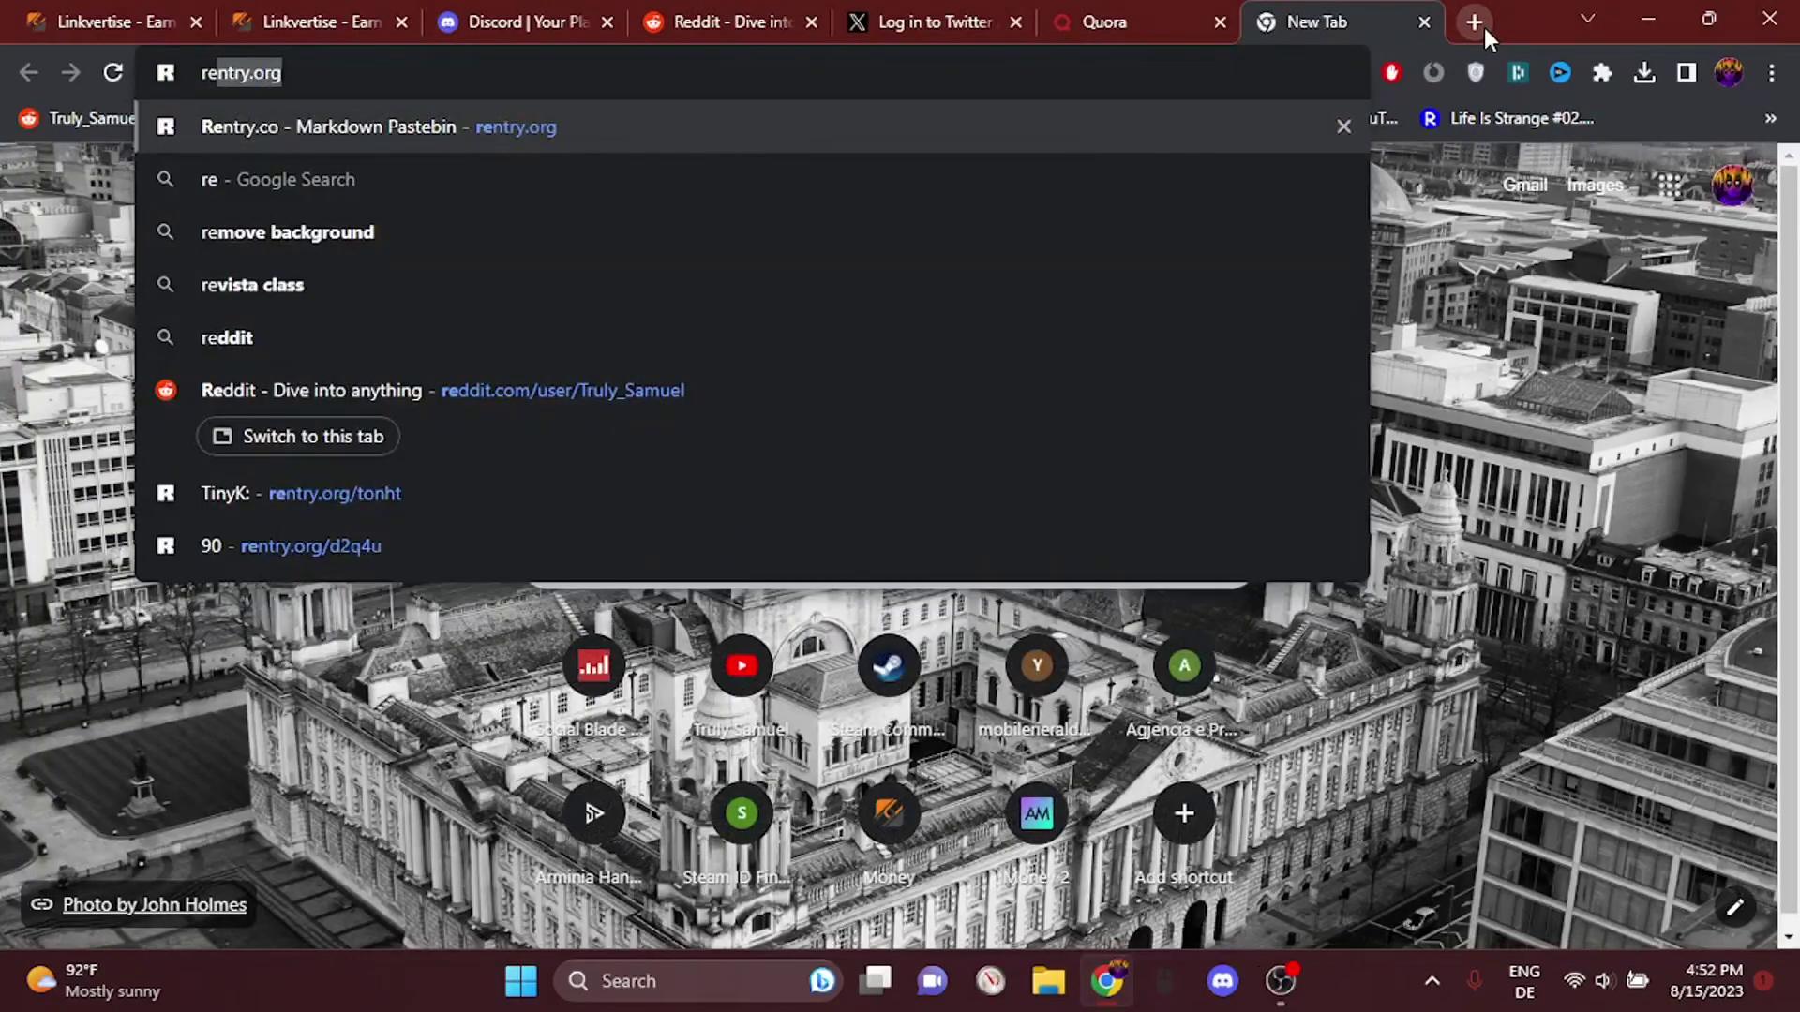
{"action": "key", "text": "Return"}
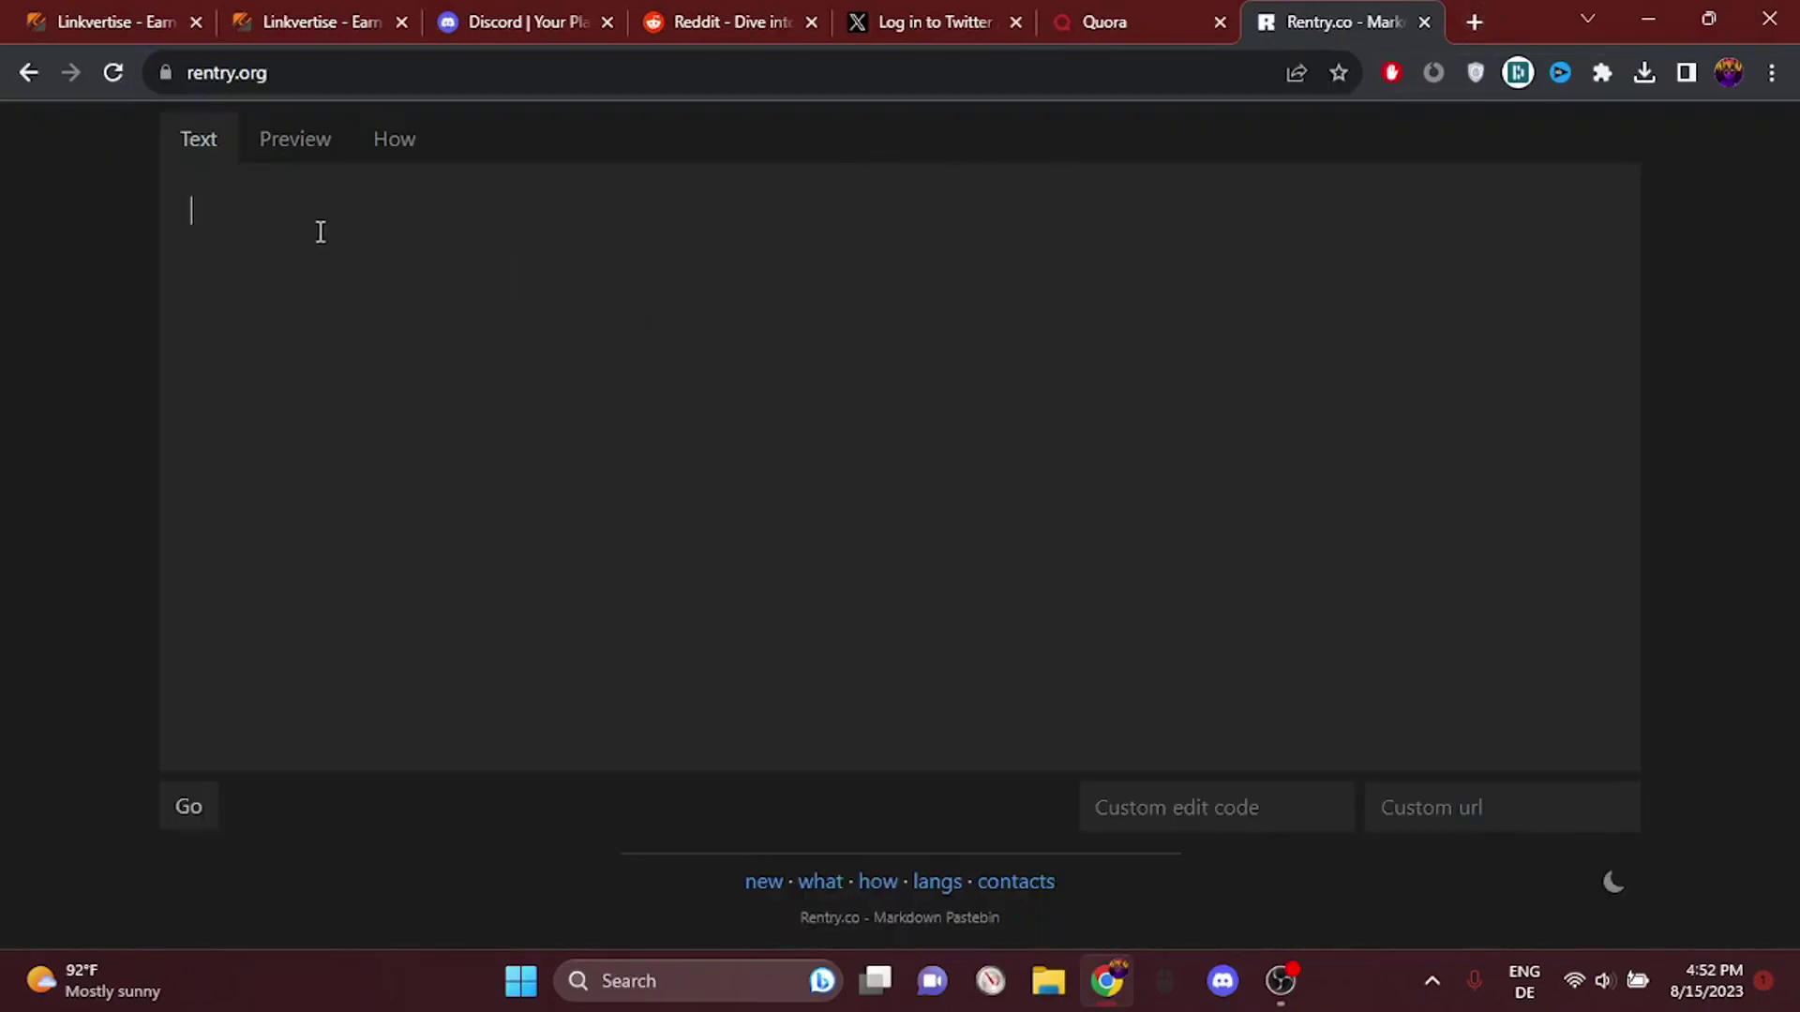
{"action": "type", "text": "jzfguhihu"}
{"action": "left_click", "coordinate": [189, 806]}
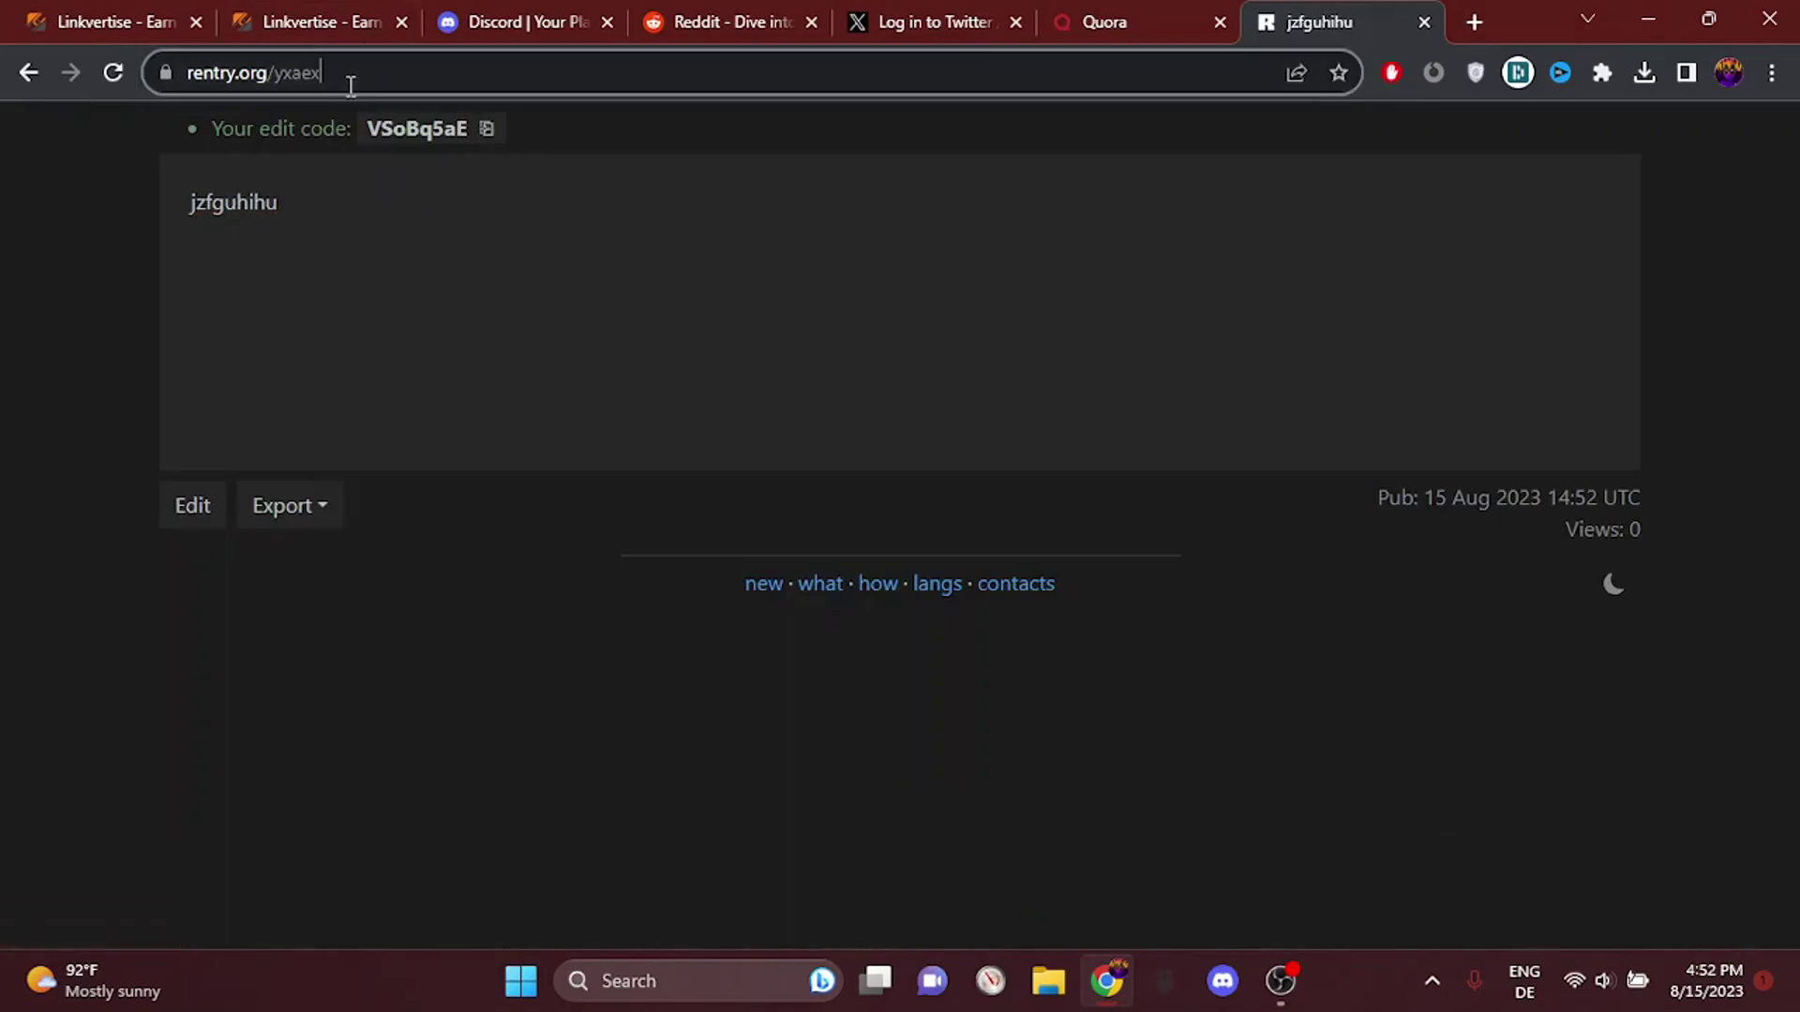
Step: Select the published paste's web address and text
{"action": "left_click", "coordinate": [350, 73]}
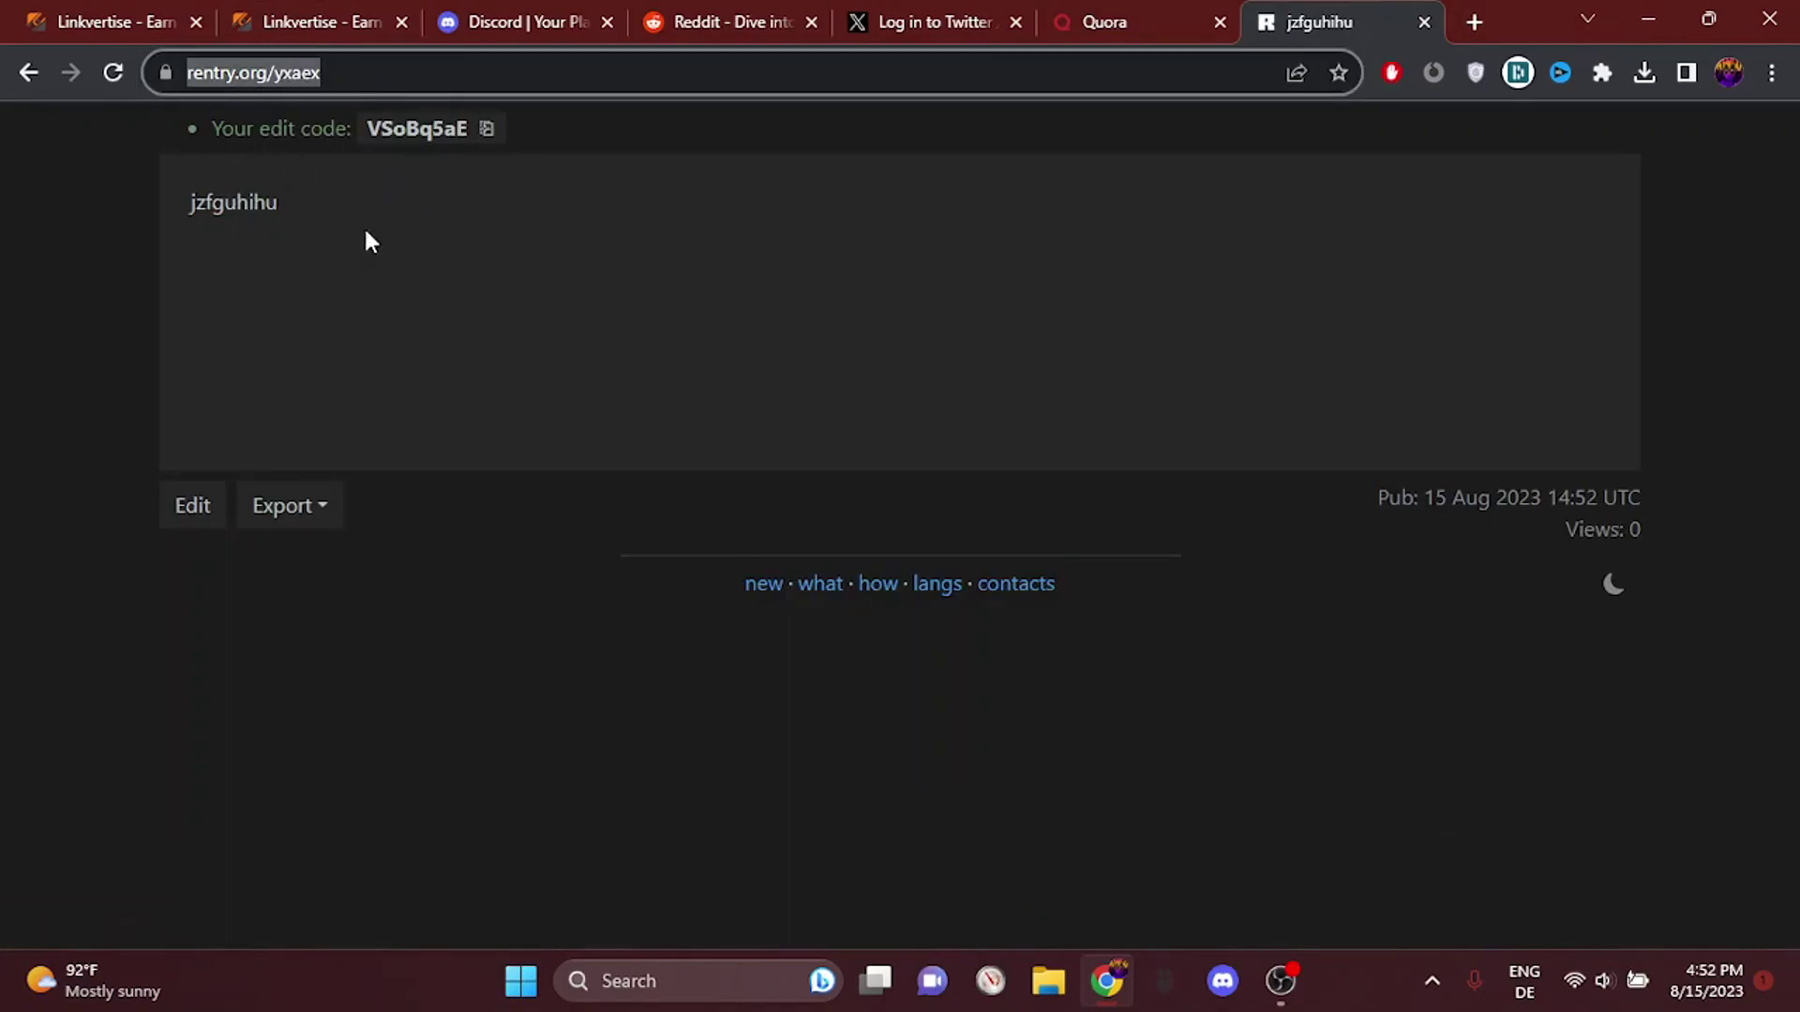
{"action": "mouse_move", "coordinate": [281, 202]}
{"action": "left_mouse_down"}
{"action": "mouse_move", "coordinate": [206, 202]}
{"action": "mouse_move", "coordinate": [192, 128]}
{"action": "left_mouse_up"}
{"action": "double_click", "coordinate": [276, 198]}
{"action": "left_click", "coordinate": [307, 184]}
{"action": "left_click", "coordinate": [425, 217]}
{"action": "left_click_drag", "start_coordinate": [430, 233], "coordinate": [5, 58]}
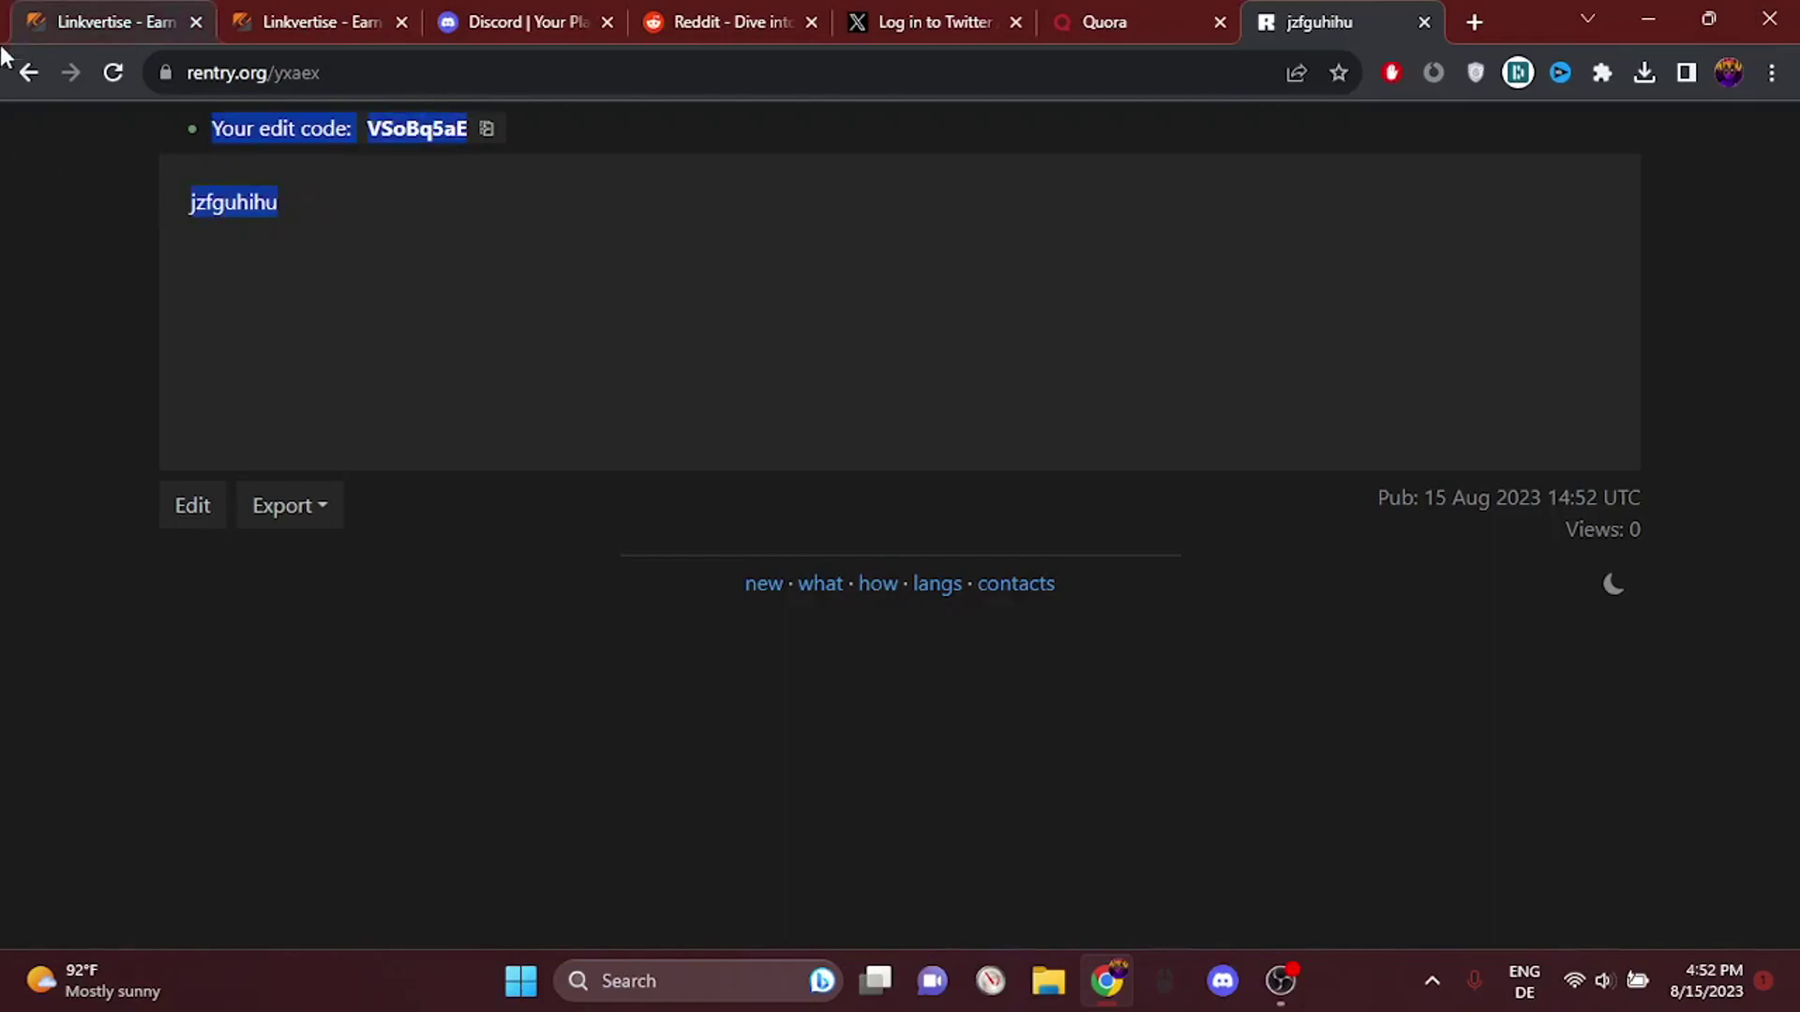
Step: Copy the rentry.org/yxaex address and close the Rentry tab
{"action": "right_click", "coordinate": [291, 77]}
{"action": "left_click", "coordinate": [257, 81]}
{"action": "left_click_drag", "start_coordinate": [363, 73], "coordinate": [76, 76]}
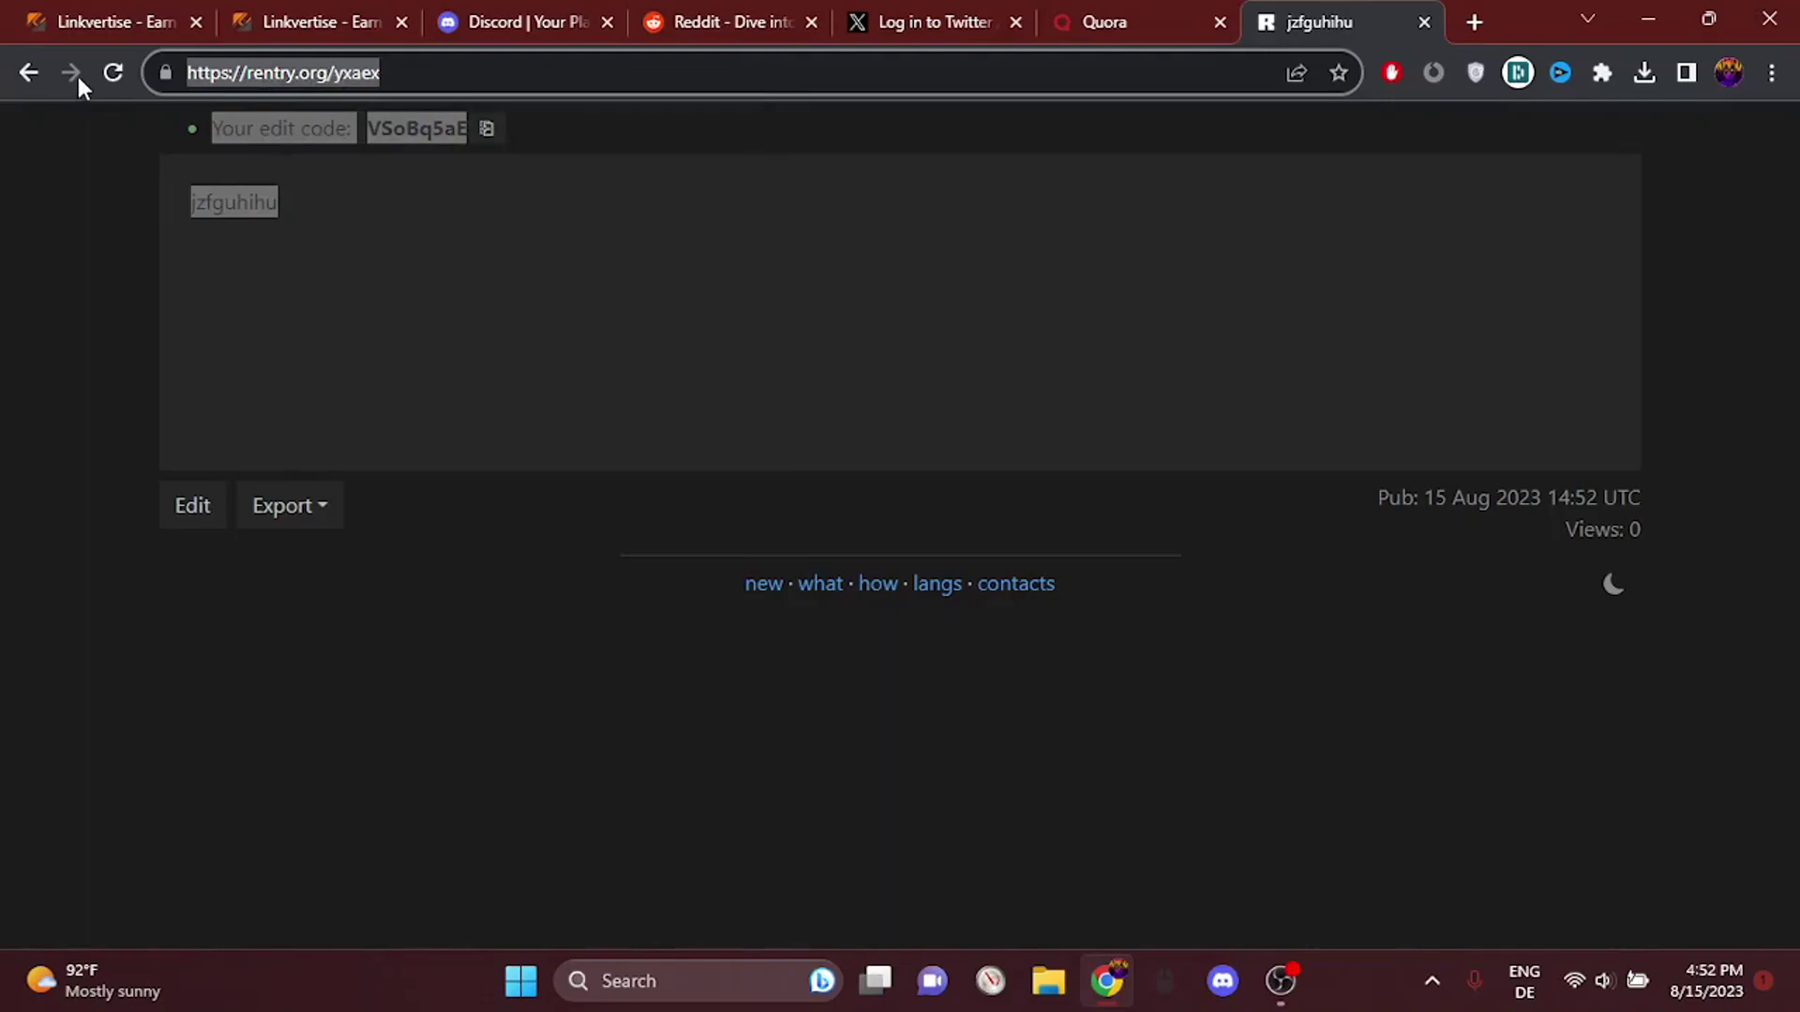
{"action": "right_click", "coordinate": [272, 69]}
{"action": "left_click", "coordinate": [325, 229]}
{"action": "left_click", "coordinate": [1424, 23]}
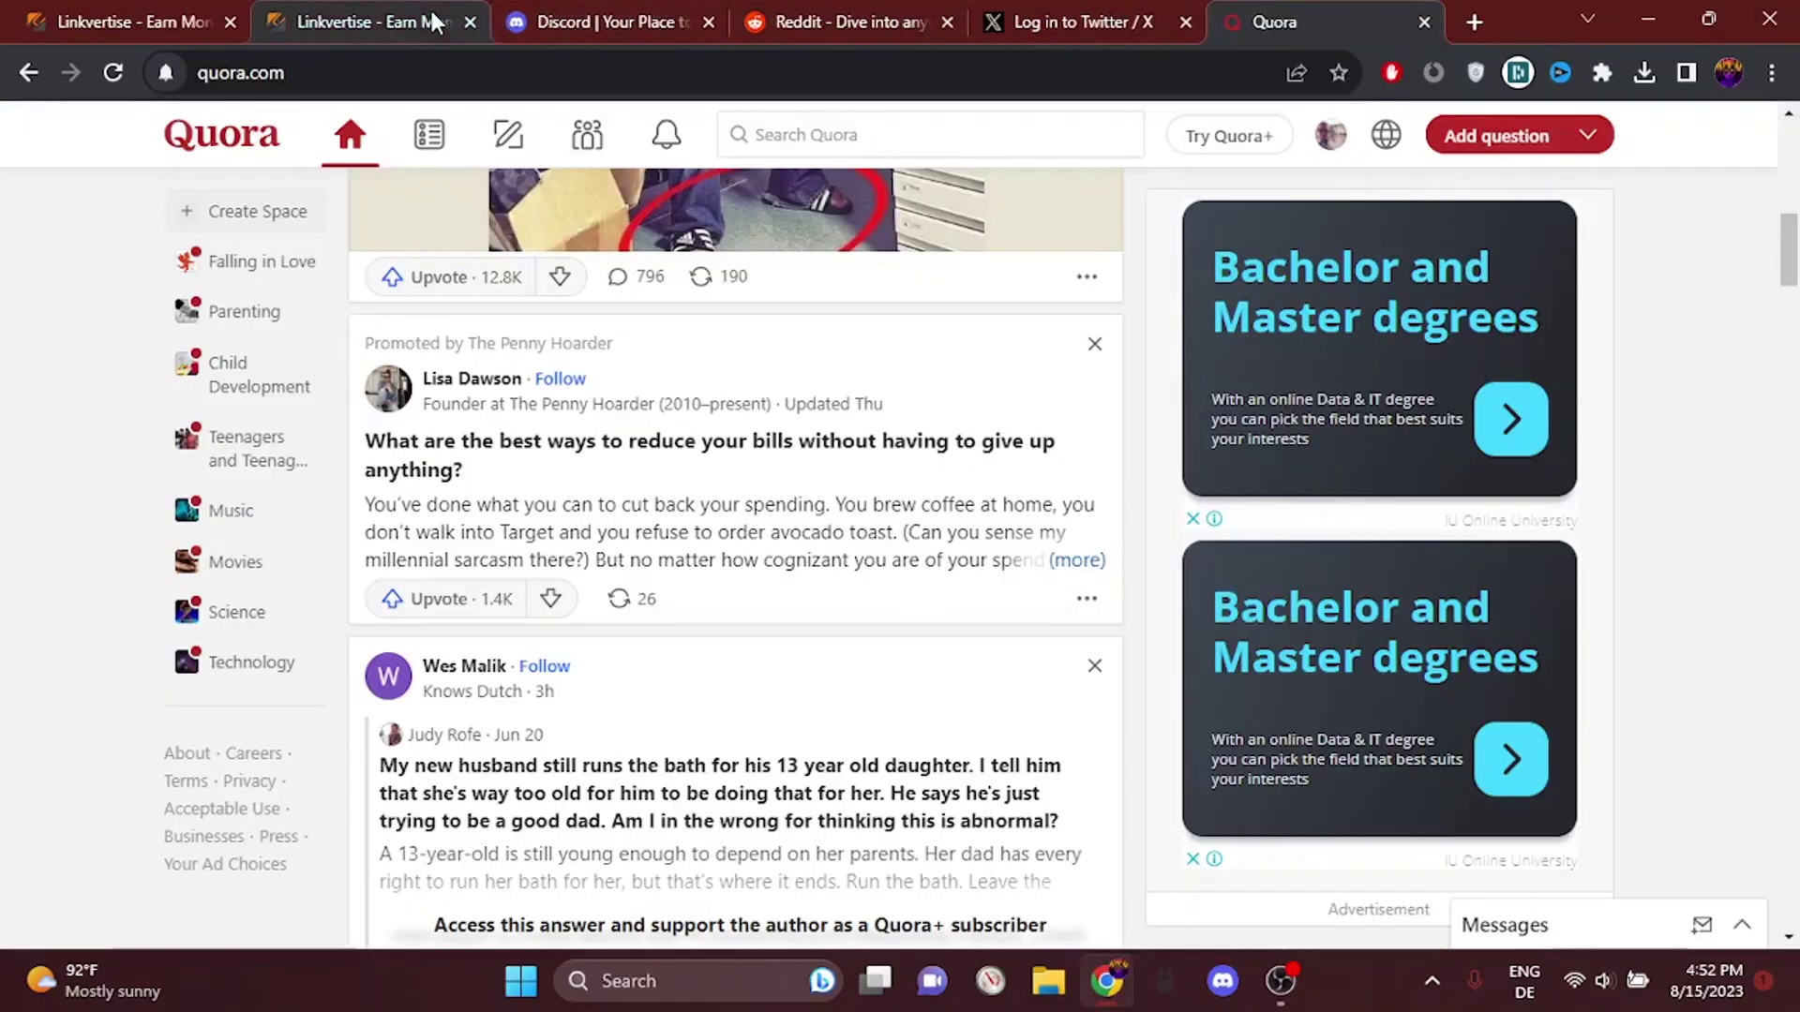
{"action": "left_click", "coordinate": [370, 22]}
{"action": "left_click", "coordinate": [1258, 131]}
{"action": "left_click", "coordinate": [624, 596]}
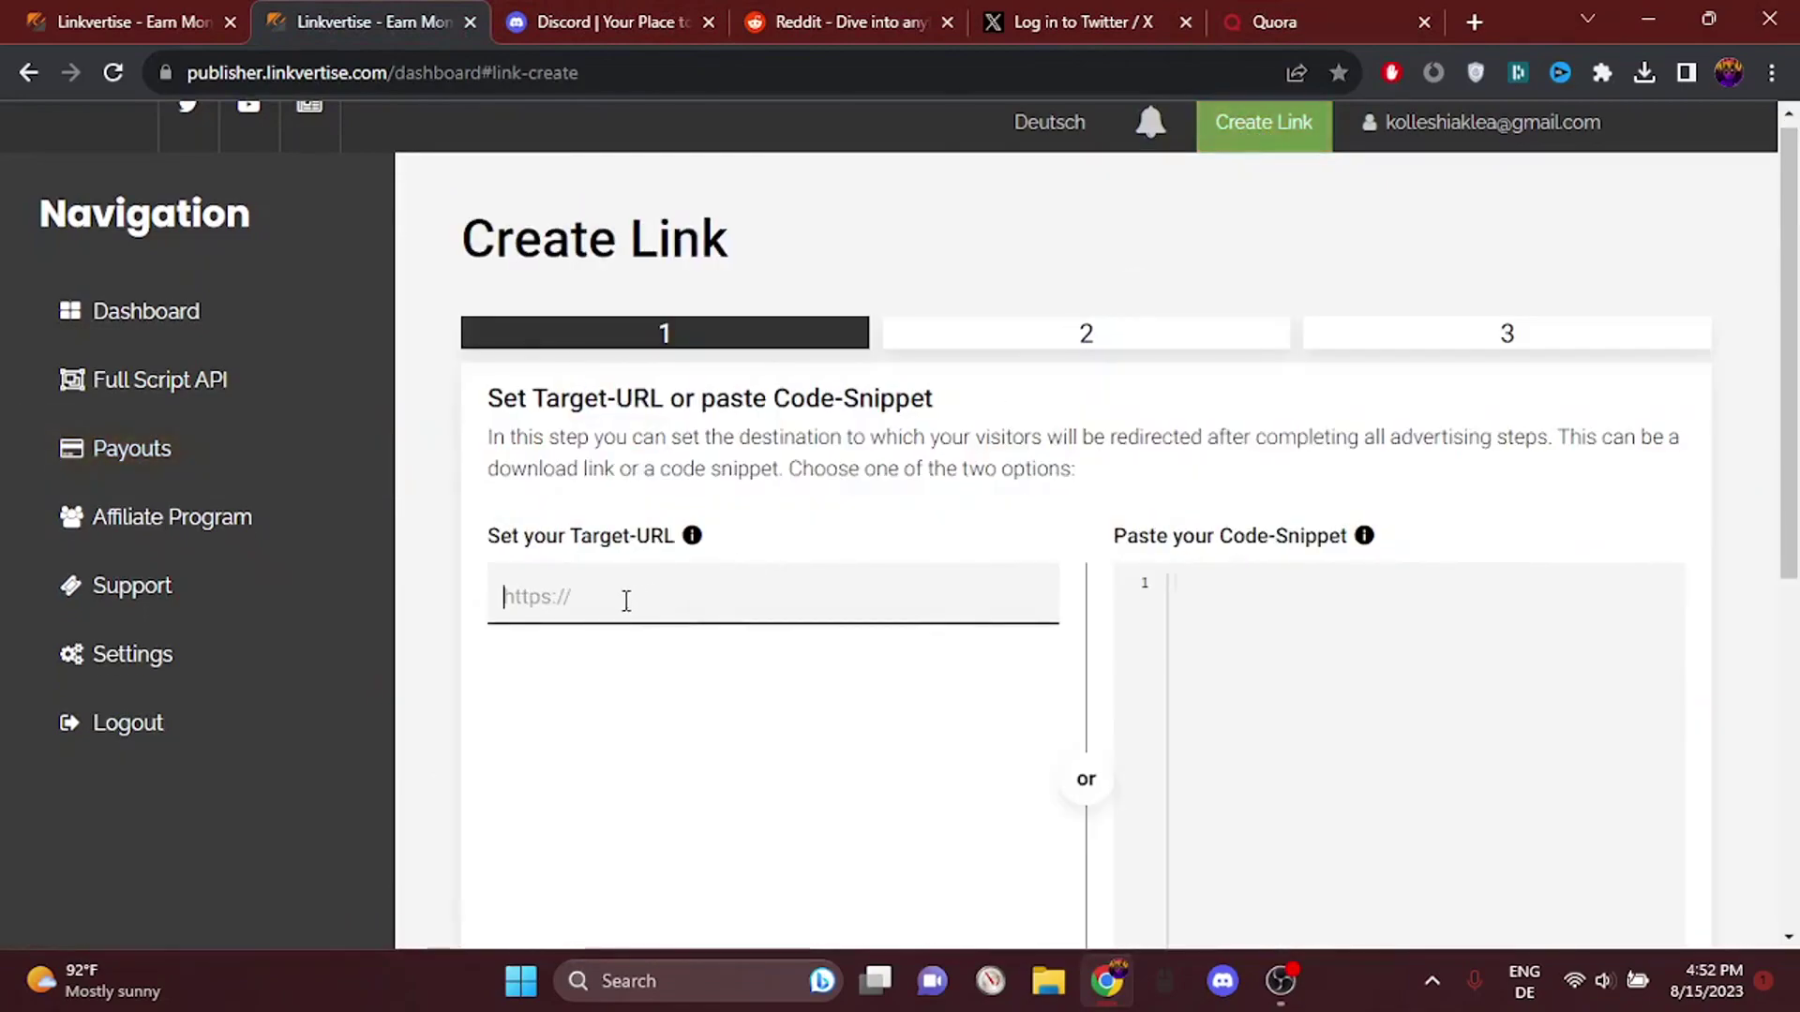
{"action": "right_click", "coordinate": [642, 595]}
{"action": "left_click", "coordinate": [677, 295]}
{"action": "scroll", "coordinate": [1125, 562], "scroll_direction": "down", "scroll_amount": 3}
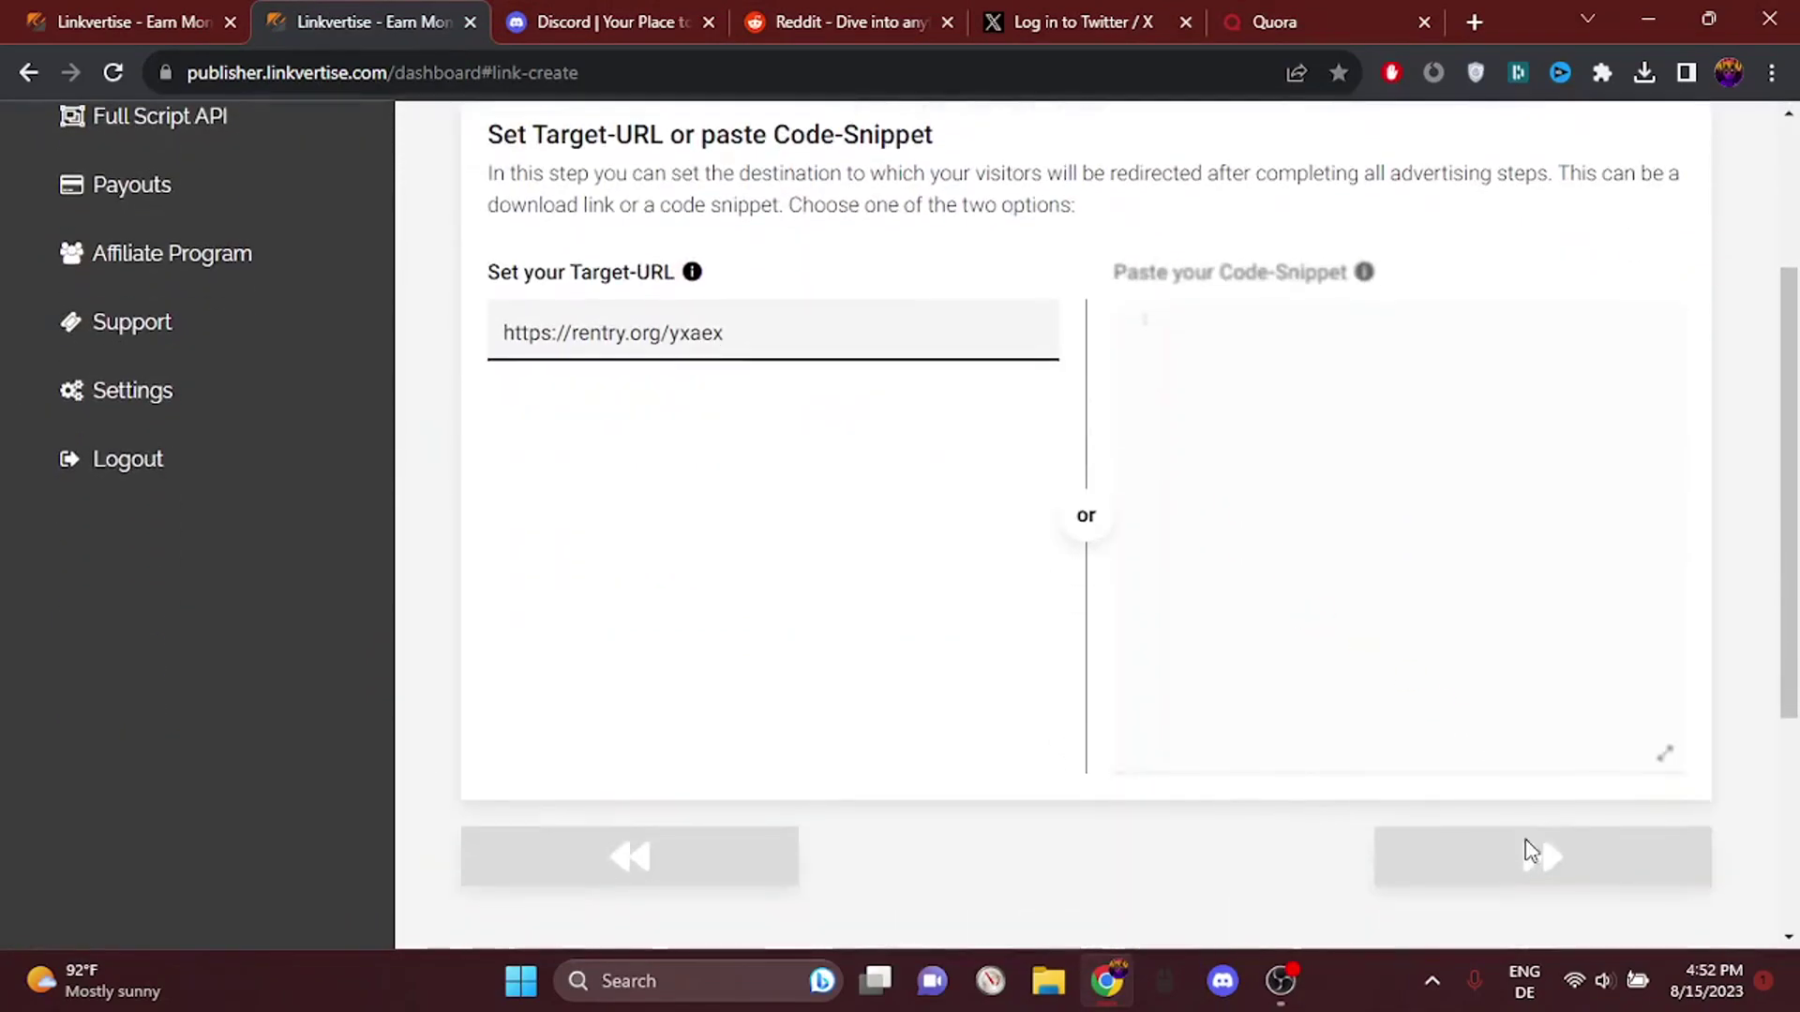
{"action": "left_click", "coordinate": [1521, 877]}
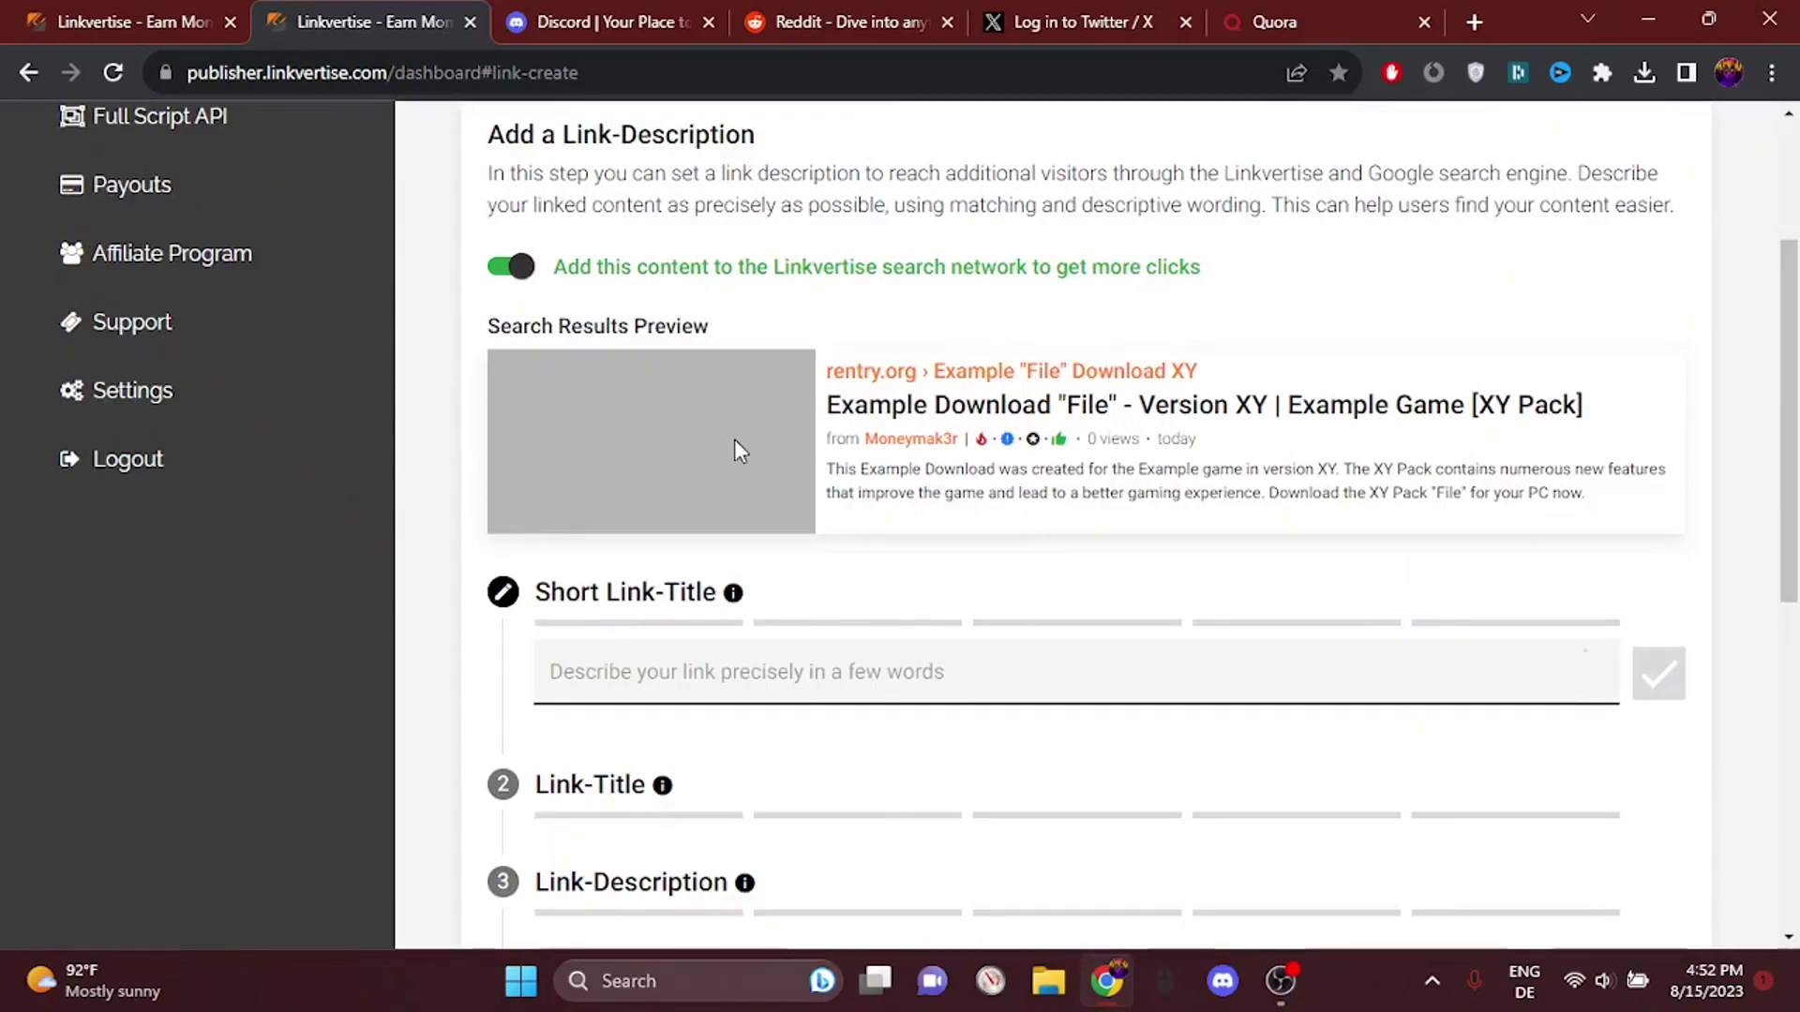
Step: Give the link the short title youtube and turn off search-network listing
{"action": "type", "text": "you"}
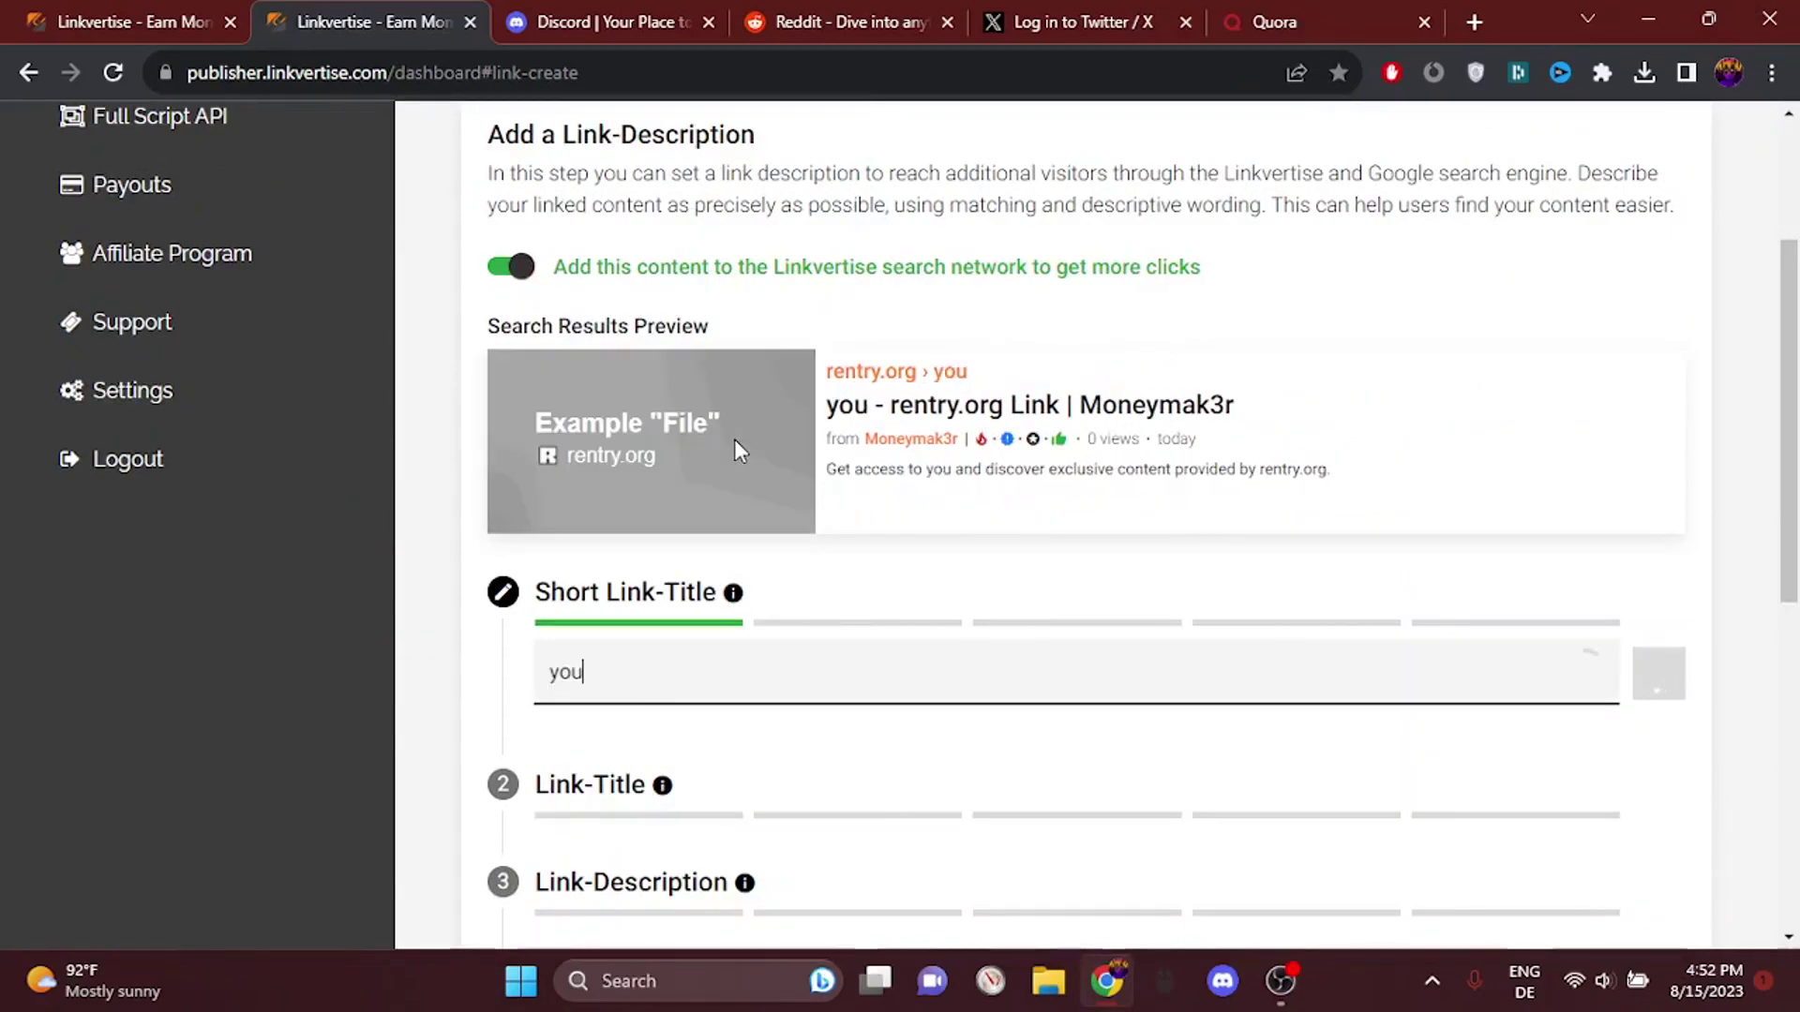
{"action": "type", "text": "tube"}
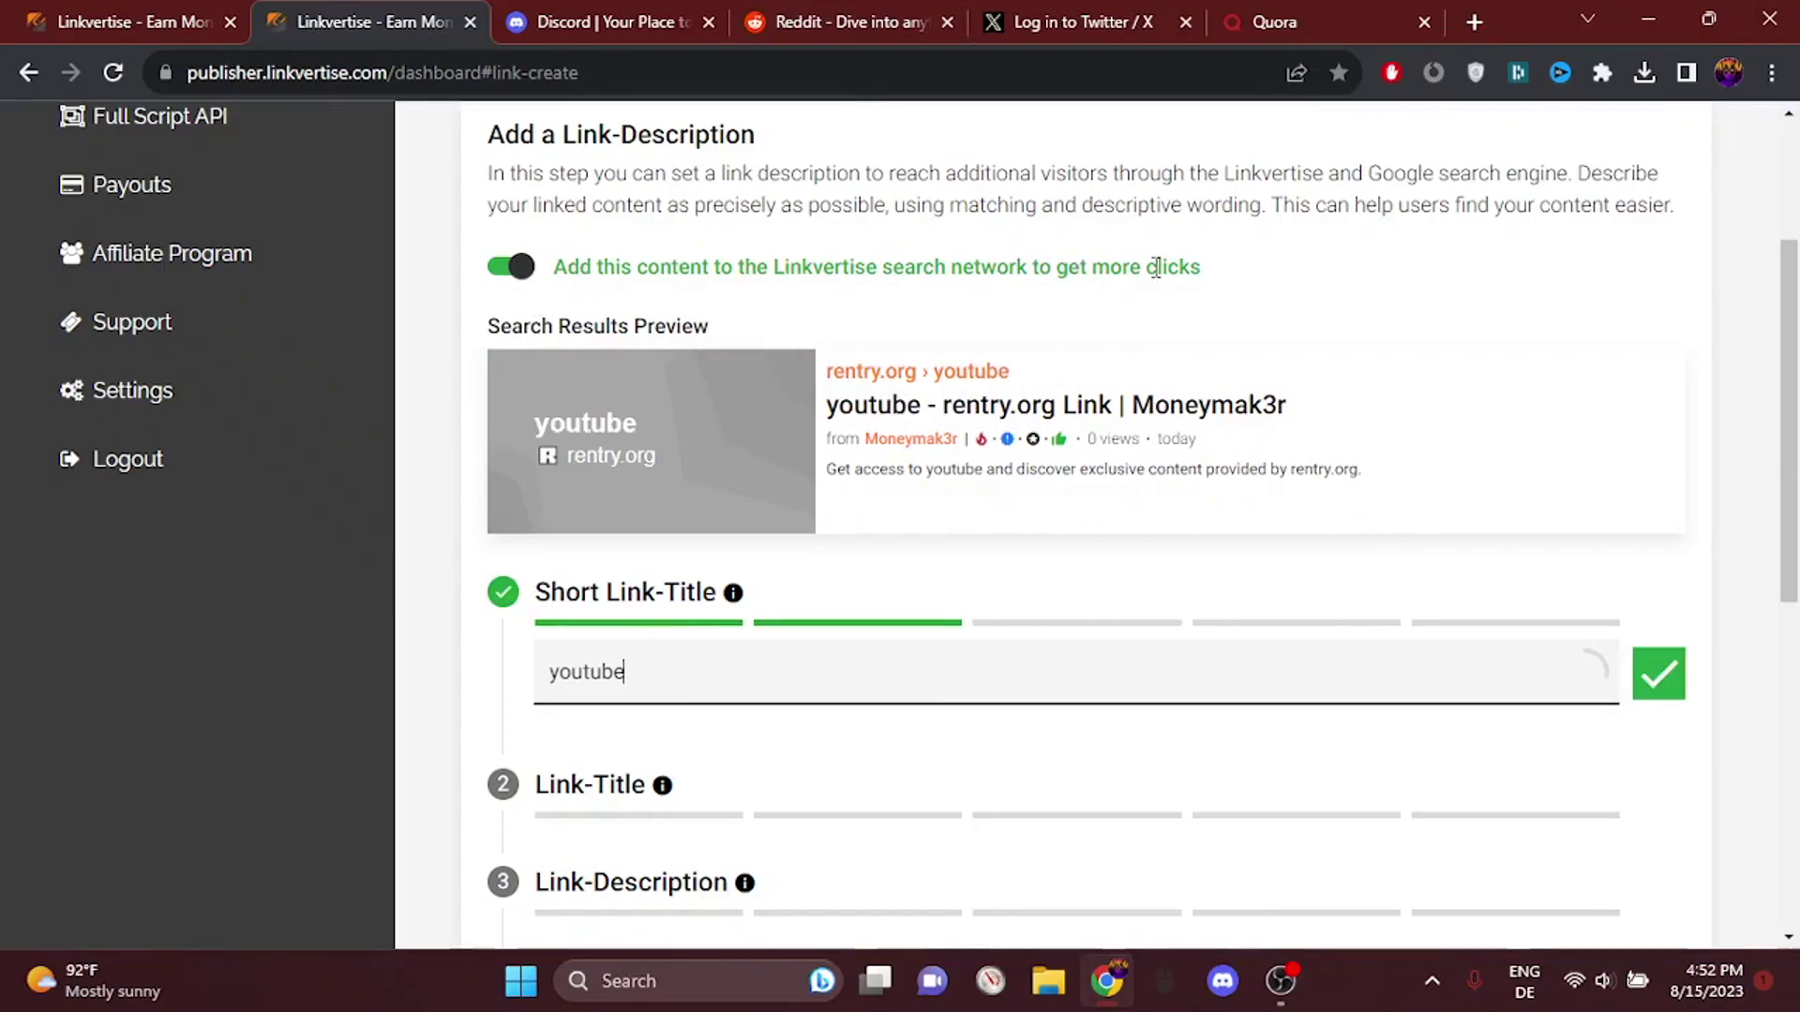
{"action": "scroll", "coordinate": [1140, 277], "scroll_direction": "down", "scroll_amount": 4}
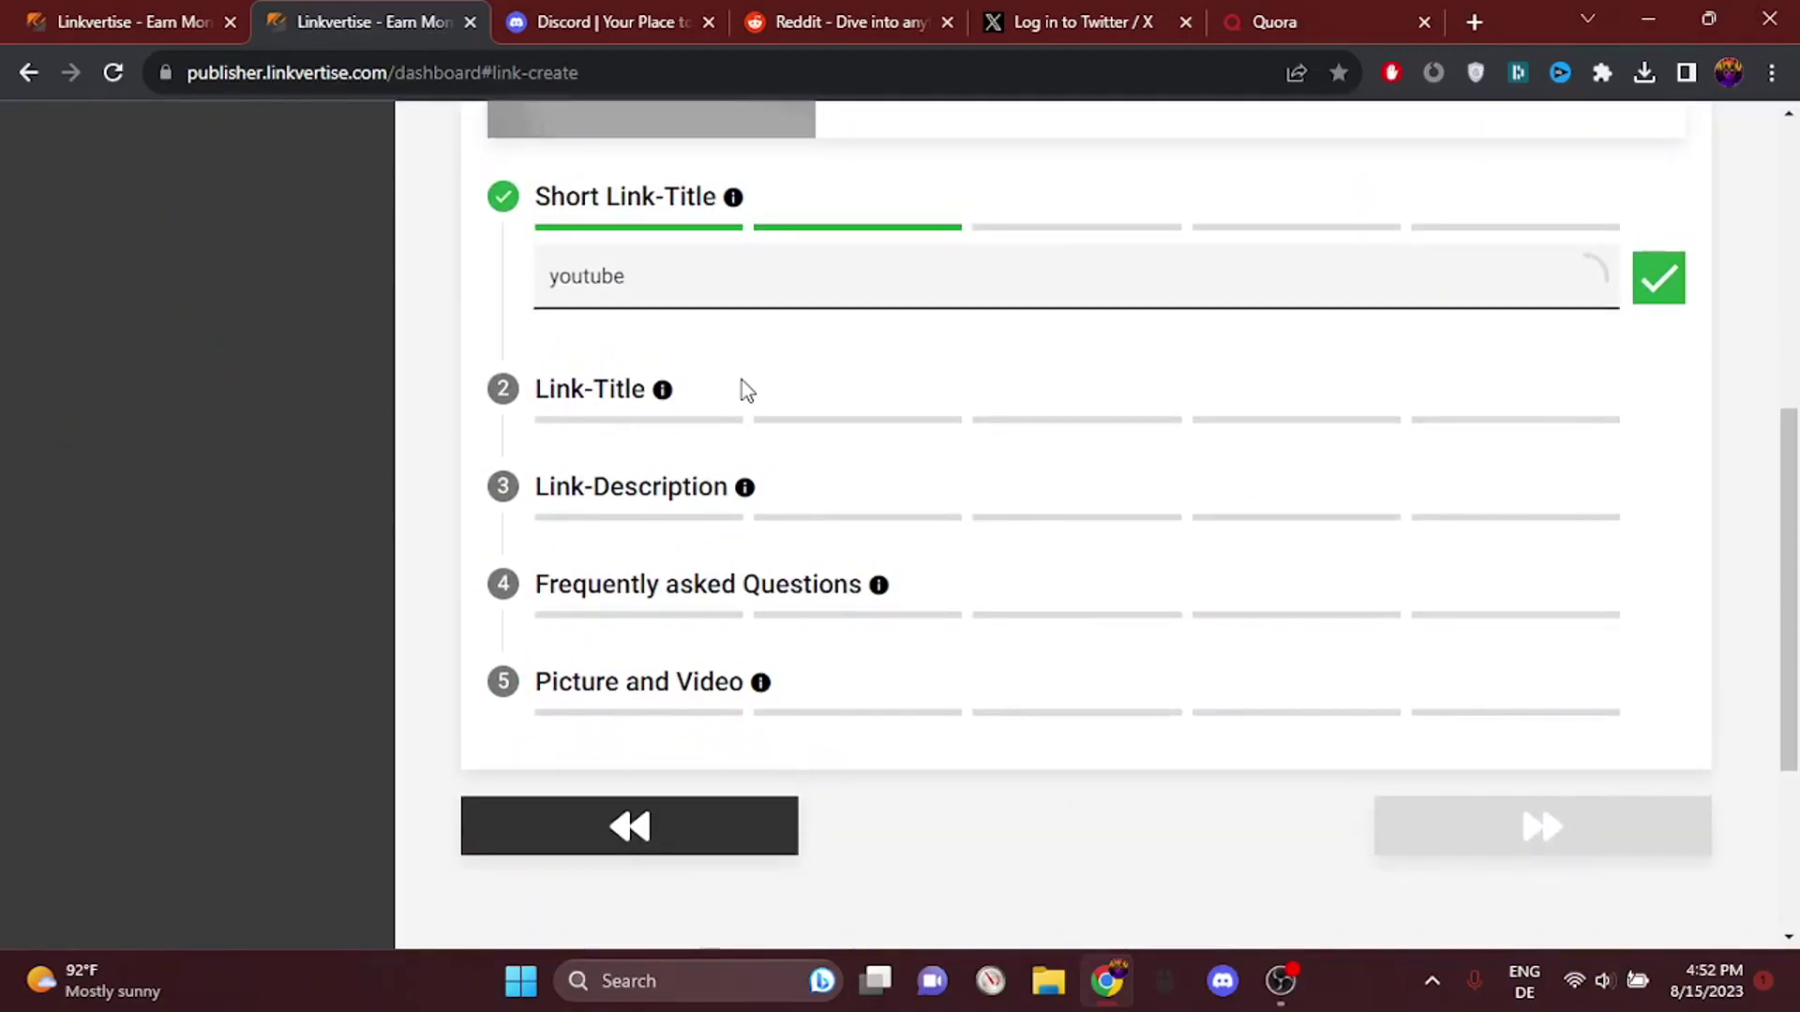
{"action": "double_click", "coordinate": [617, 273]}
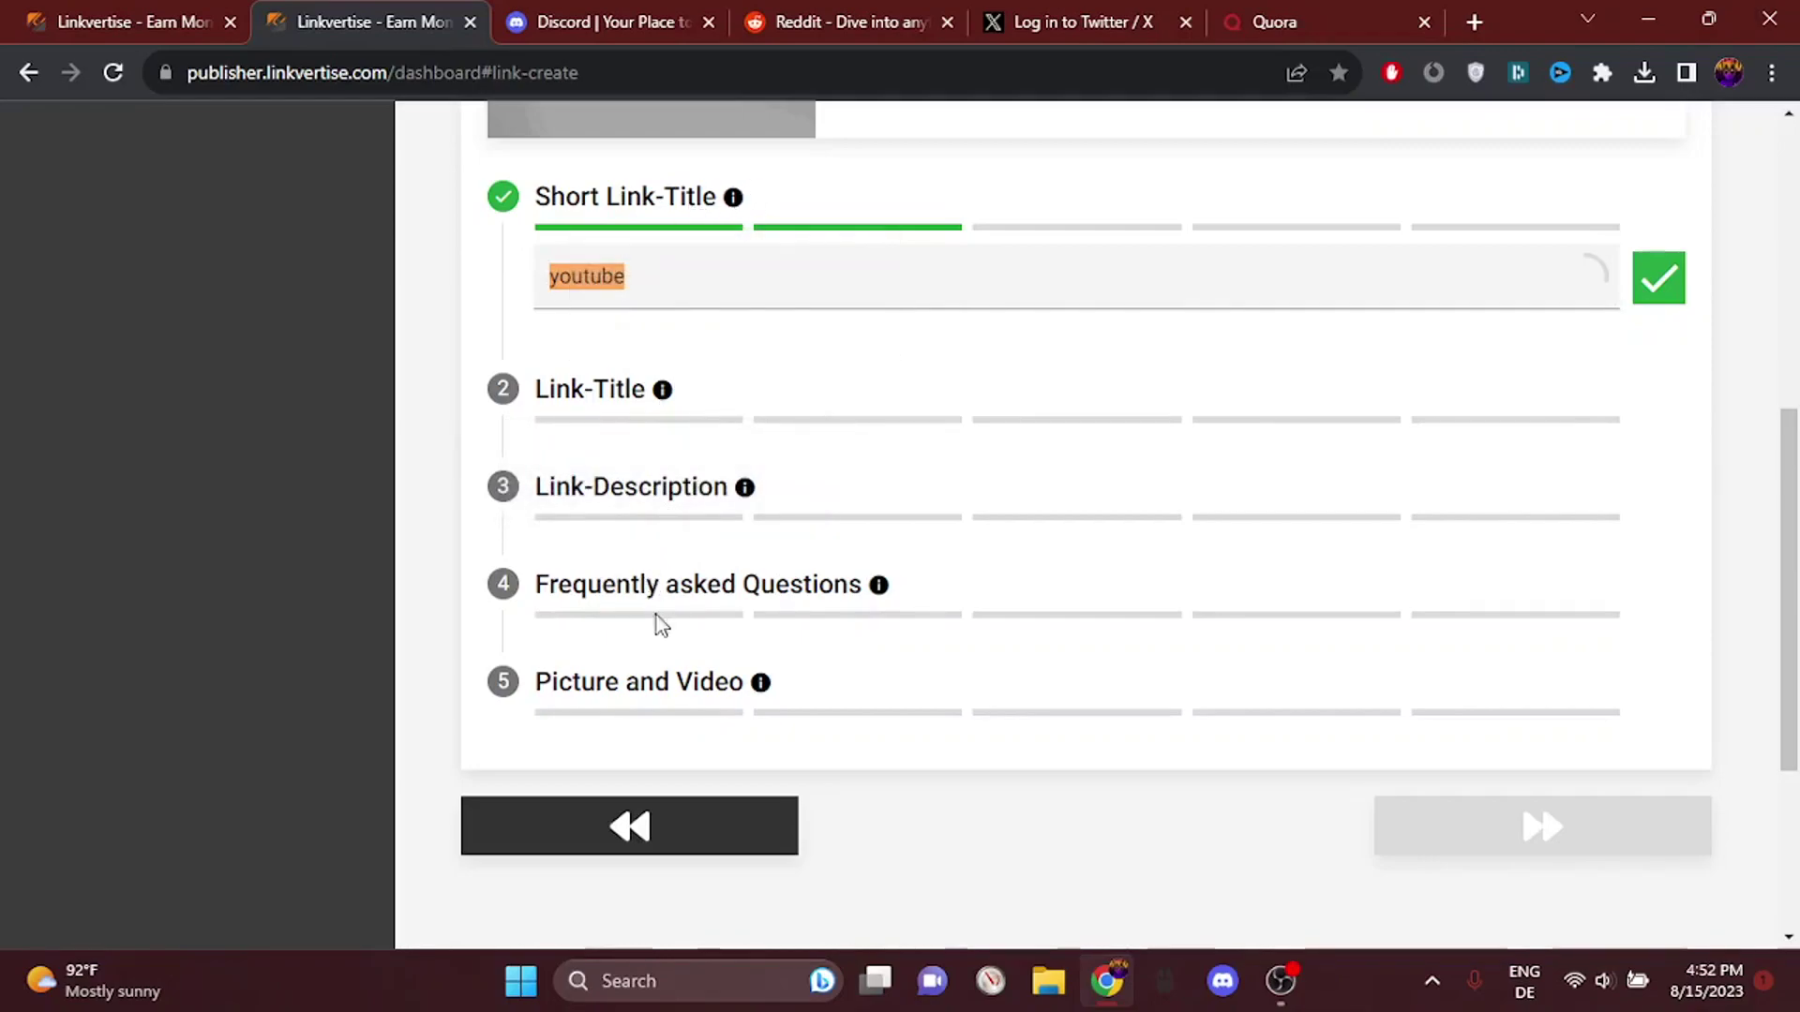
{"action": "scroll", "coordinate": [893, 625], "scroll_direction": "up", "scroll_amount": 3}
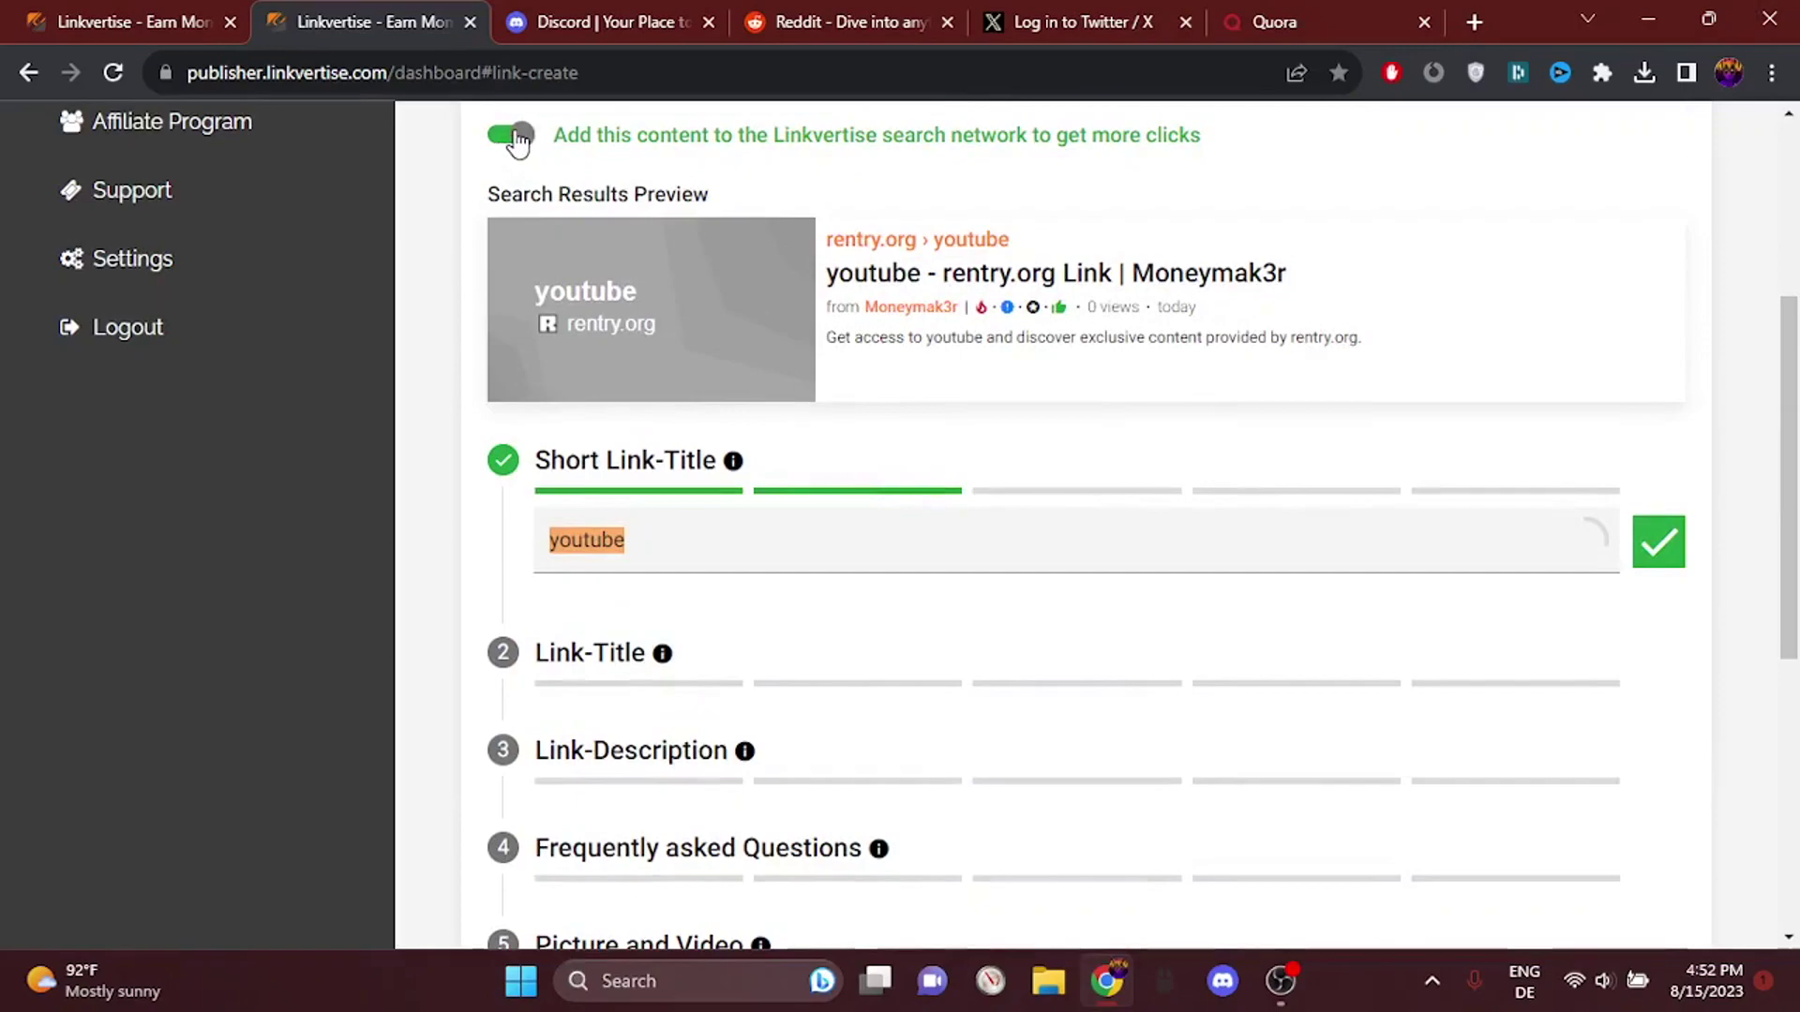
{"action": "left_click", "coordinate": [511, 139]}
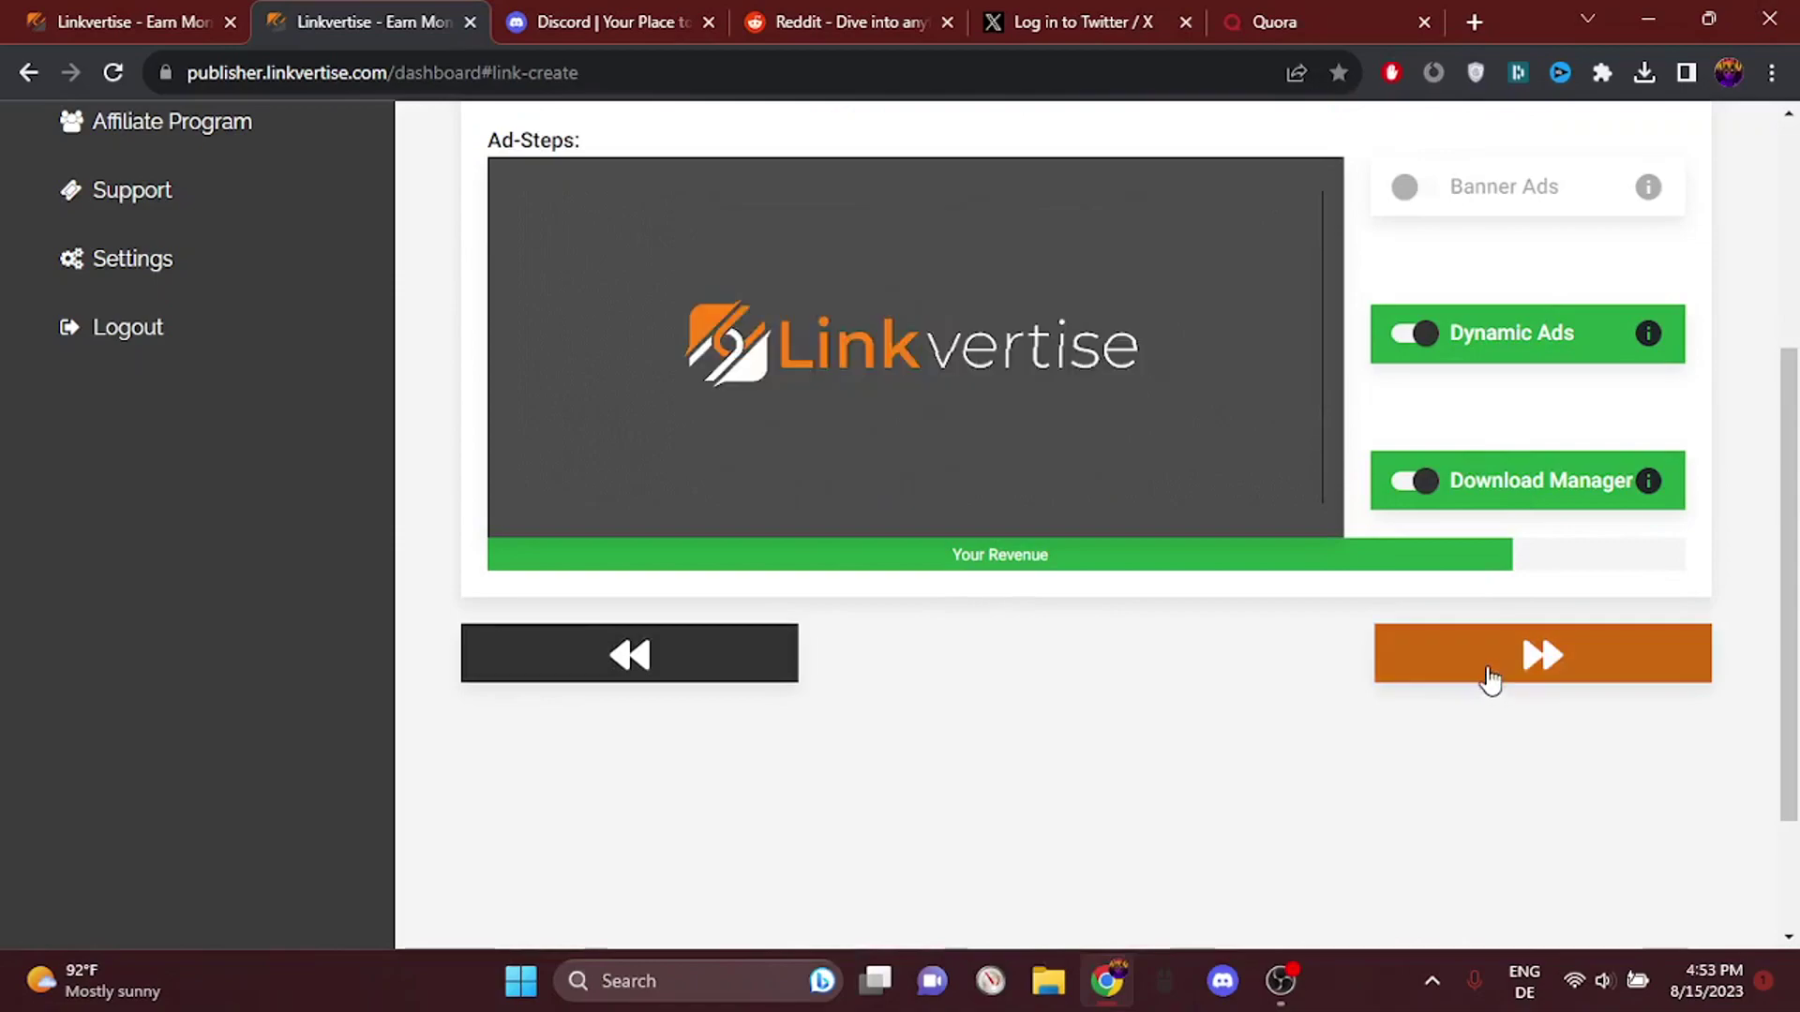
Step: Finish the youtube link, then check the dashboard's impressions, clicks, links and 40.15 $ balance
{"action": "left_click", "coordinate": [1487, 671]}
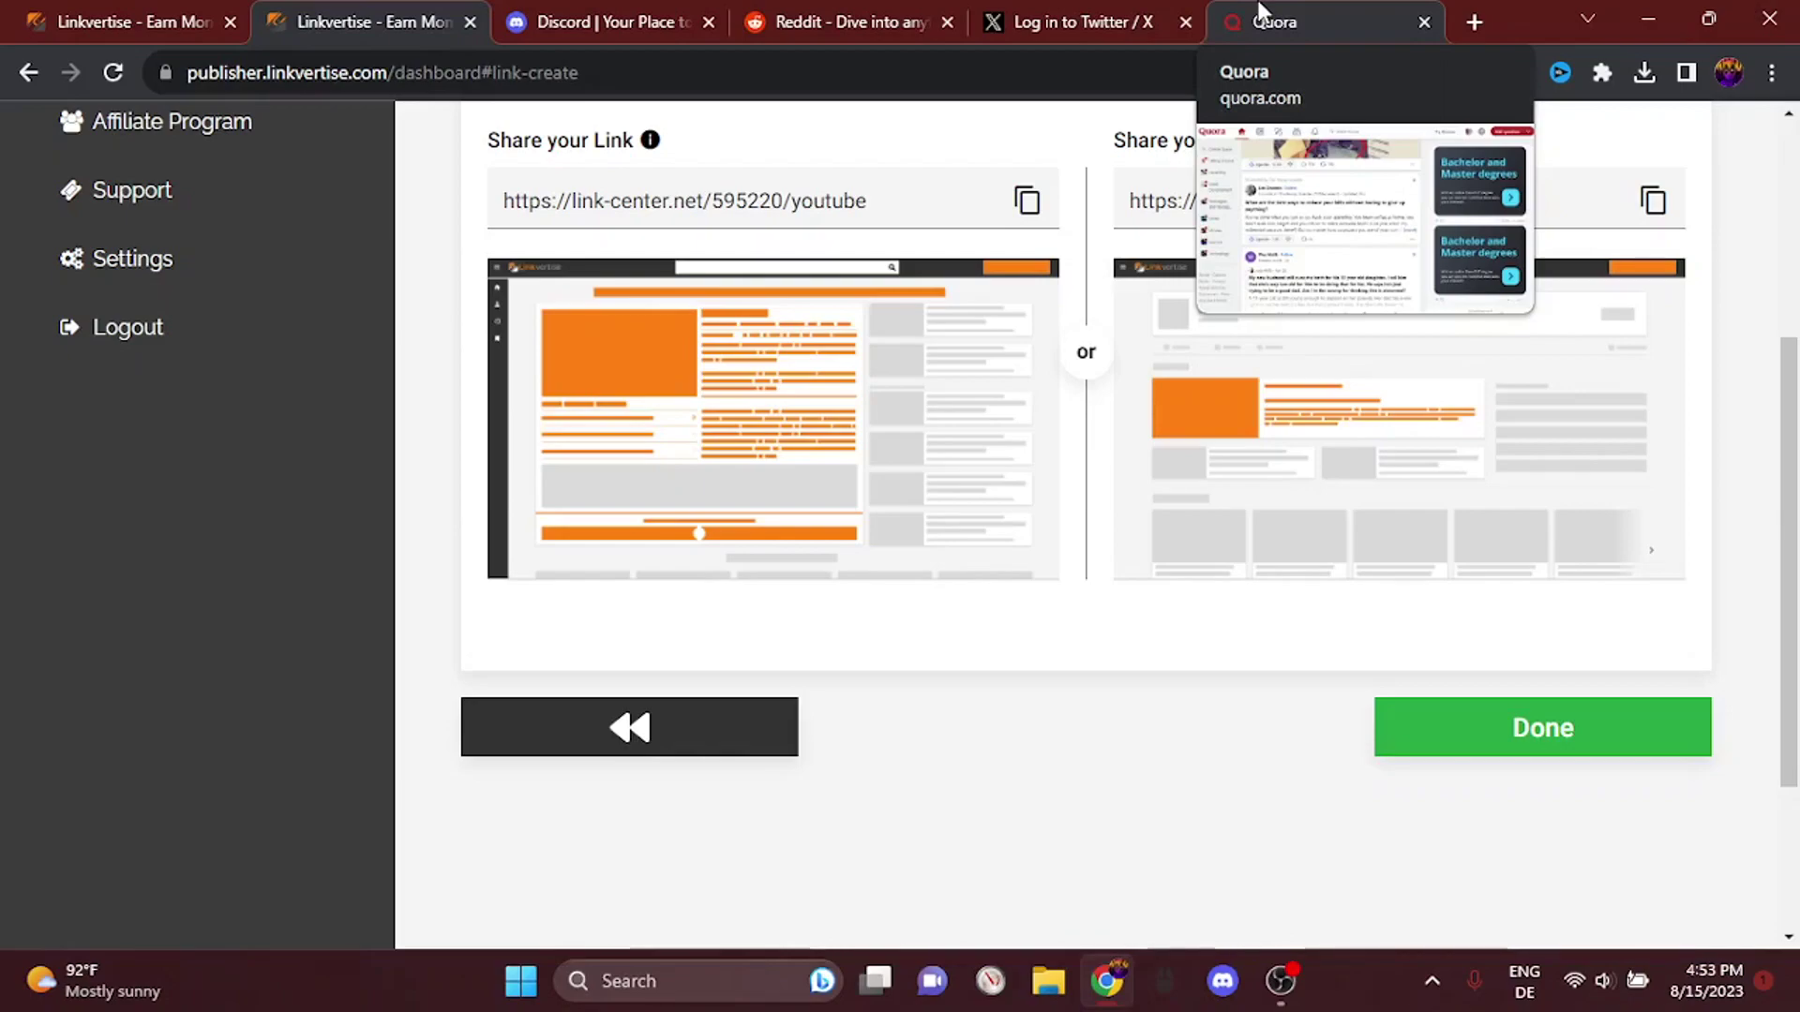
{"action": "scroll", "coordinate": [1226, 350], "scroll_direction": "up", "scroll_amount": 5}
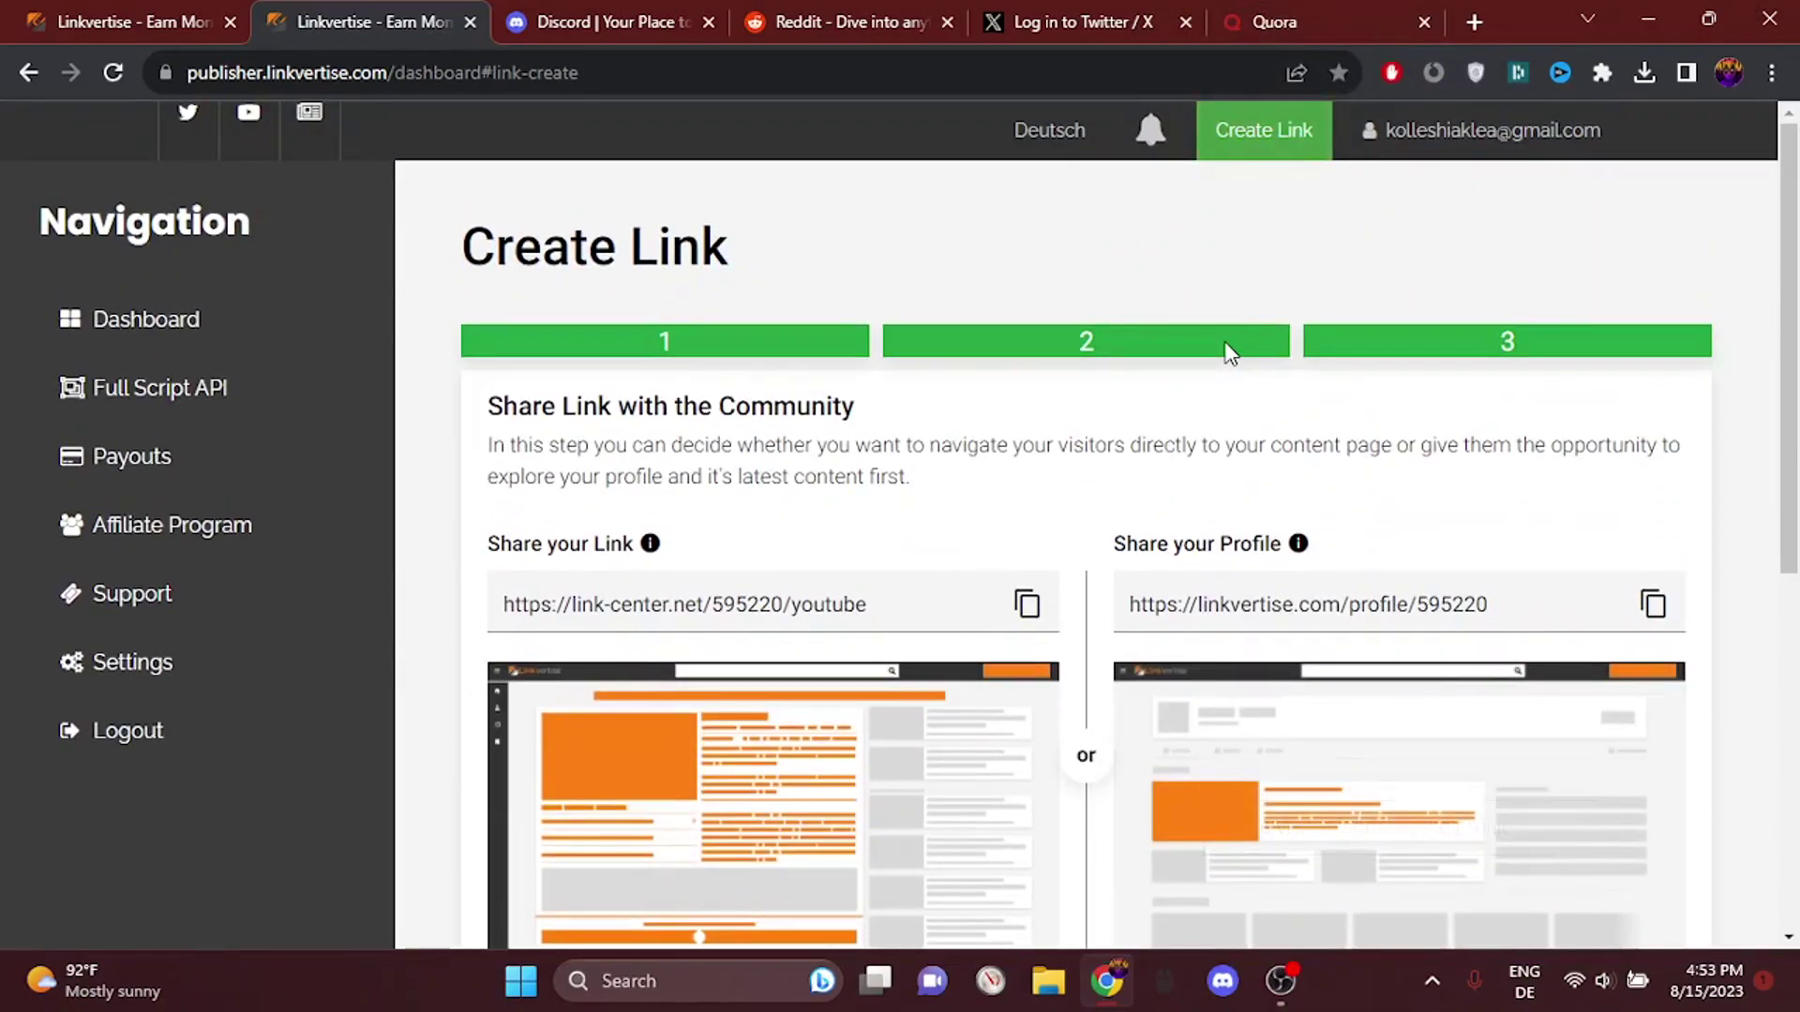
{"action": "left_click", "coordinate": [169, 339]}
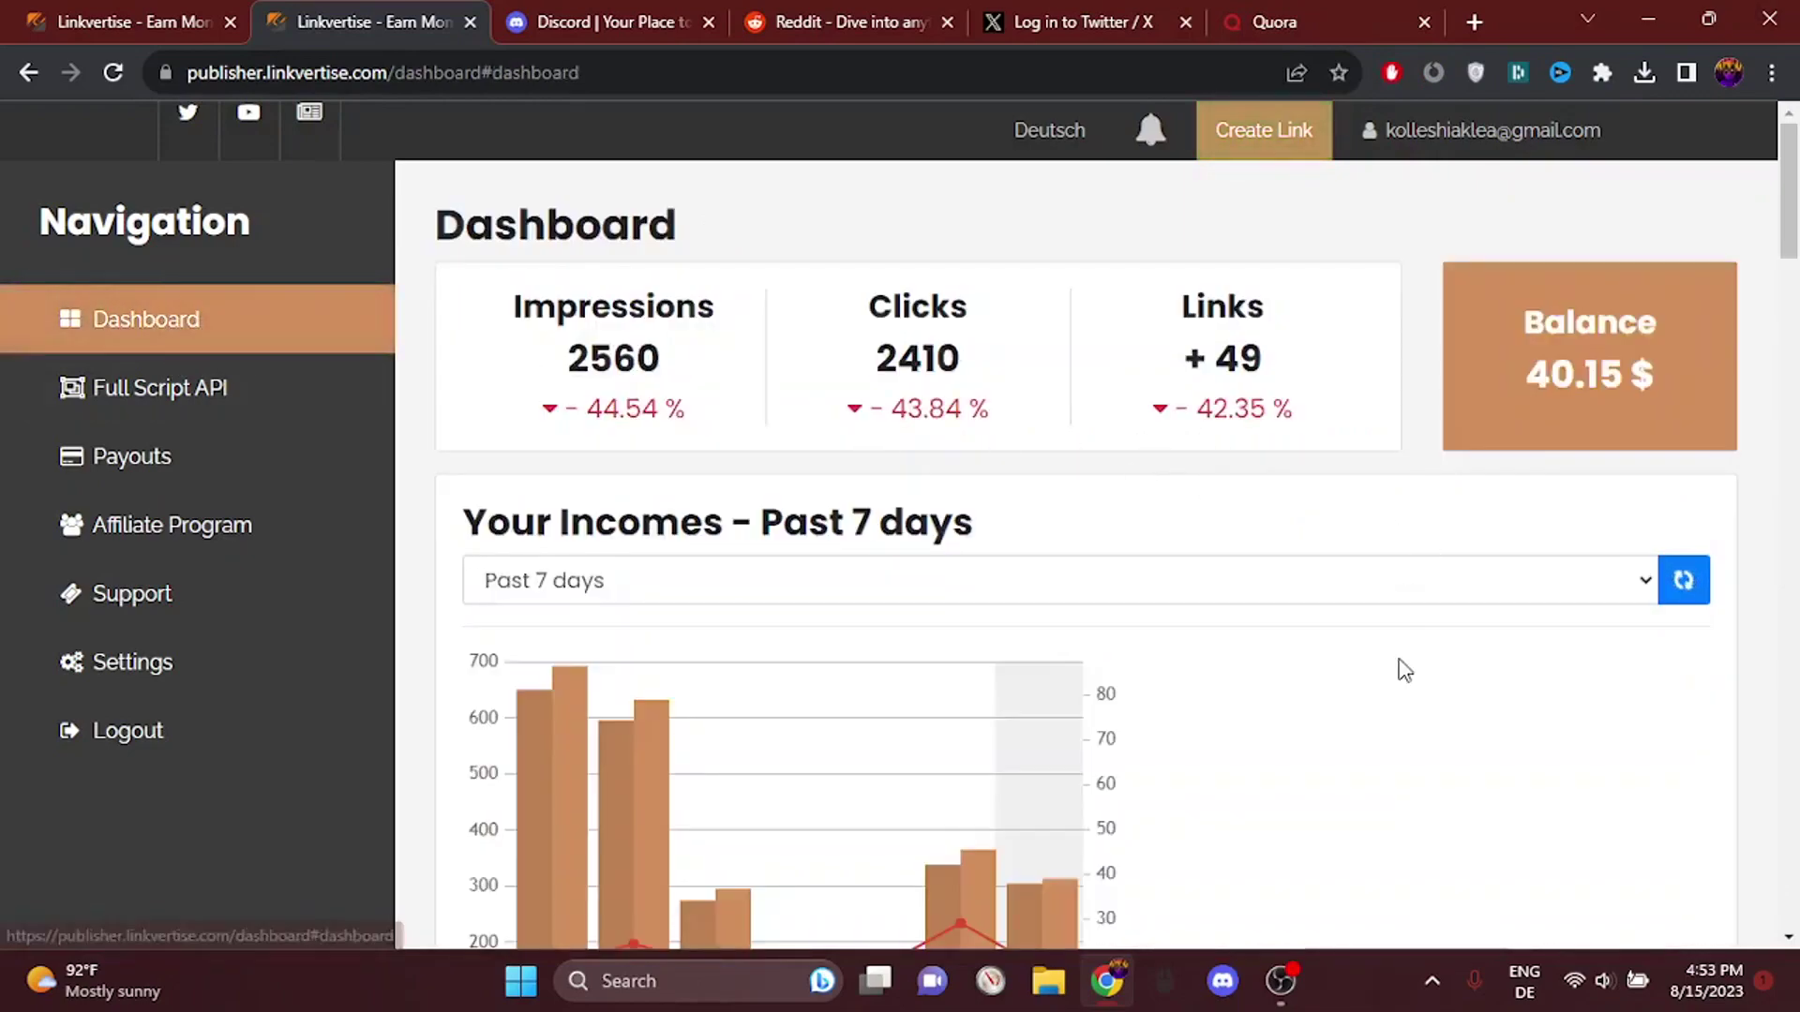
{"action": "scroll", "coordinate": [1270, 650], "scroll_direction": "down", "scroll_amount": 2}
{"action": "scroll", "coordinate": [1270, 651], "scroll_direction": "down", "scroll_amount": 1}
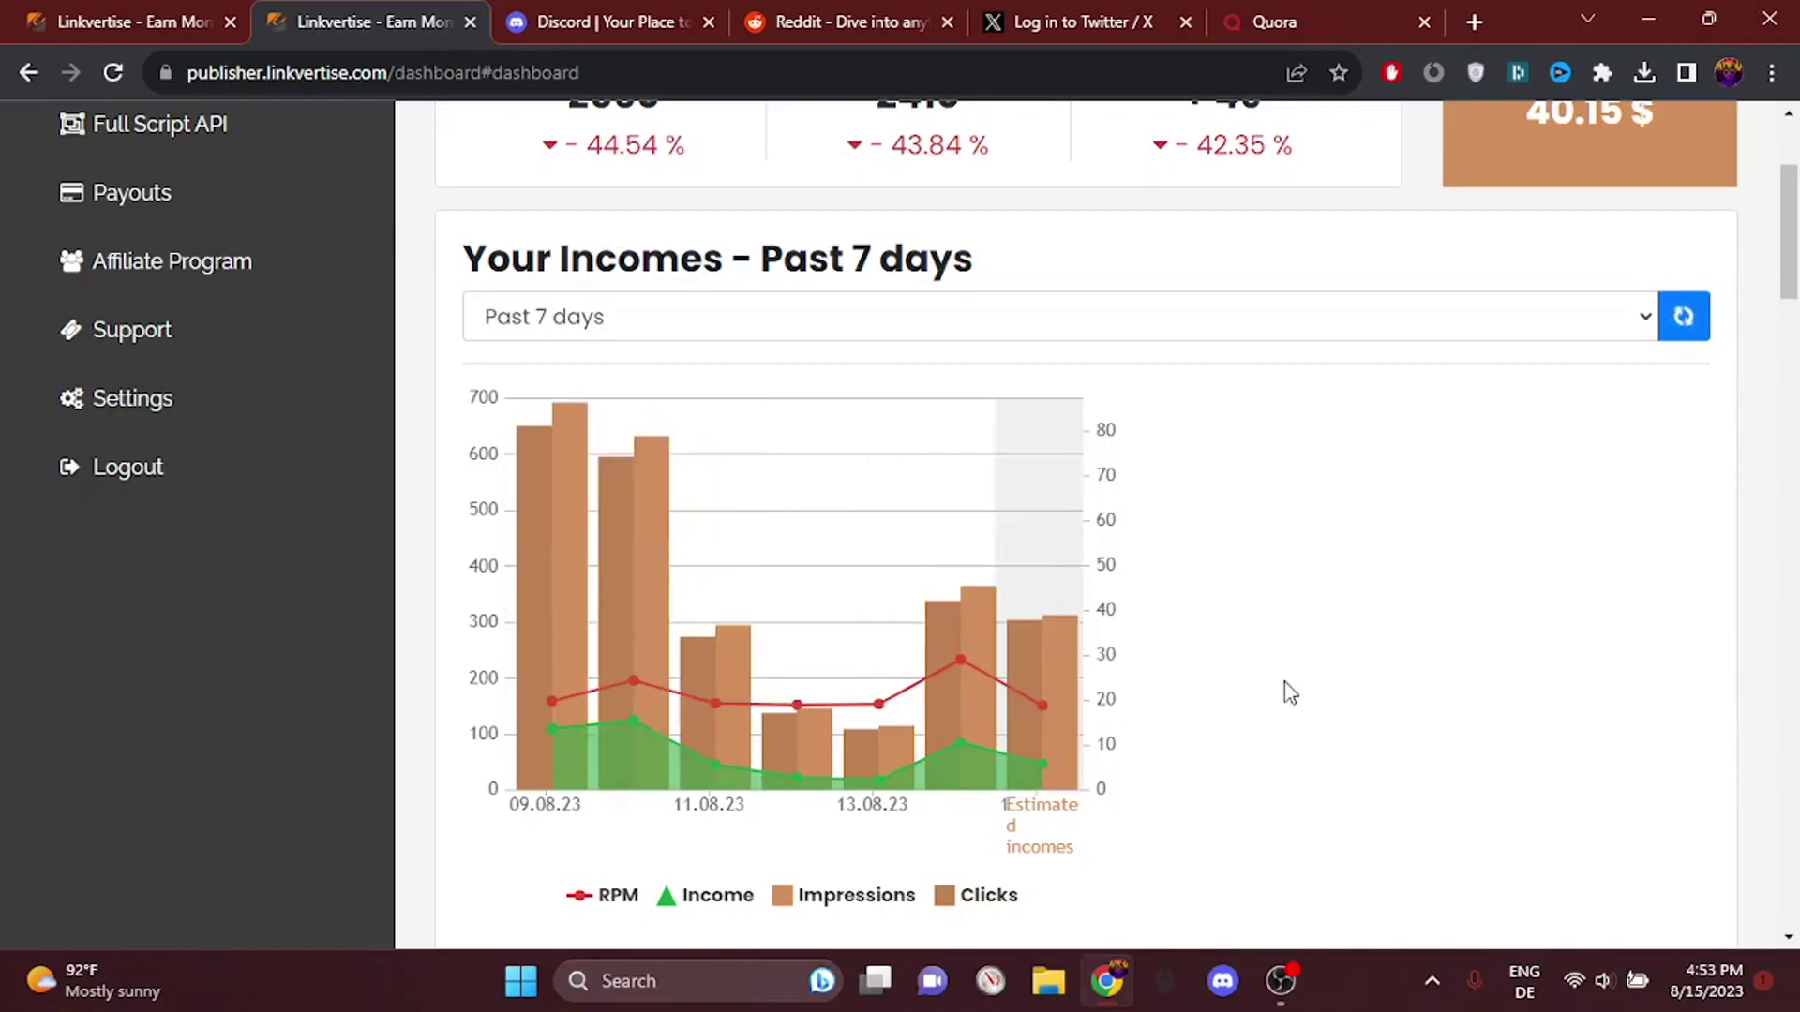
{"action": "scroll", "coordinate": [1031, 389], "scroll_direction": "up", "scroll_amount": 3}
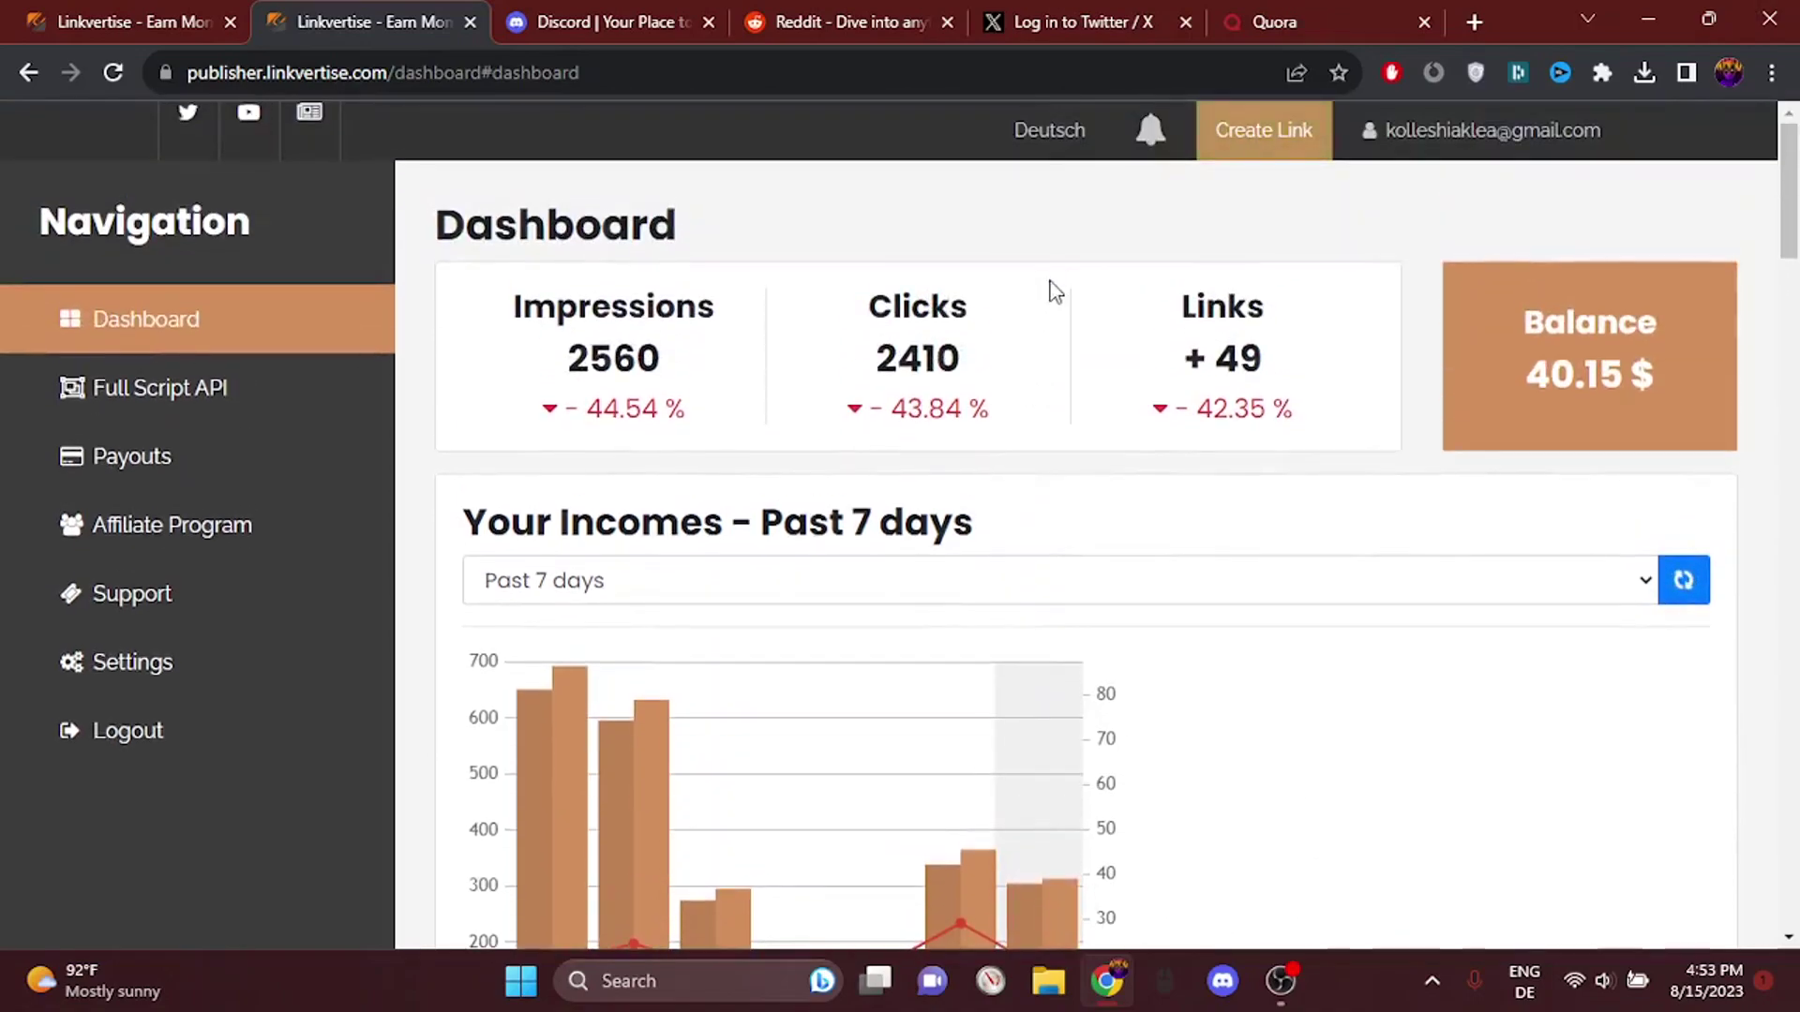
Step: Cycle through the Quora, X and Reddit tabs, ending on Discord's homepage
{"action": "left_click", "coordinate": [1260, 19]}
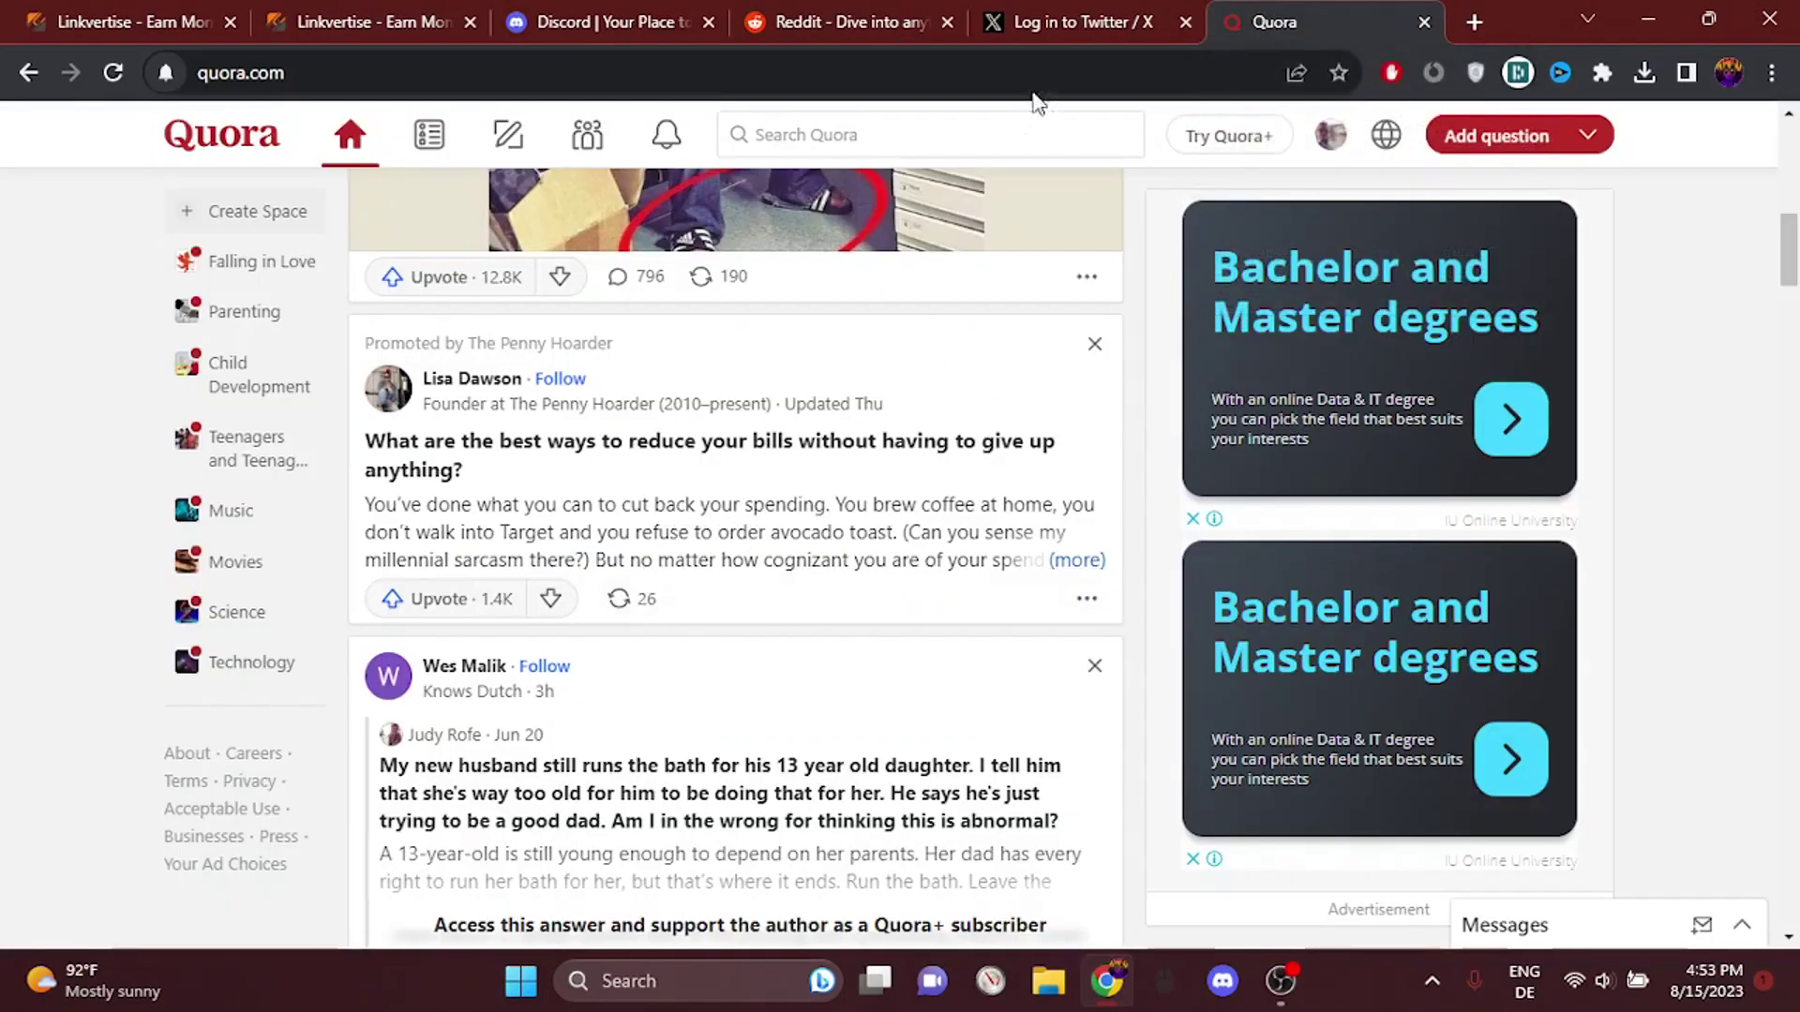
{"action": "left_click", "coordinate": [1041, 20]}
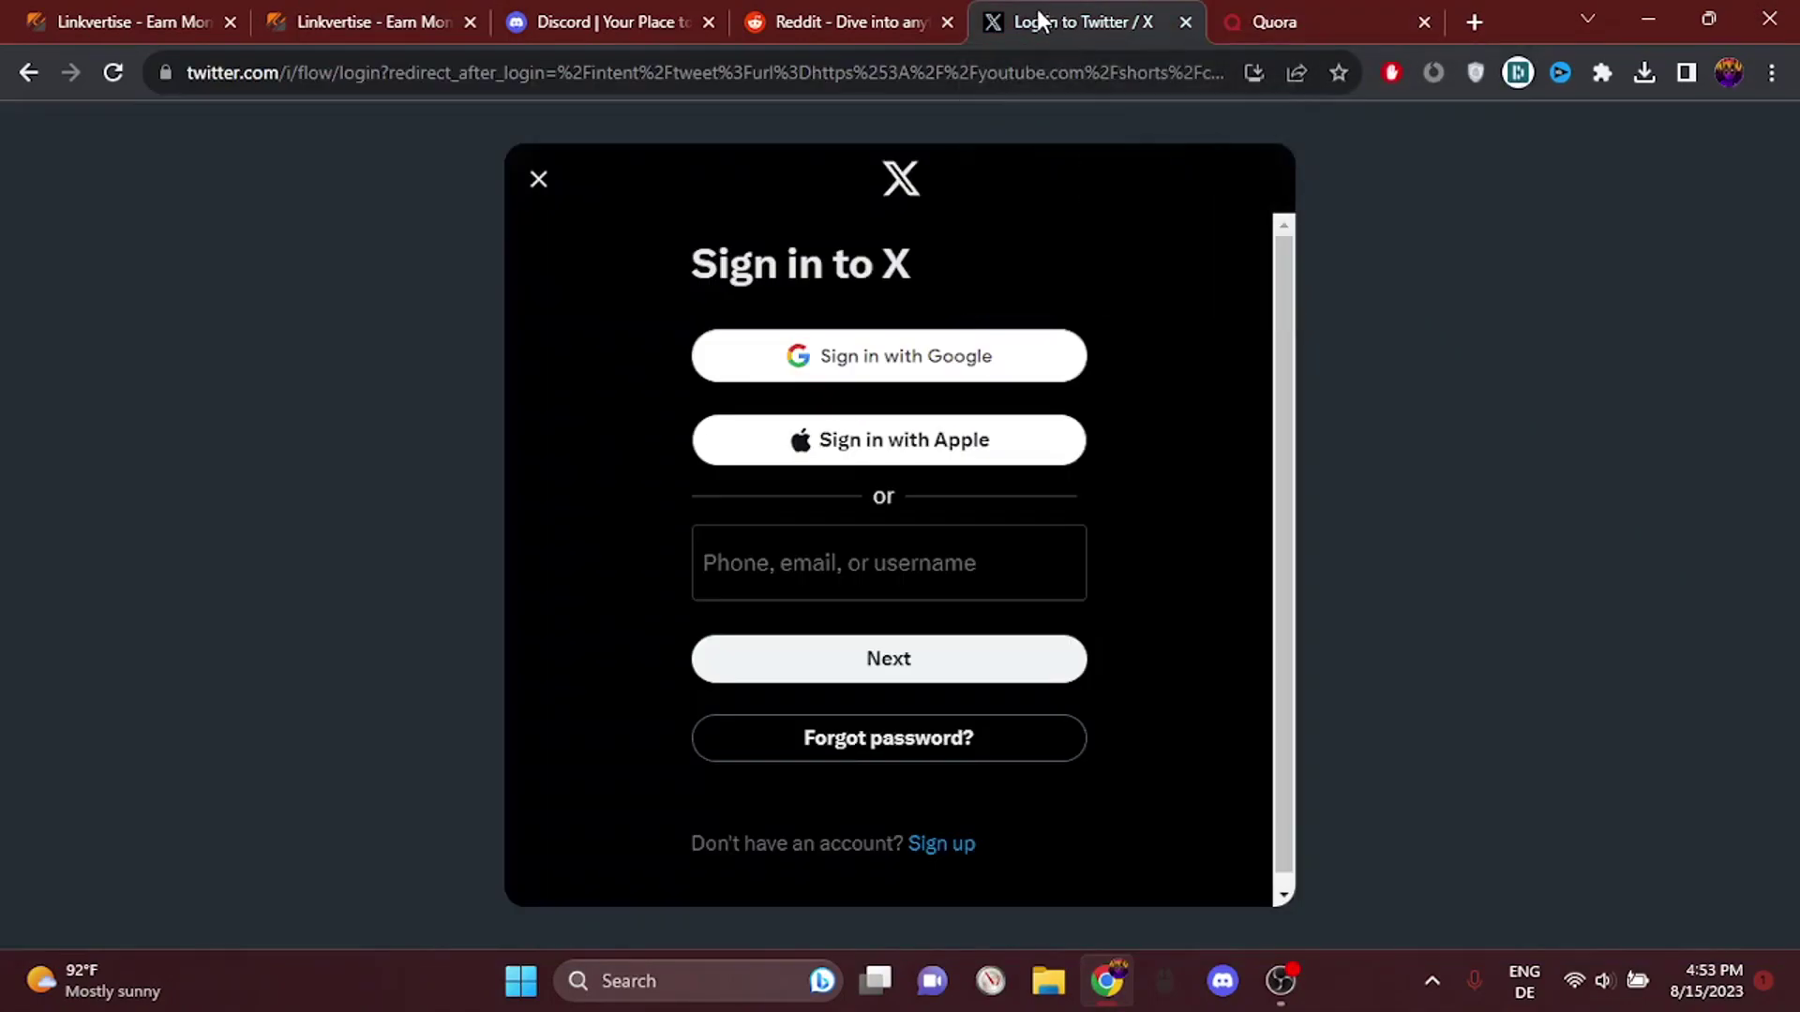
{"action": "left_click", "coordinate": [849, 19]}
{"action": "left_click", "coordinate": [1041, 11]}
{"action": "left_click", "coordinate": [806, 14]}
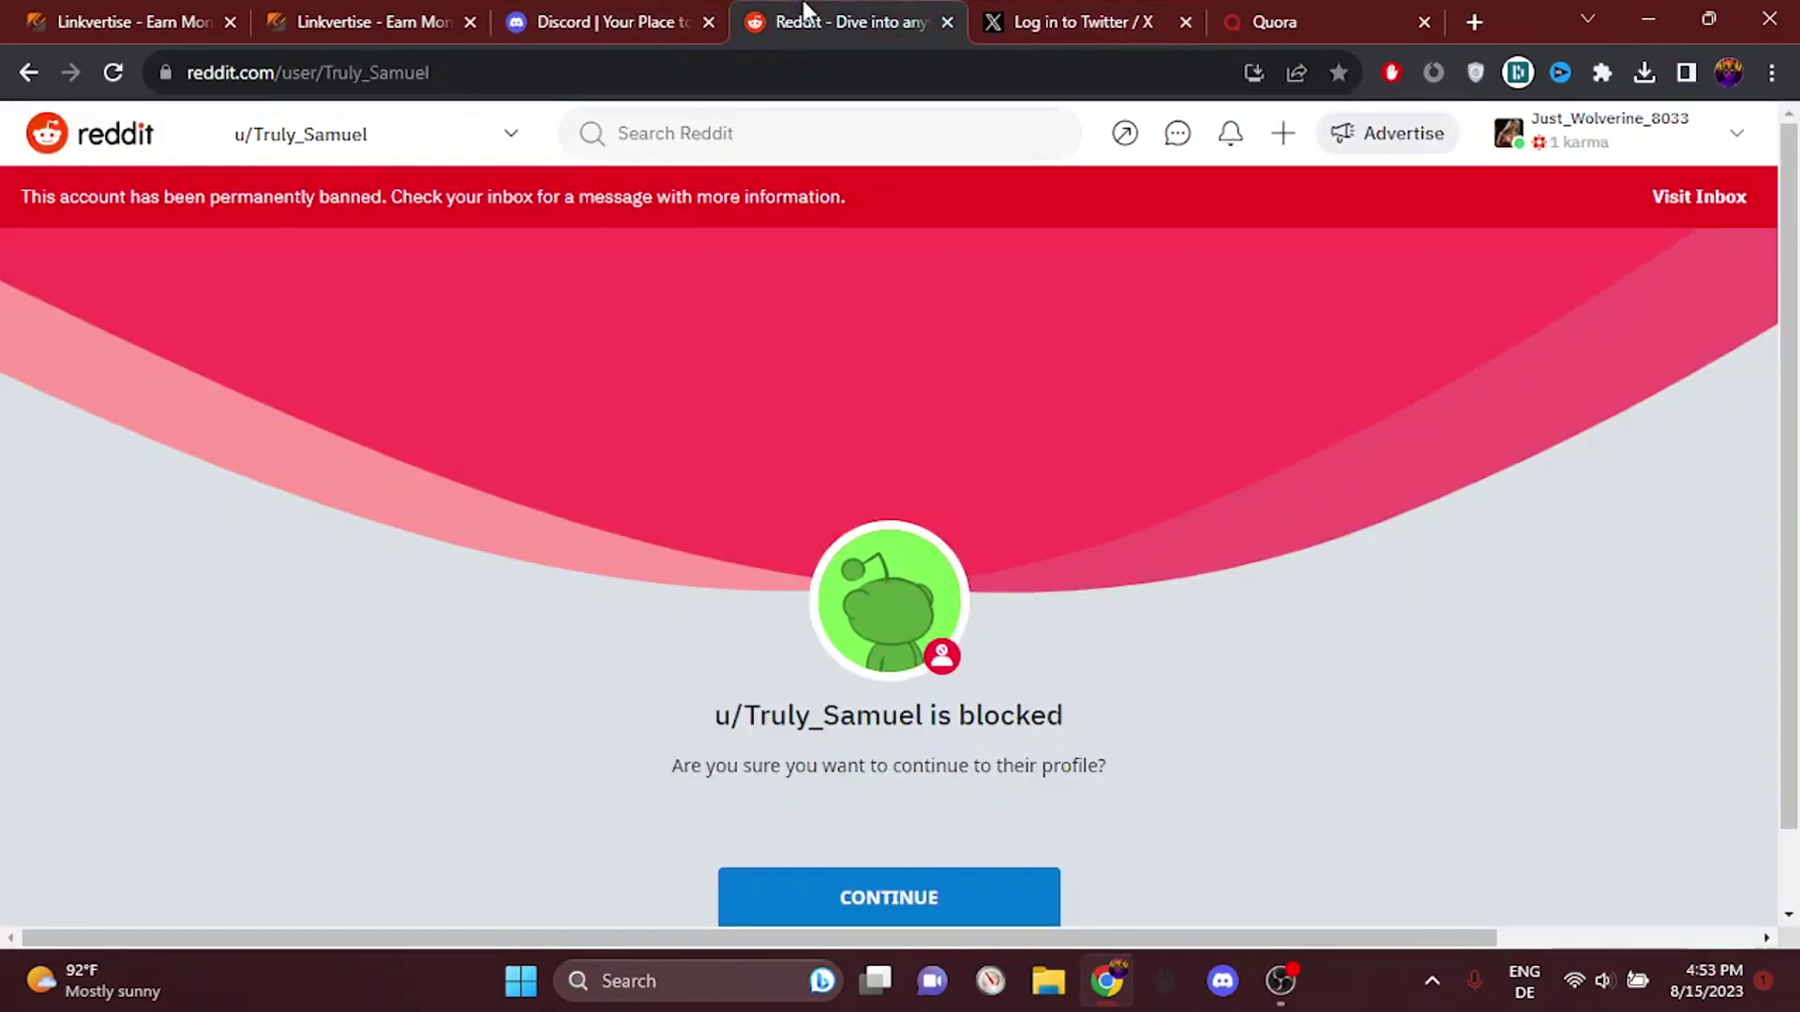
{"action": "left_click", "coordinate": [600, 16]}
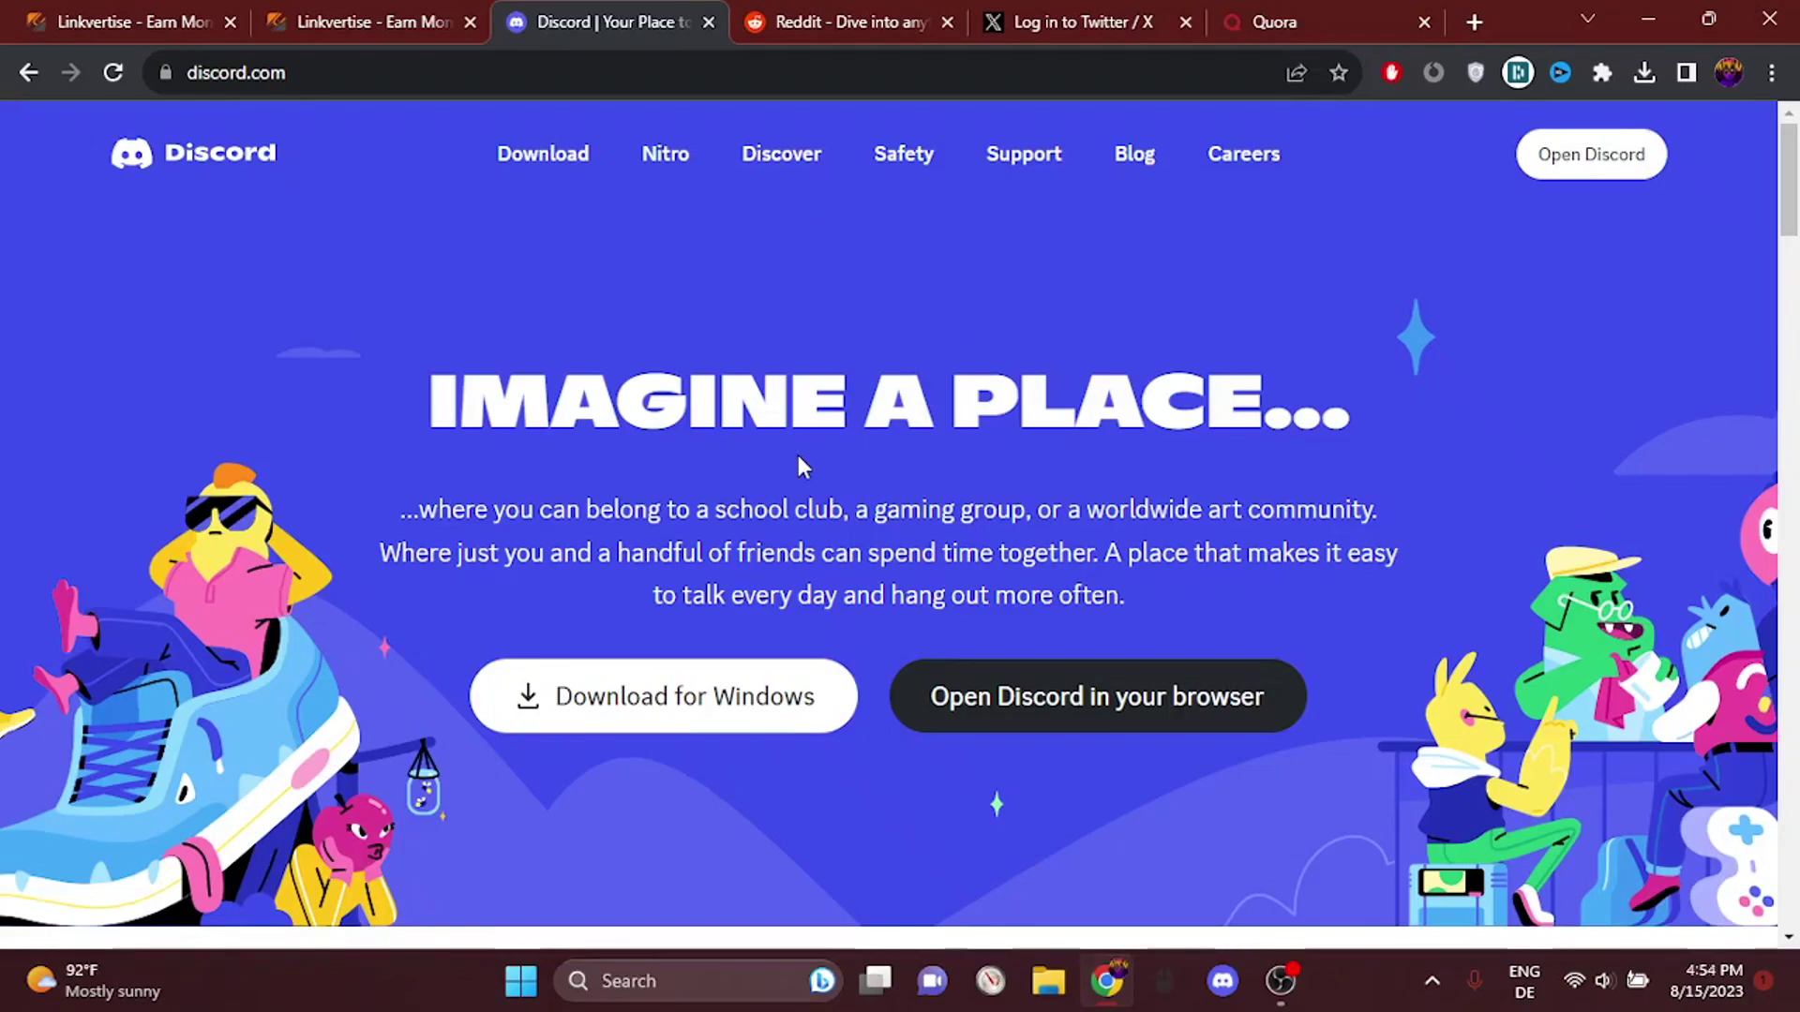
Step: Go back to the Reddit blocked-user page and briefly highlight its heading
{"action": "left_click", "coordinate": [822, 13]}
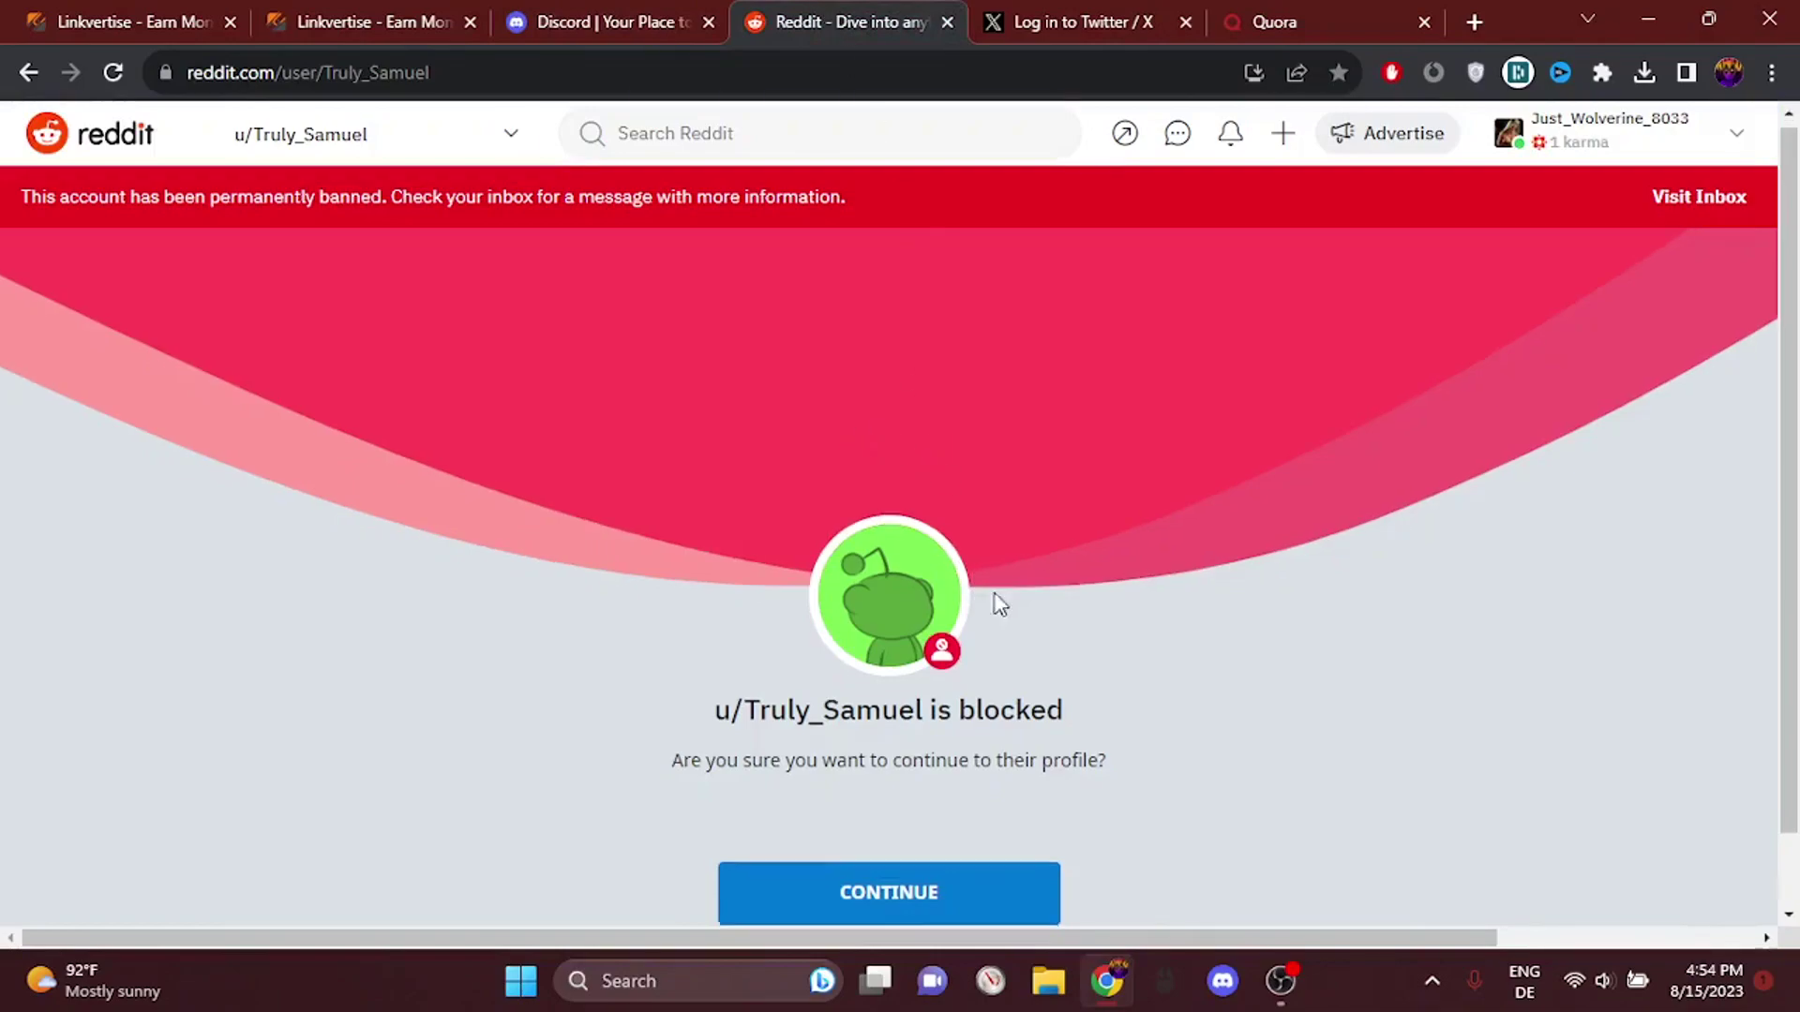
{"action": "triple_click", "coordinate": [1106, 627]}
{"action": "left_click", "coordinate": [1106, 626]}
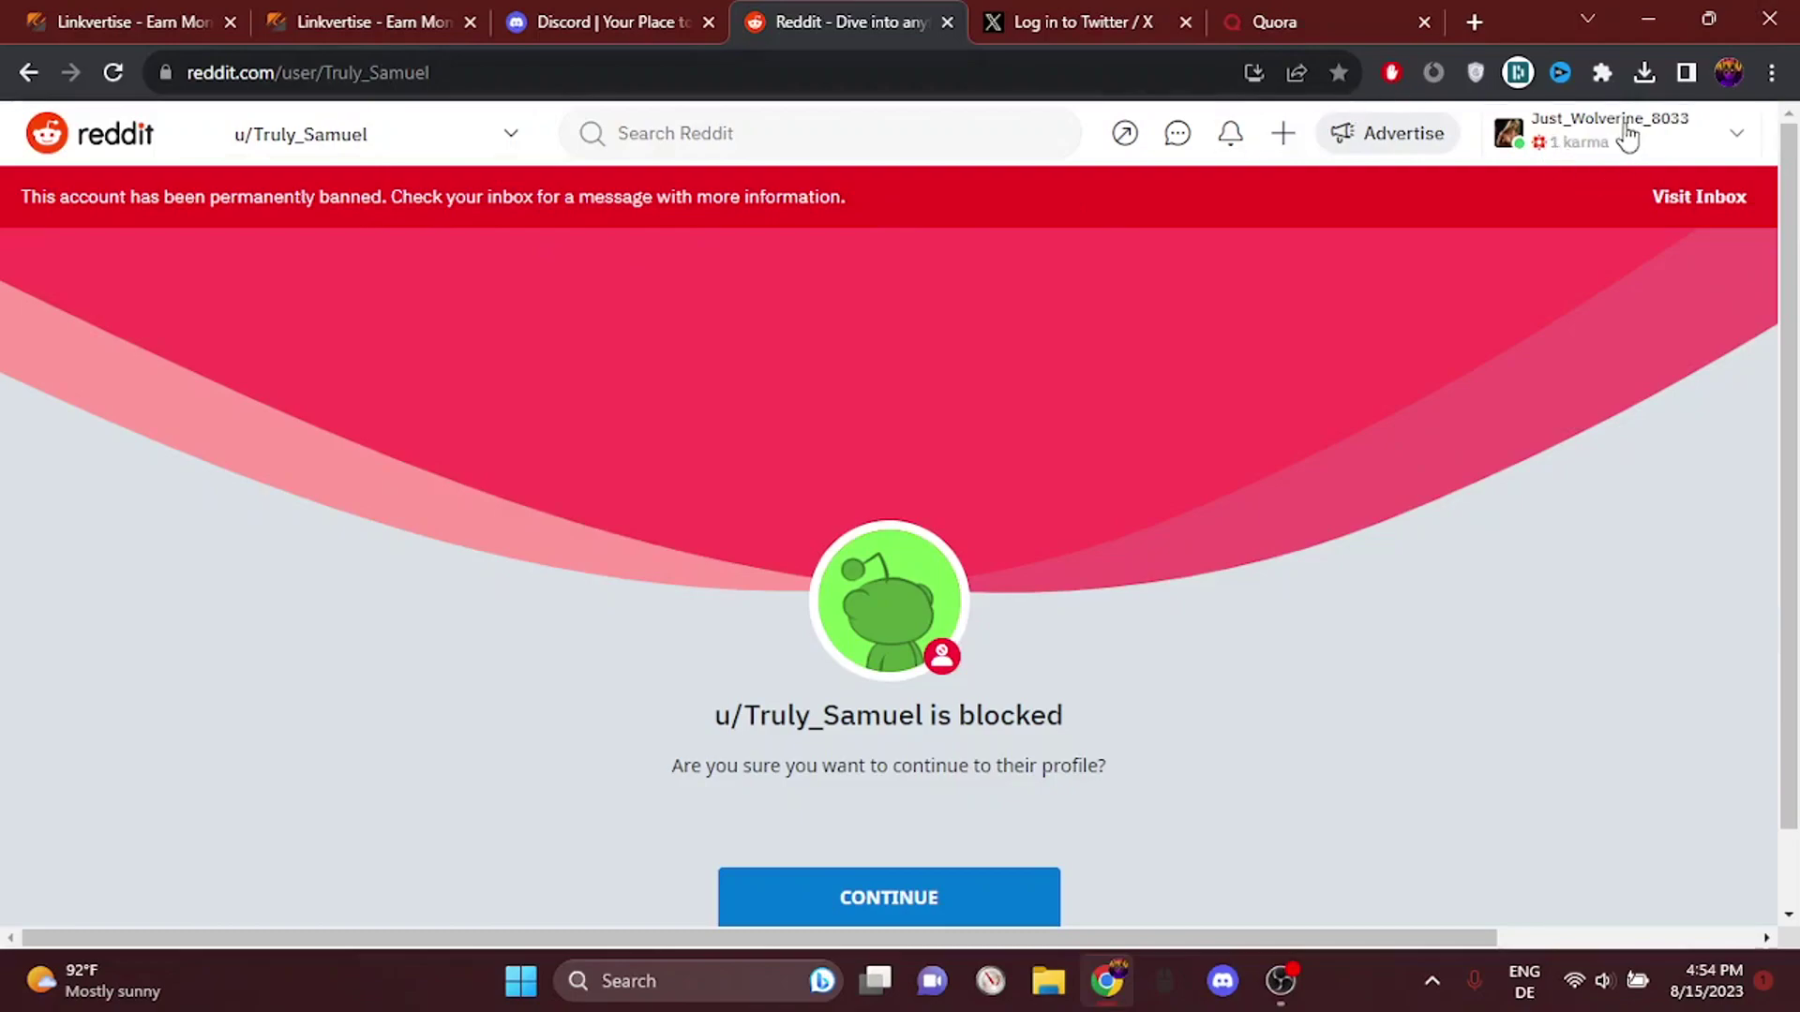
{"action": "scroll", "coordinate": [993, 617], "scroll_direction": "down", "scroll_amount": 1}
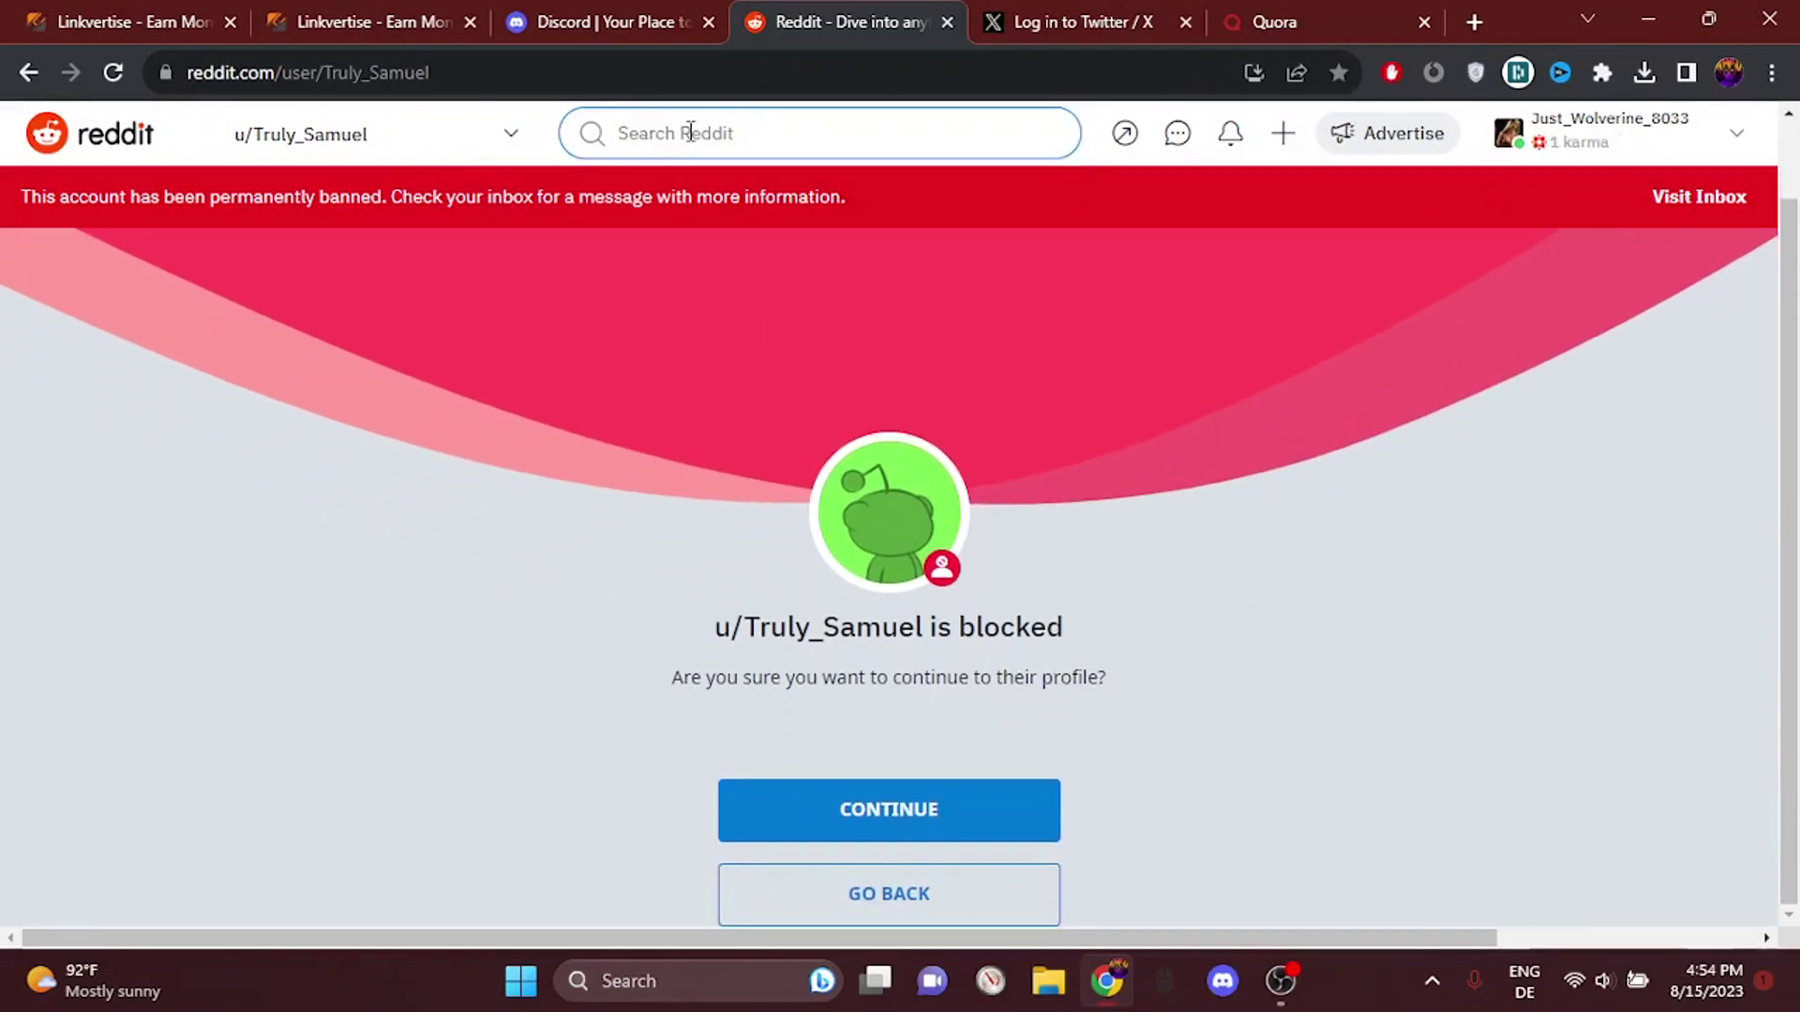
Step: Glance at the X sign-in page twice, returning to Reddit each time
{"action": "left_click", "coordinate": [1010, 9]}
{"action": "left_click", "coordinate": [844, 17]}
{"action": "left_click", "coordinate": [1024, 14]}
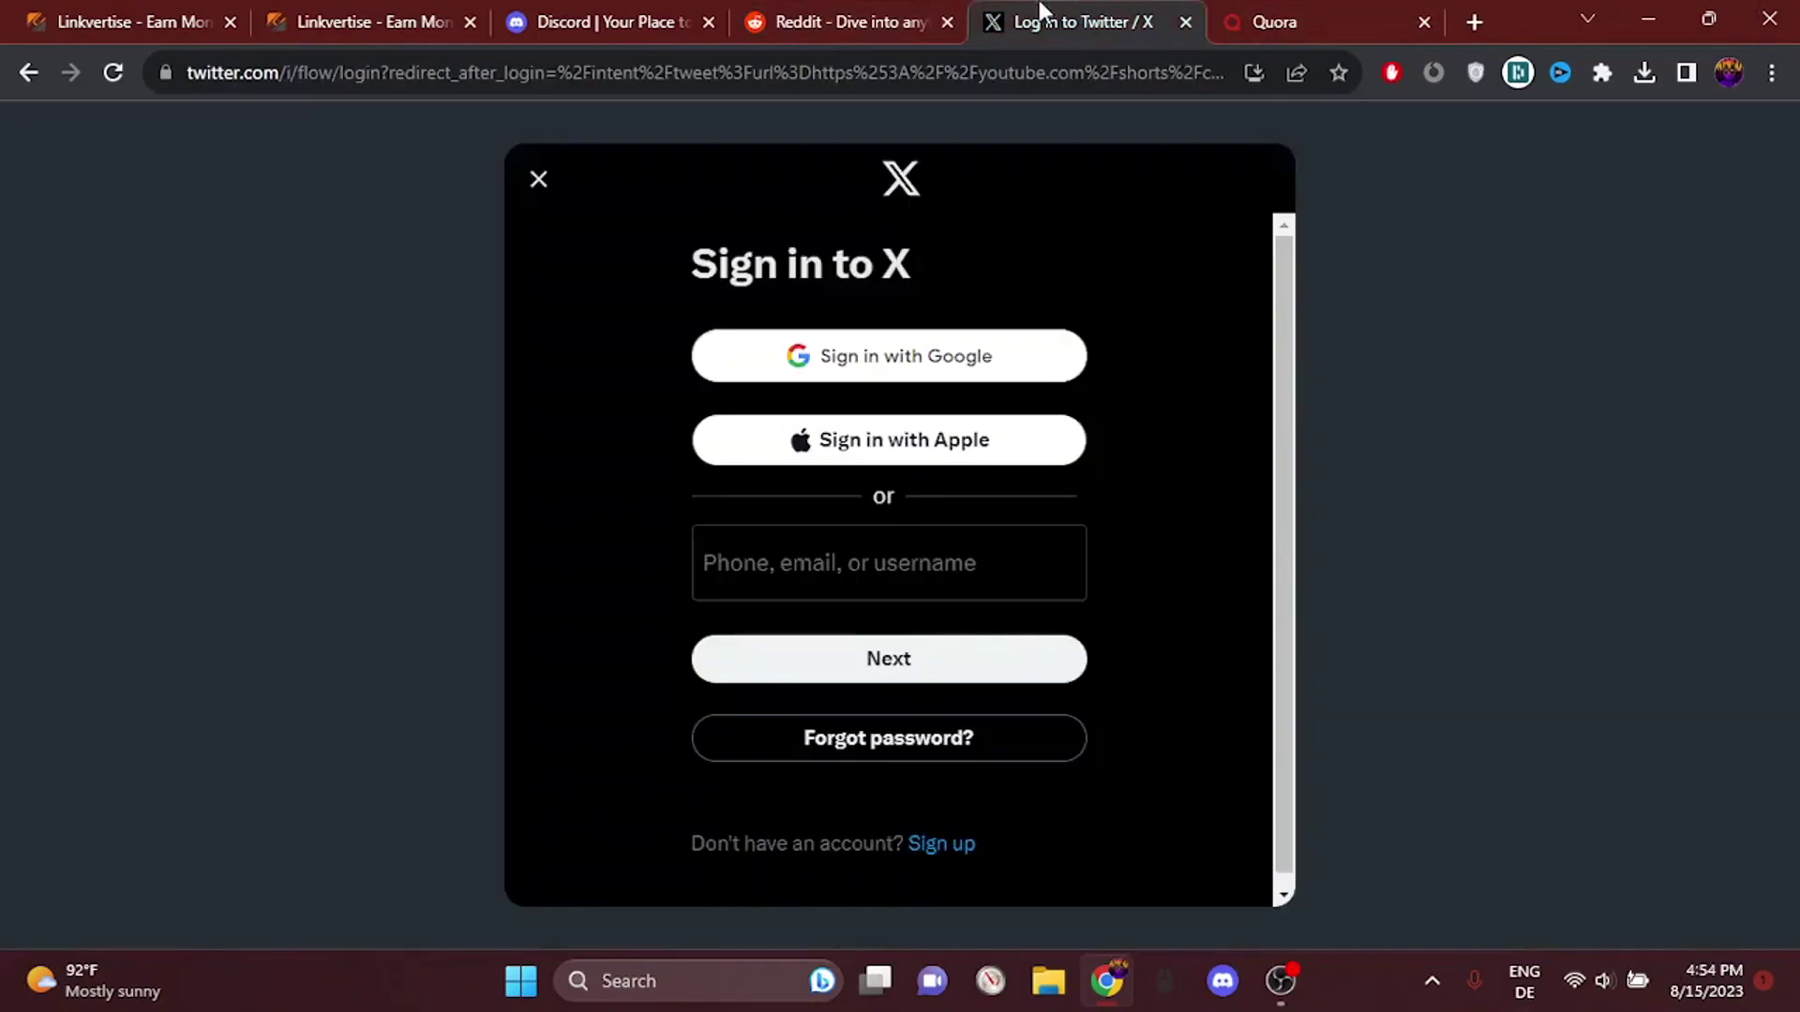
{"action": "left_click", "coordinate": [841, 17]}
Step: Highlight the blocked-user heading and subtitle, then return to the Linkvertise payouts page
{"action": "left_click_drag", "start_coordinate": [1031, 621], "coordinate": [1055, 609]}
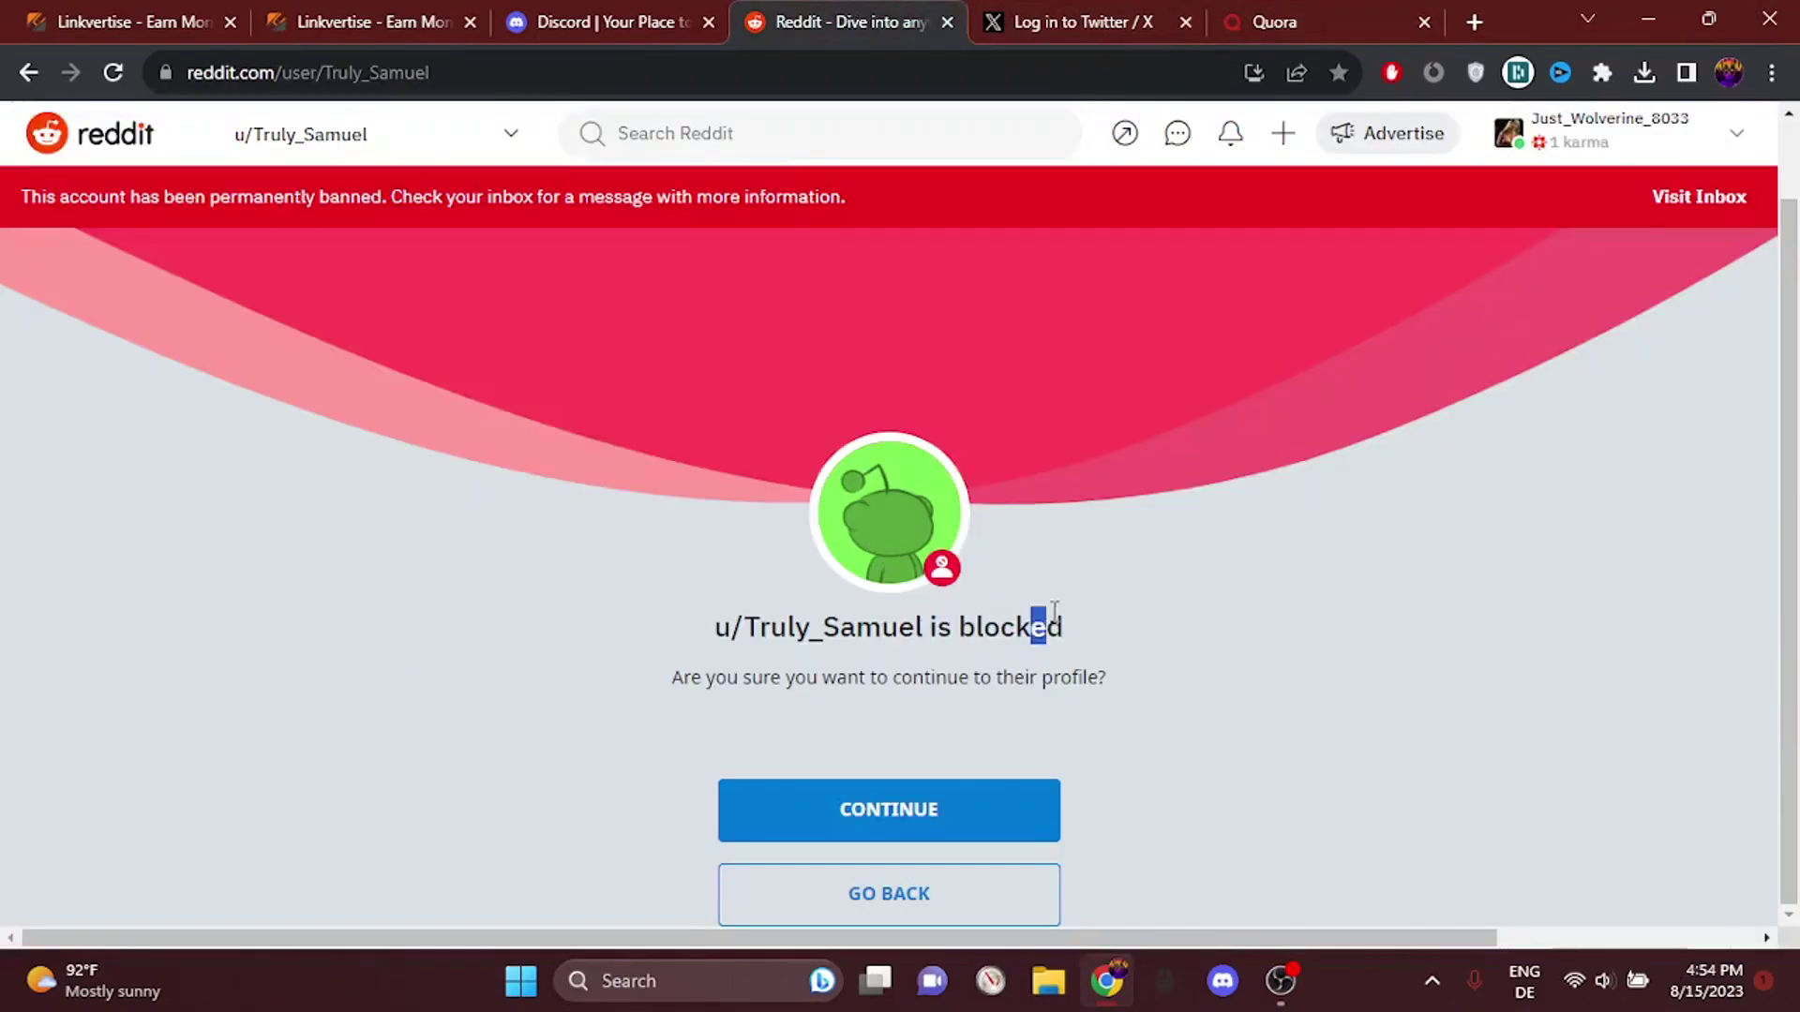
{"action": "left_click", "coordinate": [1109, 631]}
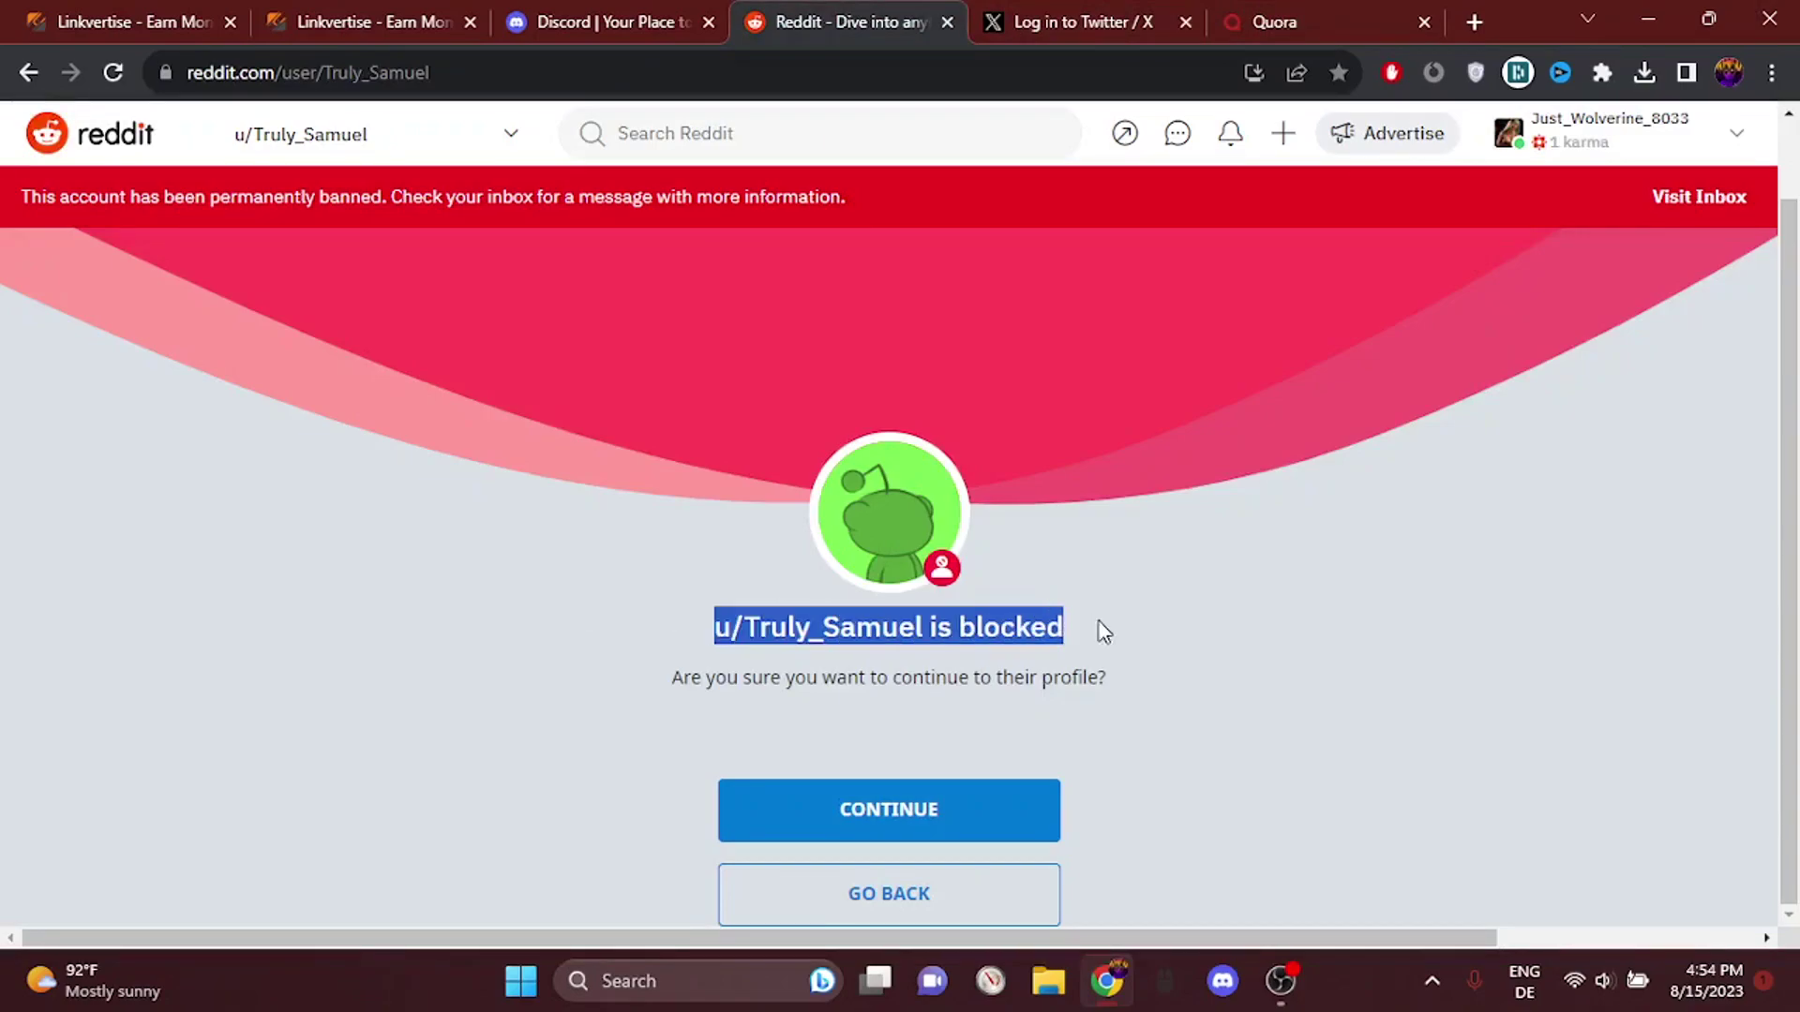
{"action": "left_click_drag", "start_coordinate": [703, 626], "coordinate": [1126, 630]}
{"action": "left_click", "coordinate": [1122, 640]}
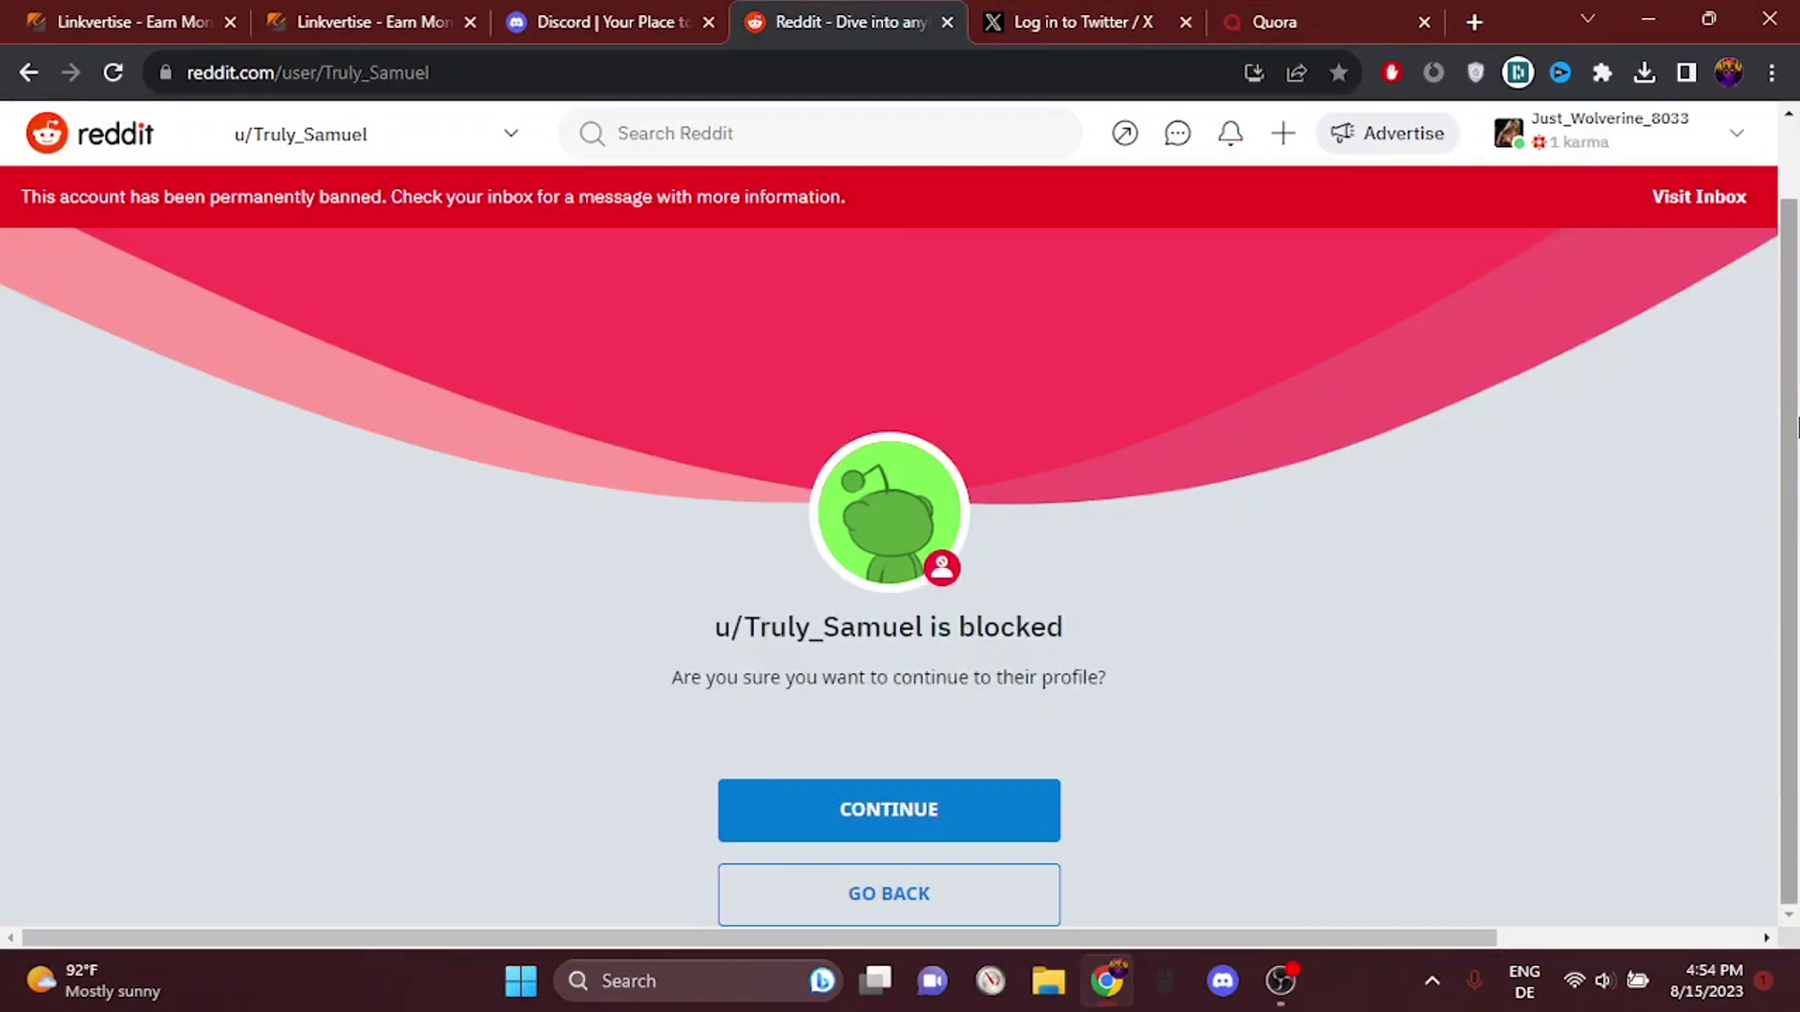
{"action": "mouse_move", "coordinate": [1788, 393]}
{"action": "left_mouse_down"}
{"action": "mouse_move", "coordinate": [1788, 290]}
{"action": "mouse_move", "coordinate": [1777, 469]}
{"action": "left_mouse_up"}
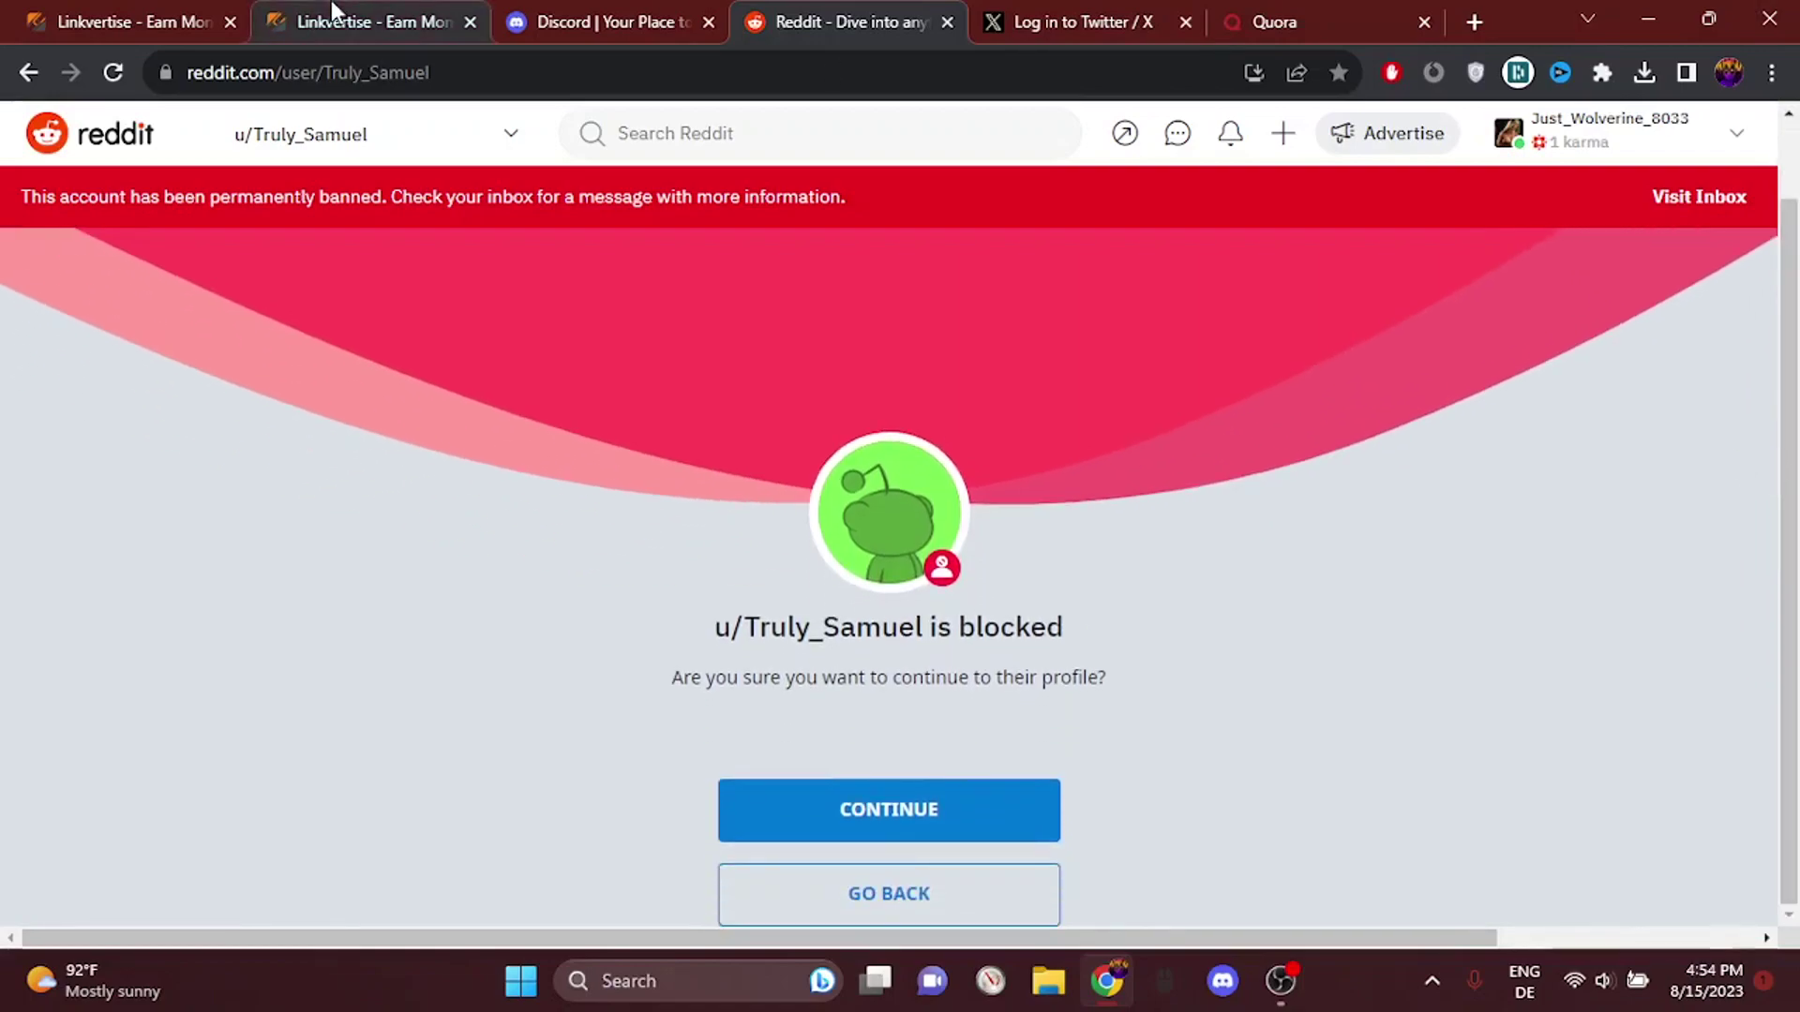
{"action": "left_click", "coordinate": [93, 18]}
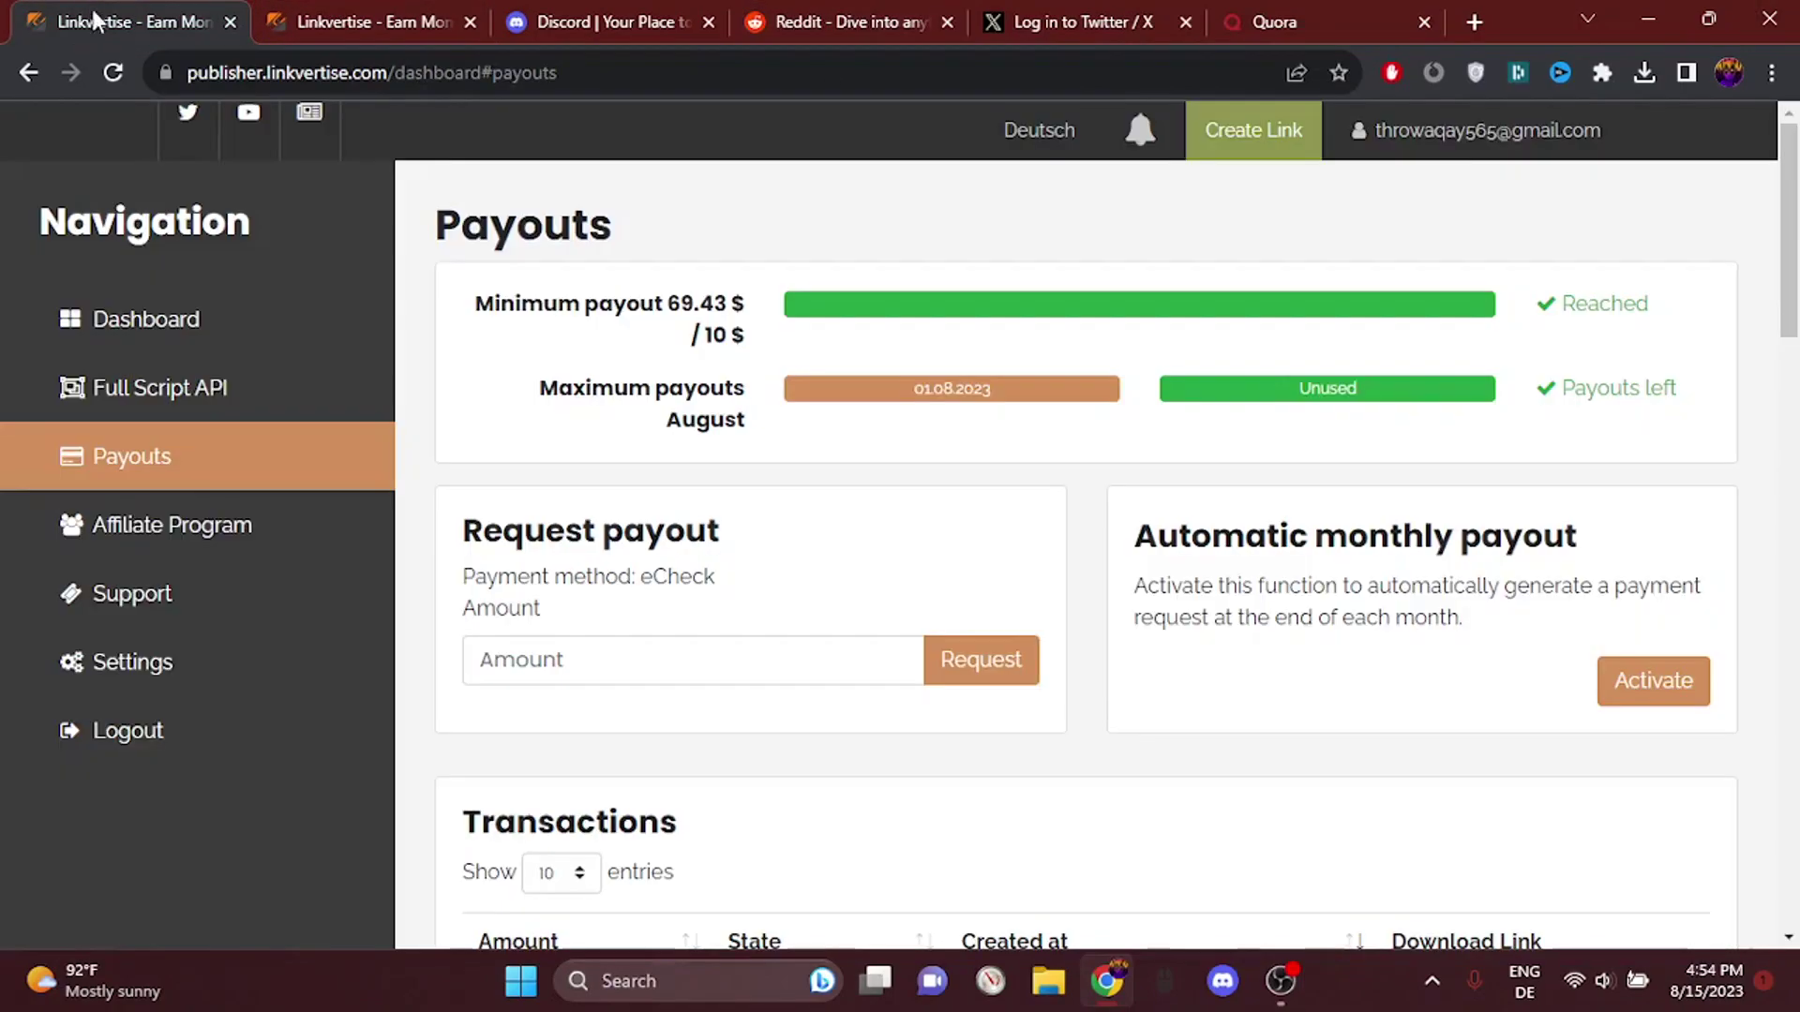
Step: Open the Linkvertise dashboard and highlight the balance, impressions, clicks and links figures
{"action": "left_click", "coordinate": [266, 333]}
{"action": "scroll", "coordinate": [1077, 536], "scroll_direction": "down", "scroll_amount": 2}
{"action": "scroll", "coordinate": [1083, 537], "scroll_direction": "down", "scroll_amount": 1}
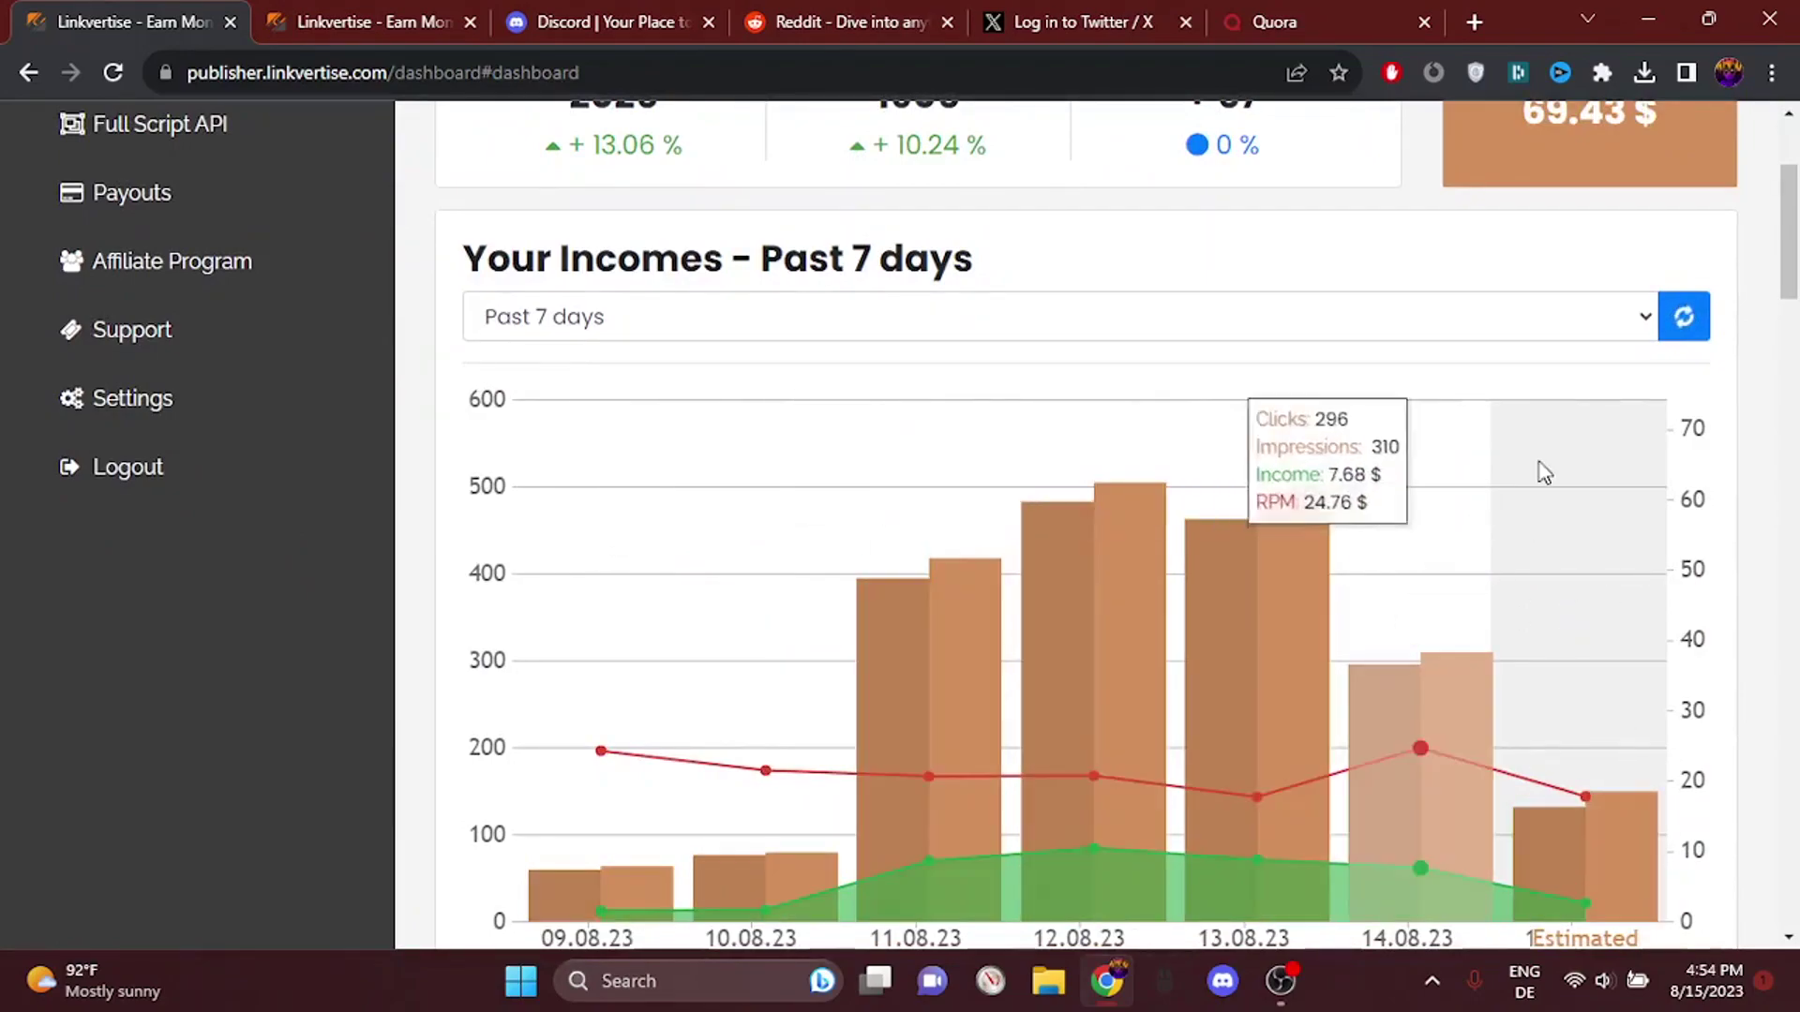
{"action": "scroll", "coordinate": [1550, 237], "scroll_direction": "up", "scroll_amount": 1}
{"action": "scroll", "coordinate": [1542, 318], "scroll_direction": "up", "scroll_amount": 2}
{"action": "double_click", "coordinate": [1543, 321]}
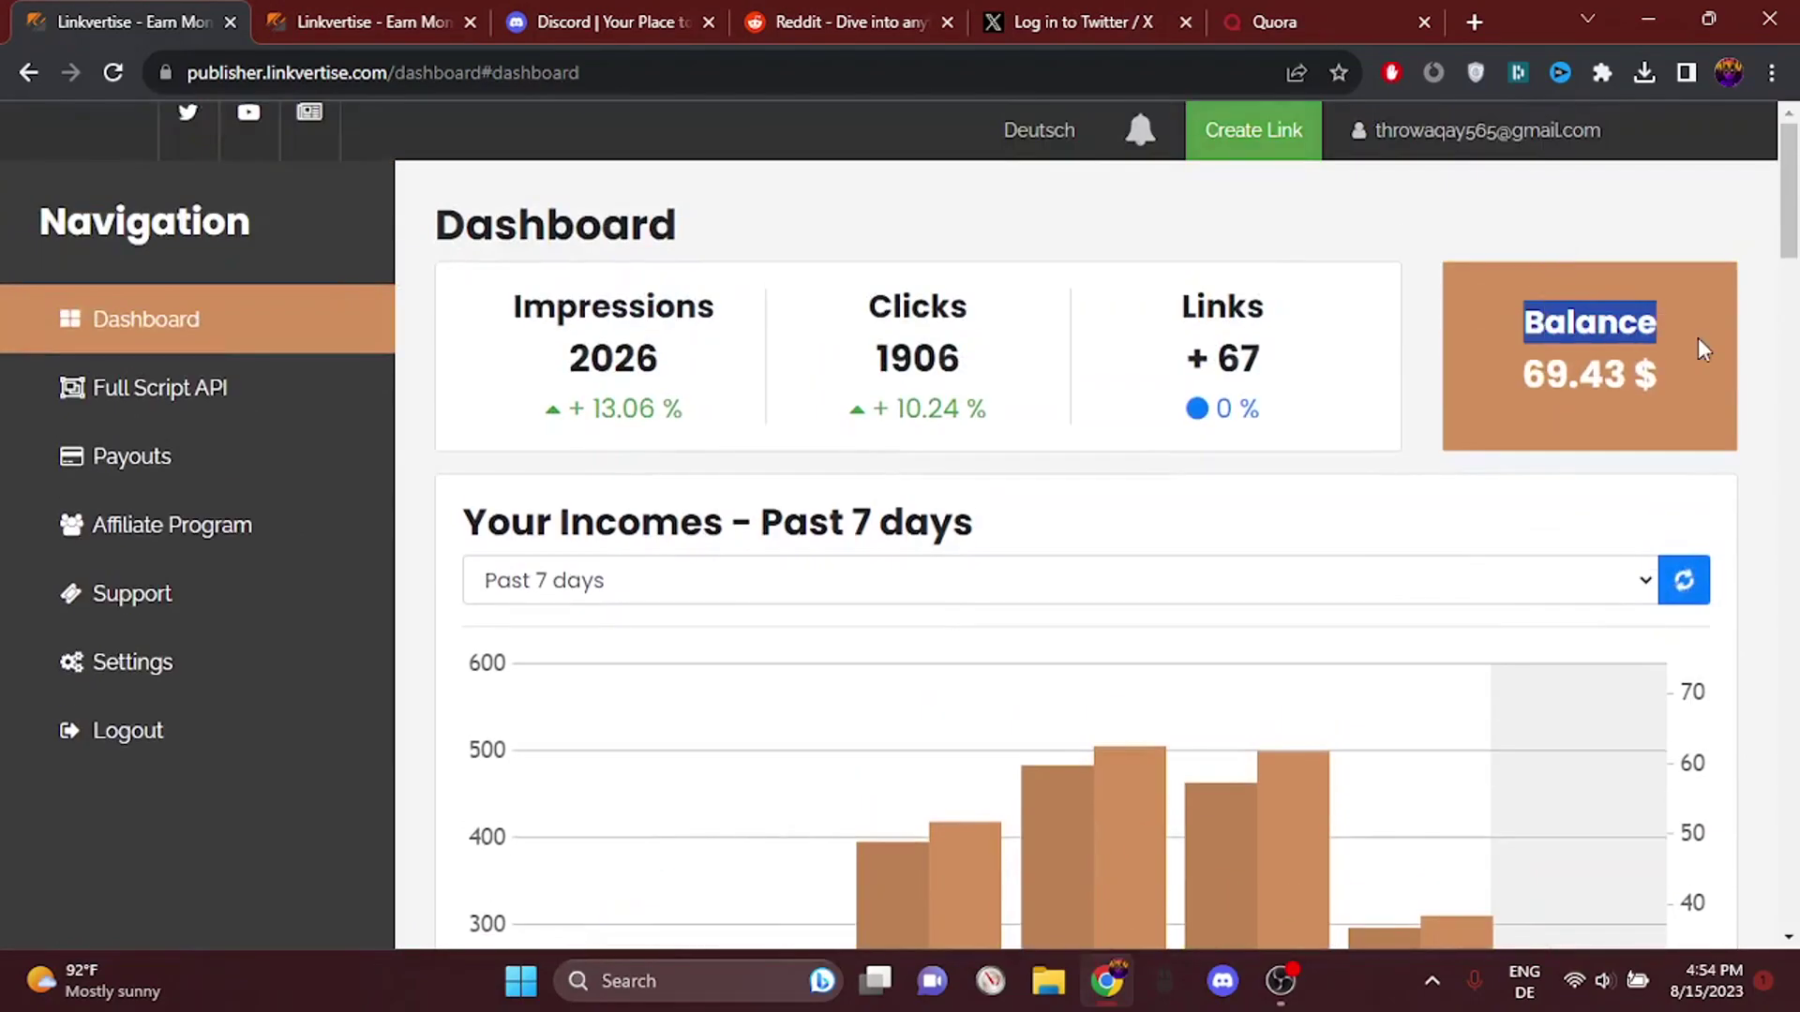
{"action": "left_click_drag", "start_coordinate": [1696, 338], "coordinate": [1303, 370]}
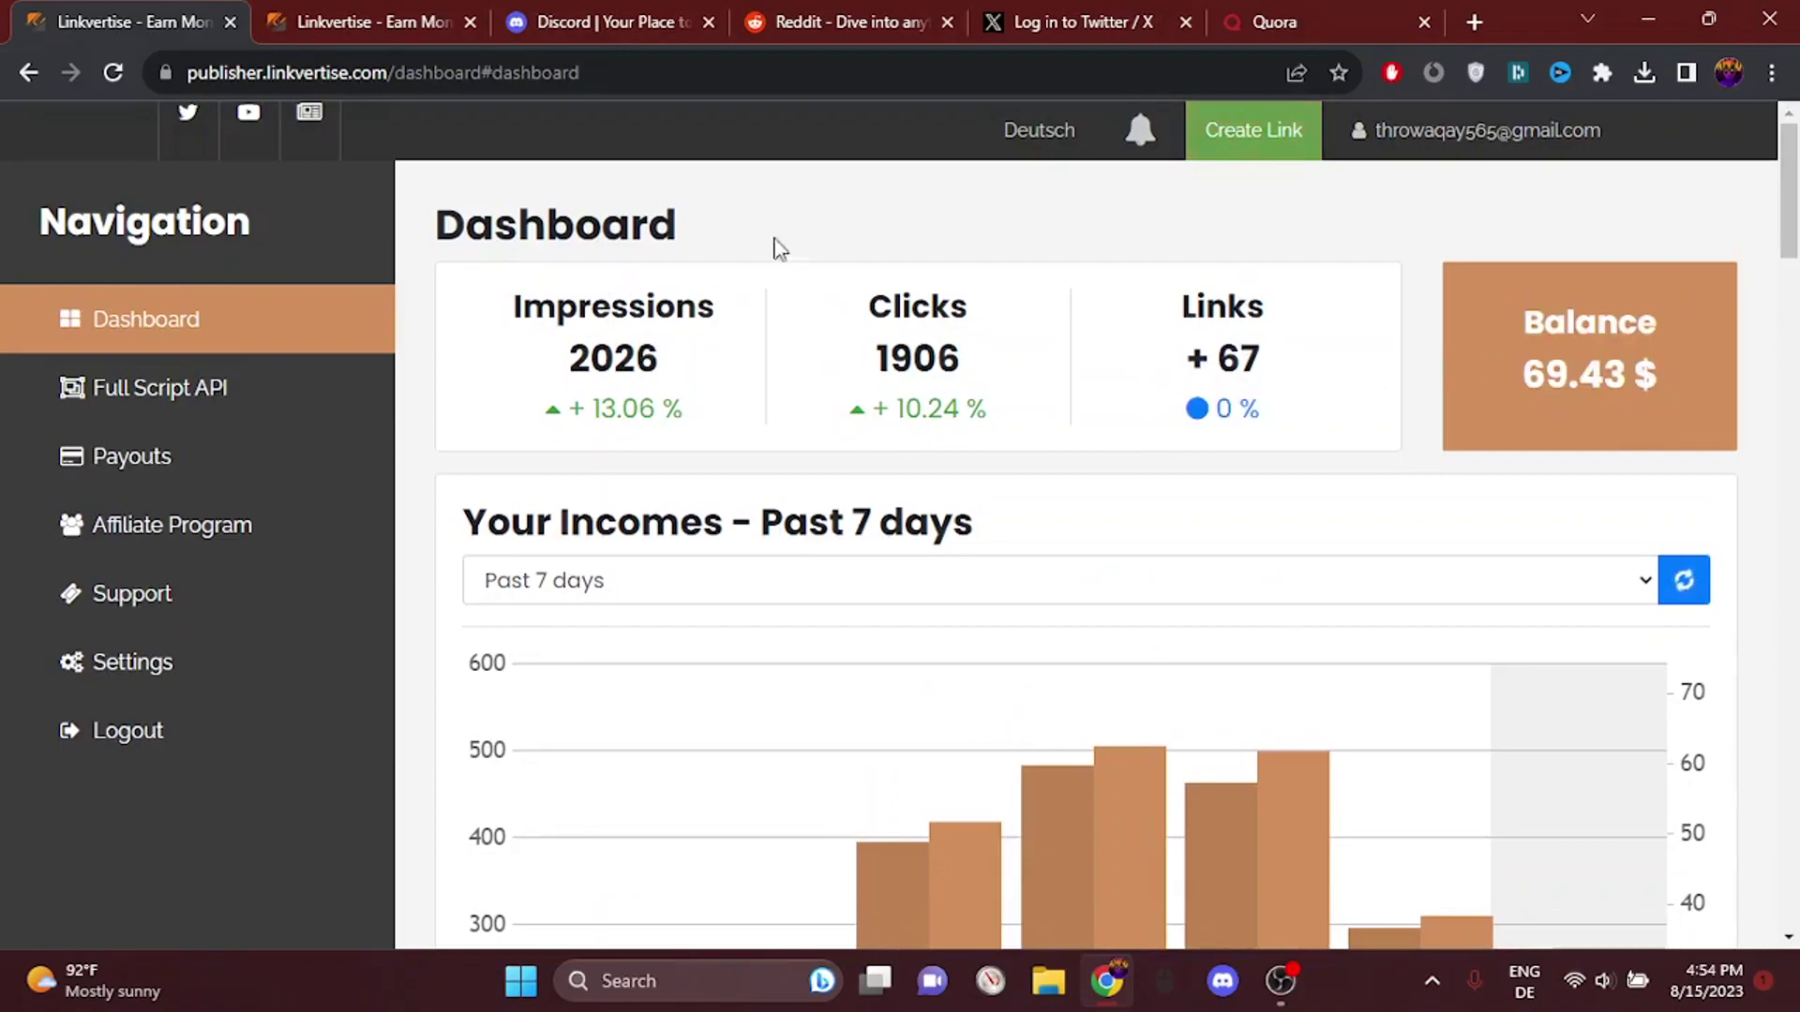
{"action": "left_click_drag", "start_coordinate": [775, 249], "coordinate": [574, 220]}
{"action": "left_click_drag", "start_coordinate": [1017, 389], "coordinate": [1011, 446]}
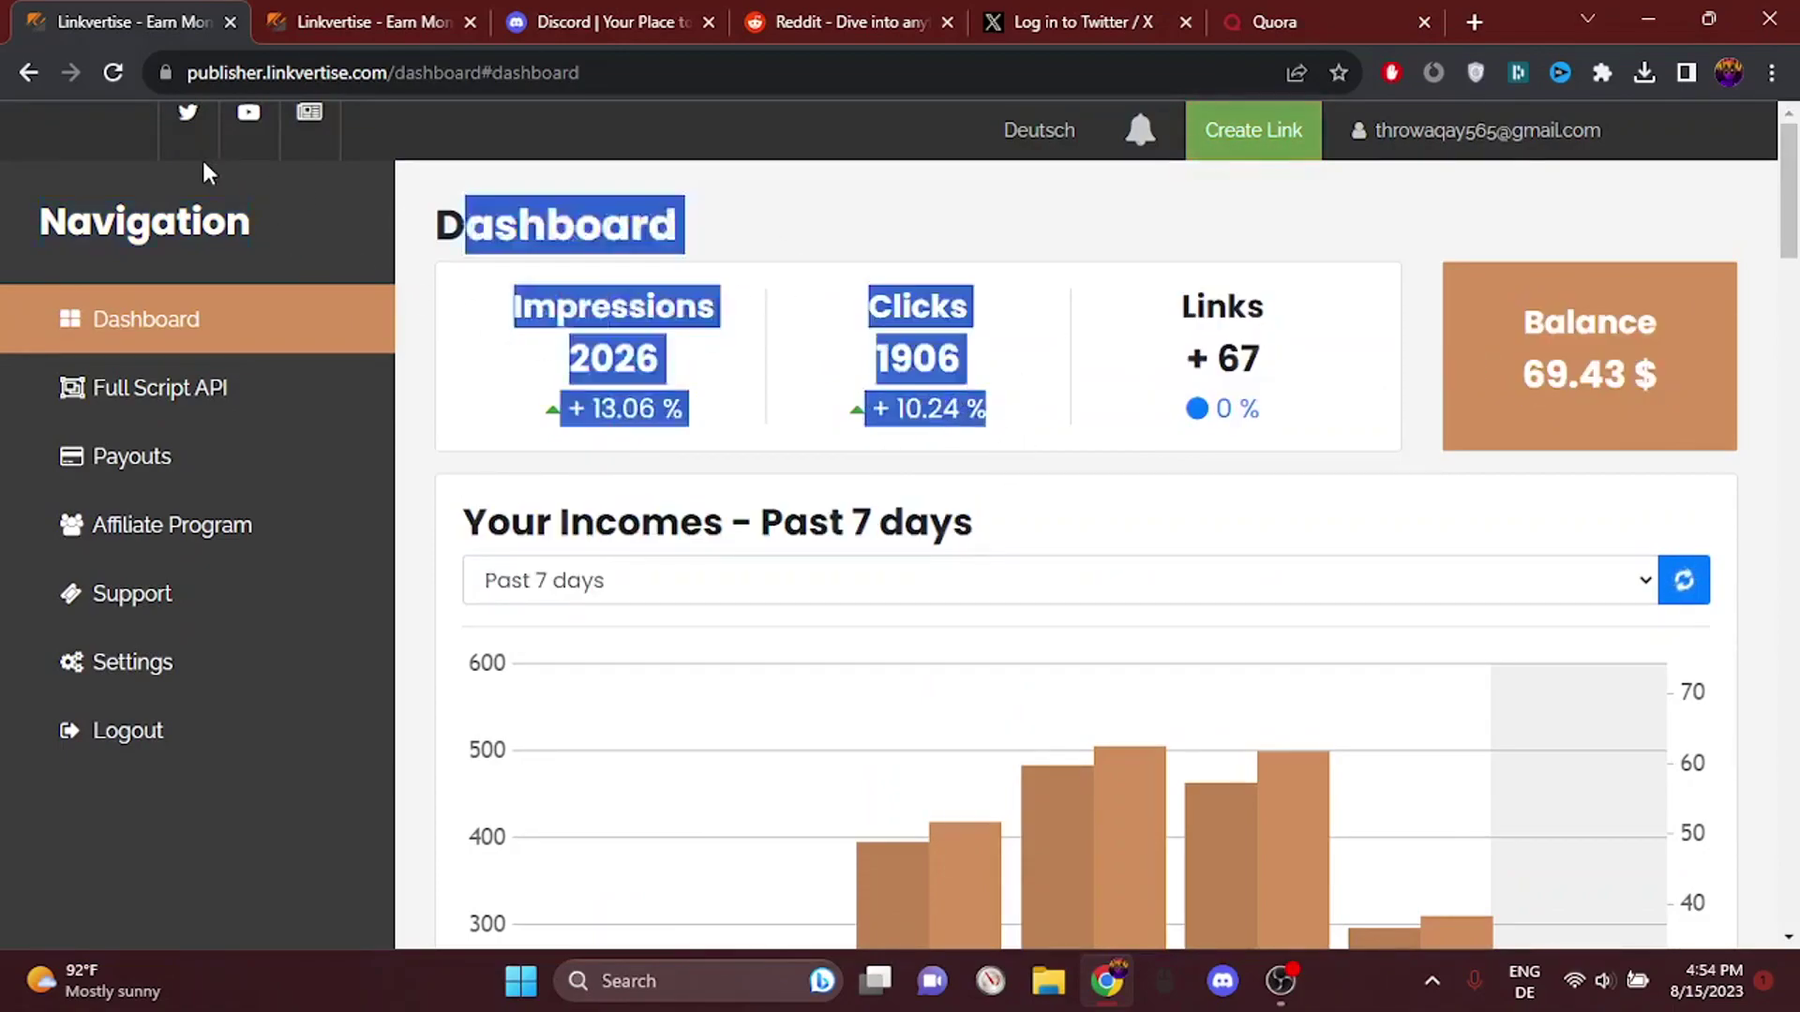
Step: Scroll past the 7-day income chart and highlight the 69.43 $ balance
{"action": "scroll", "coordinate": [973, 443], "scroll_direction": "down", "scroll_amount": 4}
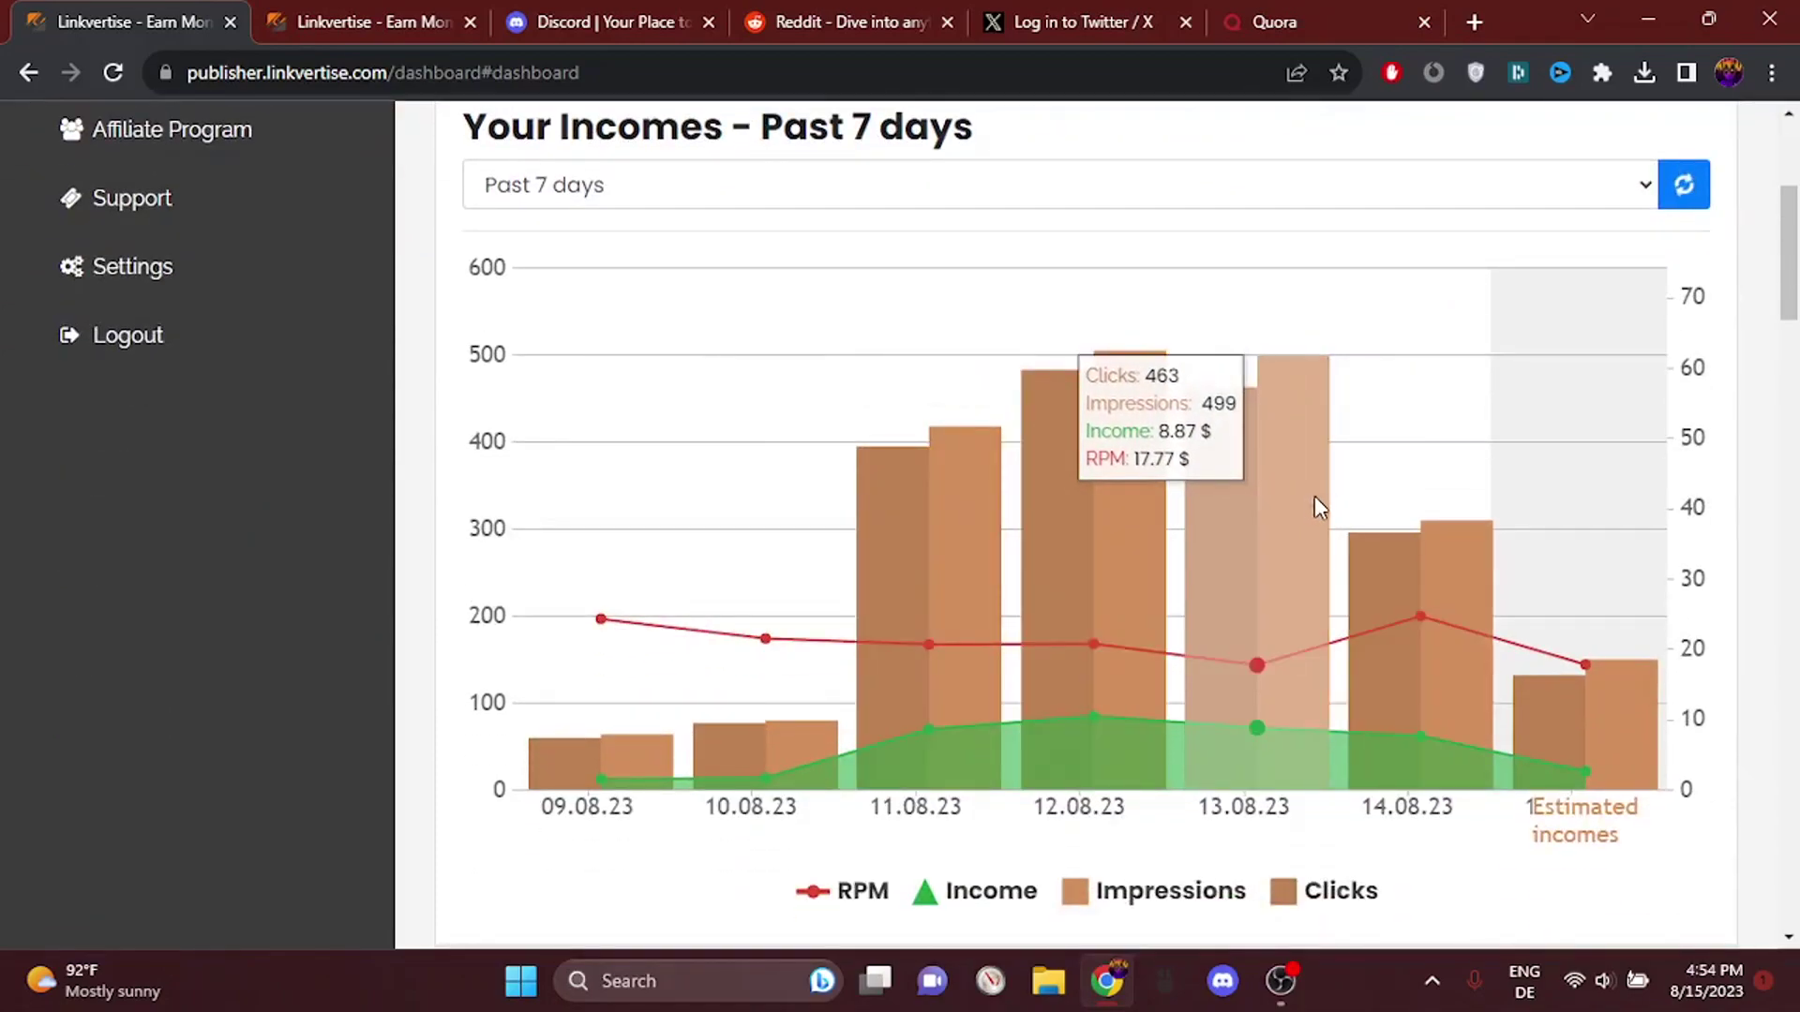
{"action": "mouse_move", "coordinate": [1420, 660]}
{"action": "scroll", "coordinate": [1556, 562], "scroll_direction": "up", "scroll_amount": 4}
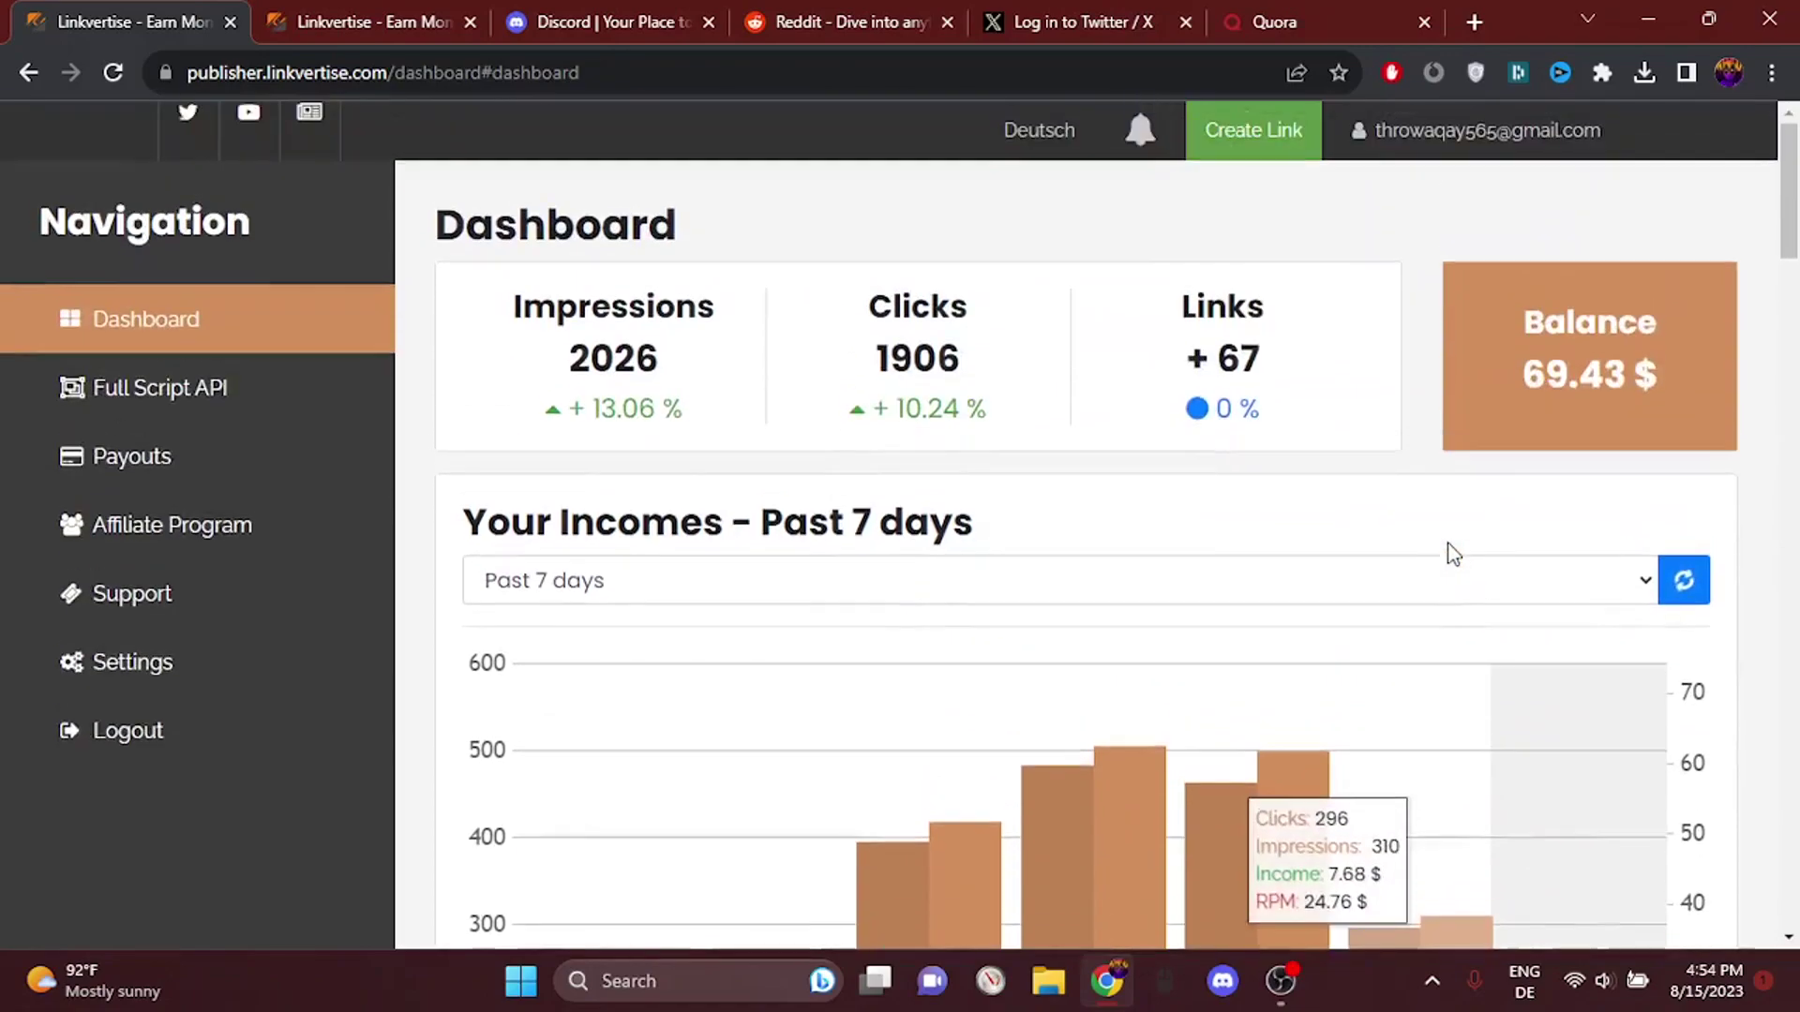
{"action": "mouse_move", "coordinate": [1482, 441]}
{"action": "left_mouse_down"}
{"action": "mouse_move", "coordinate": [1762, 370]}
{"action": "mouse_move", "coordinate": [1065, 341]}
{"action": "left_mouse_up"}
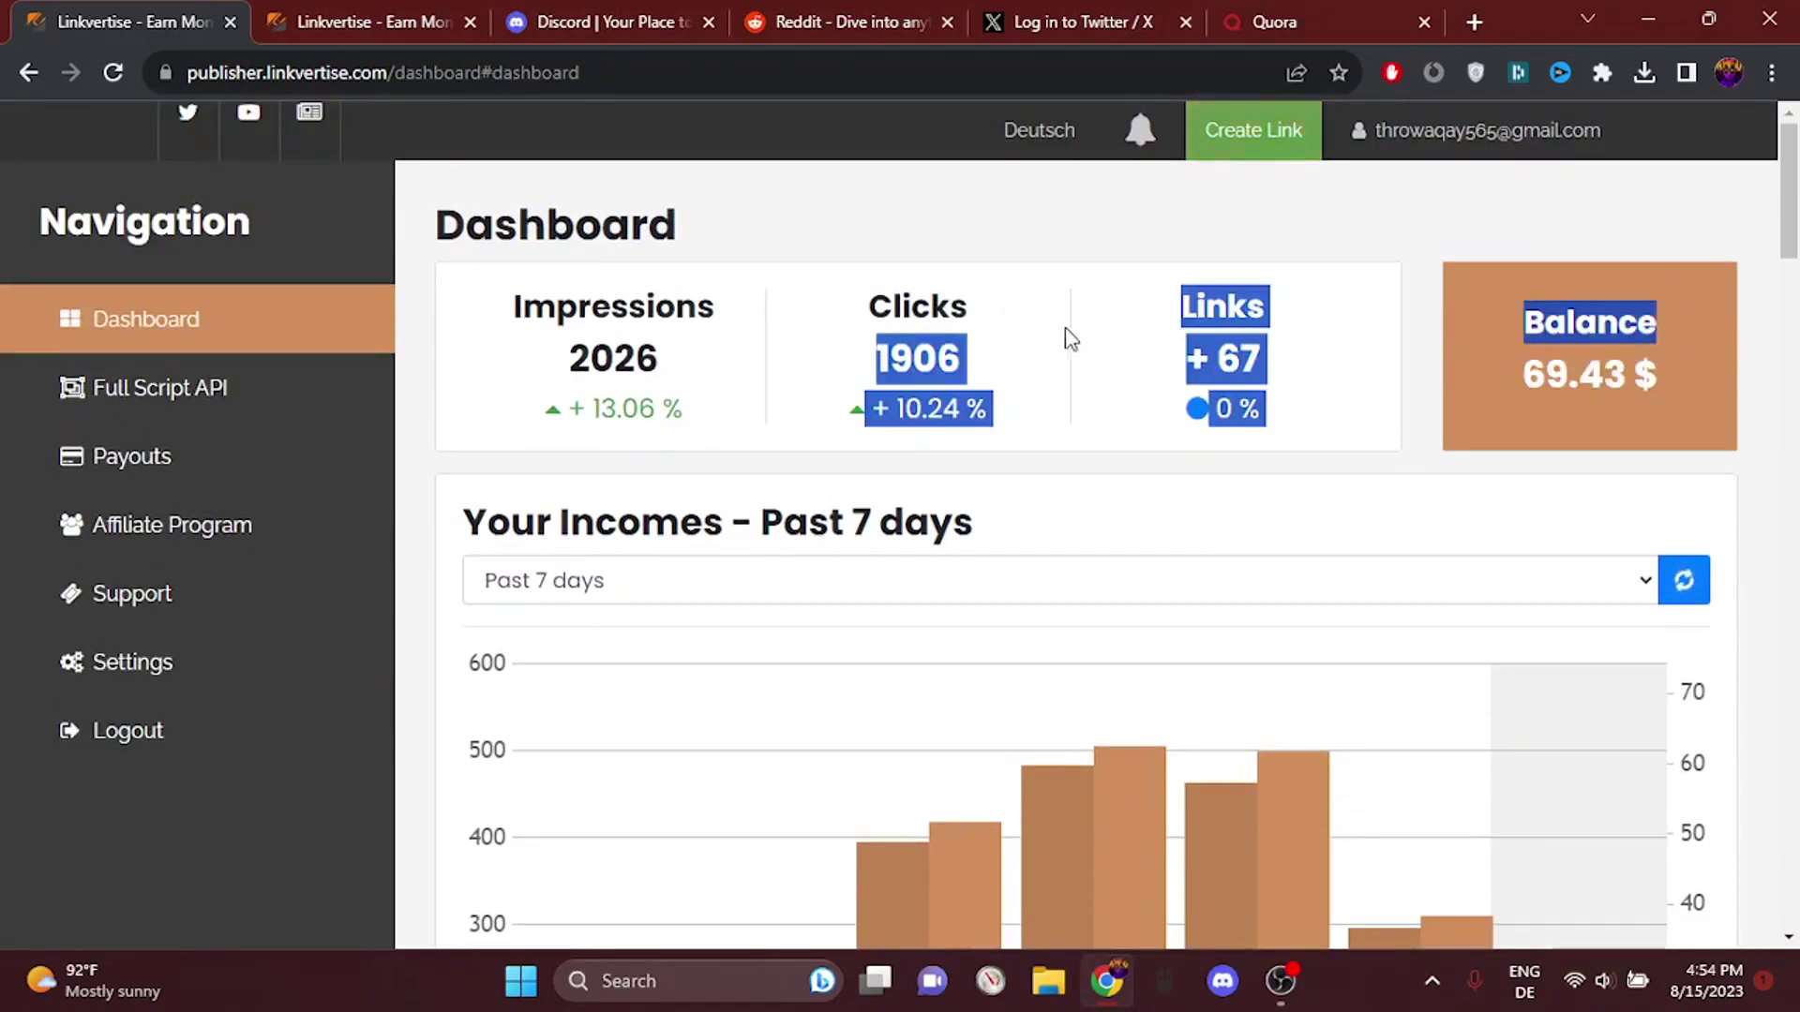
{"action": "left_click", "coordinate": [1198, 330]}
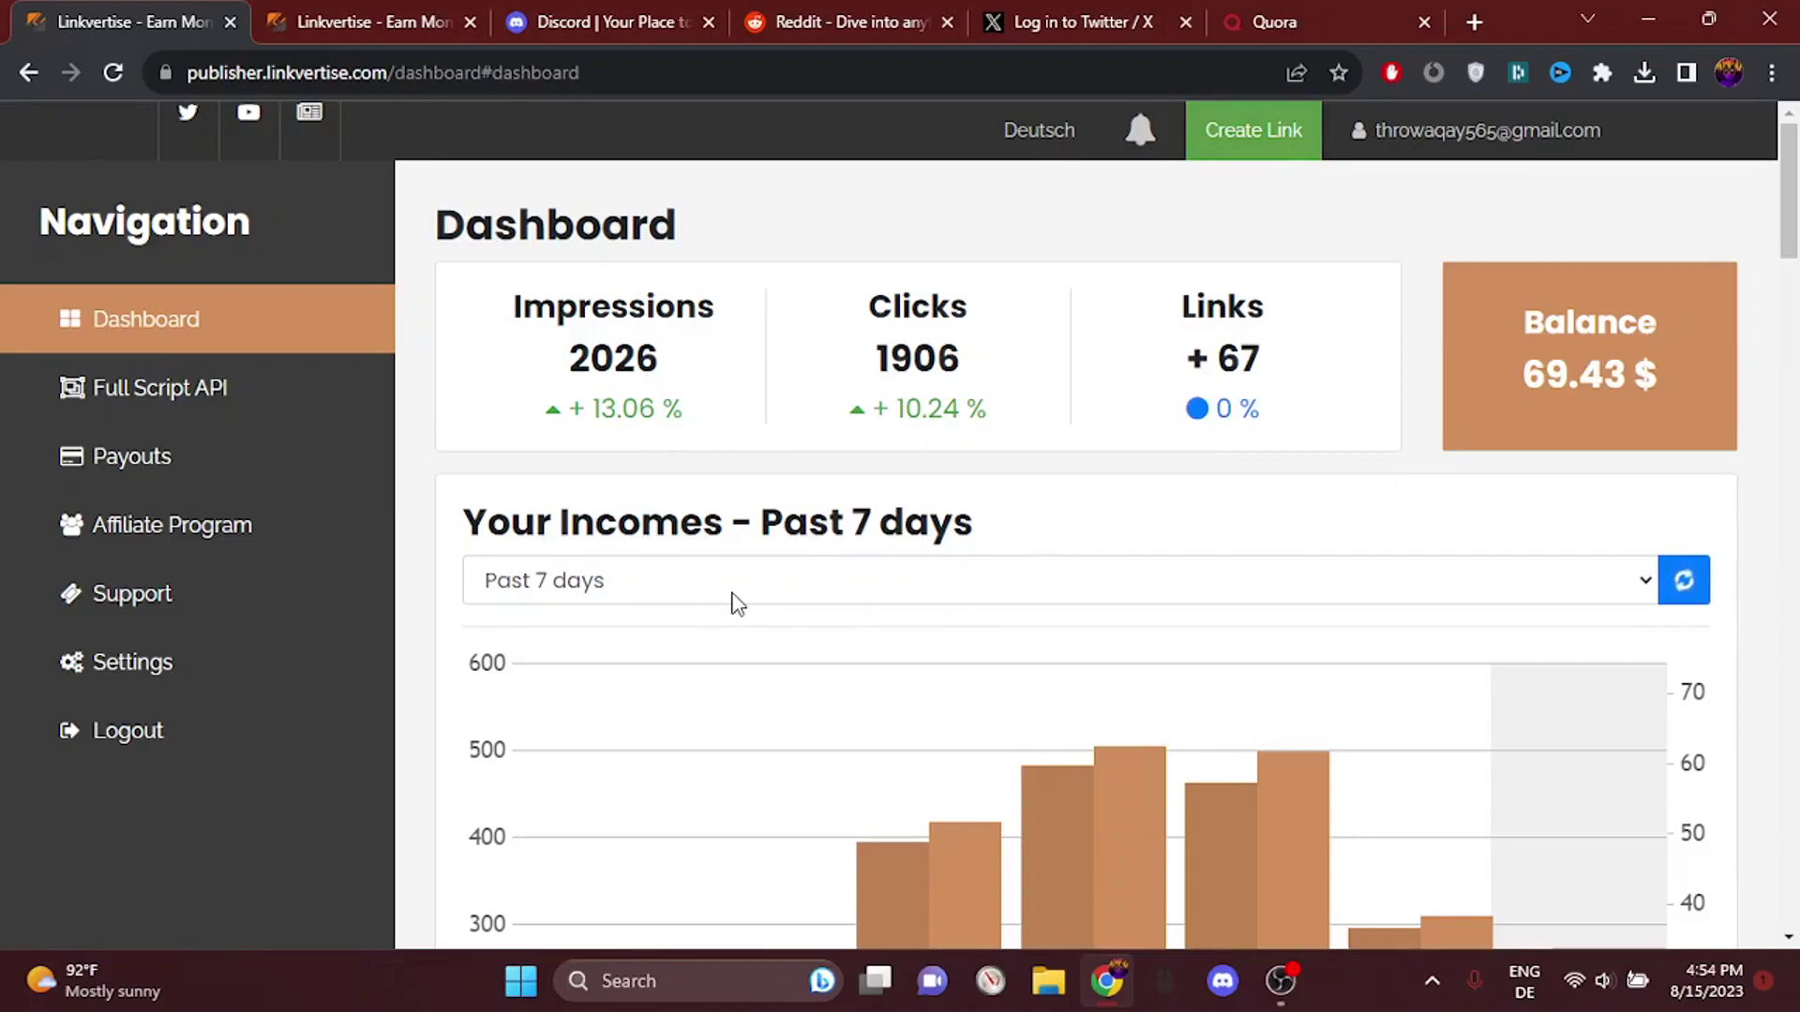
{"action": "scroll", "coordinate": [1028, 578], "scroll_direction": "down", "scroll_amount": 4}
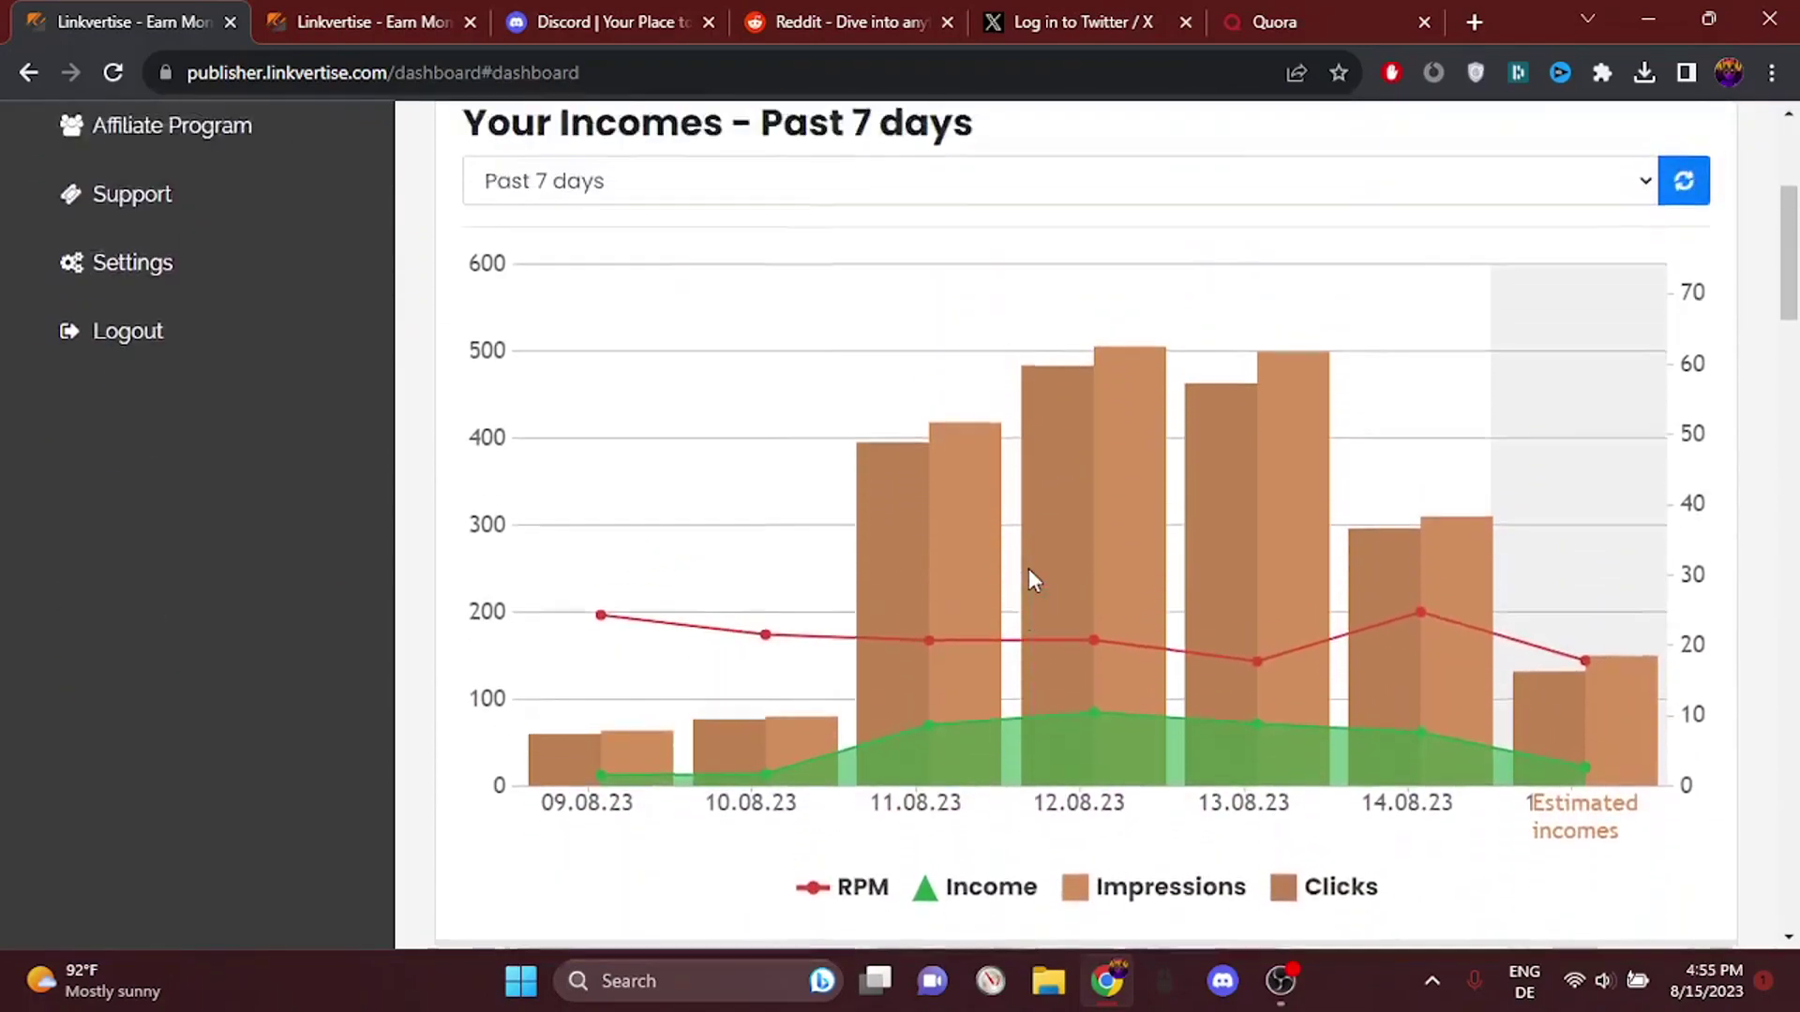
{"action": "scroll", "coordinate": [1027, 568], "scroll_direction": "up", "scroll_amount": 3}
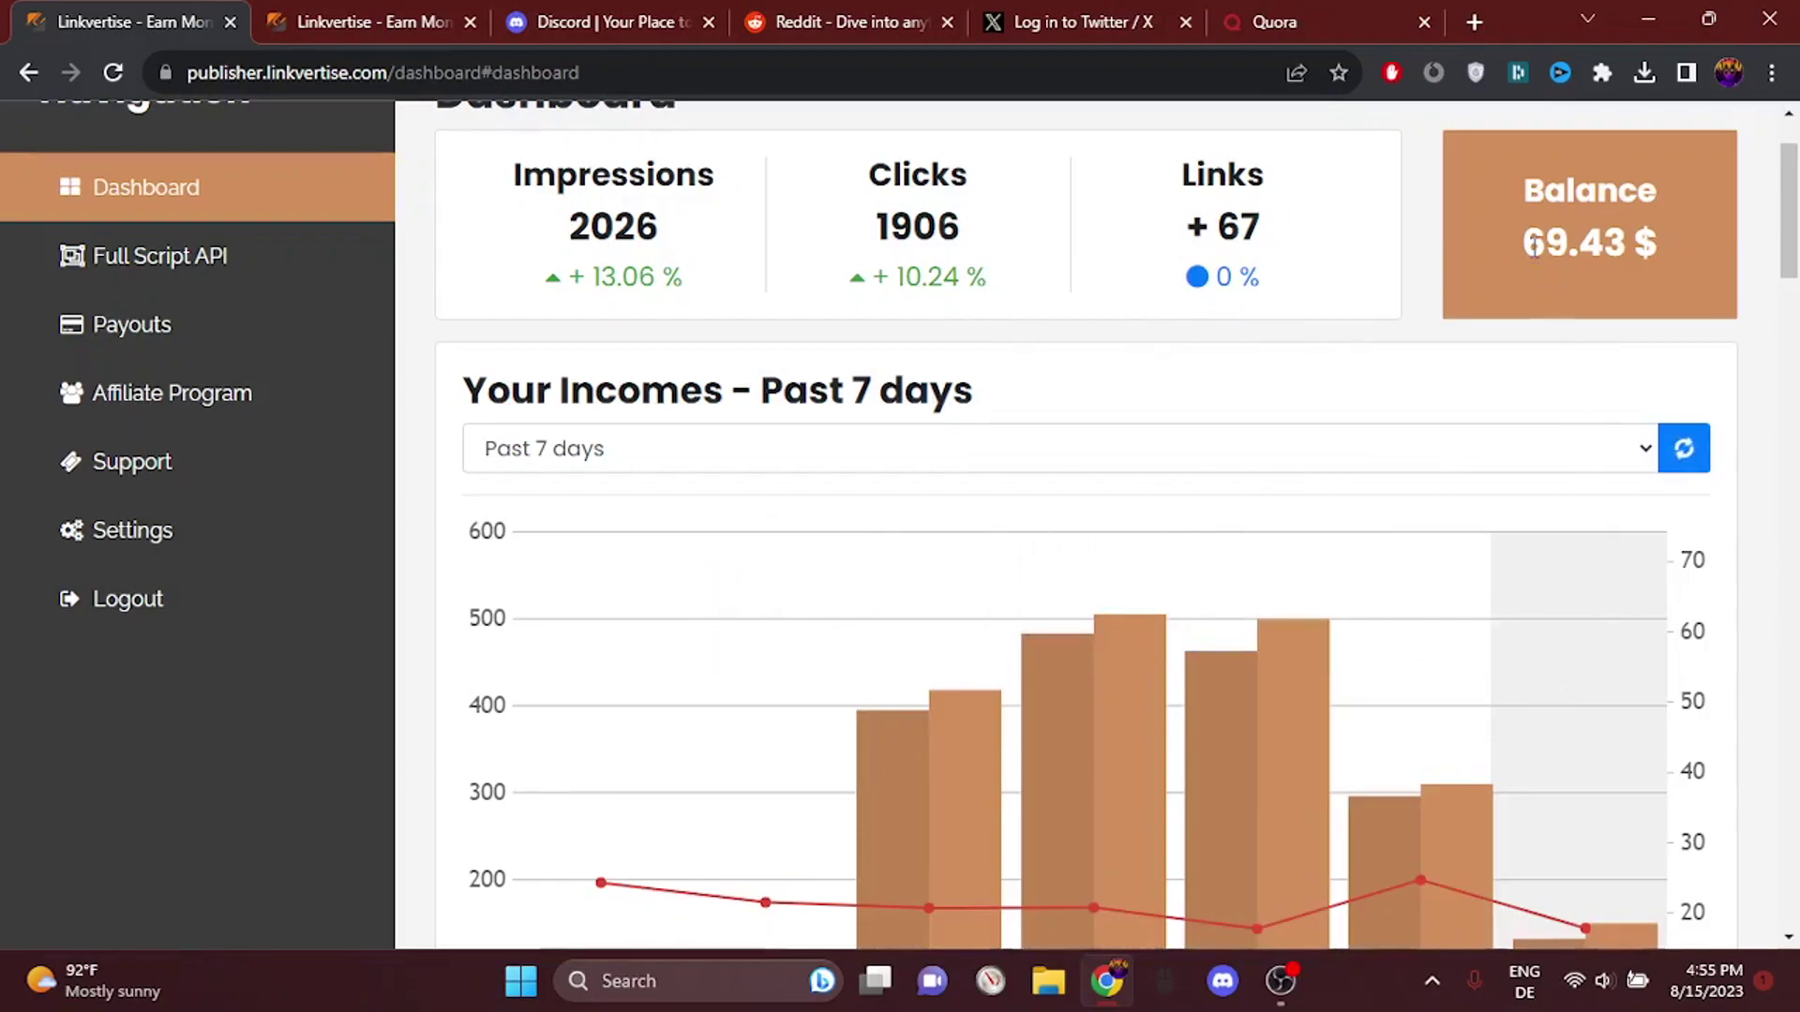
Step: Highlight the 67 links, balance, 2026 impressions and 1906 clicks across the stats row
{"action": "mouse_move", "coordinate": [1303, 228]}
{"action": "left_mouse_down"}
{"action": "mouse_move", "coordinate": [1143, 183]}
{"action": "mouse_move", "coordinate": [743, 273]}
{"action": "left_mouse_up"}
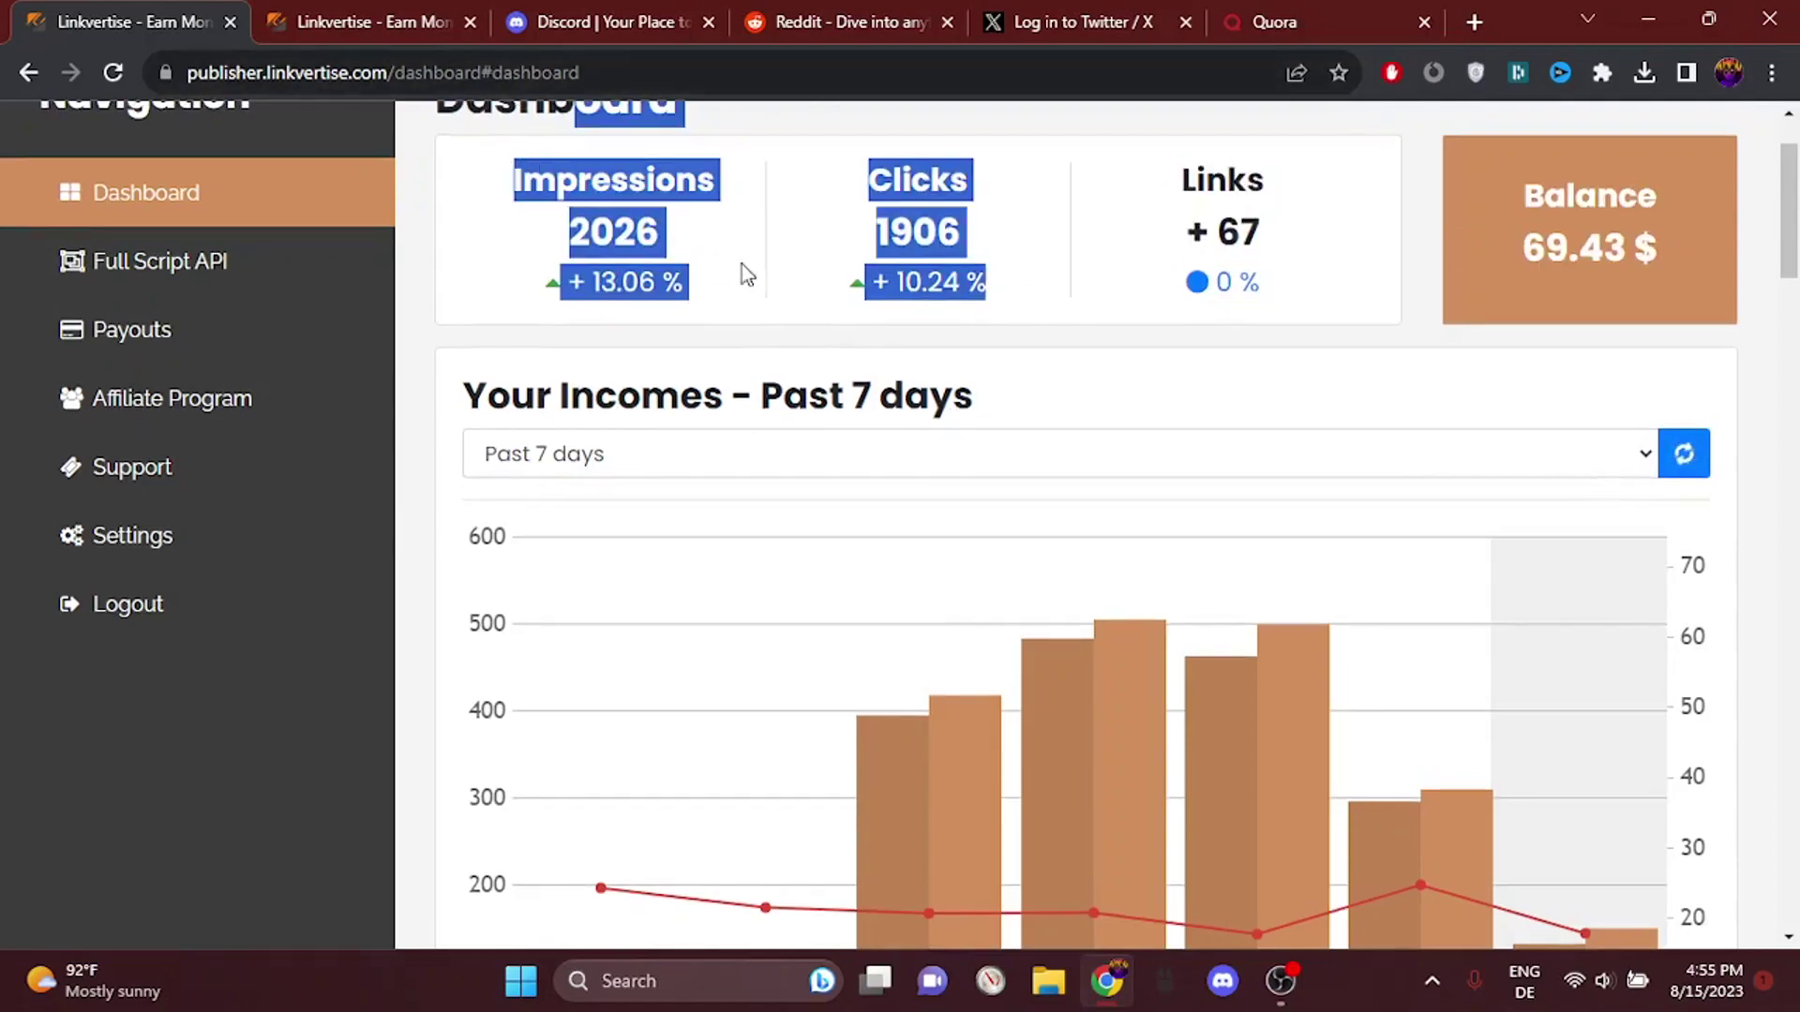
{"action": "left_click", "coordinate": [973, 295]}
{"action": "scroll", "coordinate": [973, 295], "scroll_direction": "up", "scroll_amount": 2}
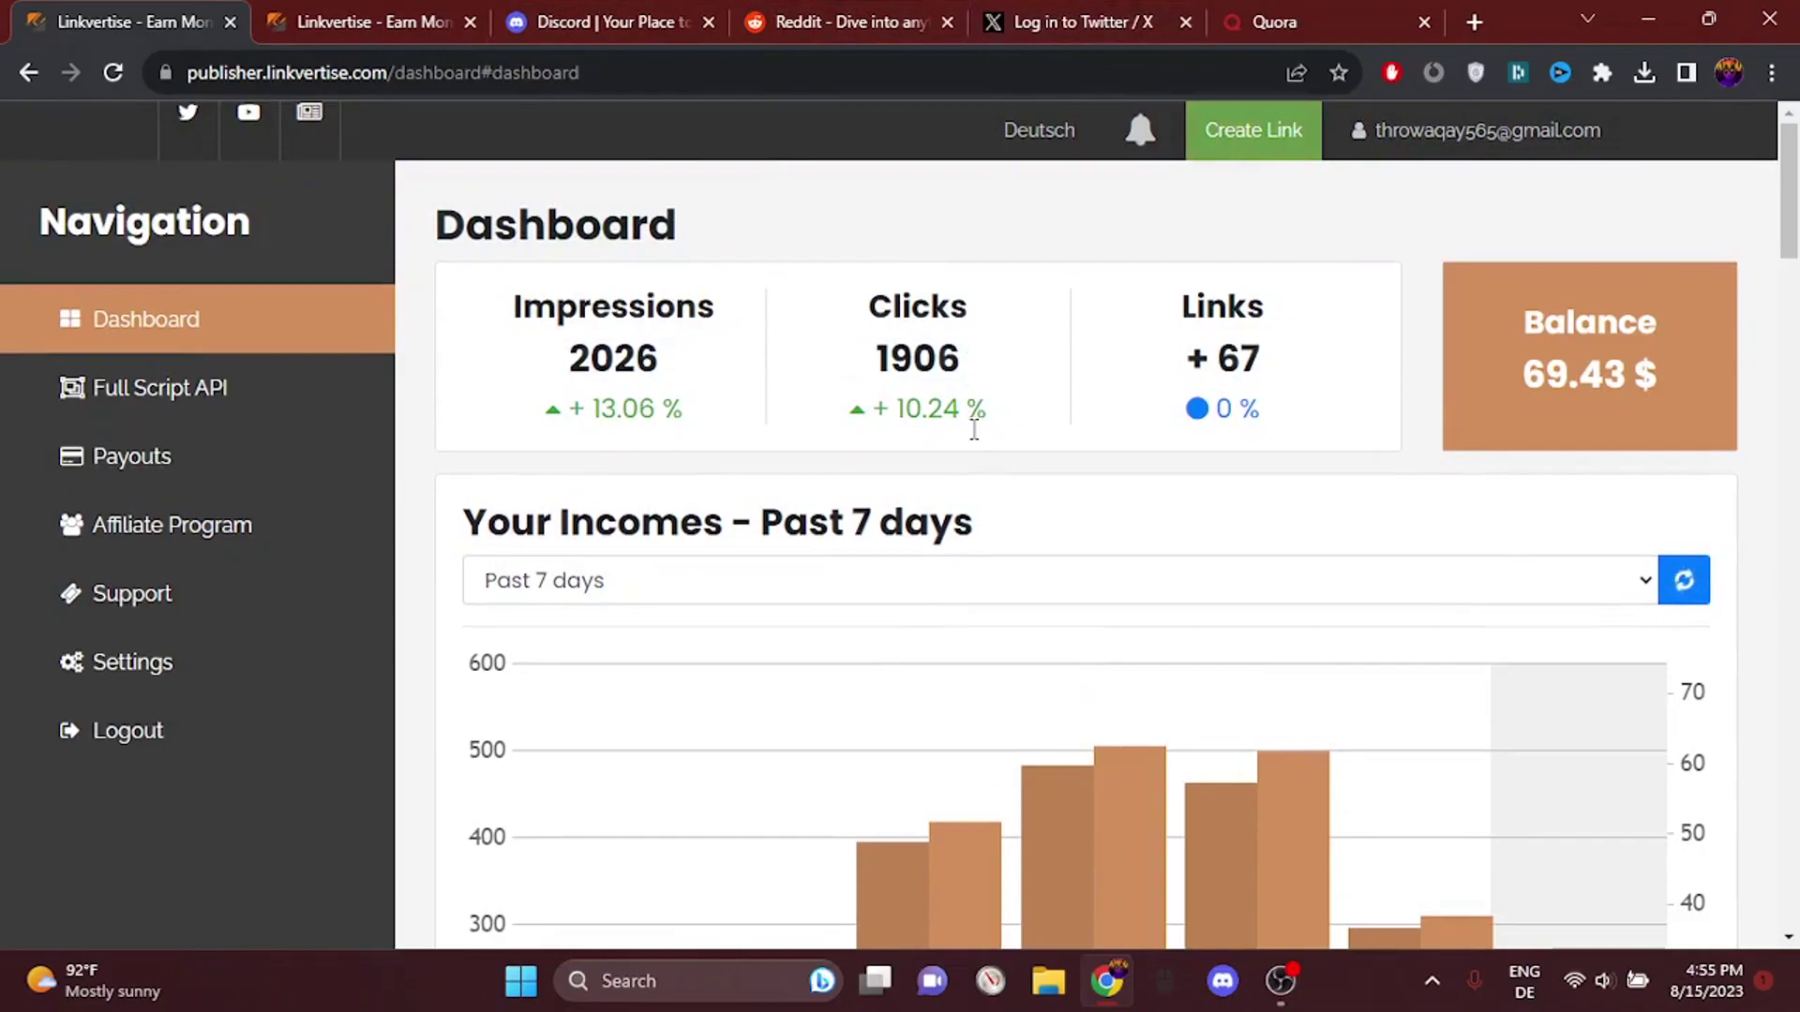
{"action": "left_click_drag", "start_coordinate": [970, 415], "coordinate": [375, 261]}
{"action": "left_click_drag", "start_coordinate": [1277, 418], "coordinate": [212, 161]}
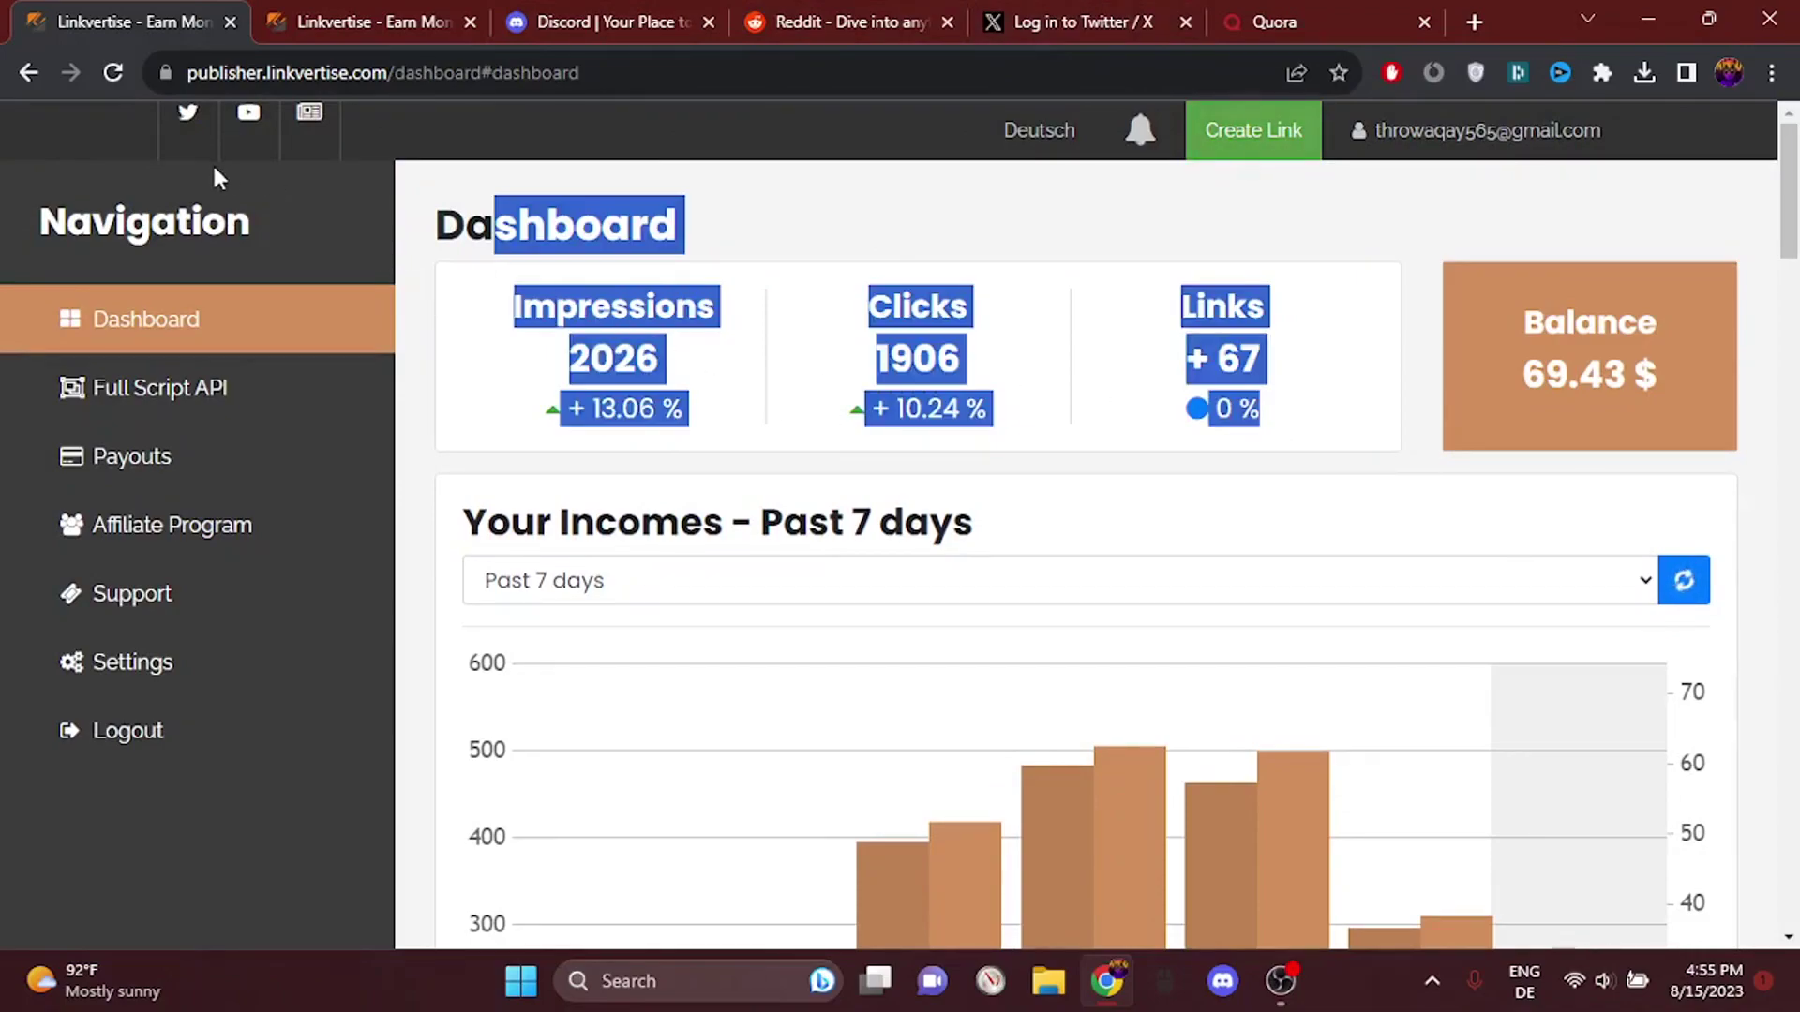